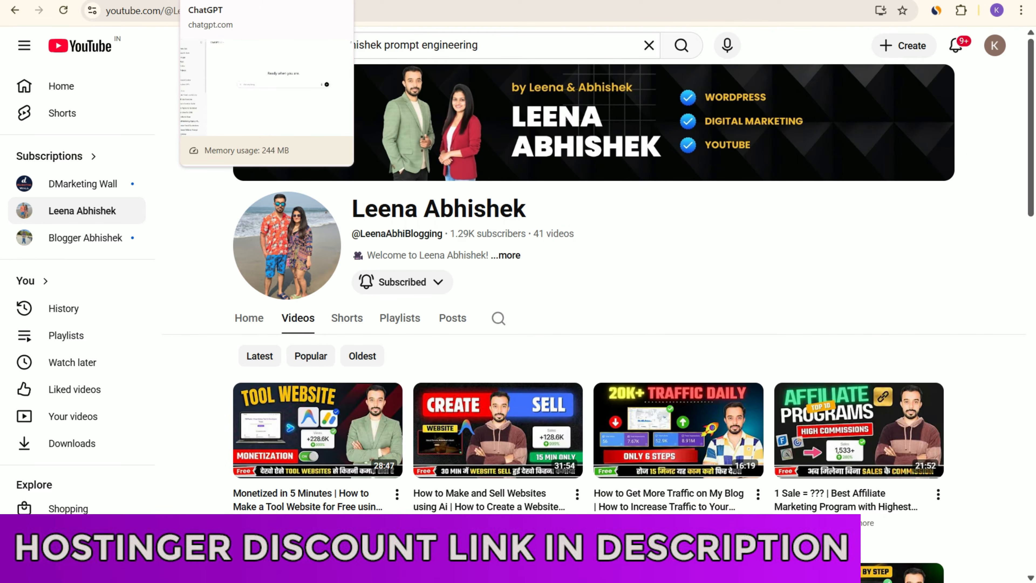
Switch to ChatGPT and start a prompt with "I want to sell create and sell ebook on gumroad.".
left_click(229, 1)
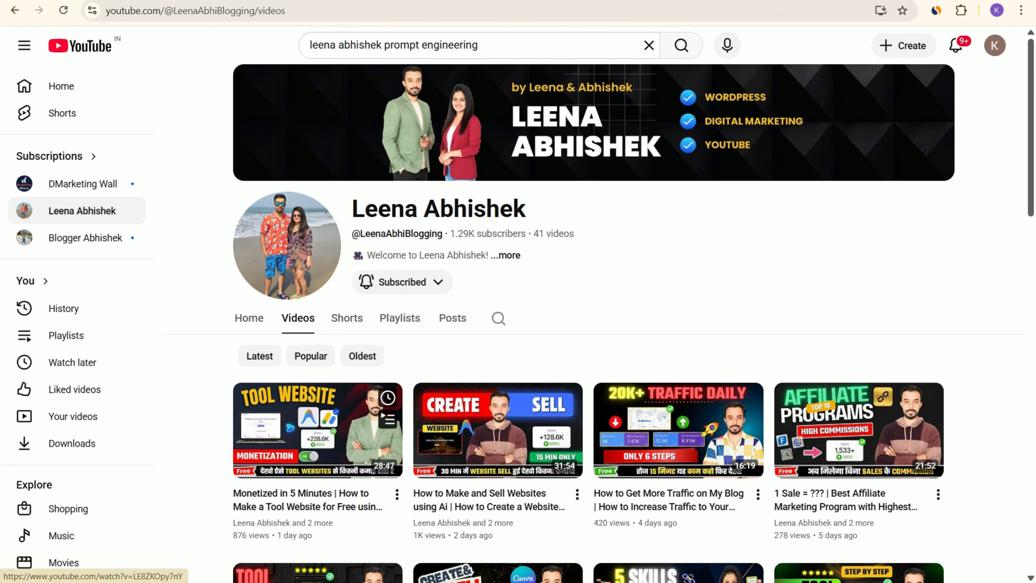
key("Return")
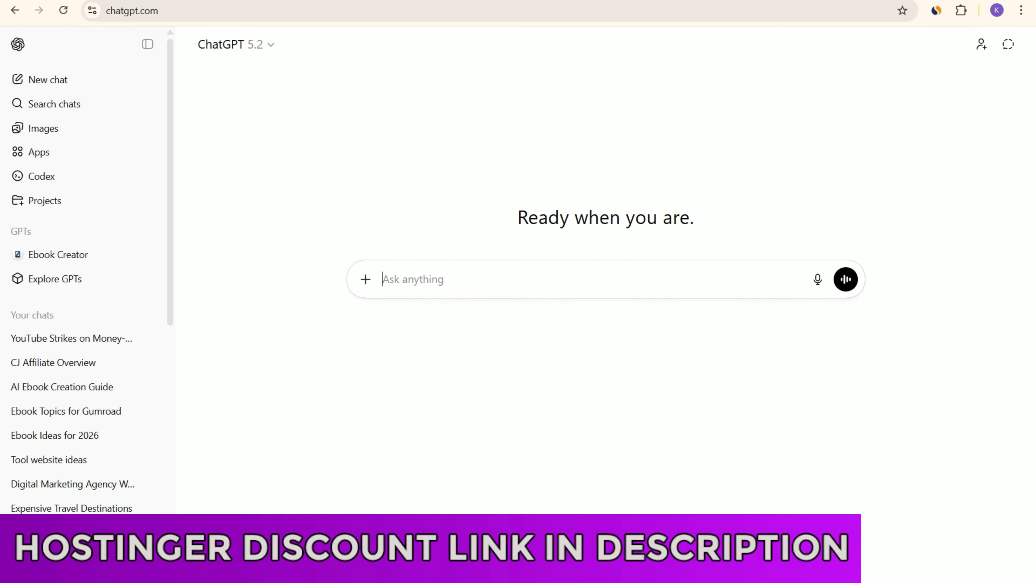
type("I want to sell creae")
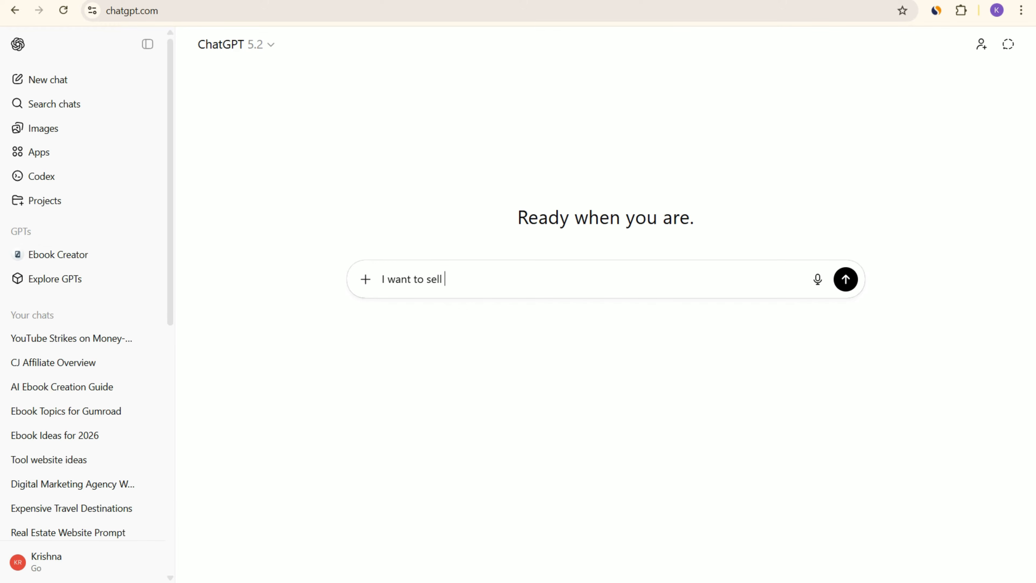
key("BackSpace")
type("te and sell ebook on gumr")
key("BackSpace")
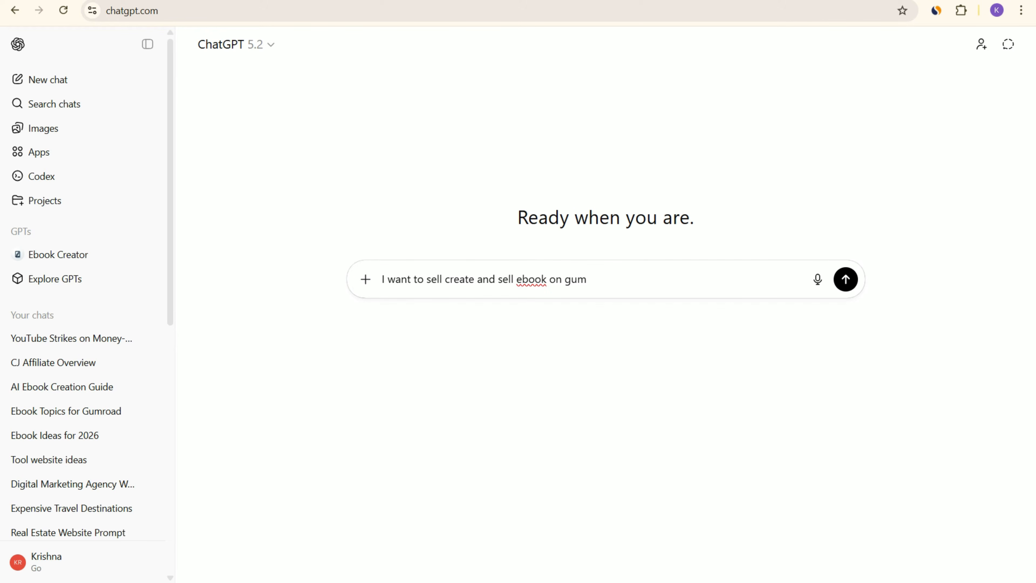
type("road. I a")
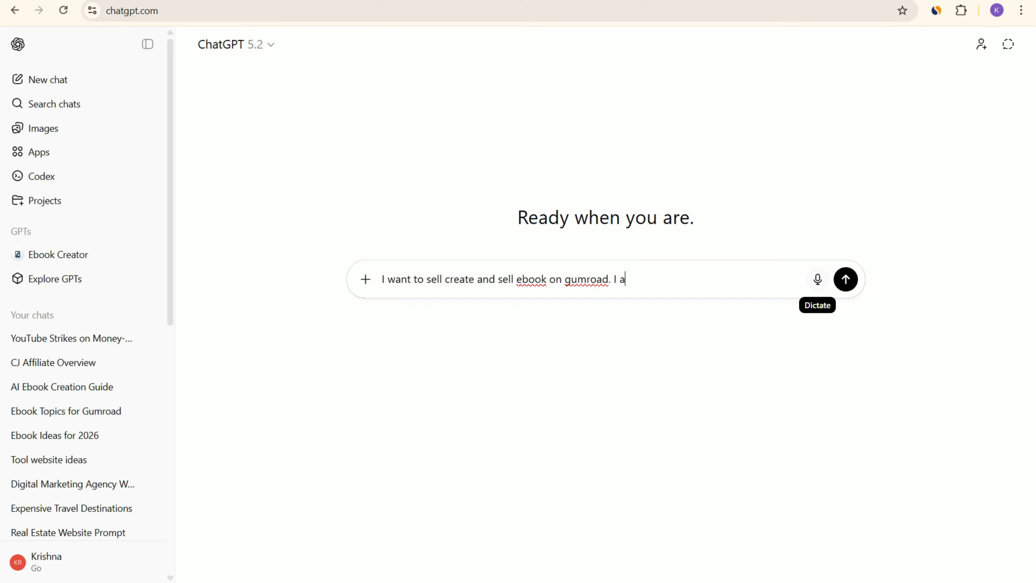
Continue the prompt with "I am planning to create ebook on canva.", correcting the typing slips.
type("m plannin g")
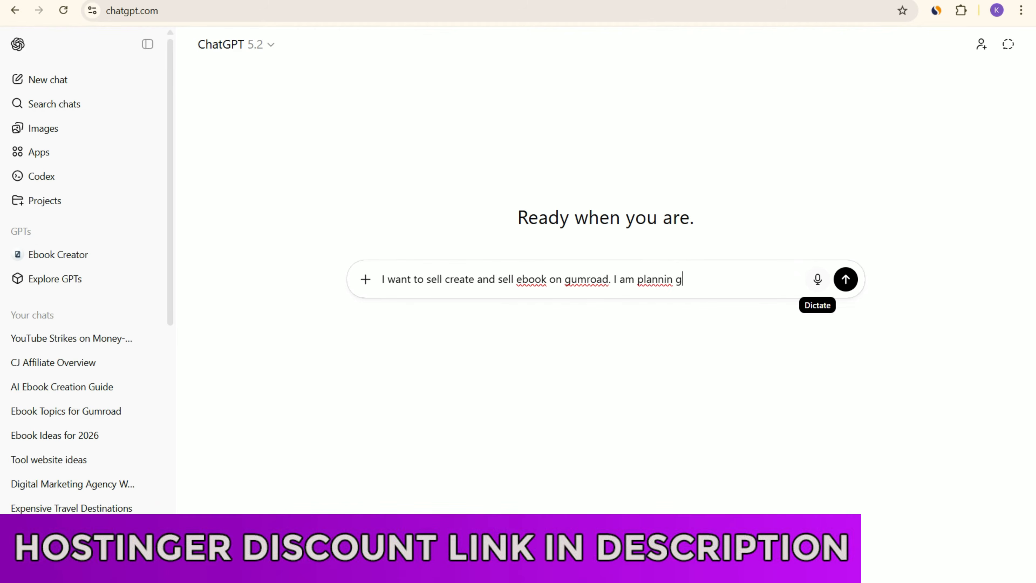
type("to create ebook")
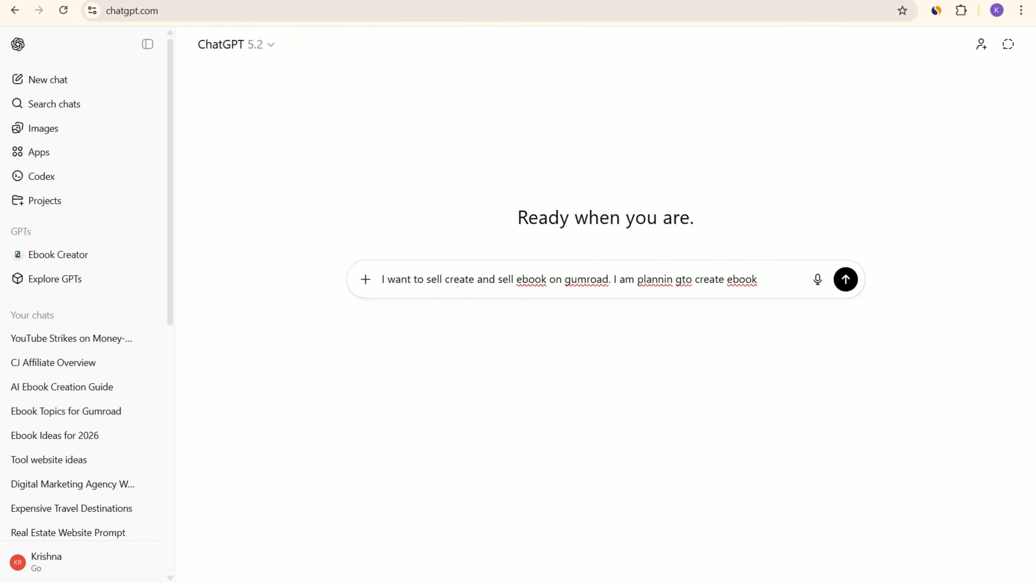
key("BackSpace")
key("Right")
type("ebook on canva. But ")
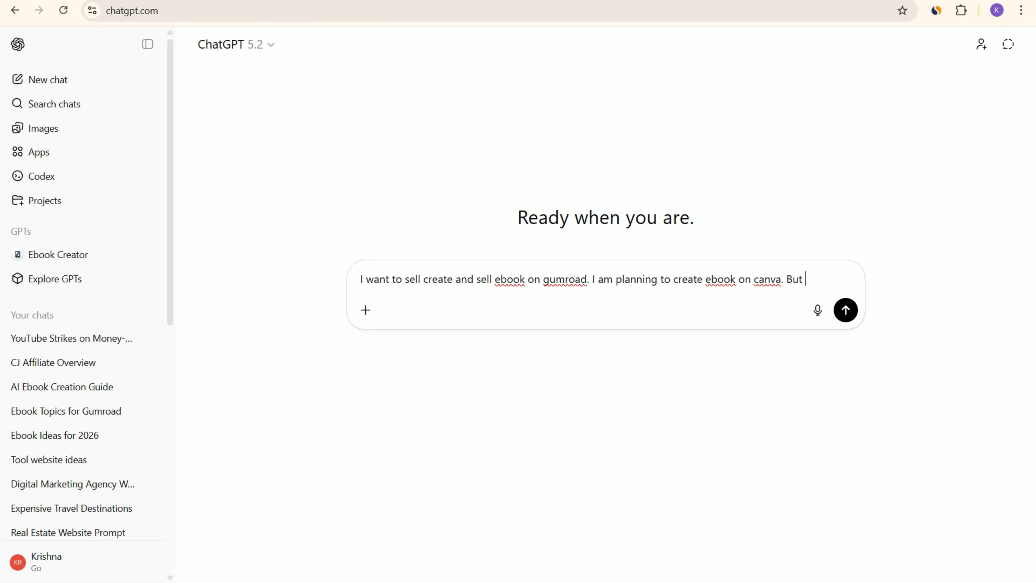
Add "But don't know which topic to select for my ebook." to the prompt, fixing the misplaced space in "for my".
type("don't know which ")
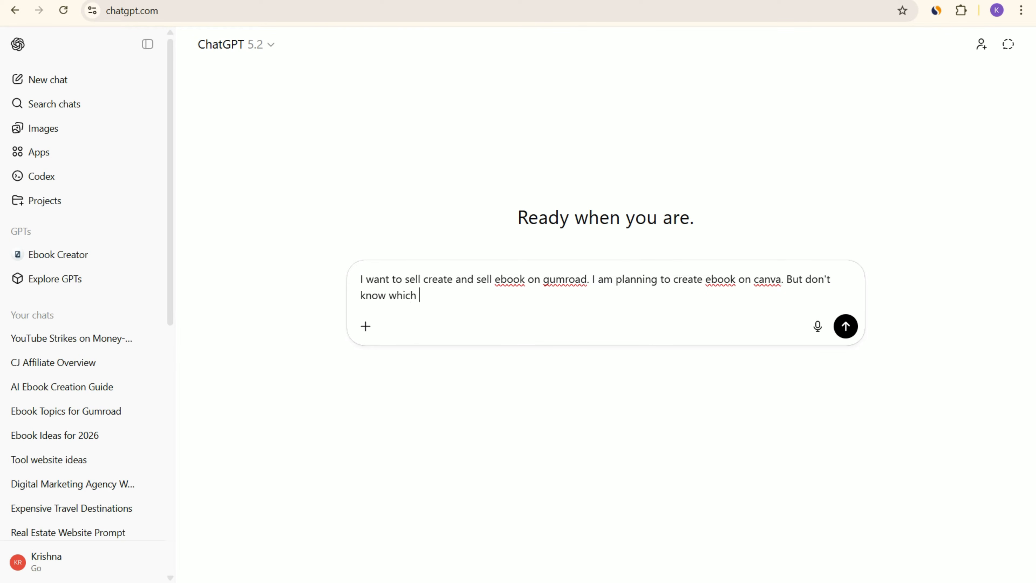
type("topic to select fo rmy")
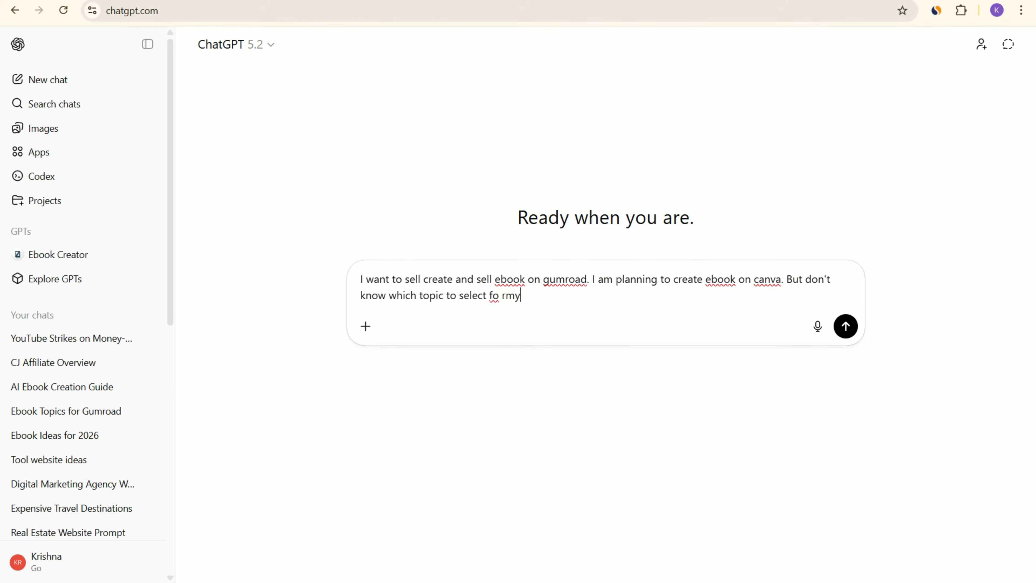
type(" ebook.")
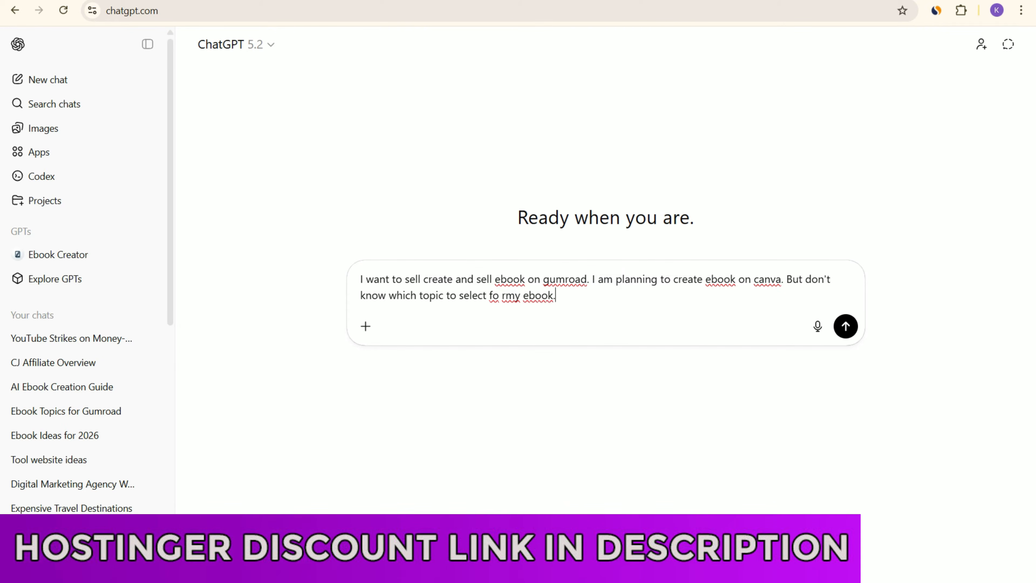
left_click(507, 296)
key("Left")
key("Left")
key("BackSpace")
left_click(581, 279)
left_click(556, 295)
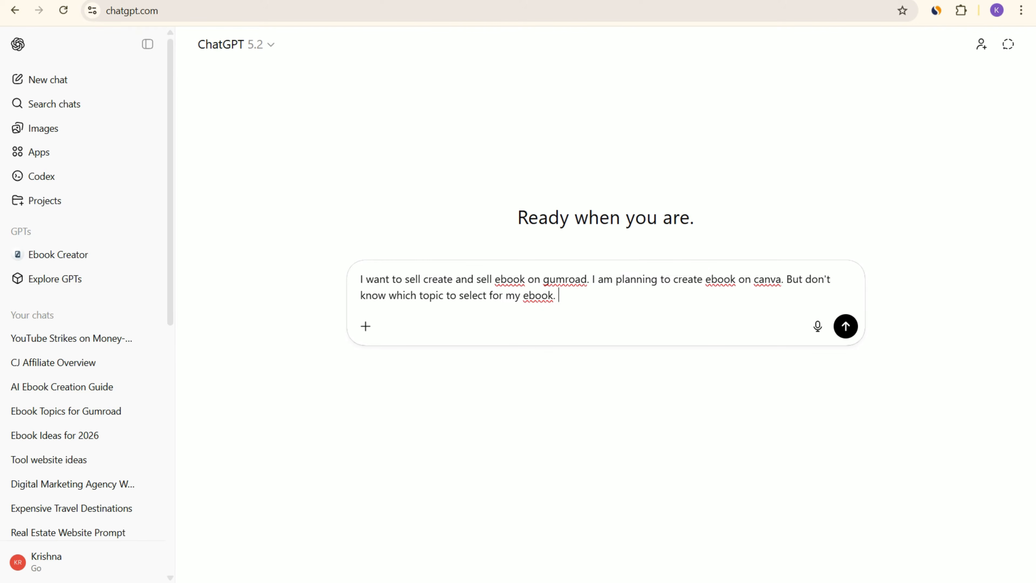
Add the request "So, actually I need topics from you for my ebook." to the prompt.
type("So, actually I need topics from you fo r")
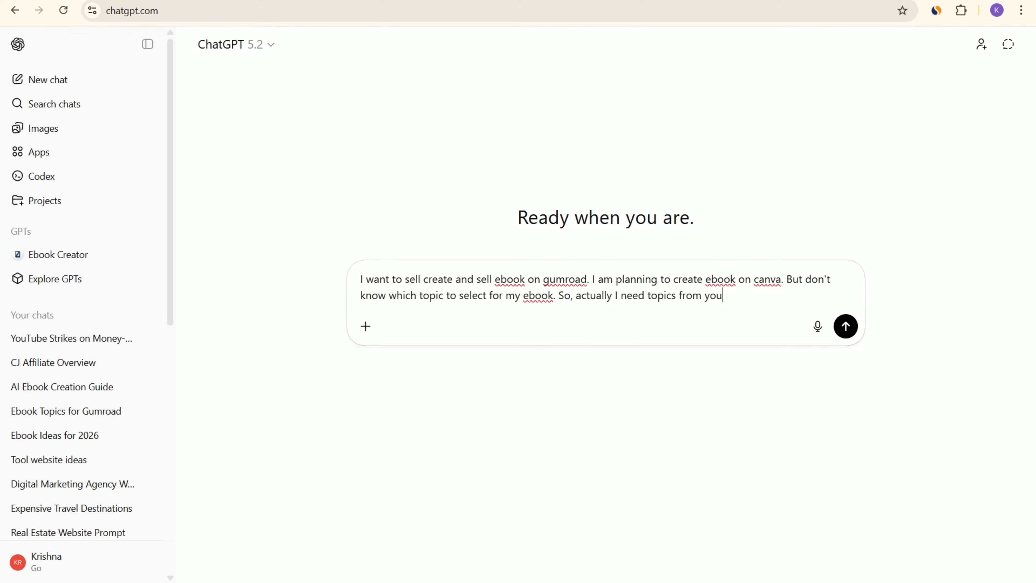
key("BackSpace")
key("BackSpace")
type("r my ebook")
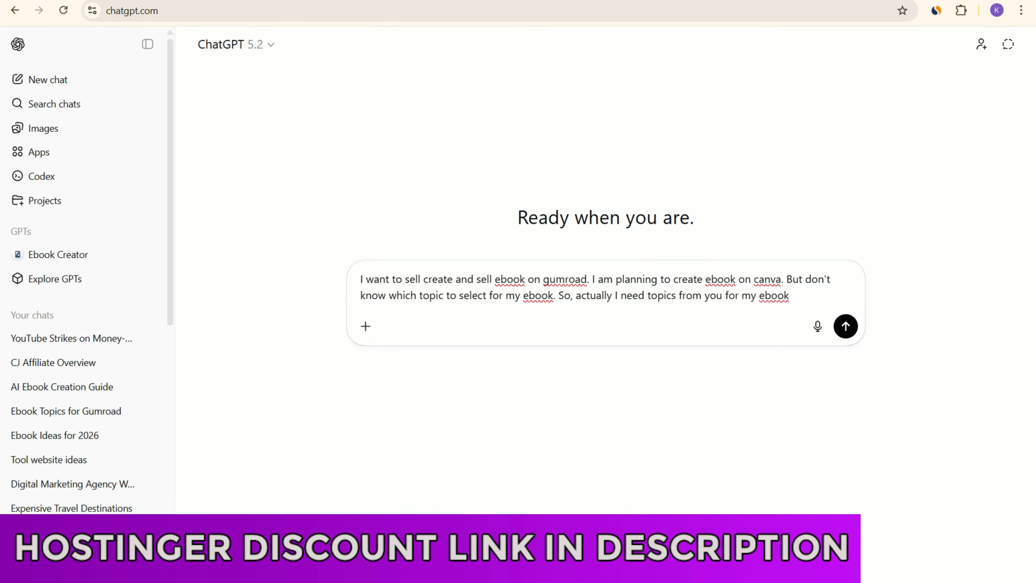
type(". ")
Finish the prompt with "Only provide me topics which are in high demand where my ebook can get sold easily." and send it.
type("Only provide me t")
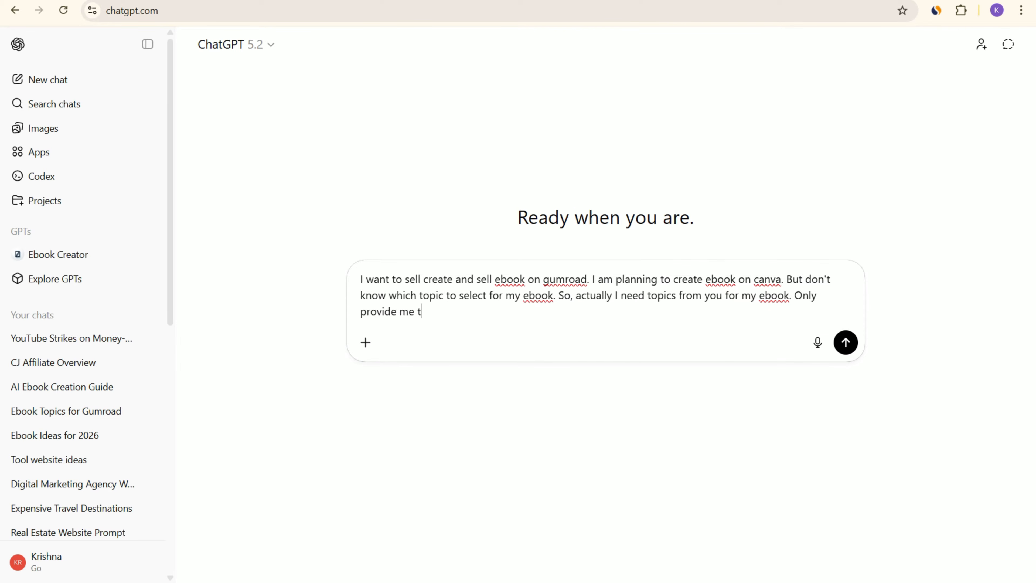
type("opcs")
key("BackSpace")
key("BackSpace")
key("BackSpace")
type("ics which are in demand")
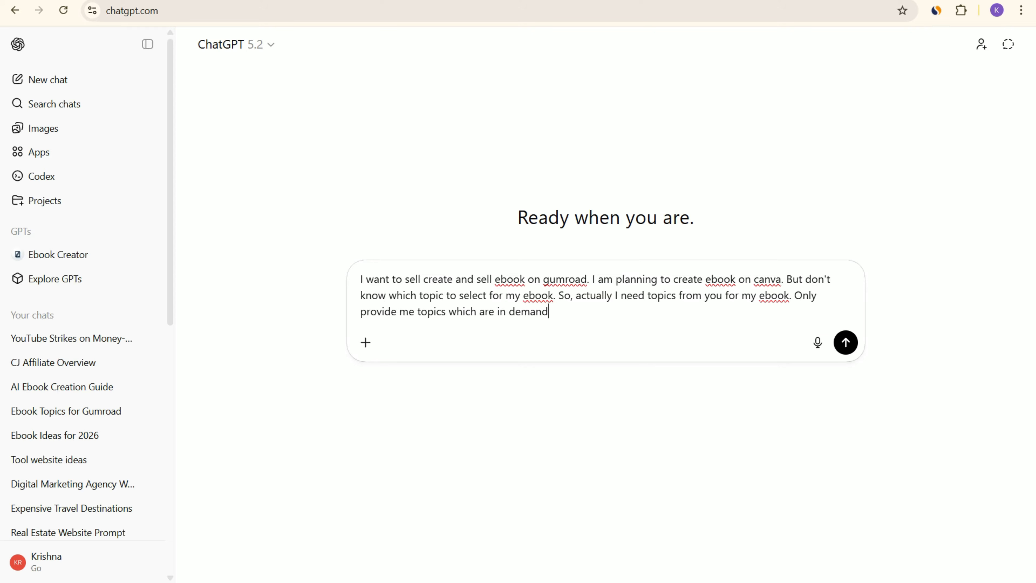
type("high  where my ")
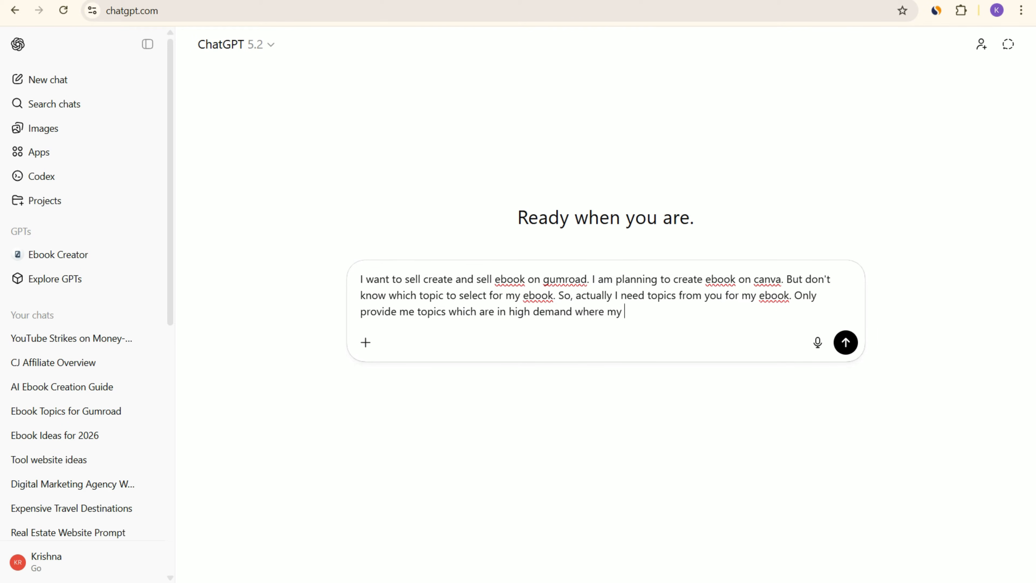
type("ebook can get s")
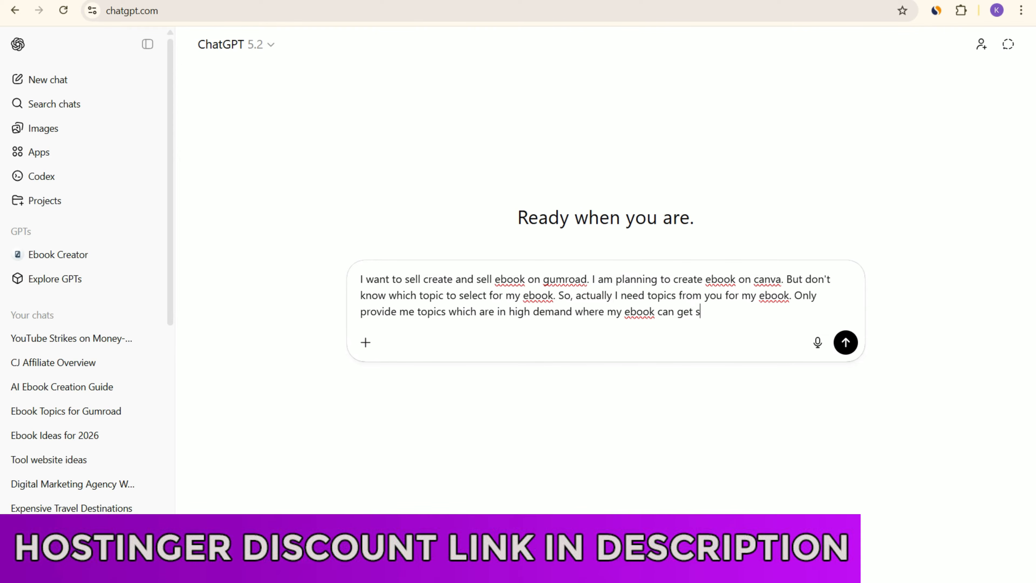
type("old easily.")
left_click_drag(628, 295, 821, 297)
left_click(818, 296)
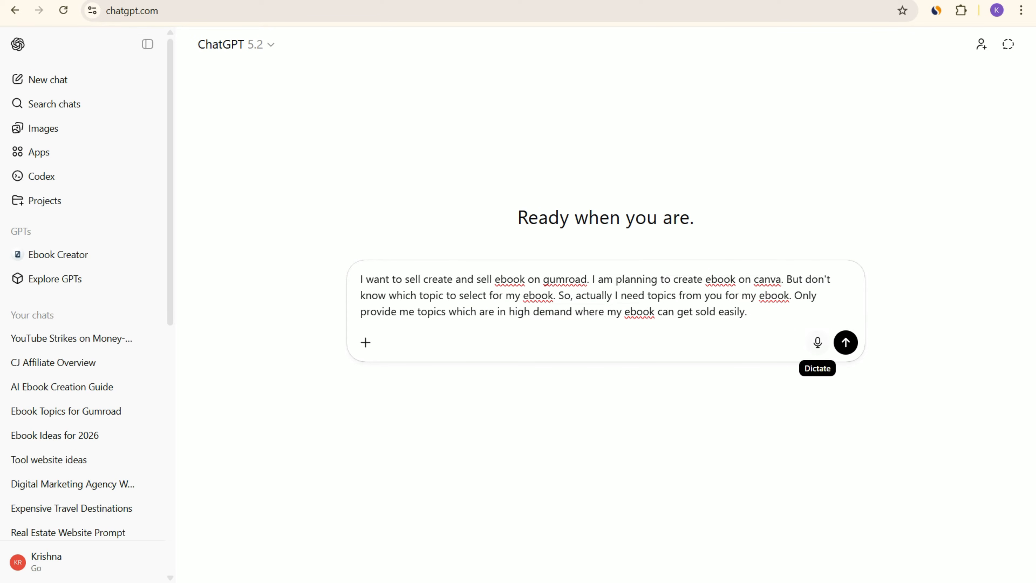
key("Return")
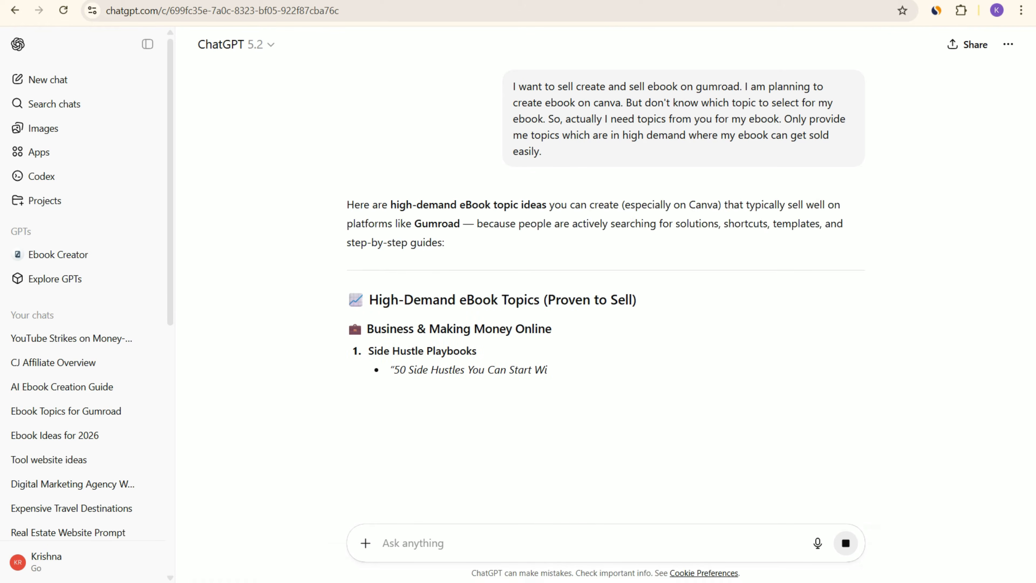
Review the whole reply, covering the ebook topic ideas by category, the sales strategy and the top converting niches.
scroll(605, 286, "down", 5)
scroll(606, 286, "down", 15)
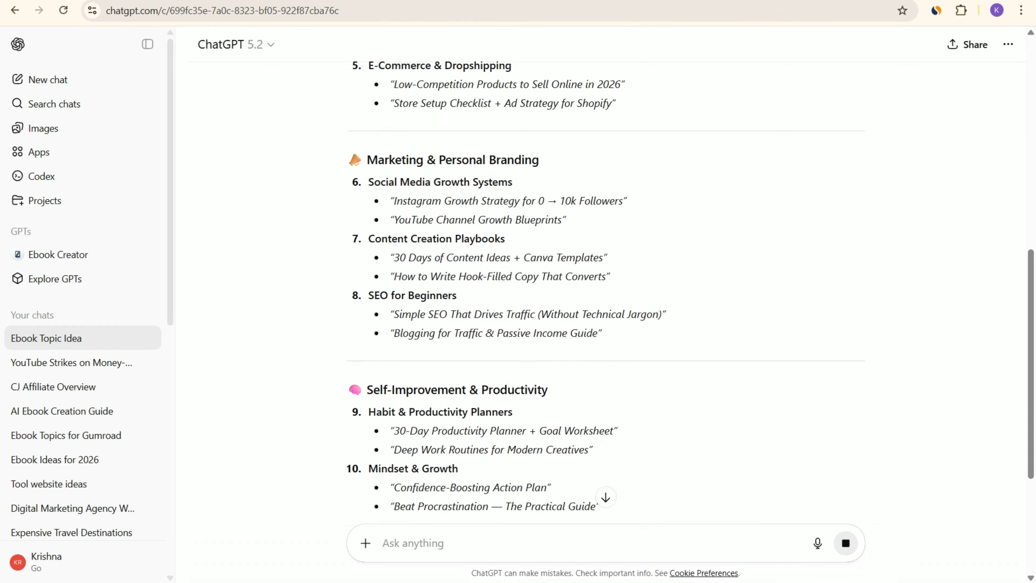
scroll(606, 286, "up", 8)
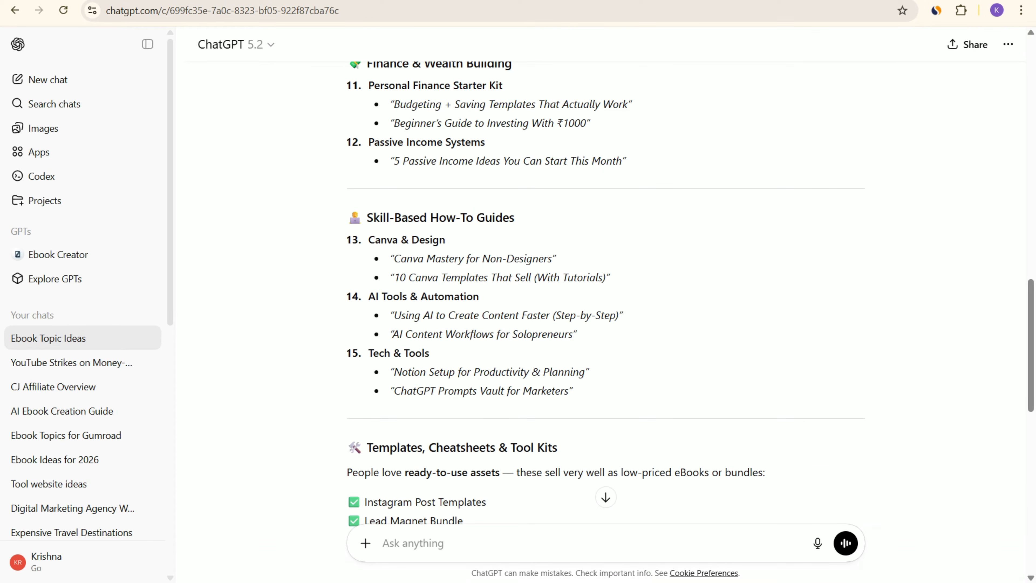
left_click_drag(400, 391, 574, 391)
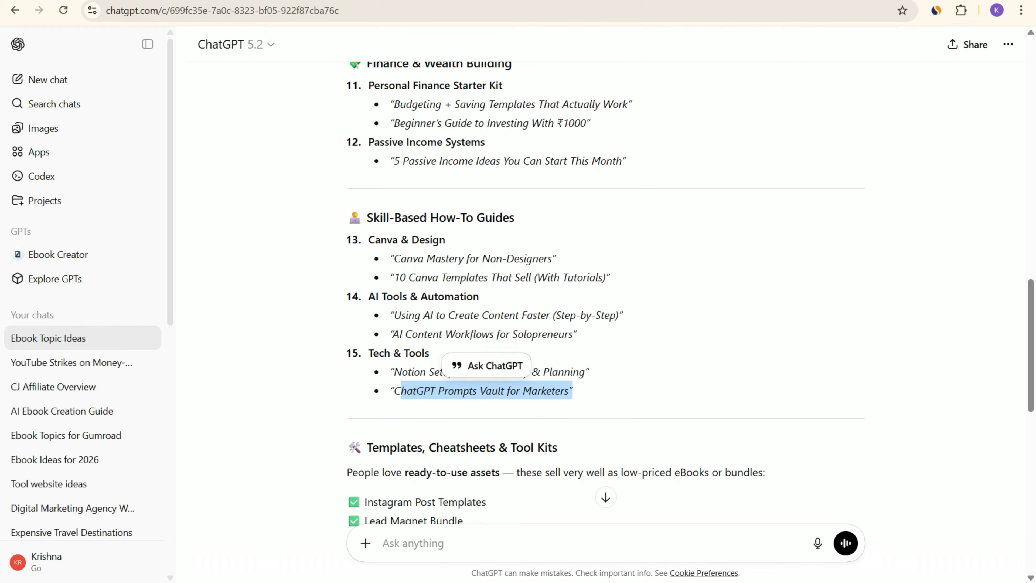
scroll(573, 391, "up", 7)
scroll(573, 391, "up", 16)
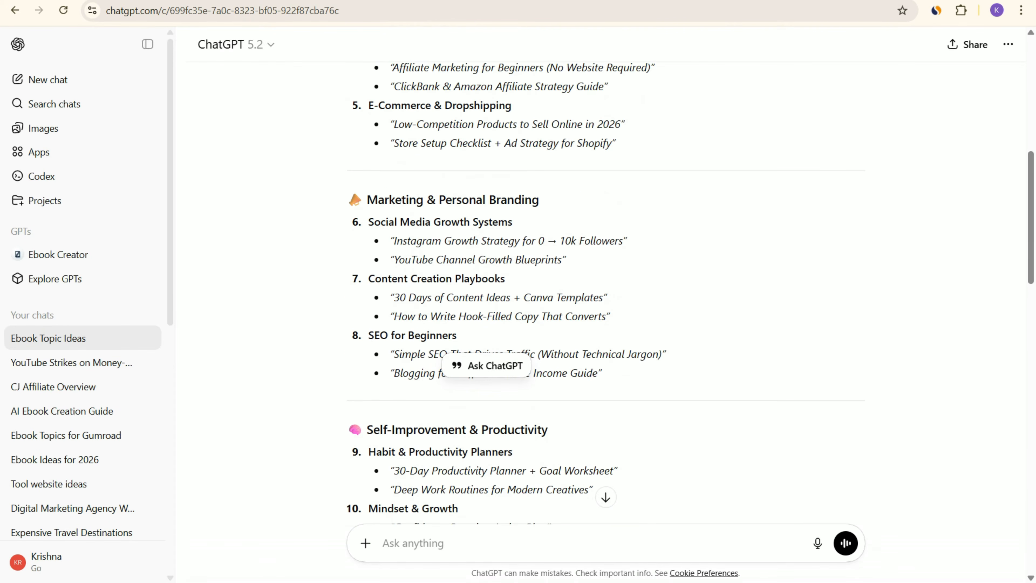
left_click_drag(347, 233, 514, 547)
scroll(514, 547, "down", 11)
scroll(514, 547, "down", 16)
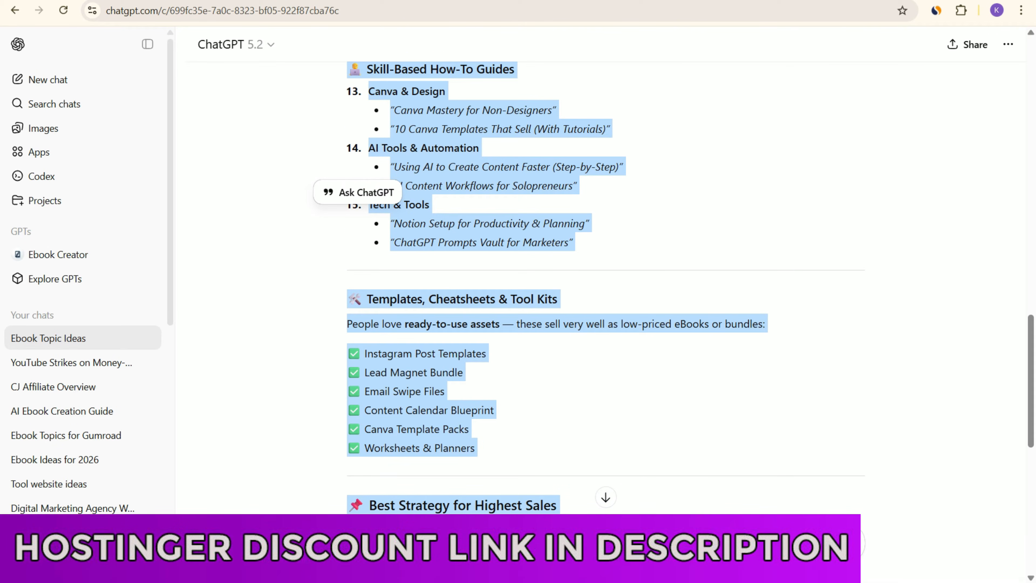
scroll(605, 294, "down", 12)
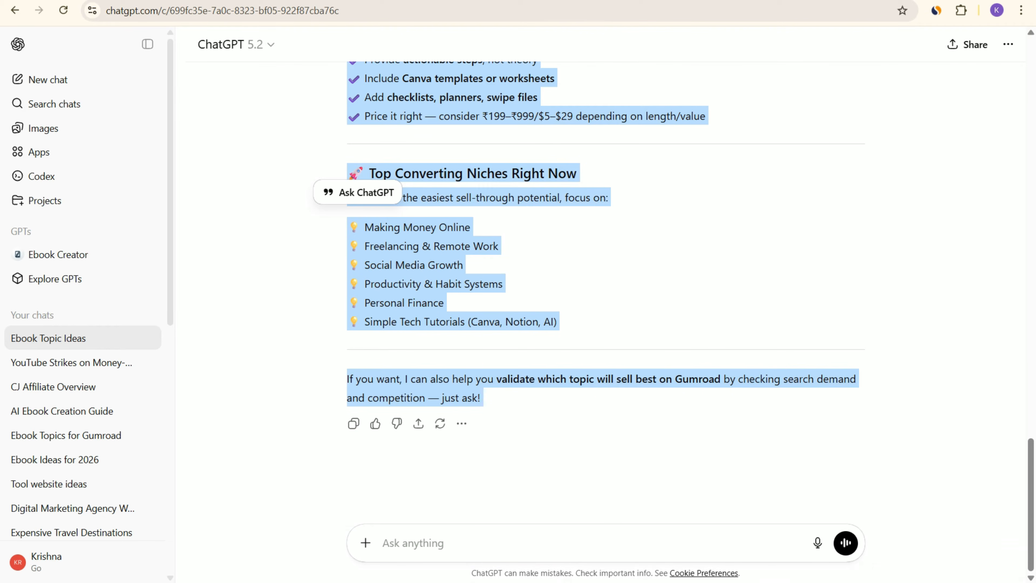
scroll(606, 294, "up", 20)
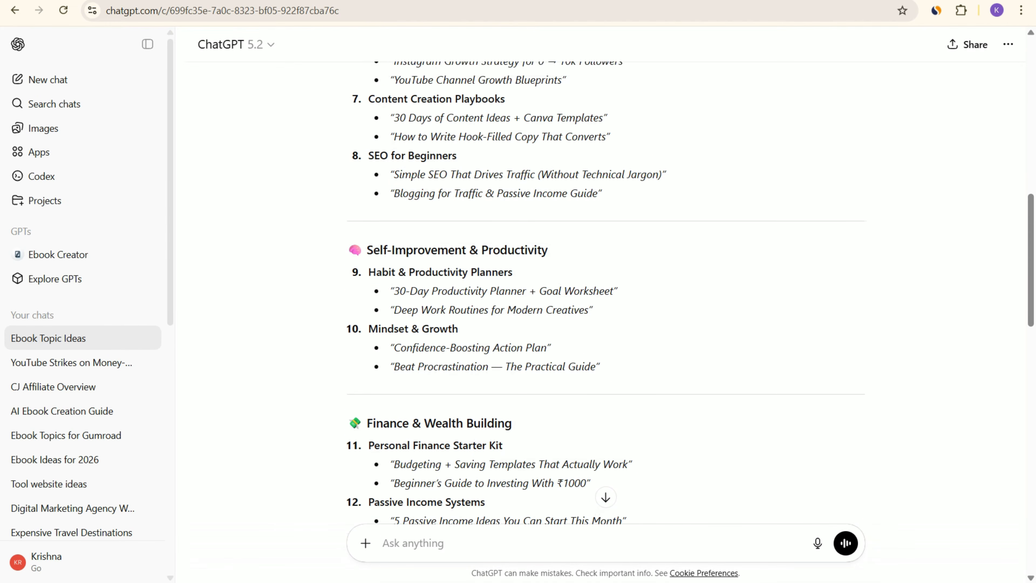
scroll(606, 293, "up", 14)
scroll(605, 294, "up", 2)
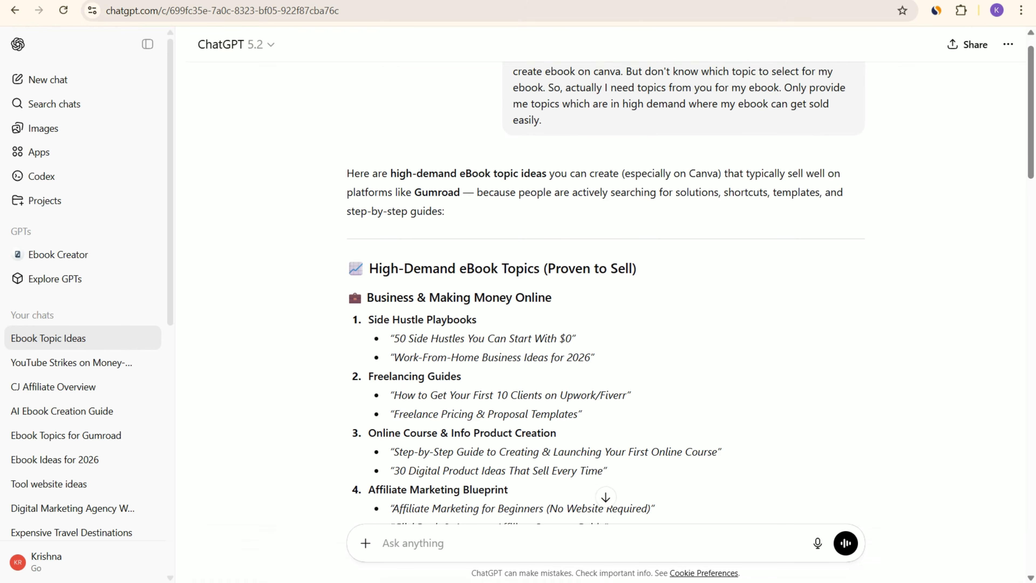
Reread the sent prompt and examine the Business & Making Money Online topics, especially the Side Hustle Playbooks titles.
left_click_drag(513, 86, 542, 152)
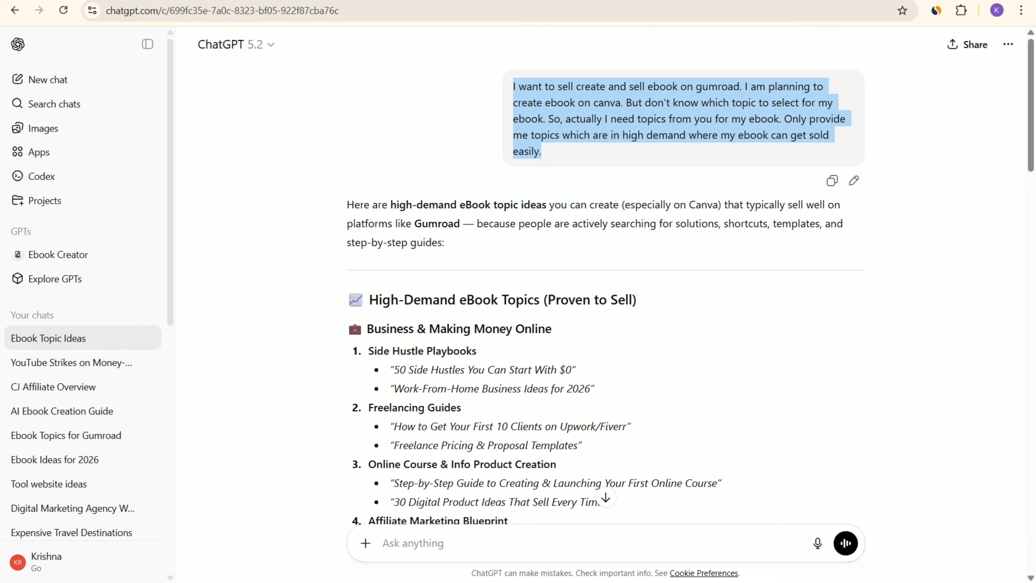
scroll(605, 286, "down", 3)
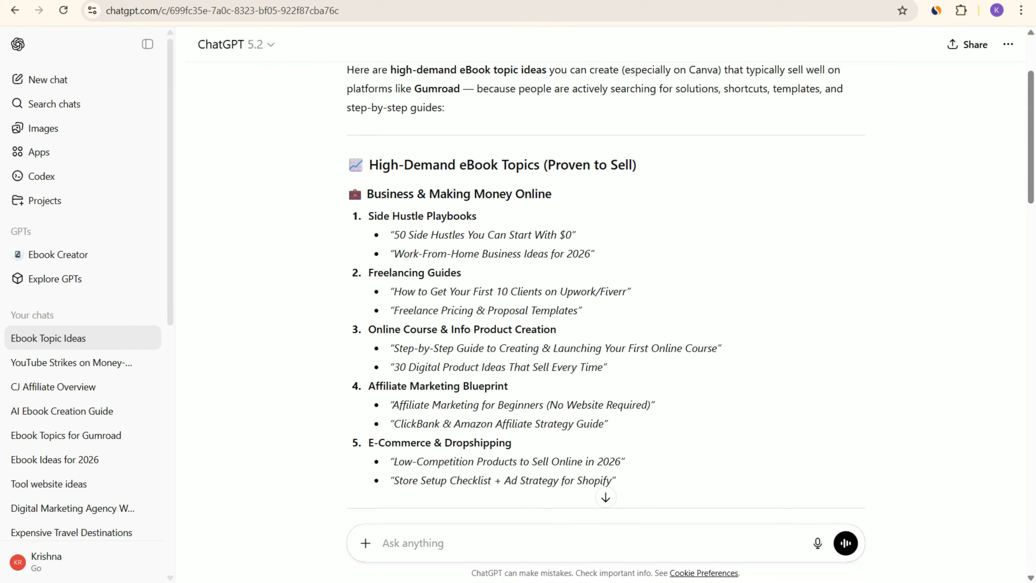
scroll(606, 285, "down", 5)
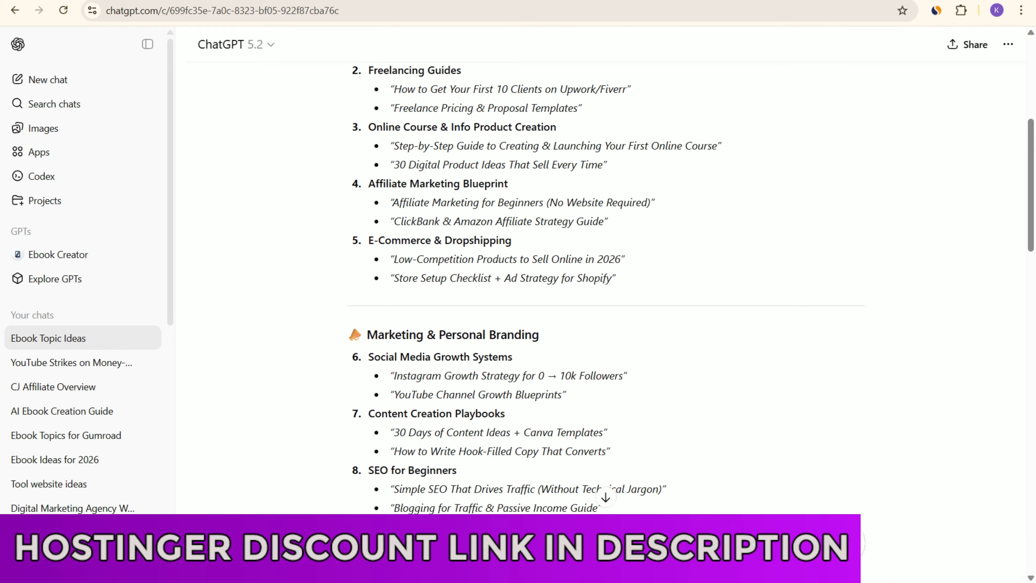
scroll(604, 286, "up", 3)
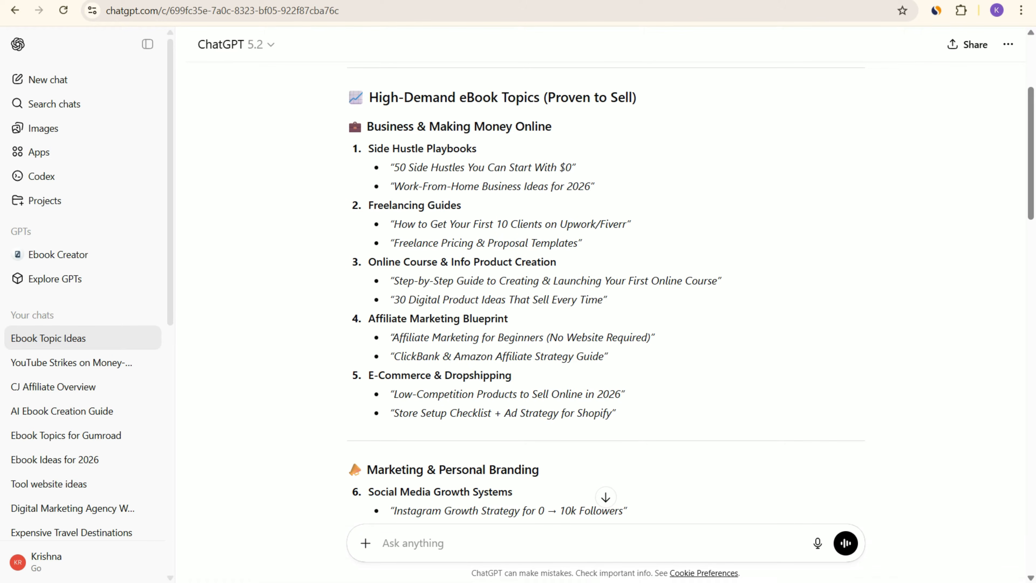
left_click_drag(378, 149, 477, 149)
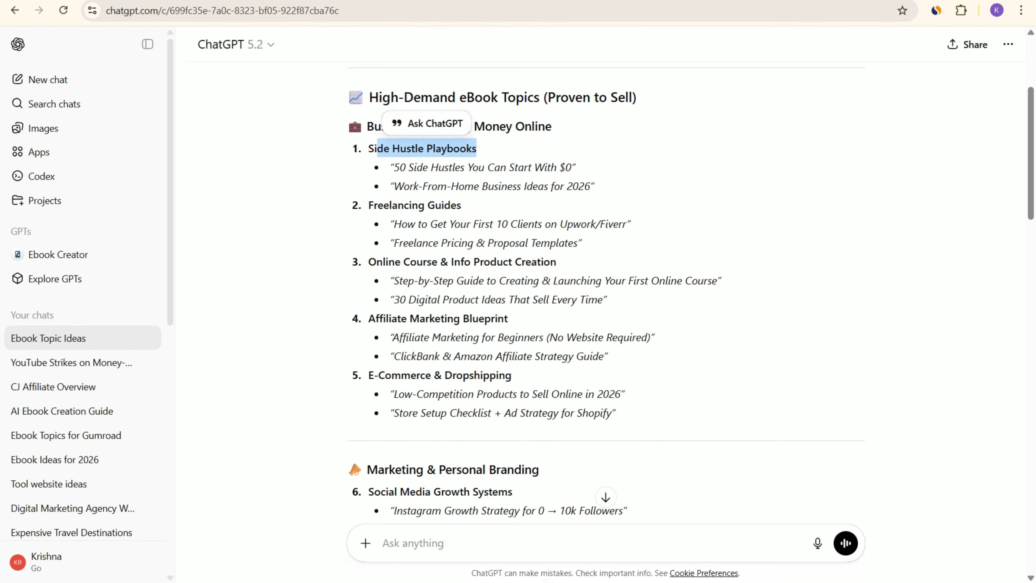
left_click_drag(400, 167, 534, 167)
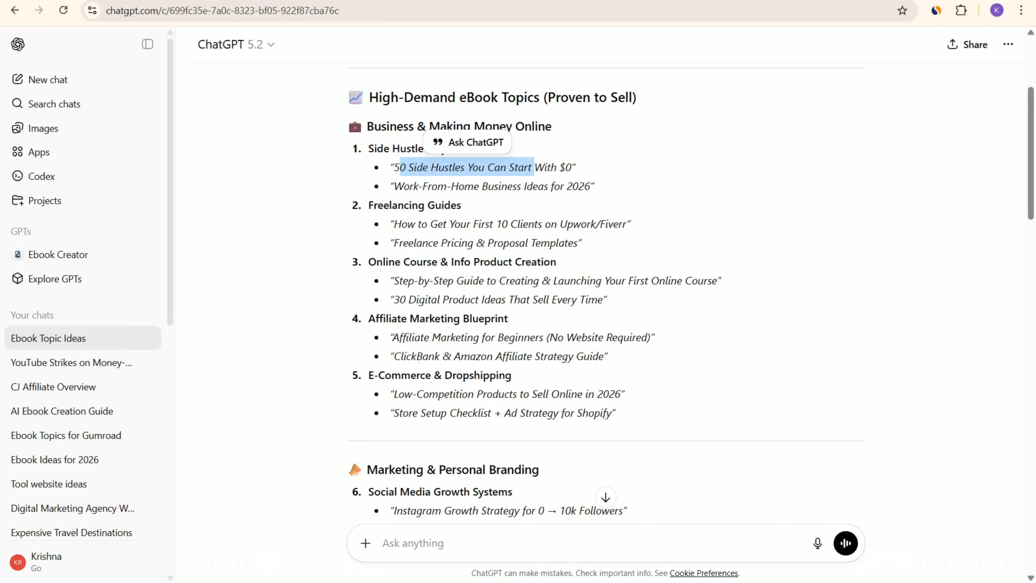
left_click(534, 168)
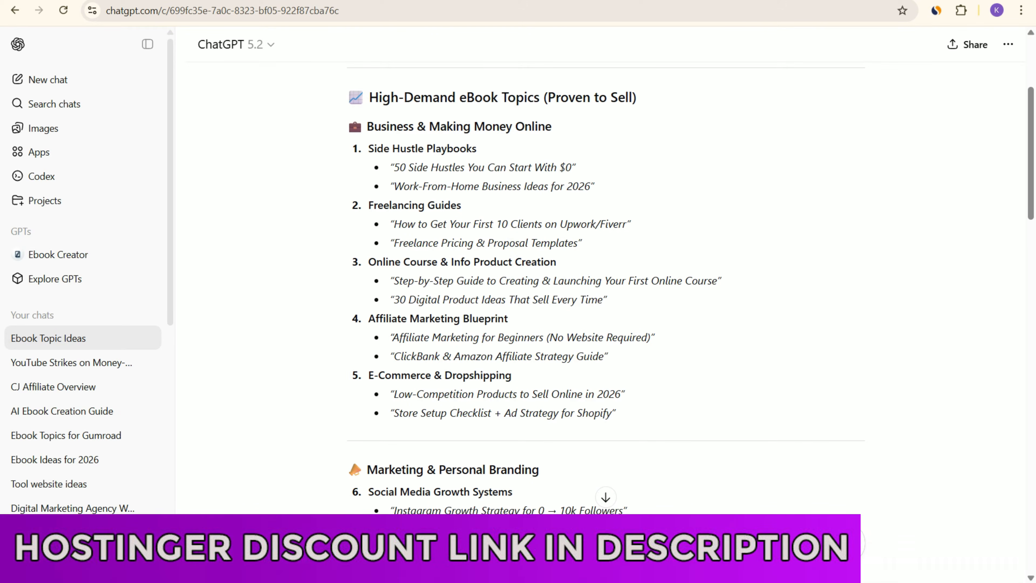
Examine the Business & Making Money Online titles, from the $0 side hustles through freelancing and online courses to affiliate marketing for beginners.
left_click_drag(393, 168, 550, 169)
left_click(551, 170)
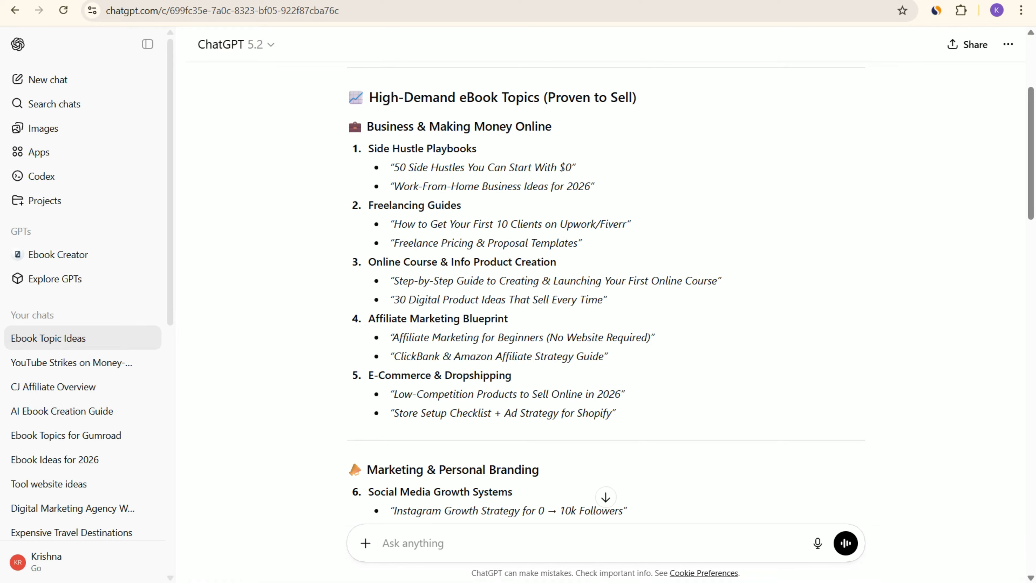
left_click_drag(627, 224, 394, 224)
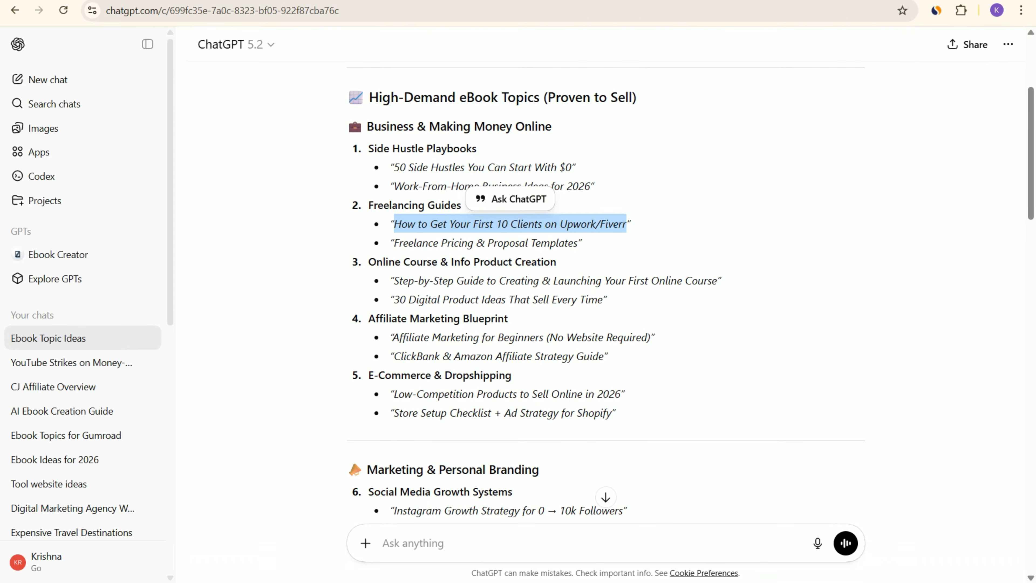
left_click(394, 224)
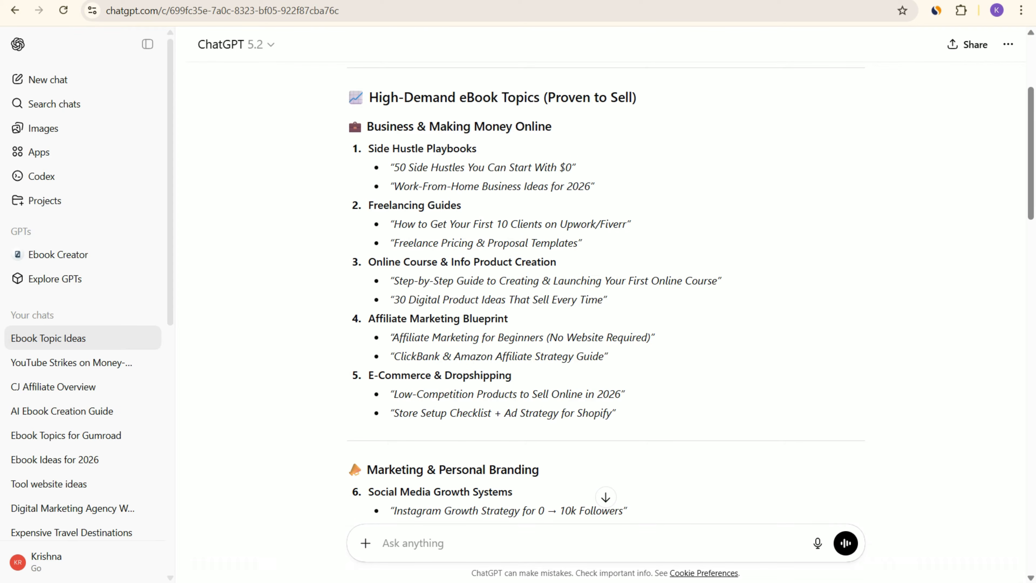
left_click_drag(399, 281, 723, 281)
left_click(722, 281)
left_click_drag(398, 281, 721, 281)
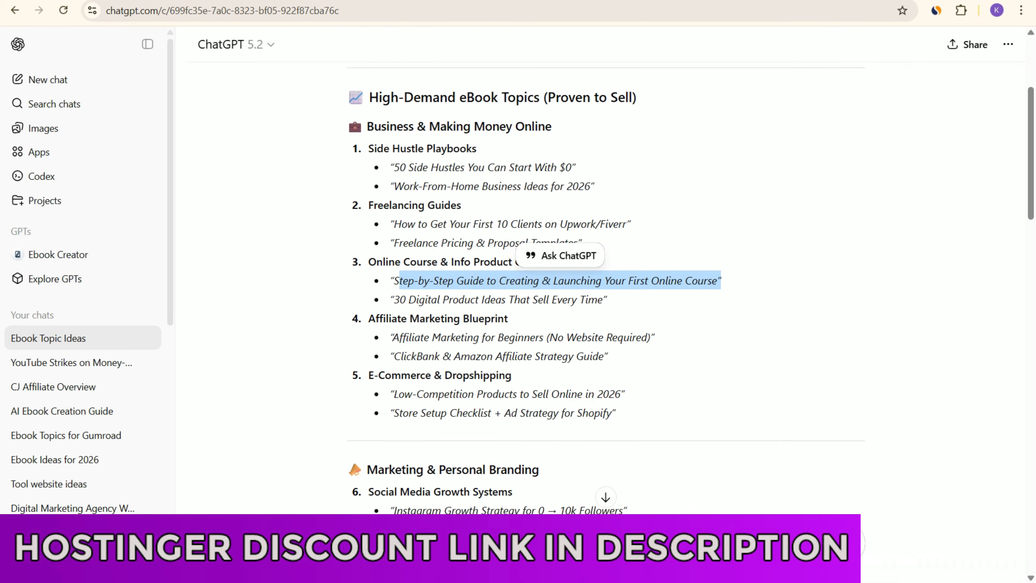
left_click_drag(603, 299, 394, 300)
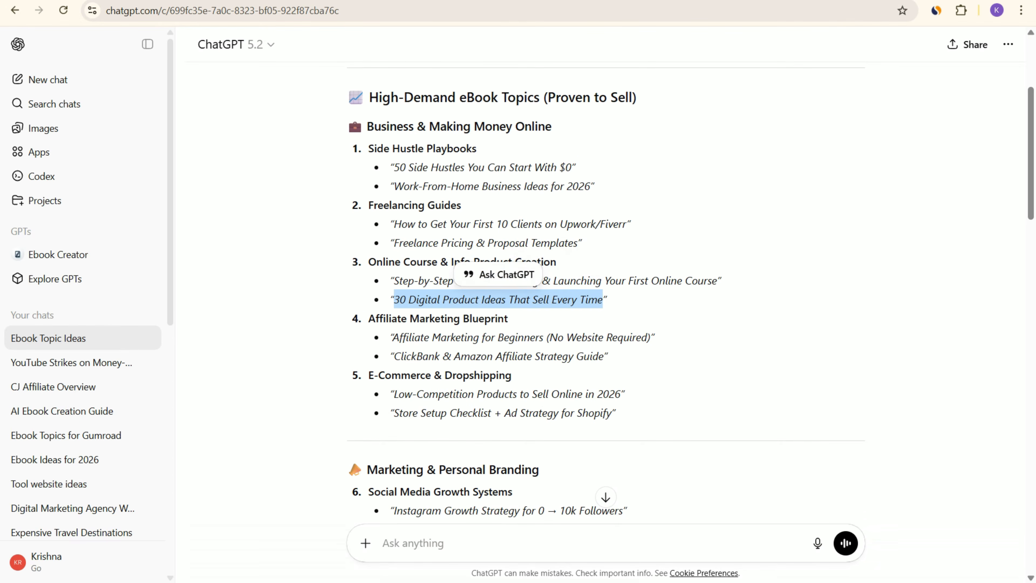
scroll(591, 293, "down", 2)
left_click(669, 251)
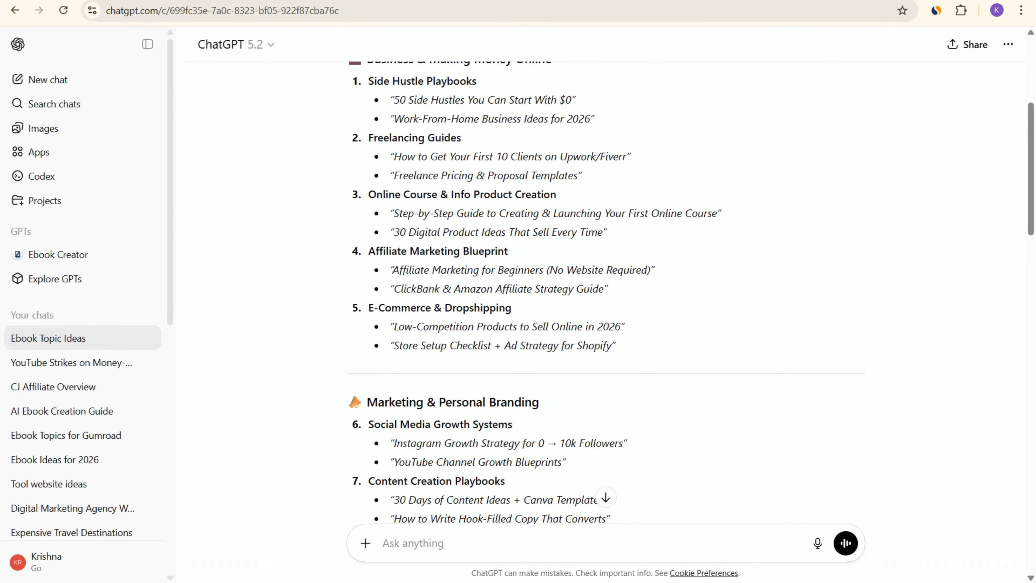
left_click_drag(651, 270, 399, 270)
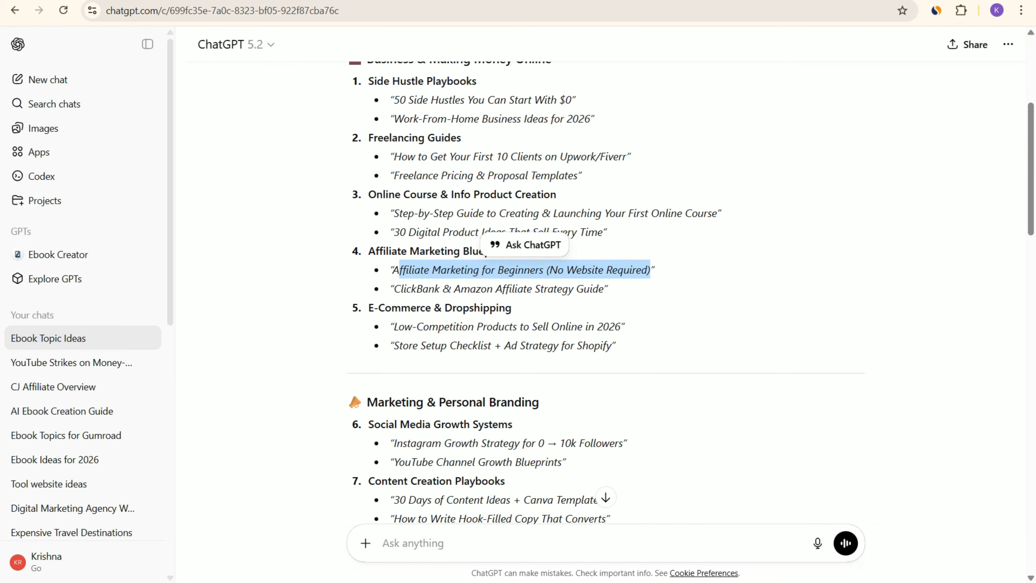
left_click(399, 270)
left_click_drag(399, 270, 655, 270)
left_click(656, 270)
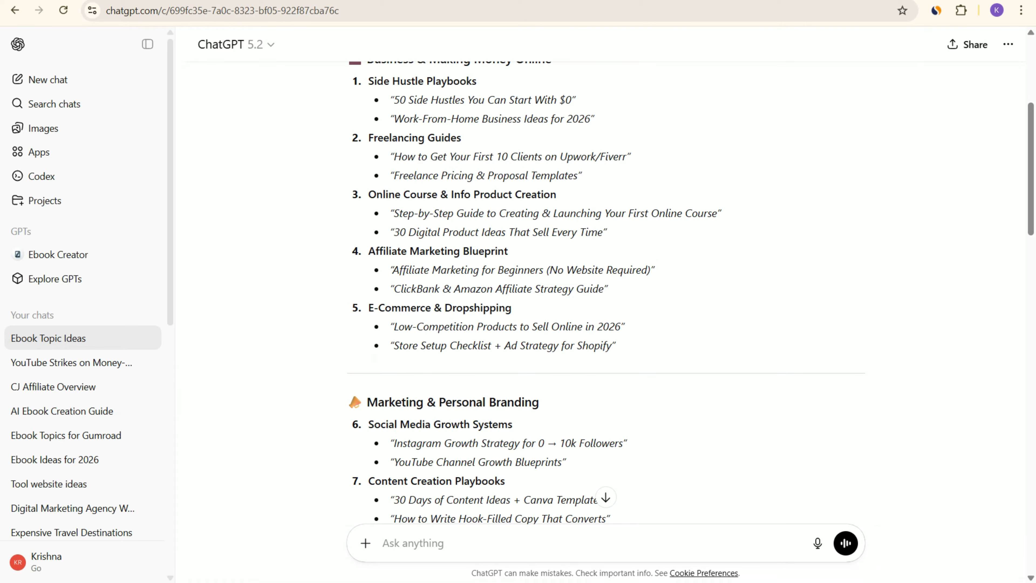
Read through the Marketing & Personal Branding, Self-Improvement, Finance and Skill-Based topic ideas, including the procrastination guide and passive income titles.
scroll(606, 286, "down", 3)
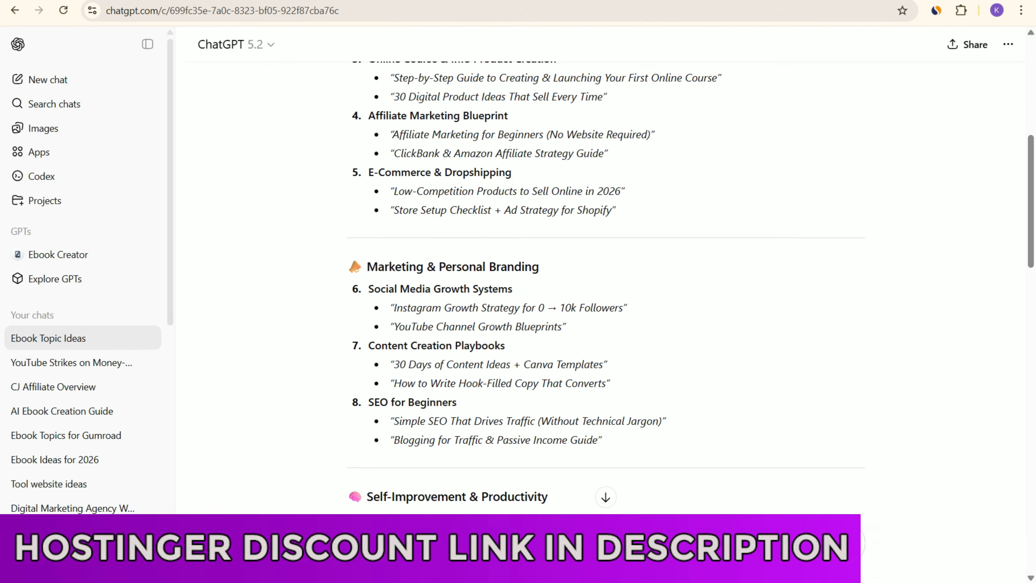
scroll(606, 286, "down", 2)
left_click_drag(624, 241, 548, 260)
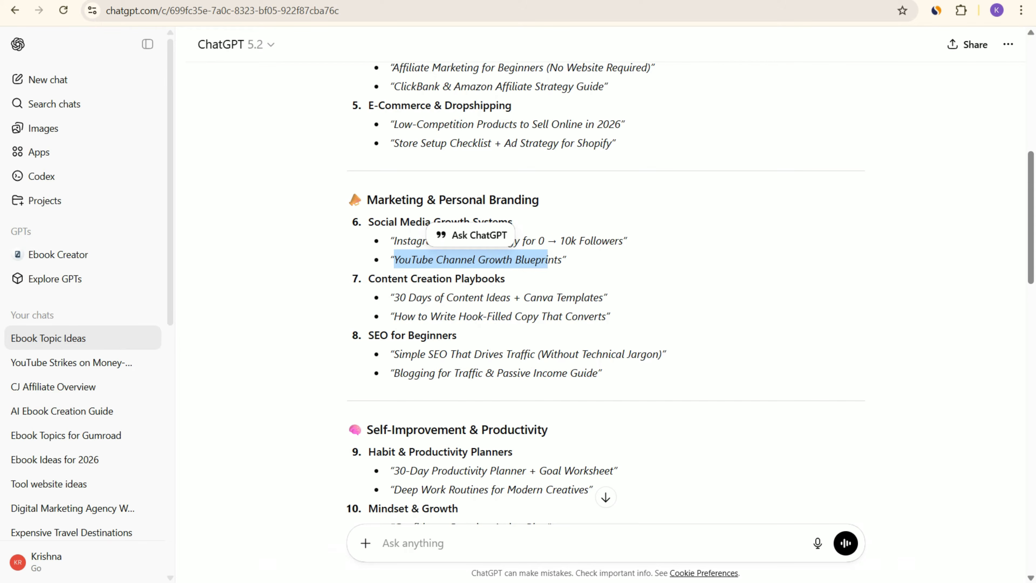
scroll(606, 286, "down", 2)
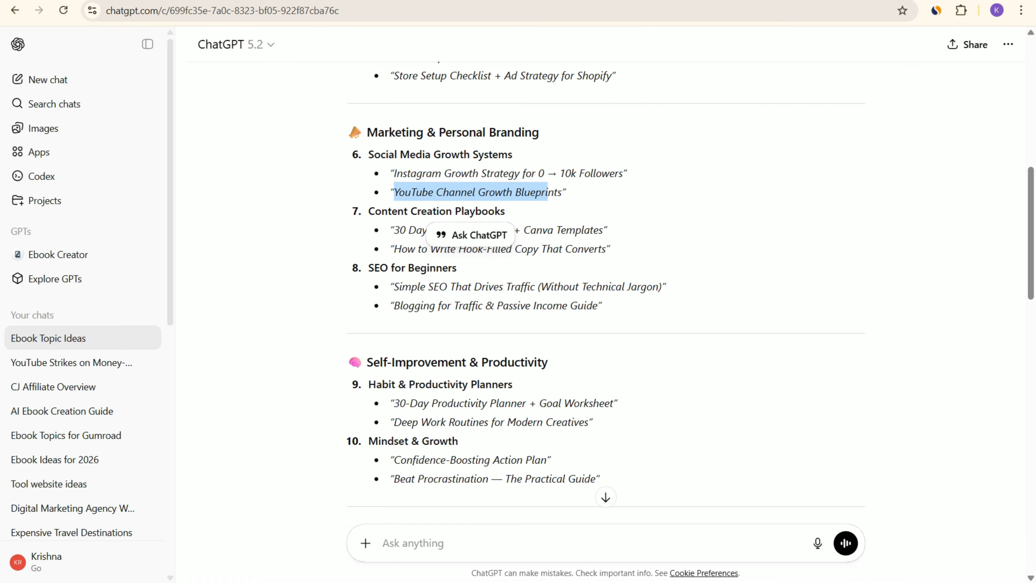
scroll(606, 285, "down", 2)
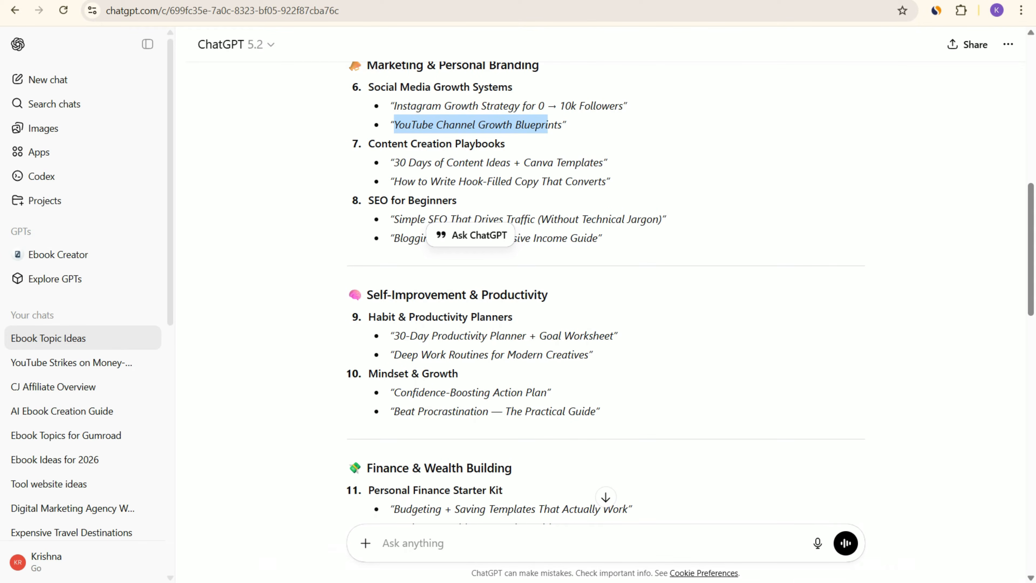
scroll(606, 286, "down", 4)
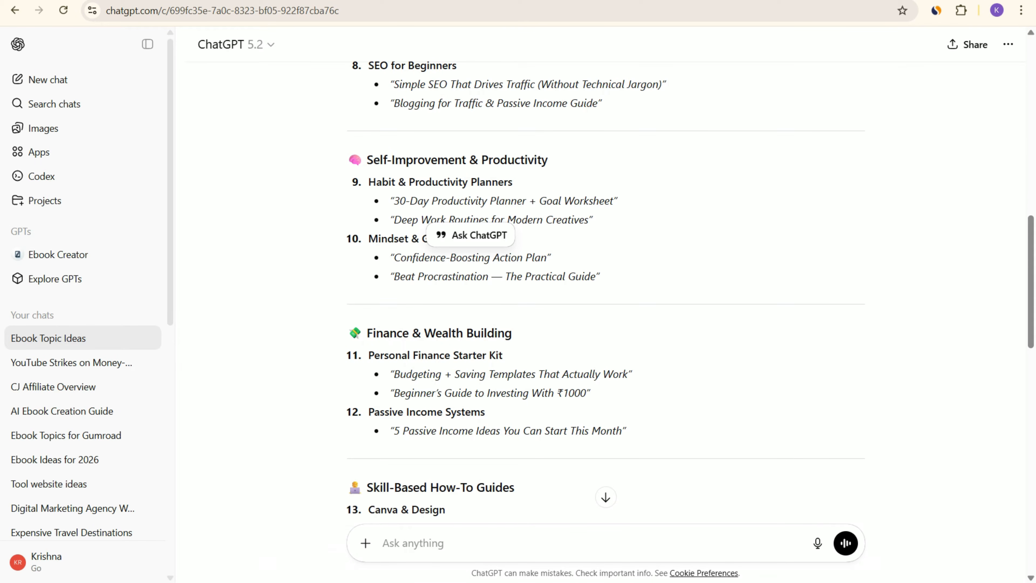
left_click_drag(596, 276, 394, 276)
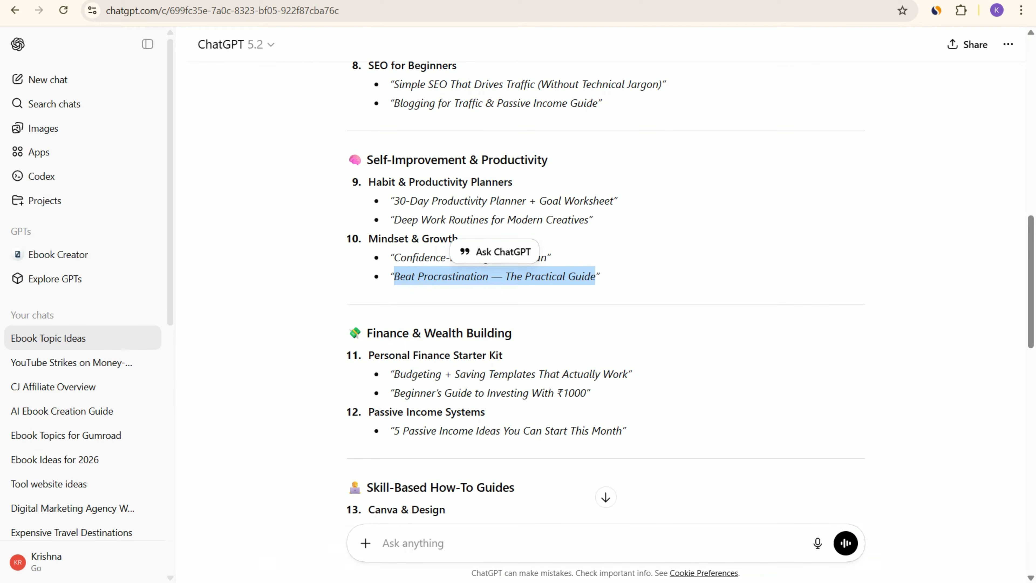
scroll(606, 286, "down", 3)
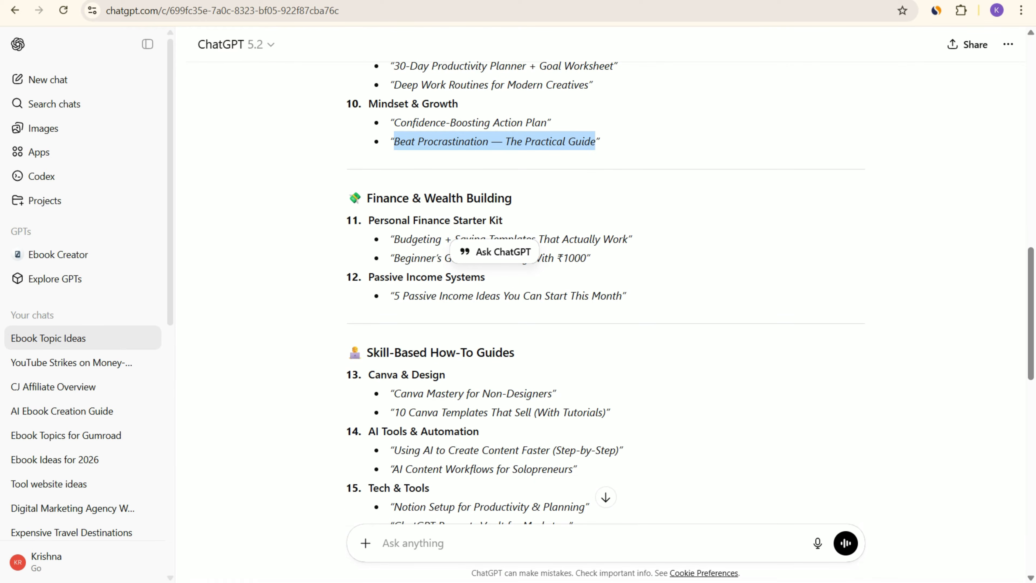
scroll(606, 286, "down", 3)
left_click_drag(390, 160, 626, 161)
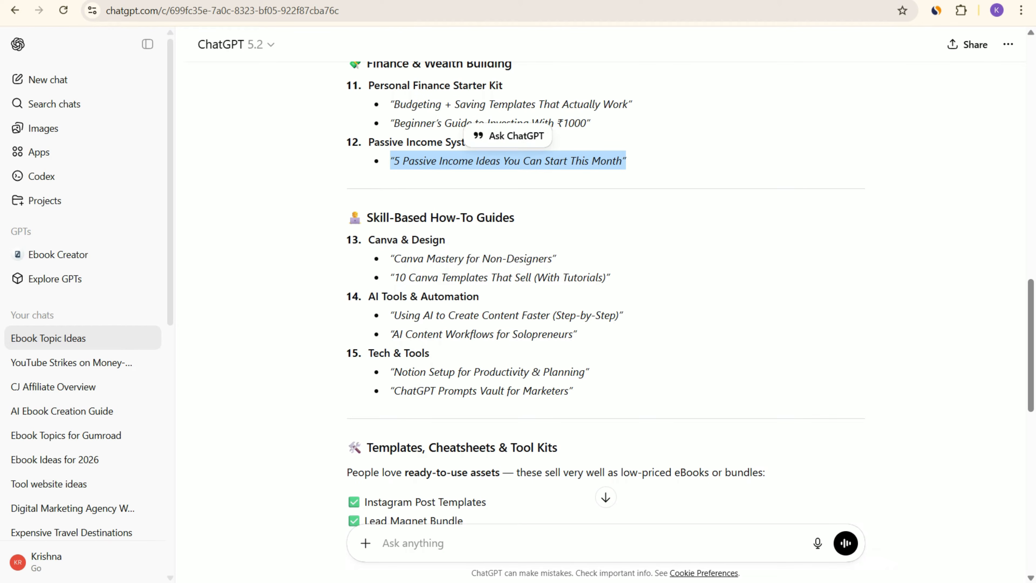
left_click_drag(626, 160, 394, 160)
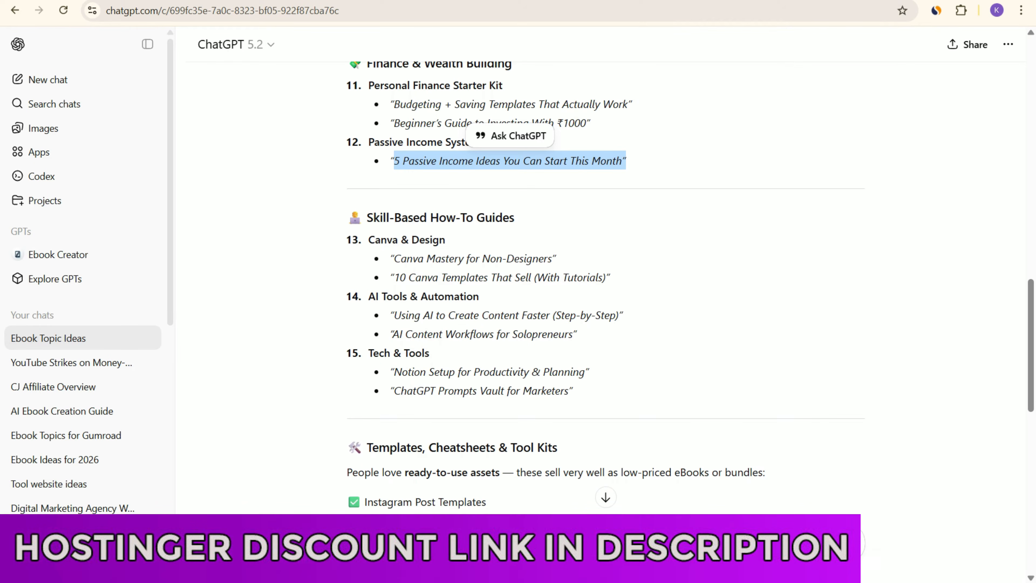
scroll(605, 286, "down", 2)
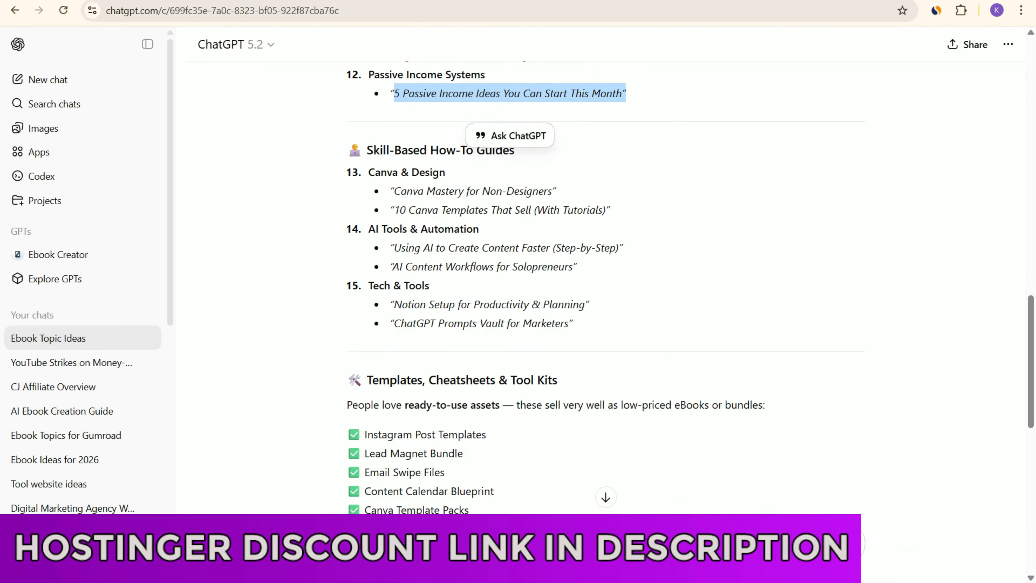
scroll(605, 286, "down", 2)
Go through the topic list again from its start, focusing on the Shopify store setup checklist and the Instagram growth strategy titles.
scroll(606, 285, "up", 12)
scroll(606, 286, "up", 14)
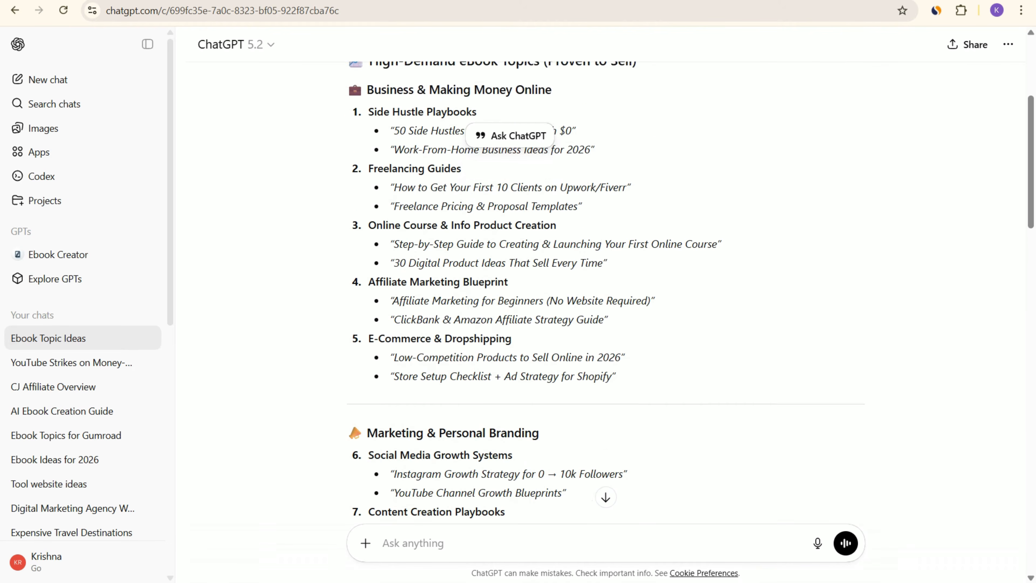
scroll(606, 286, "down", 4)
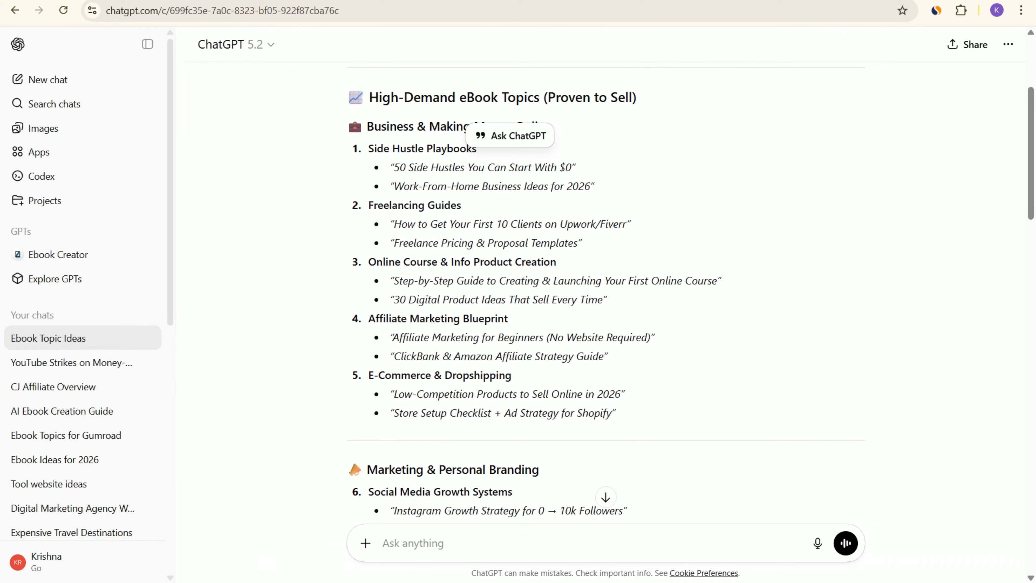
scroll(606, 286, "down", 3)
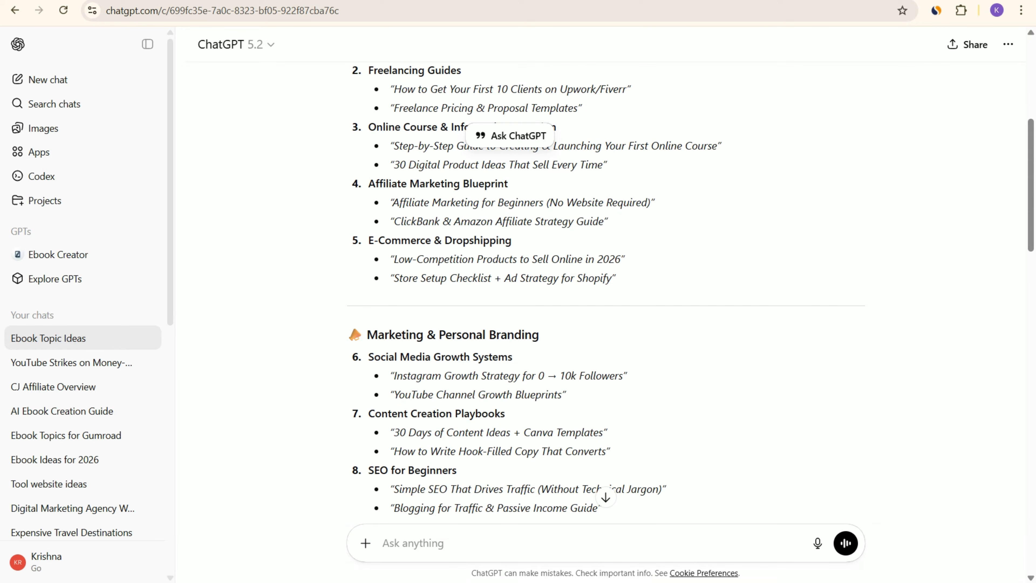
left_click_drag(616, 278, 390, 278)
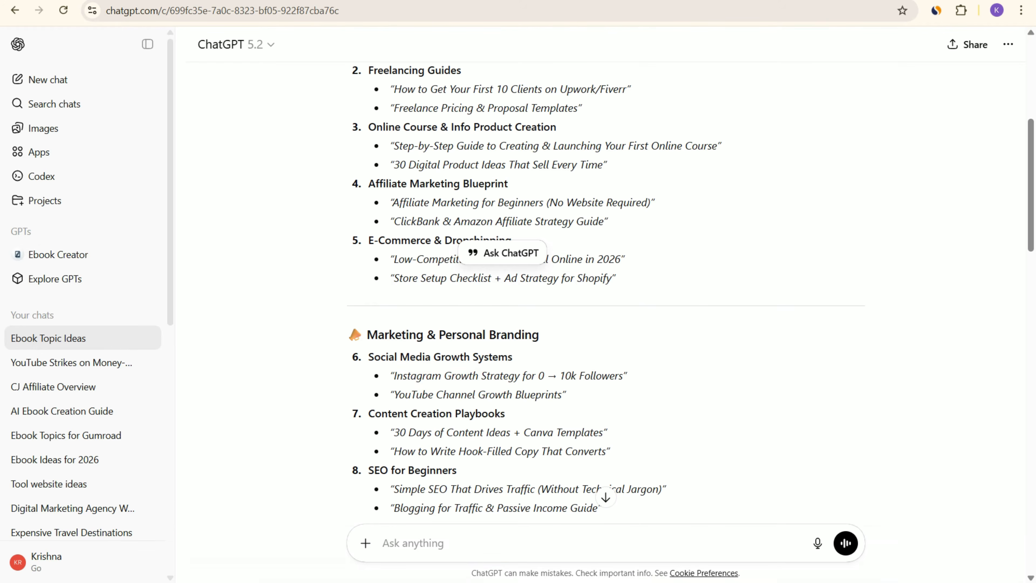
left_click_drag(391, 376, 627, 376)
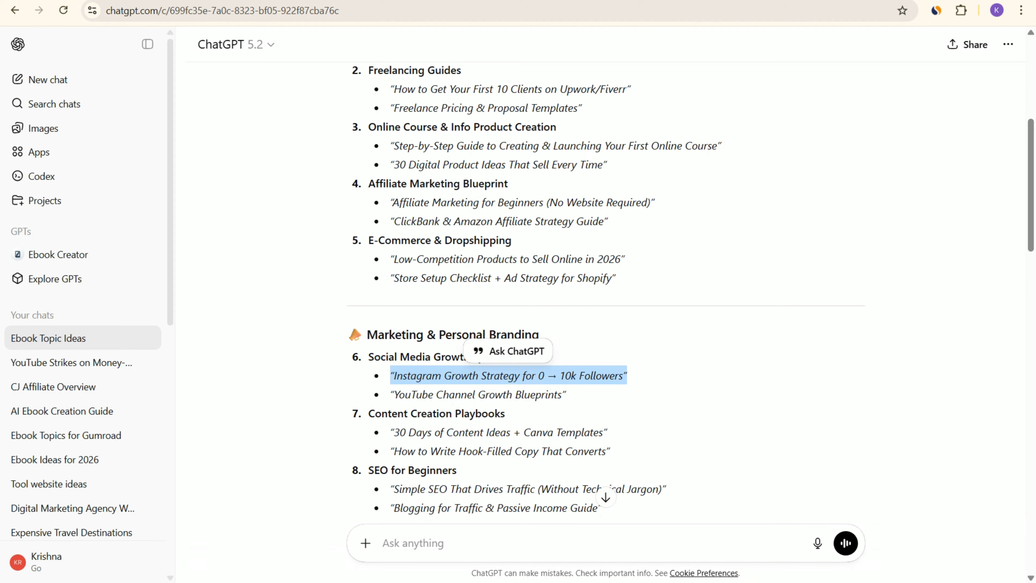
left_click(653, 380)
left_click_drag(390, 376, 628, 376)
scroll(606, 286, "down", 1)
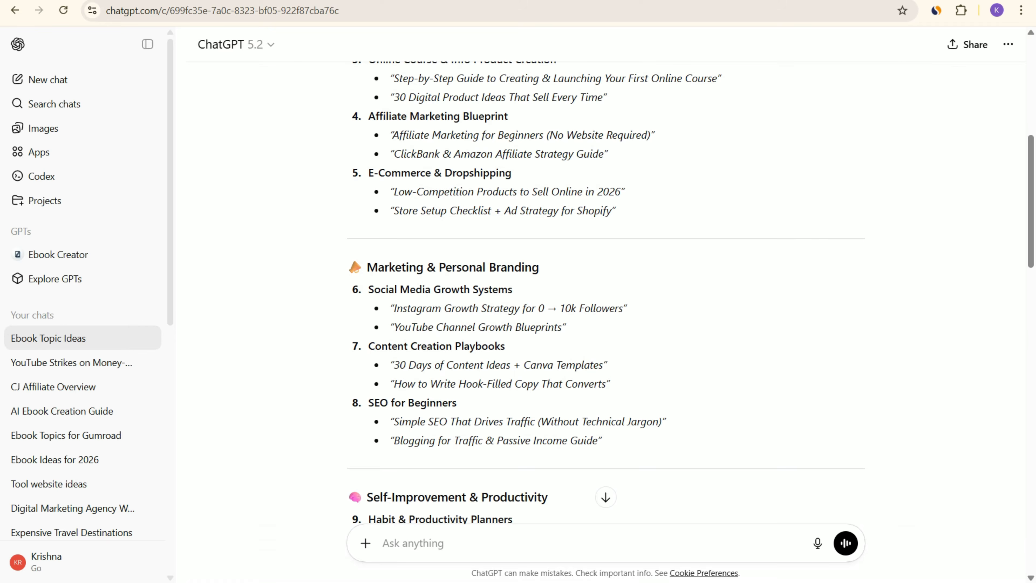
Compare the Self-Improvement & Productivity titles "Beat Procrastination — The Practical Guide" and "30-Day Productivity Planner + Goal Worksheet" as candidate ebook topics.
scroll(606, 285, "down", 4)
left_click_drag(391, 343, 599, 344)
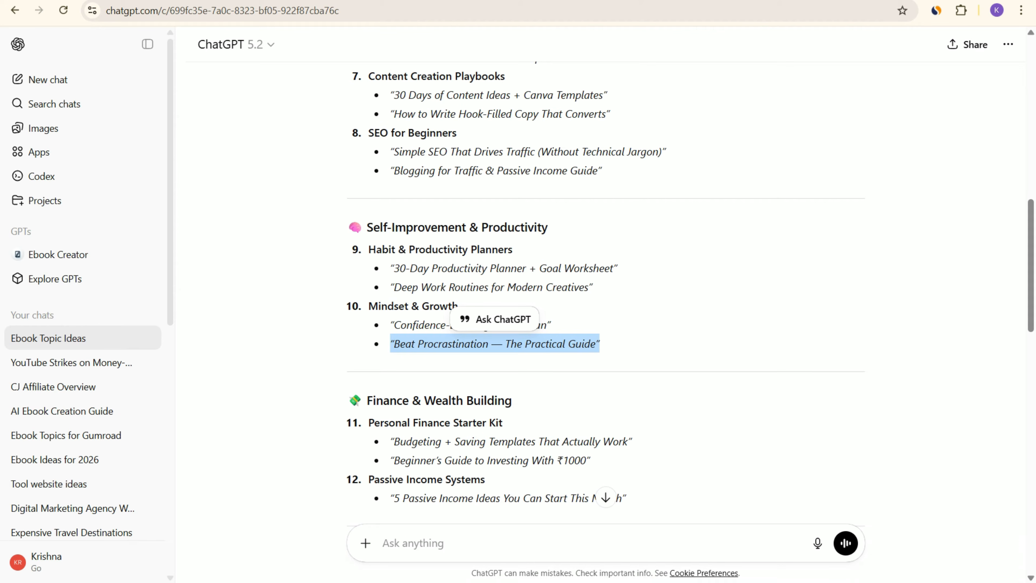
left_click(669, 344)
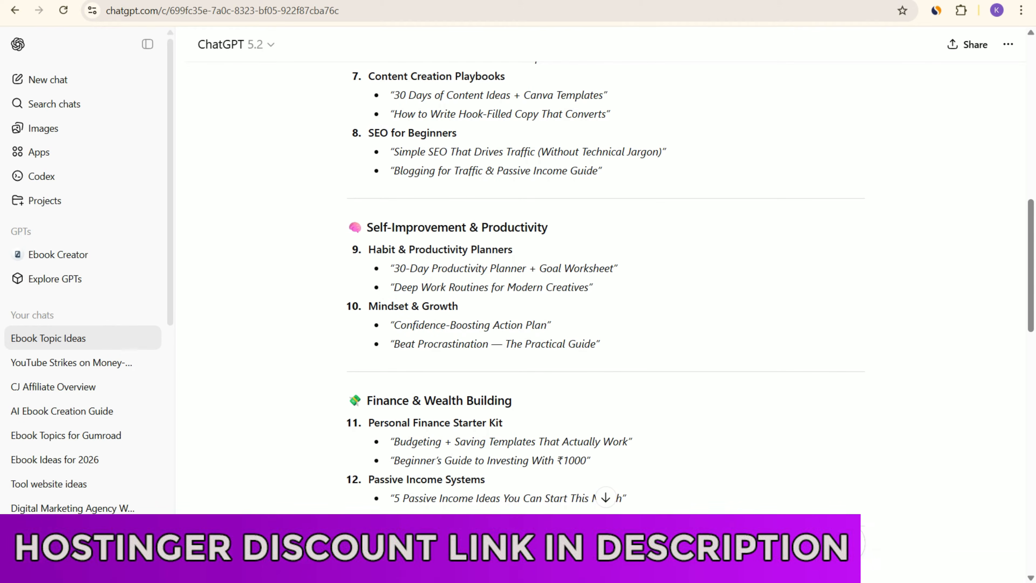
left_click_drag(390, 344, 601, 344)
scroll(606, 288, "up", 1)
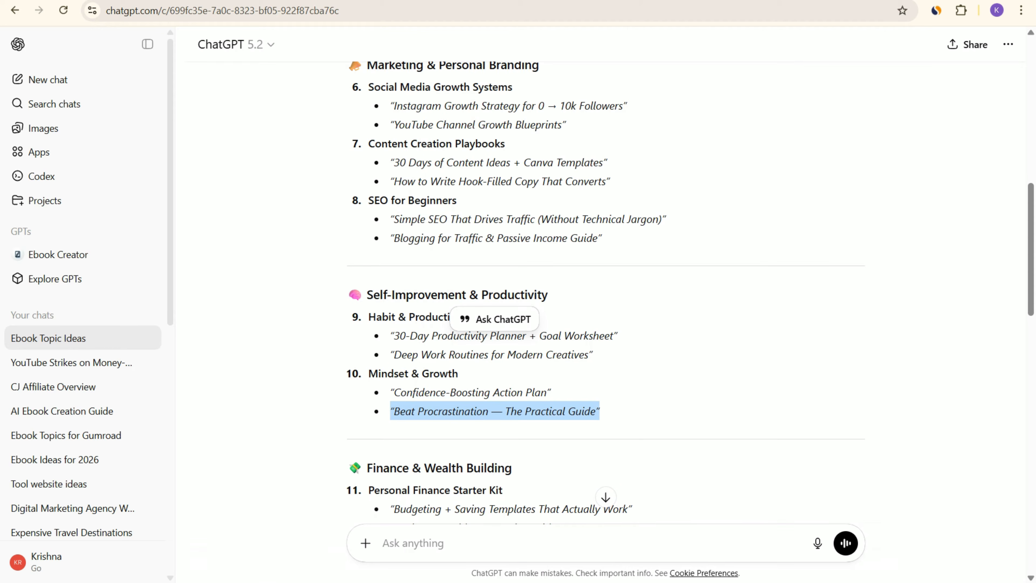
left_click_drag(393, 335, 618, 335)
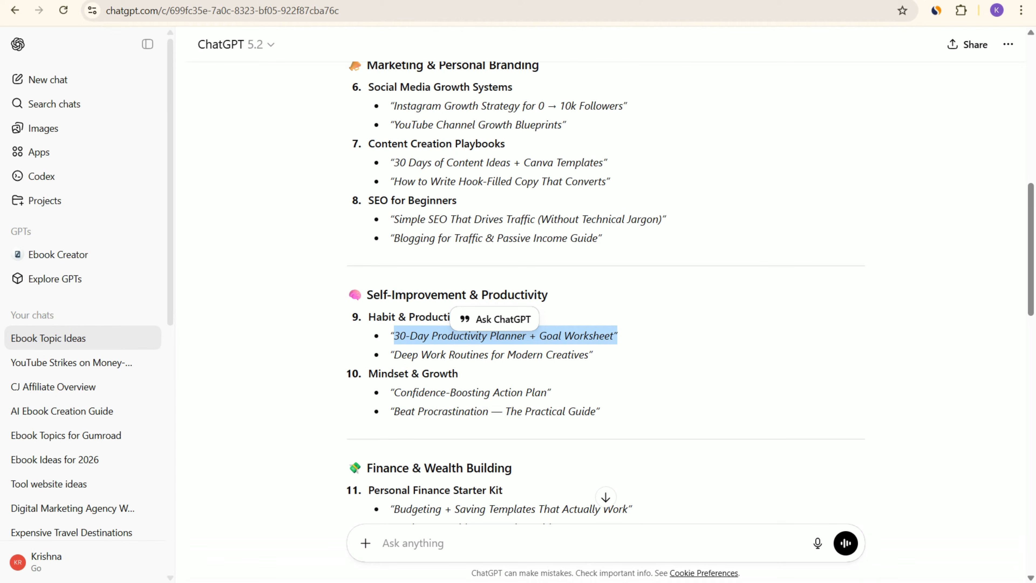
left_click_drag(390, 335, 618, 336)
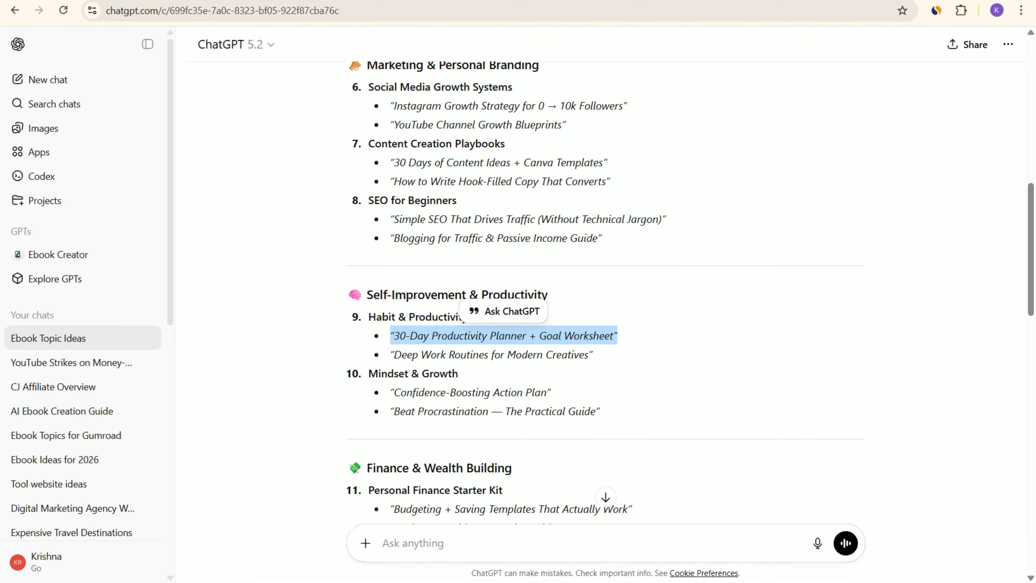
mouse_move(390, 336)
left_mouse_down()
mouse_move(618, 335)
mouse_move(394, 335)
left_mouse_up()
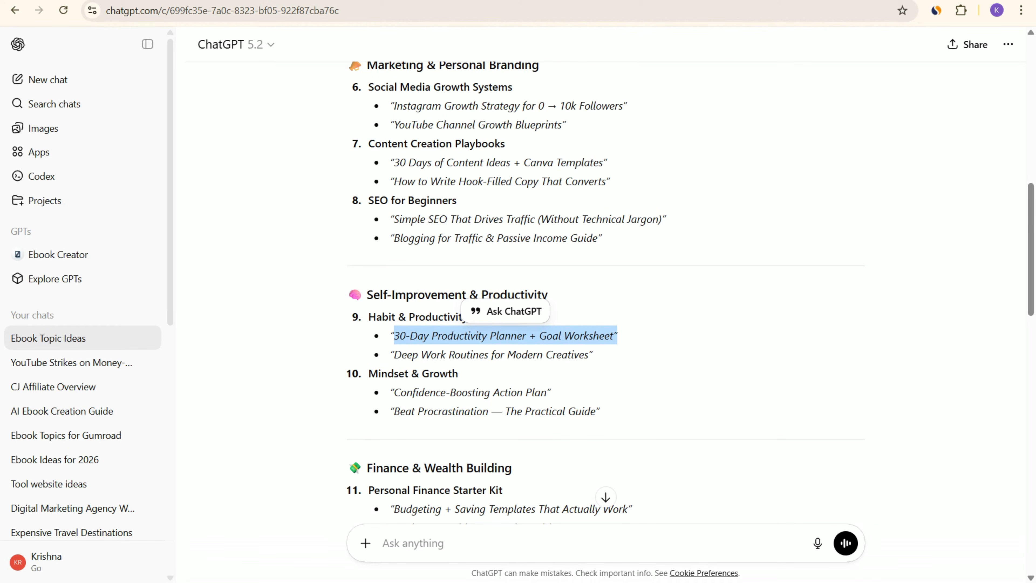
left_click_drag(618, 335, 390, 336)
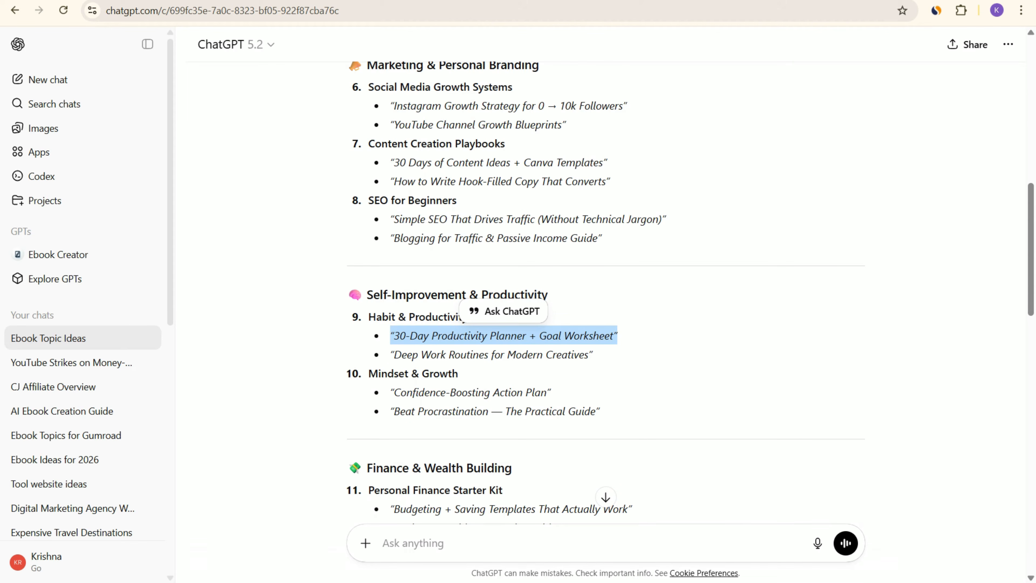
left_click_drag(618, 336, 390, 335)
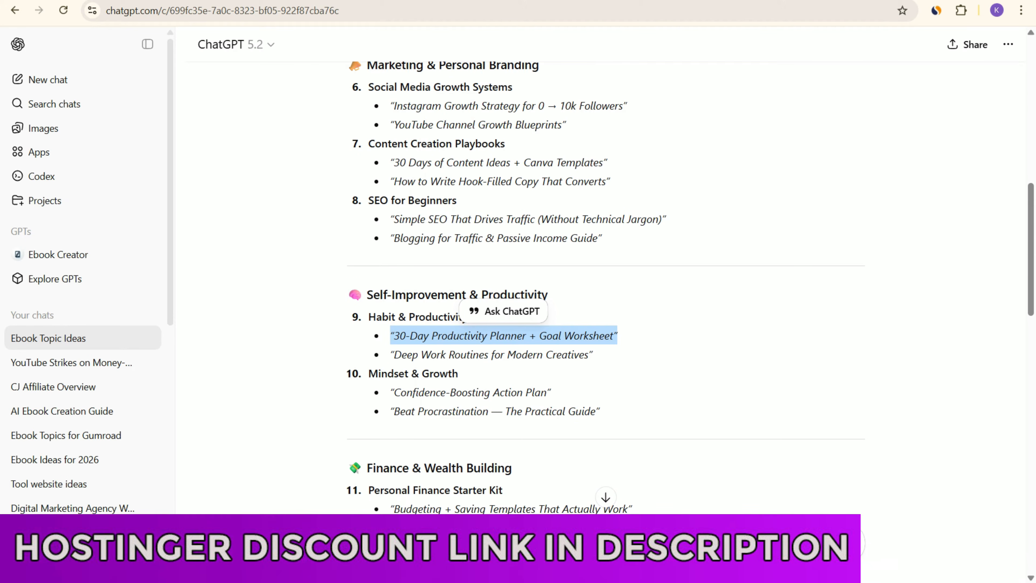
scroll(604, 495, "up", 5)
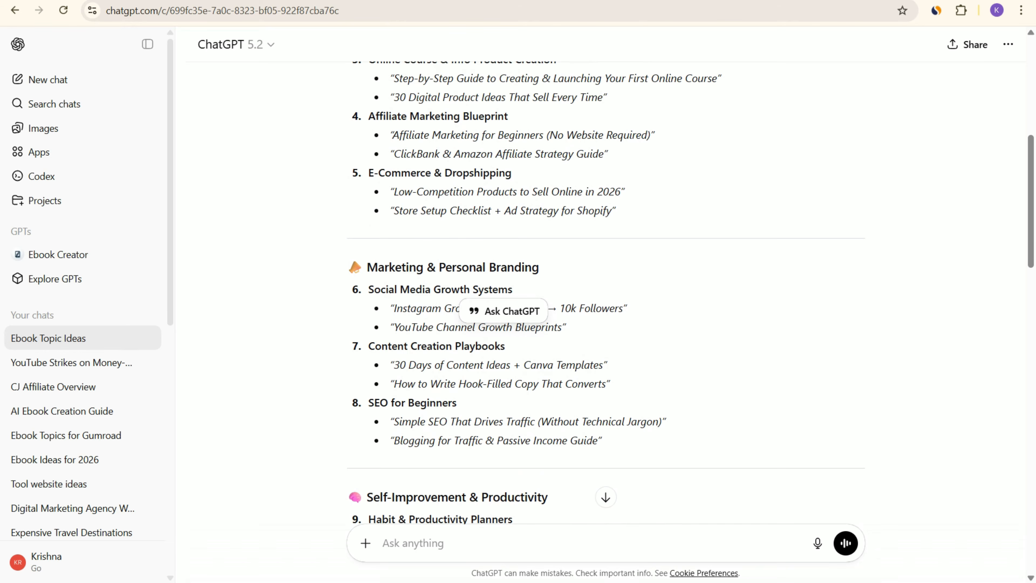
scroll(605, 496, "down", 5)
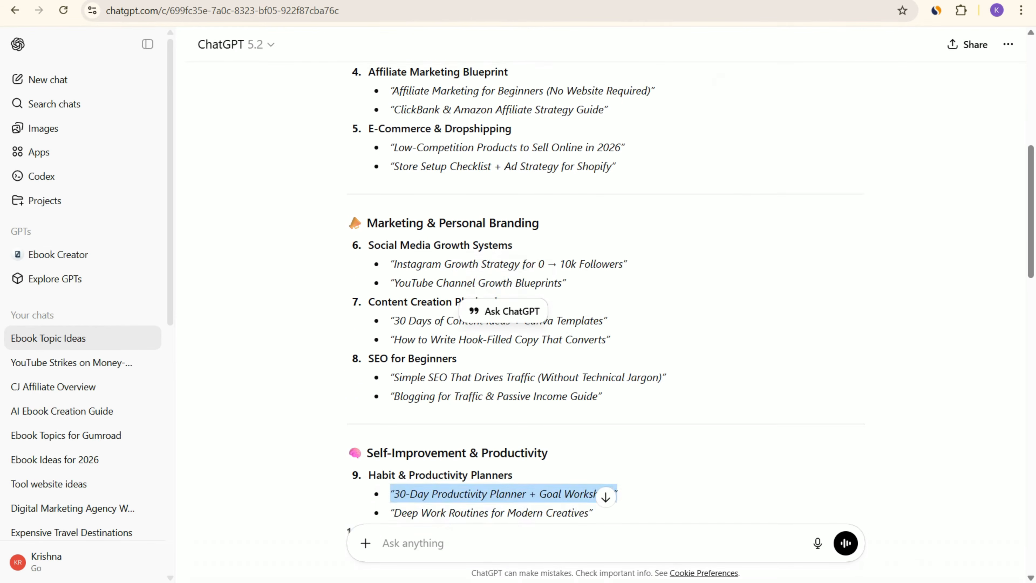
left_click(678, 342)
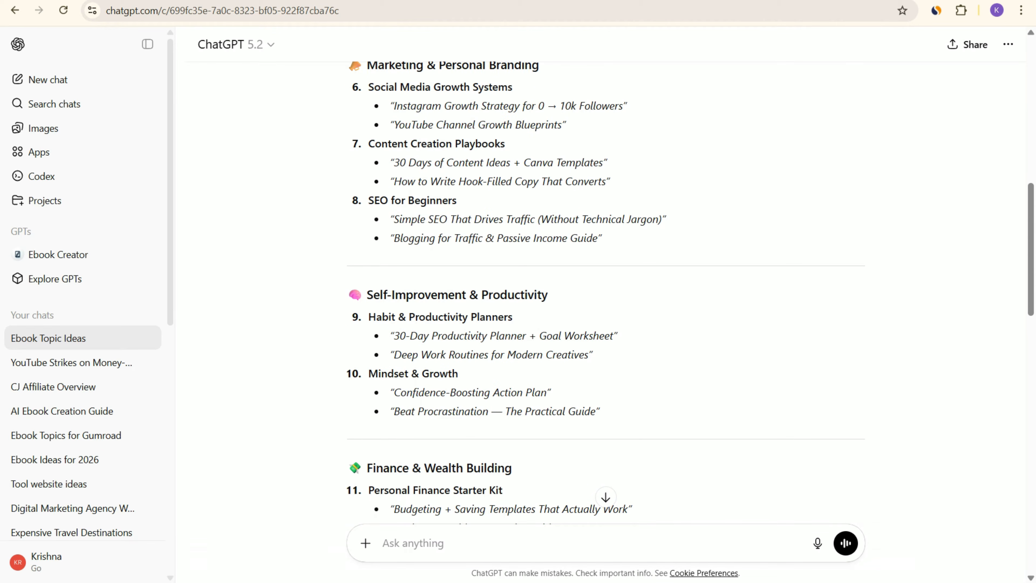
Consider the "30-Day Productivity Planner + Goal Worksheet" title under Habit & Productivity Planners as a candidate ebook topic.
left_click_drag(618, 336, 391, 336)
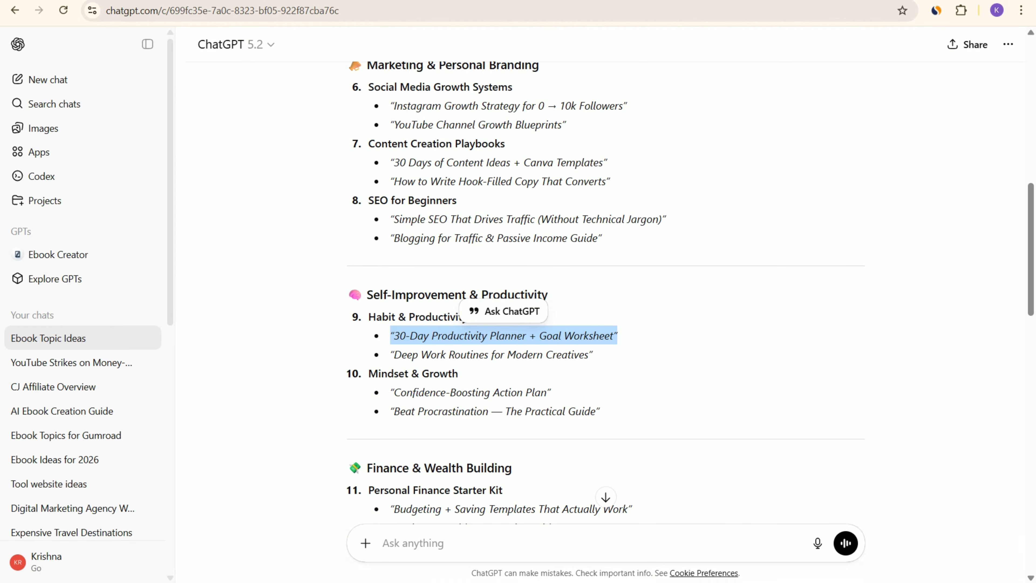
scroll(606, 286, "up", 5)
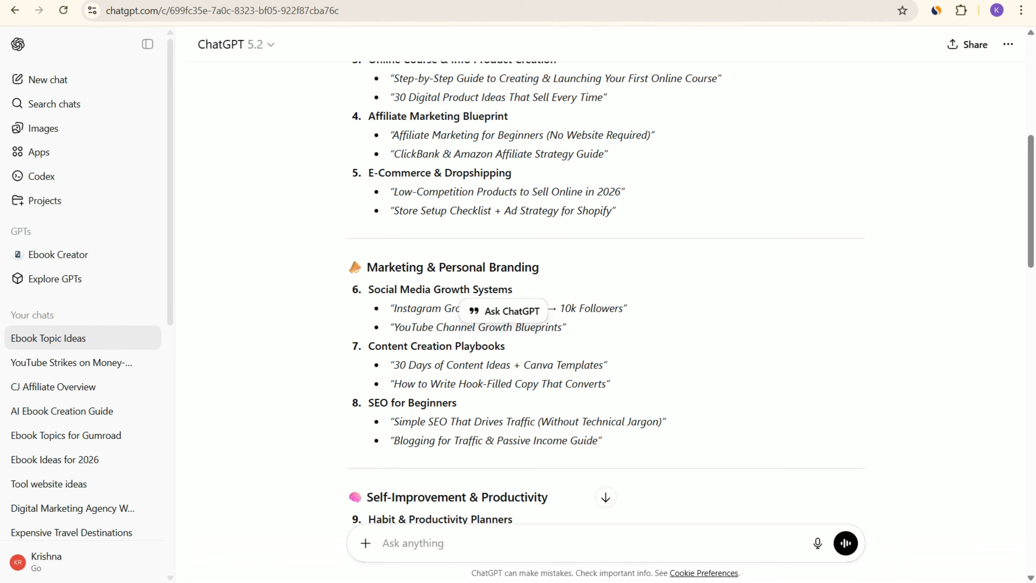
scroll(606, 286, "down", 3)
left_click_drag(618, 403, 394, 403)
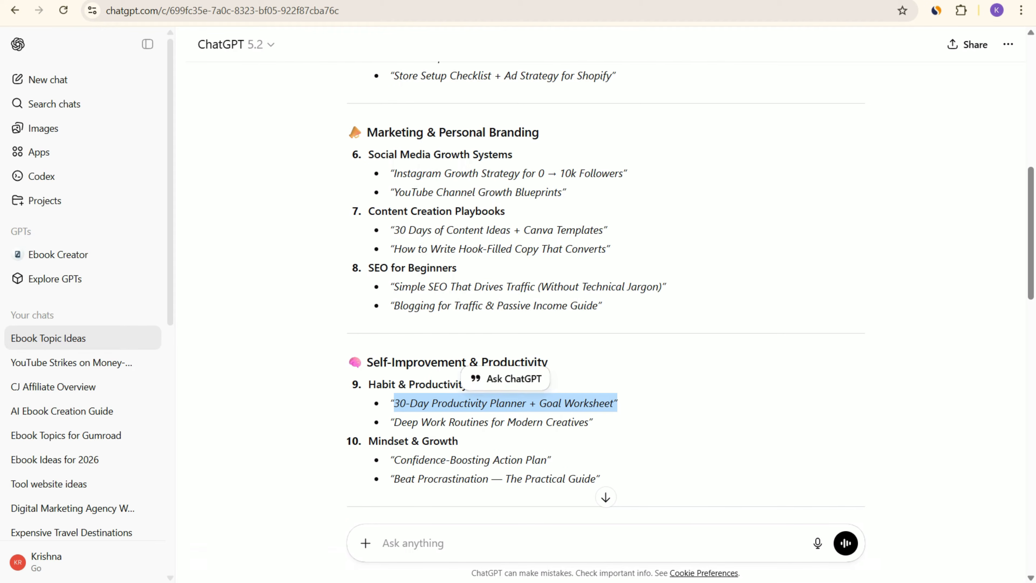
left_click(394, 403)
mouse_move(617, 403)
left_mouse_down()
mouse_move(458, 384)
mouse_move(391, 403)
mouse_move(618, 403)
left_mouse_up()
left_click(391, 403)
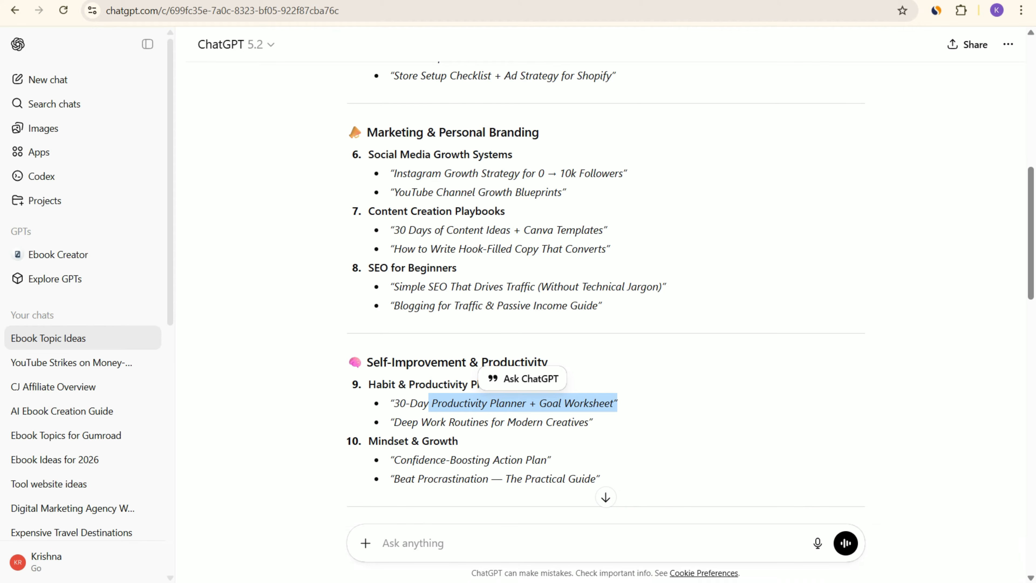
Copy the title "Step-by-Step Guide to Creating & Launching Your First Online Course" from the Online Course & Info Product Creation ideas.
scroll(606, 293, "up", 3)
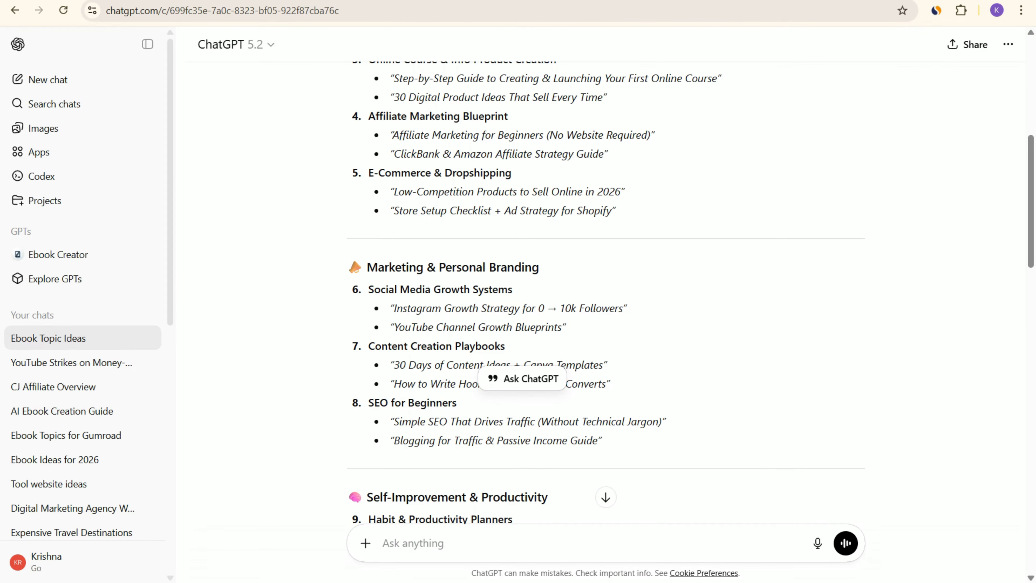
scroll(606, 292, "up", 3)
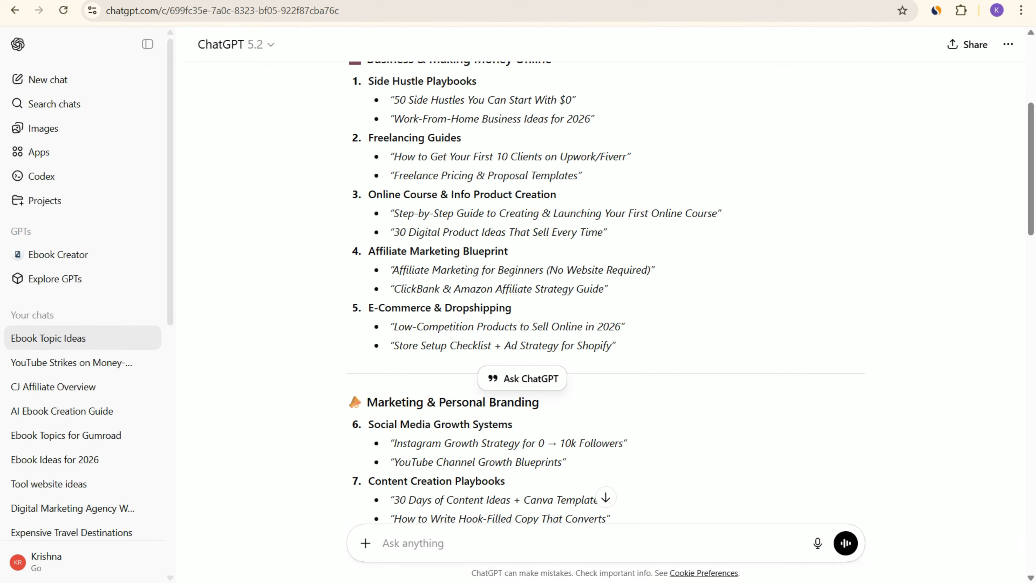
left_click_drag(393, 213, 718, 214)
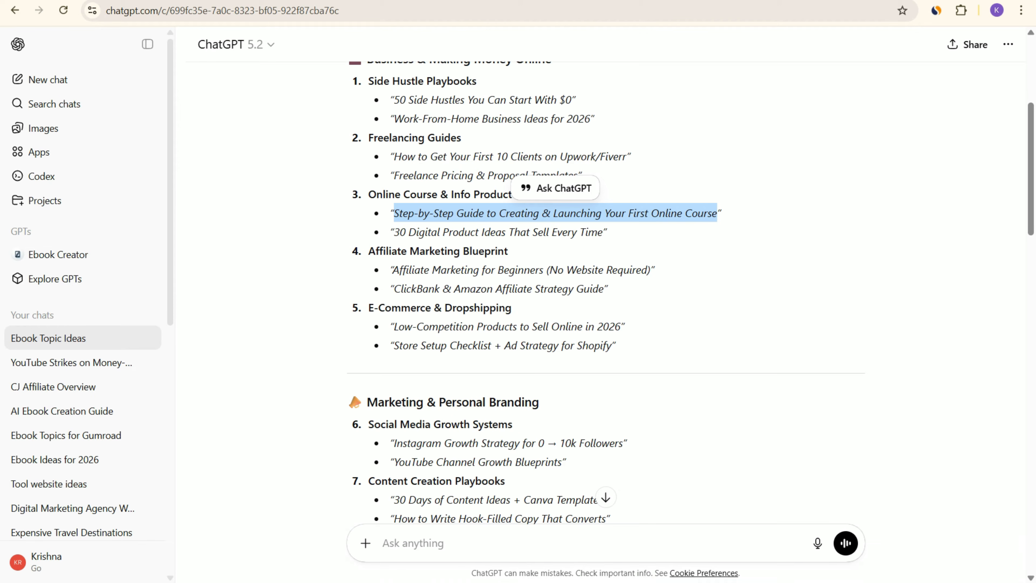
right_click(705, 217)
left_click(727, 233)
Send ChatGPT the copied "Step-by-Step Guide to Creating & Launching Your First Online Course" title followed by "I will create ebook on this topic".
scroll(727, 232, "down", 5)
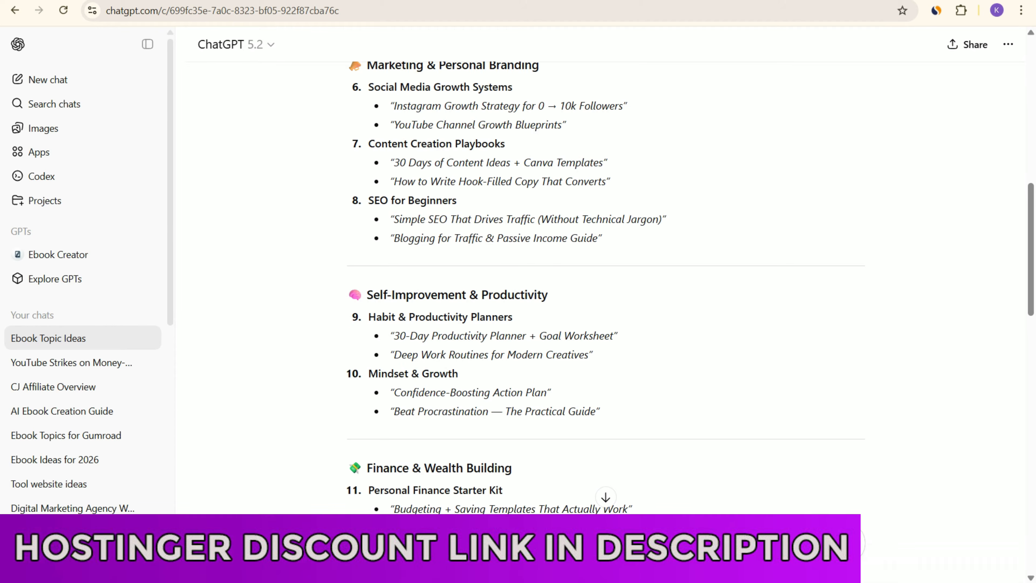
type("will create ")
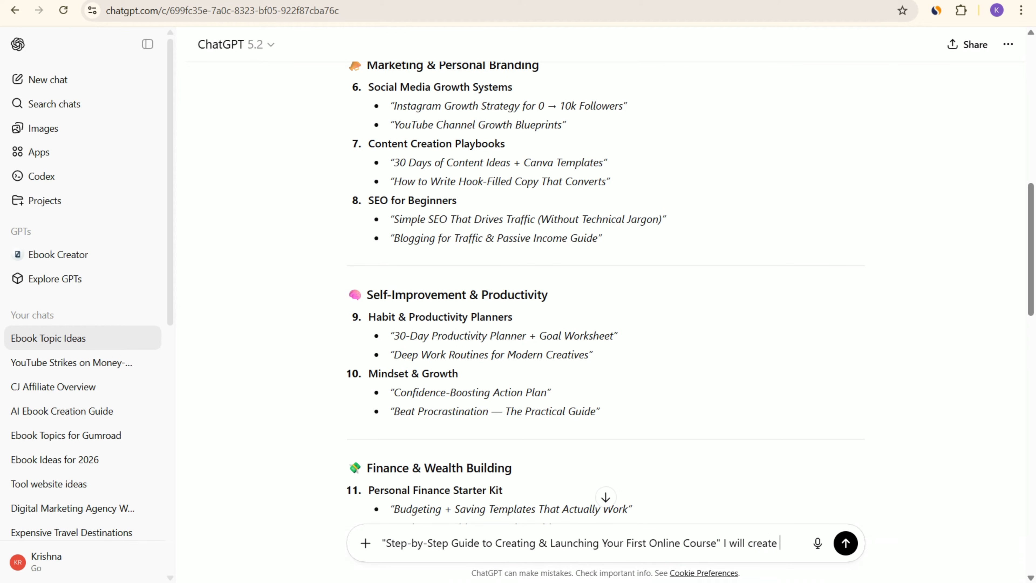
type("ebook ")
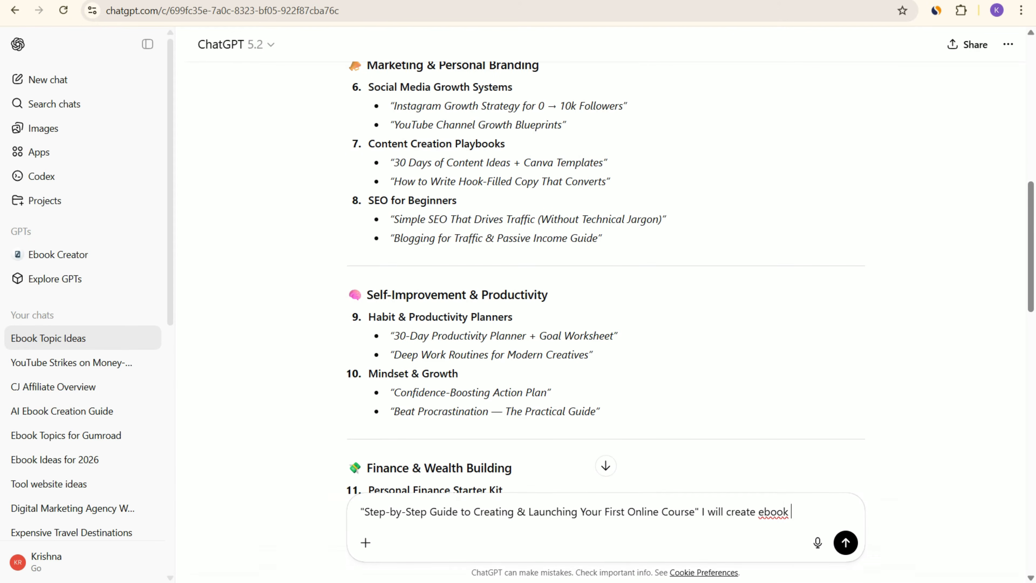
type("on this topic")
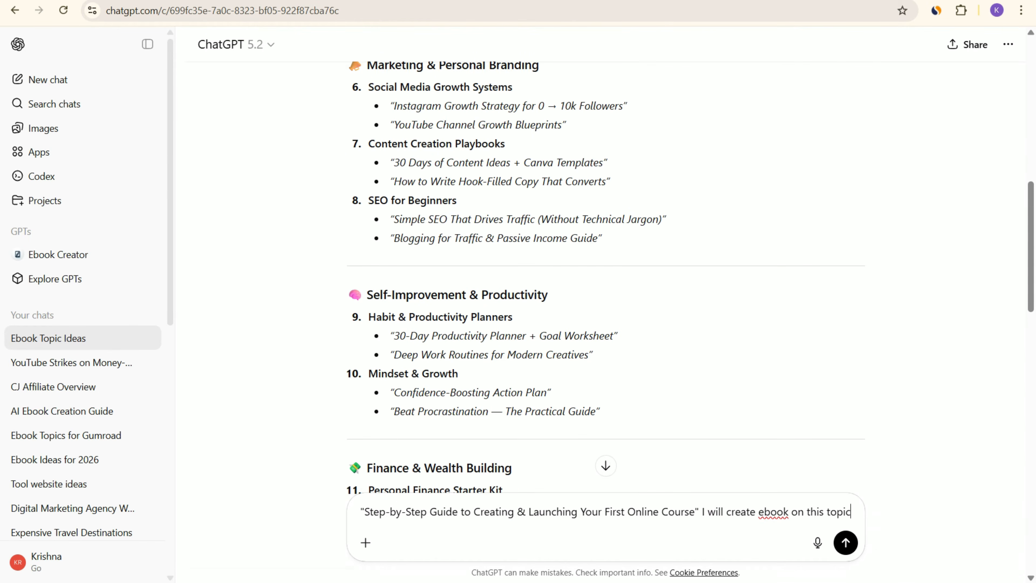
key("Return")
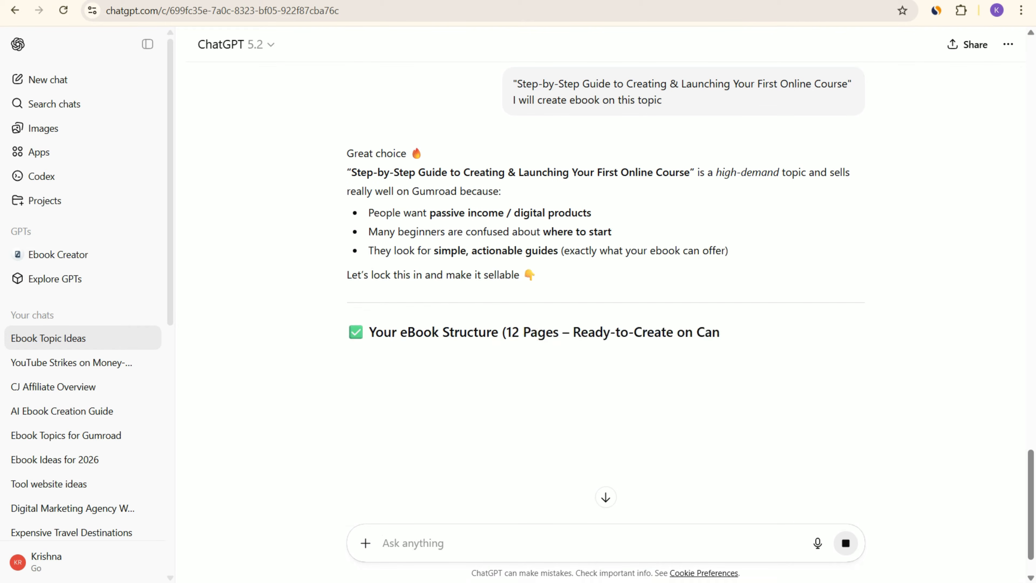
Read through the reply's page-by-page ebook structure, including the Page 9 sales page elements, down to the image prompts and next-step suggestions.
scroll(606, 286, "down", 1)
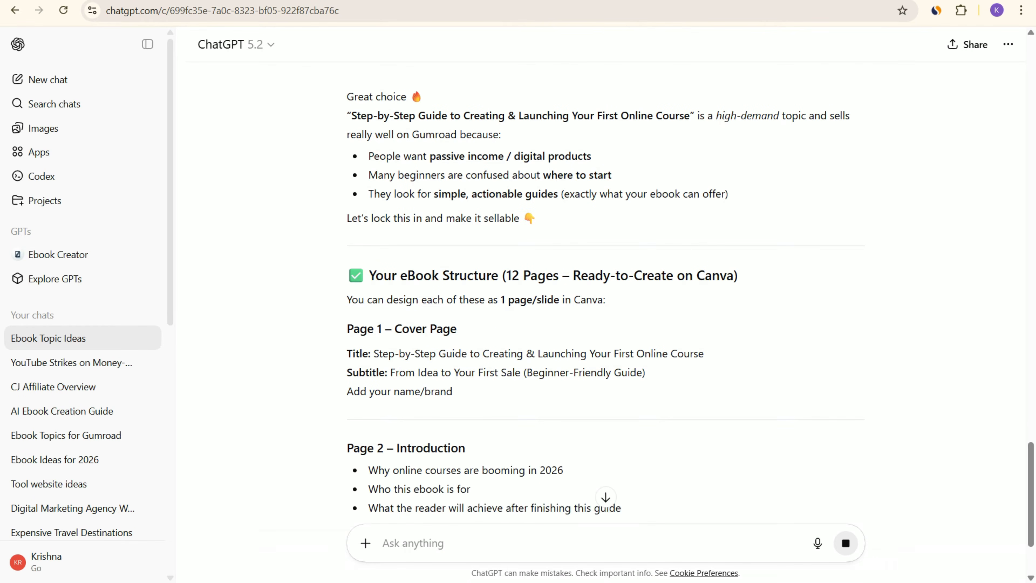
scroll(606, 286, "down", 6)
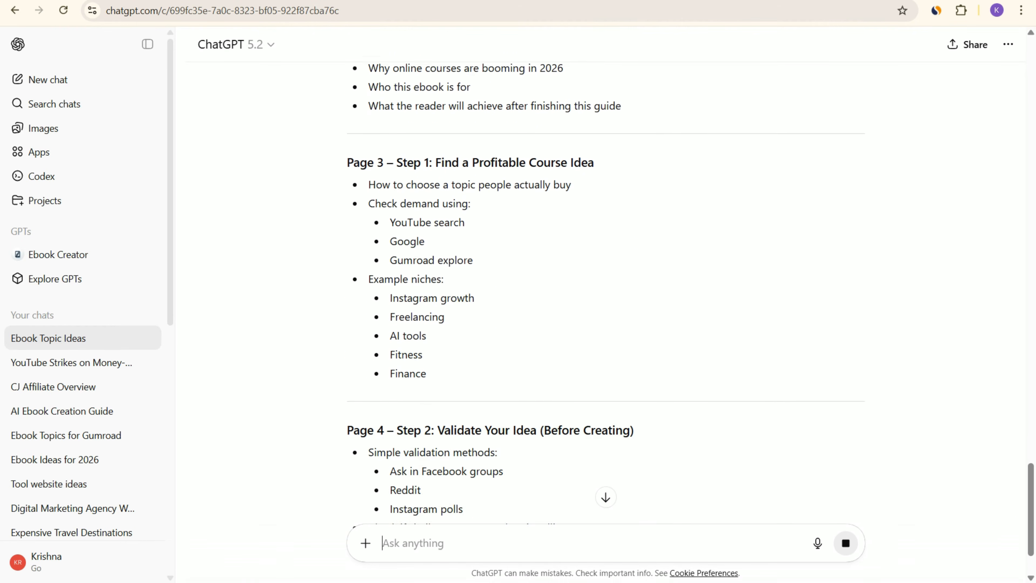
scroll(606, 286, "up", 3)
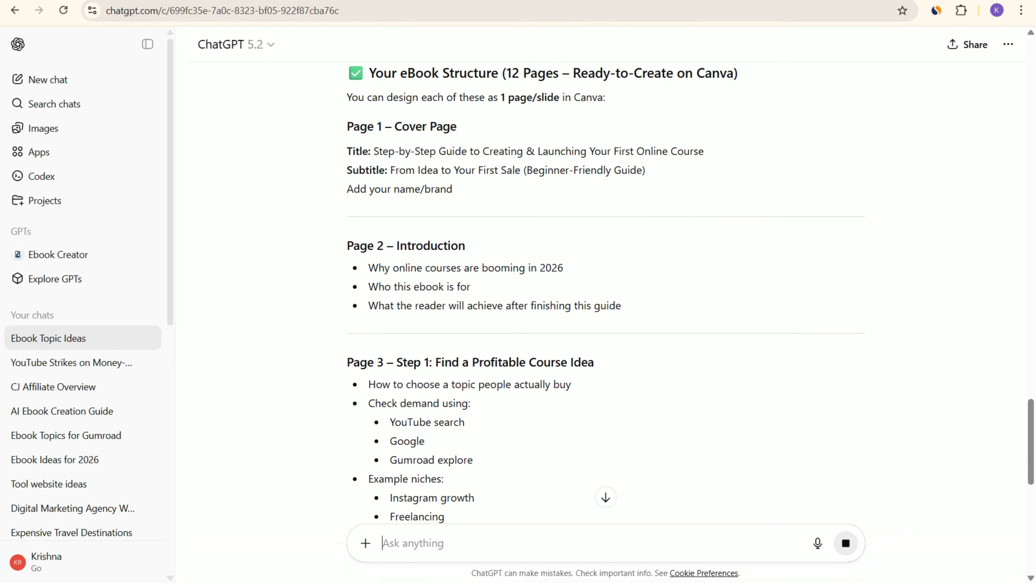
scroll(606, 286, "up", 3)
scroll(606, 286, "down", 14)
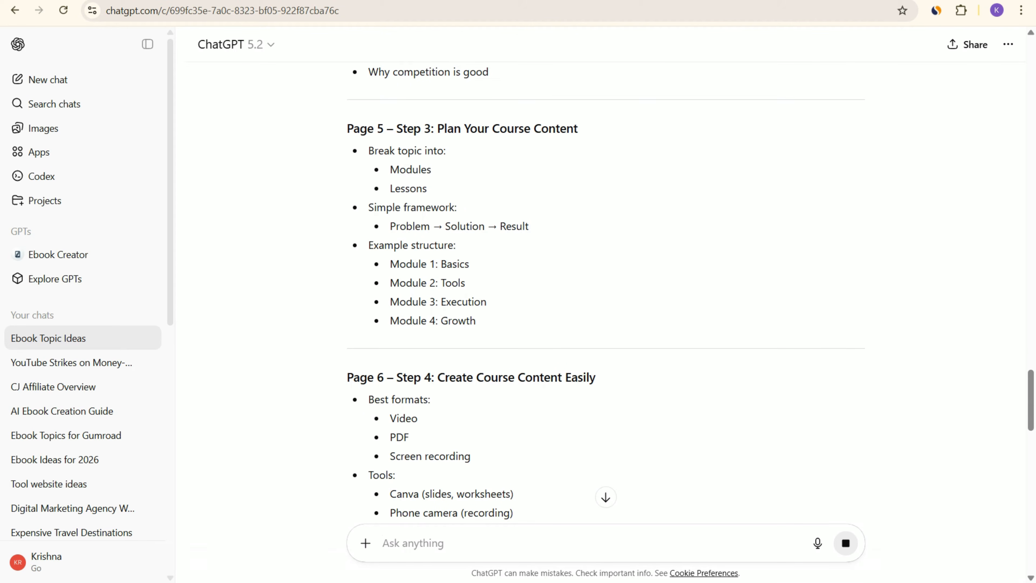
scroll(606, 286, "down", 12)
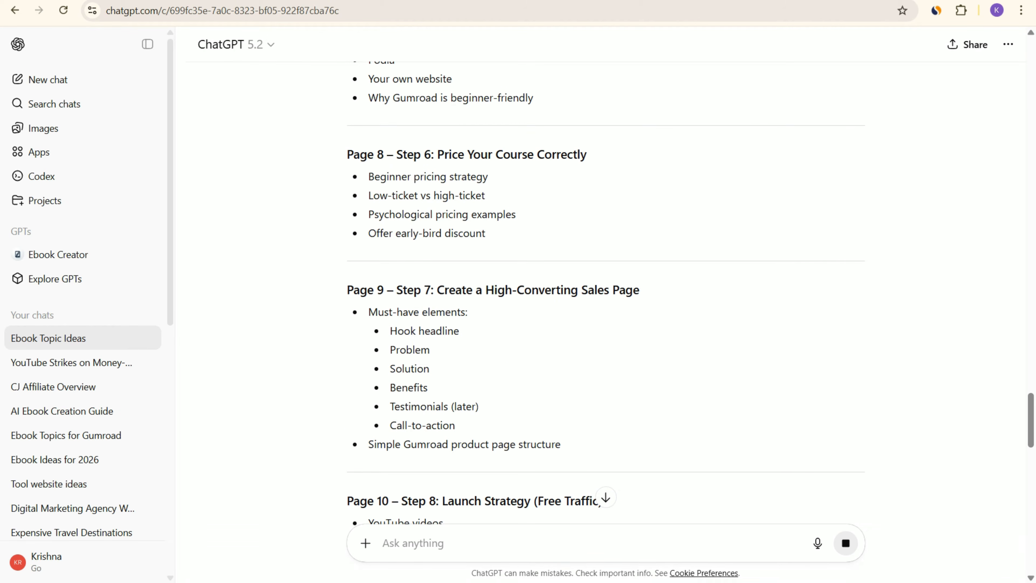
left_click_drag(369, 312, 561, 444)
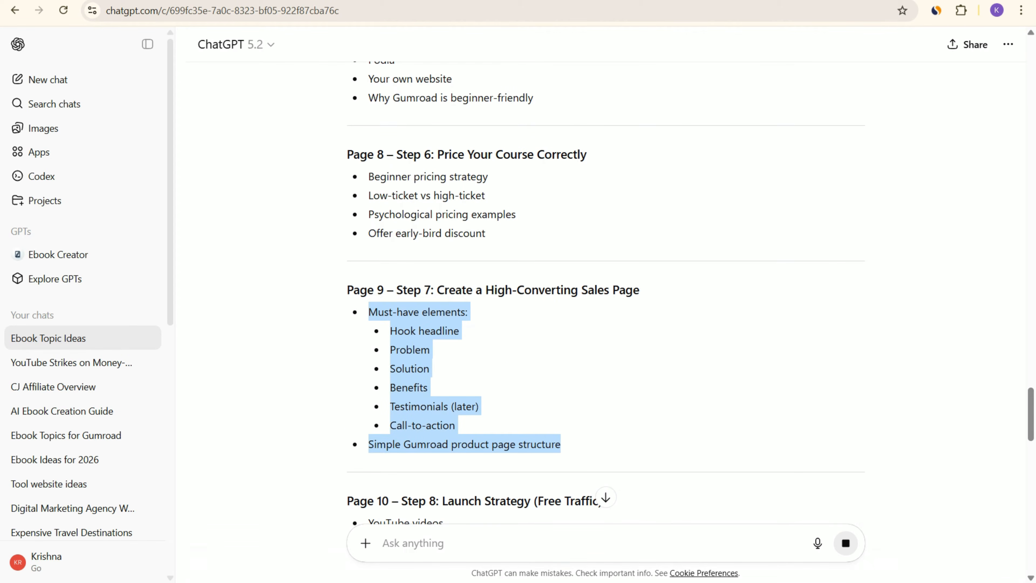
scroll(605, 286, "down", 15)
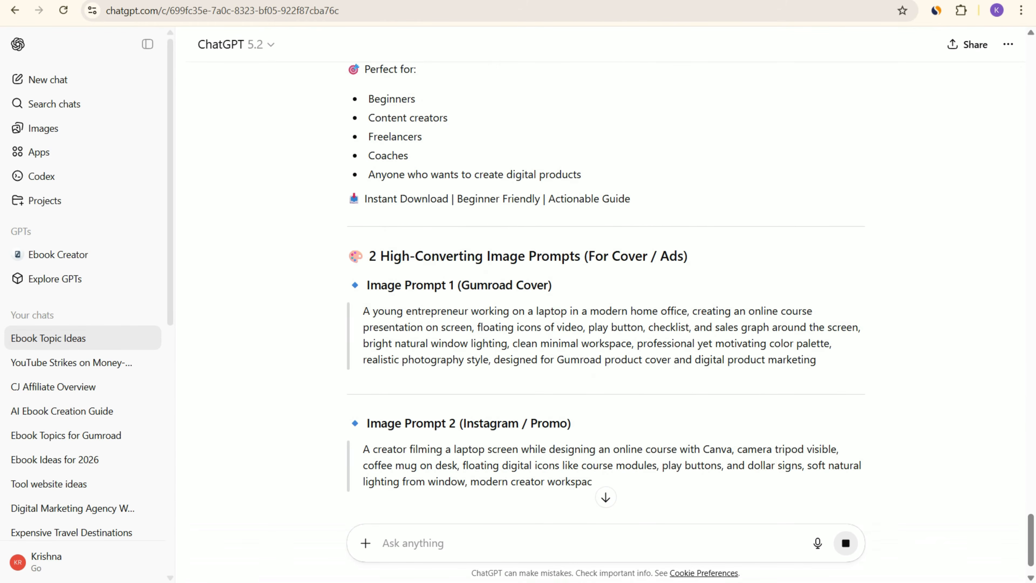
scroll(605, 286, "down", 2)
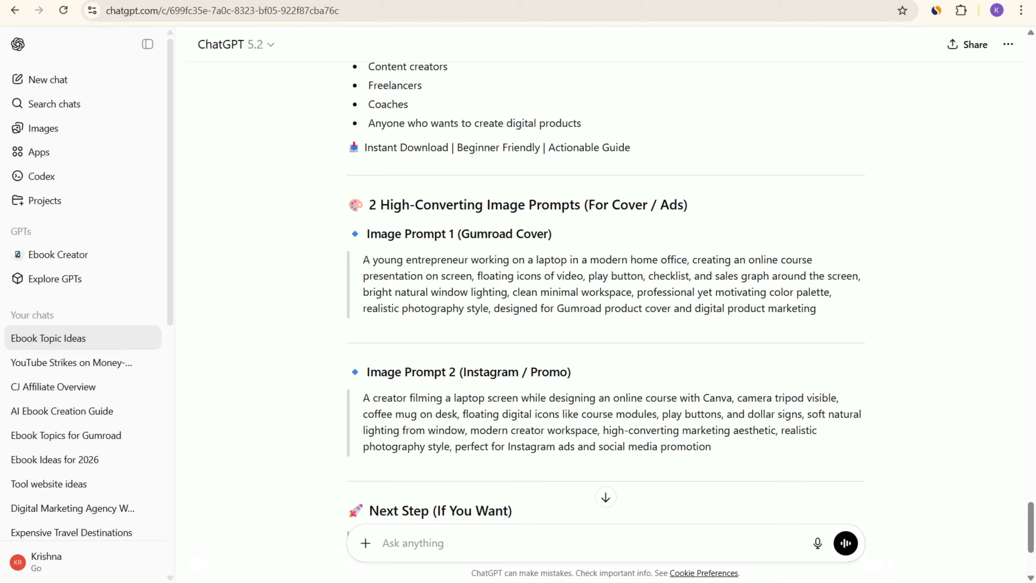
scroll(606, 285, "down", 3)
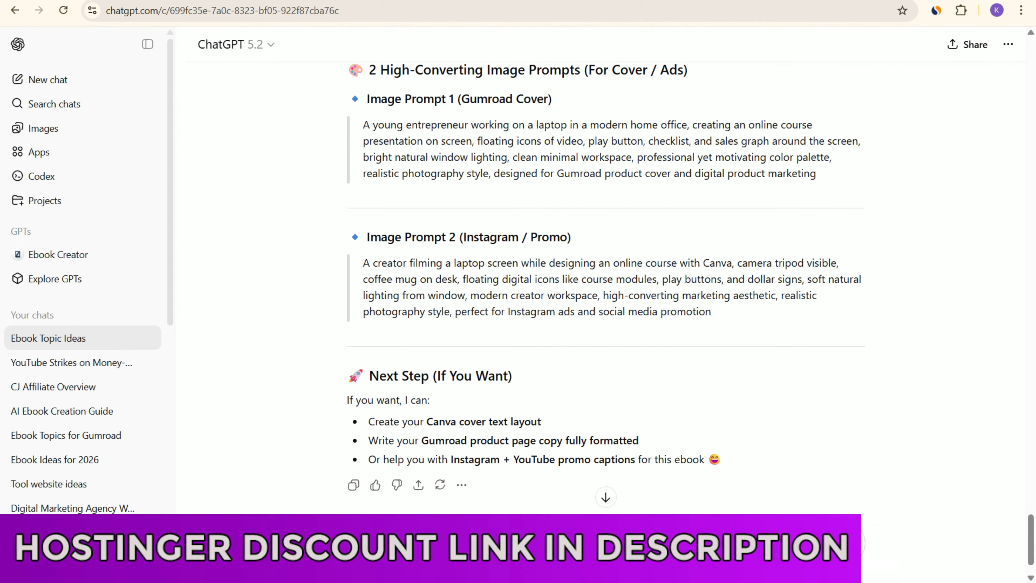
scroll(606, 285, "down", 1)
Submit the full text of Image Prompt 1 (Gumroad Cover) as a new message to generate the cover image.
scroll(606, 286, "up", 8)
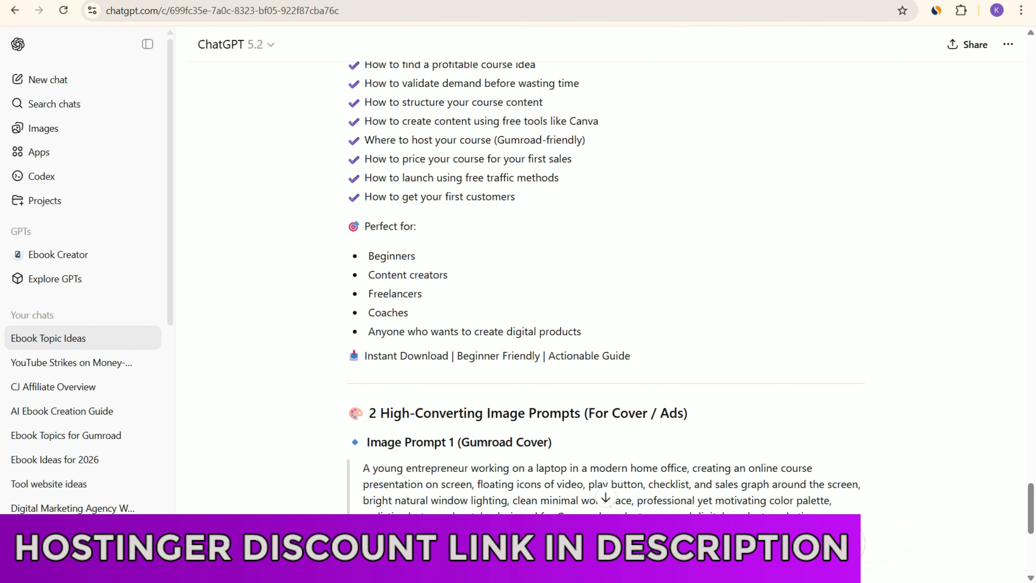
scroll(606, 286, "down", 3)
left_click_drag(363, 333, 816, 382)
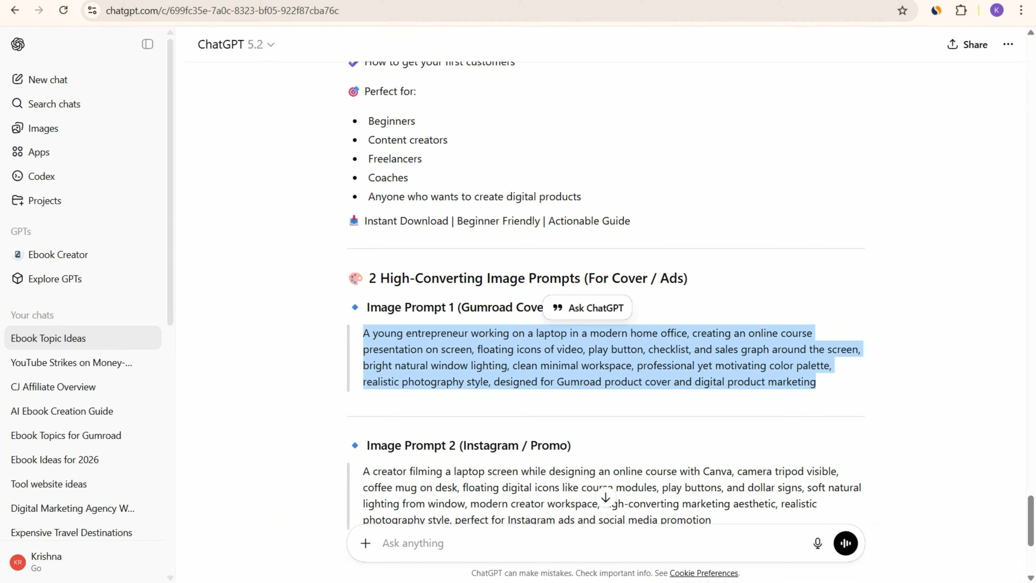
left_click(571, 544)
key("ctrl+v")
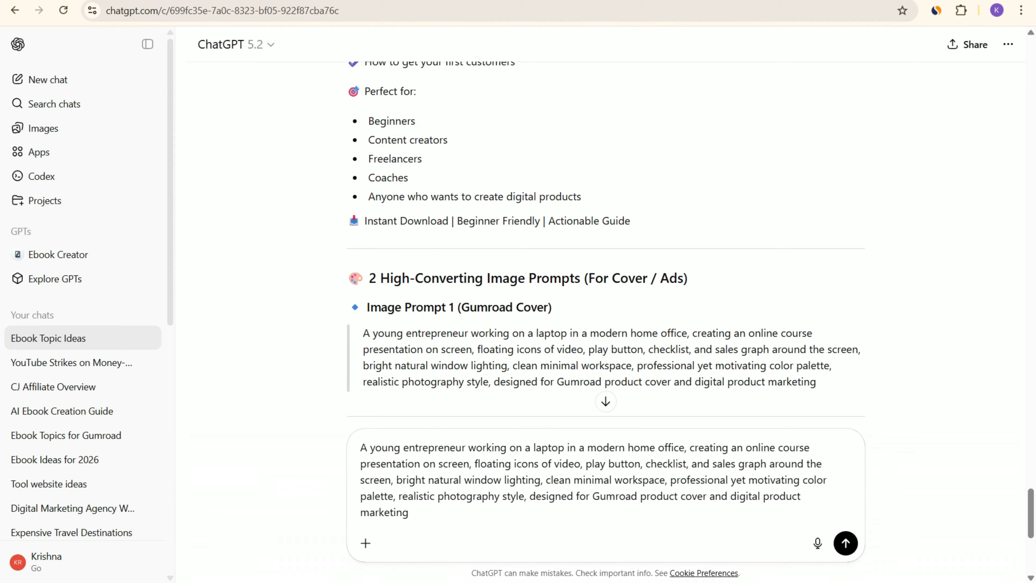
key("Return")
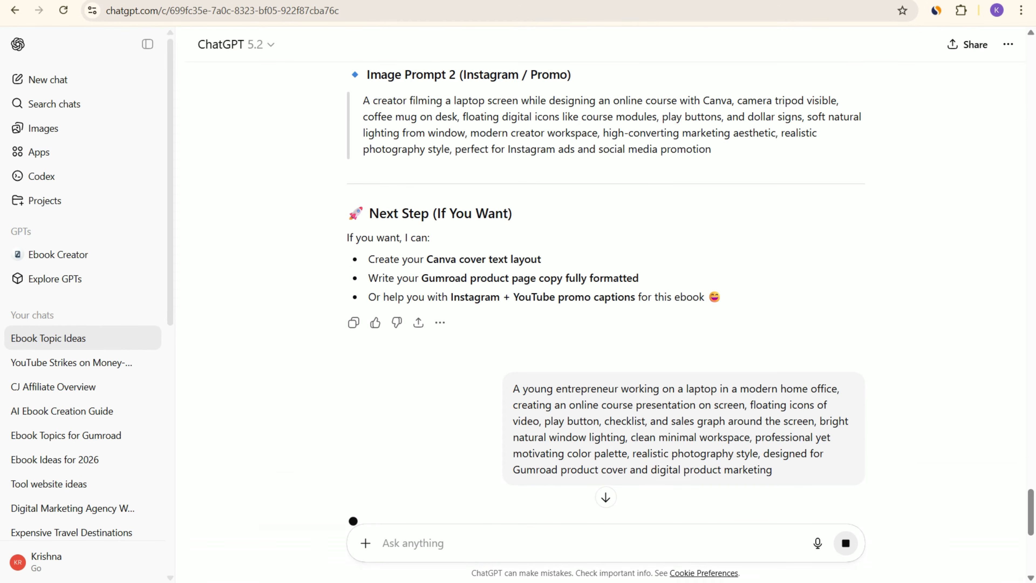
Review the ebook structure again, focusing on the three bullet points of the Page 2 Introduction.
scroll(606, 292, "up", 5)
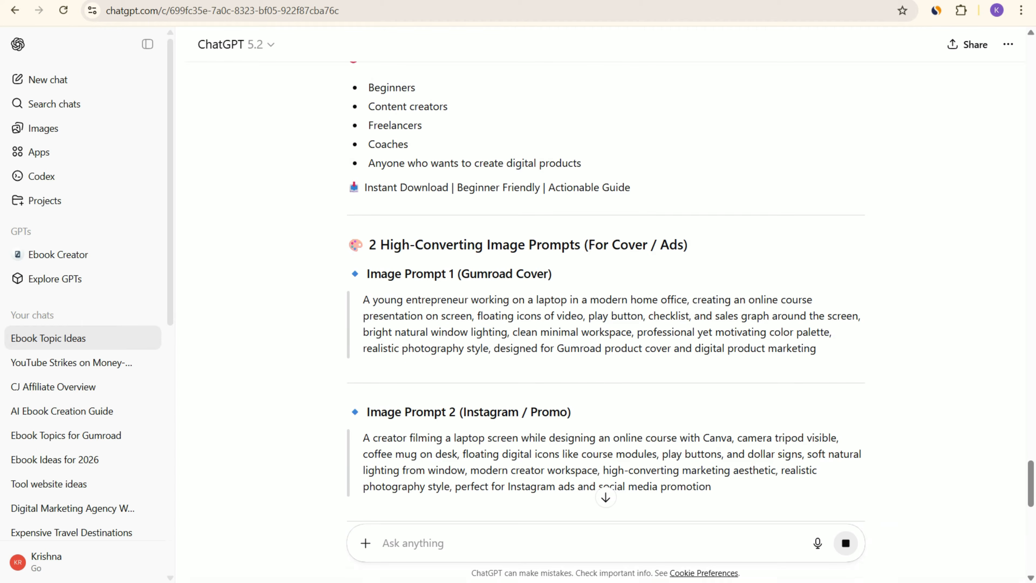
scroll(606, 292, "up", 20)
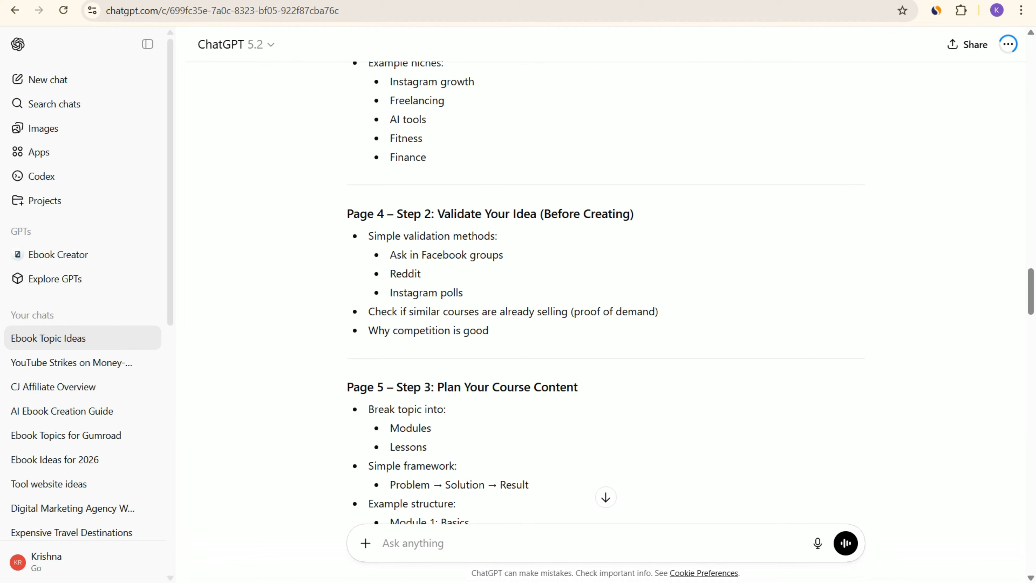
scroll(606, 292, "up", 7)
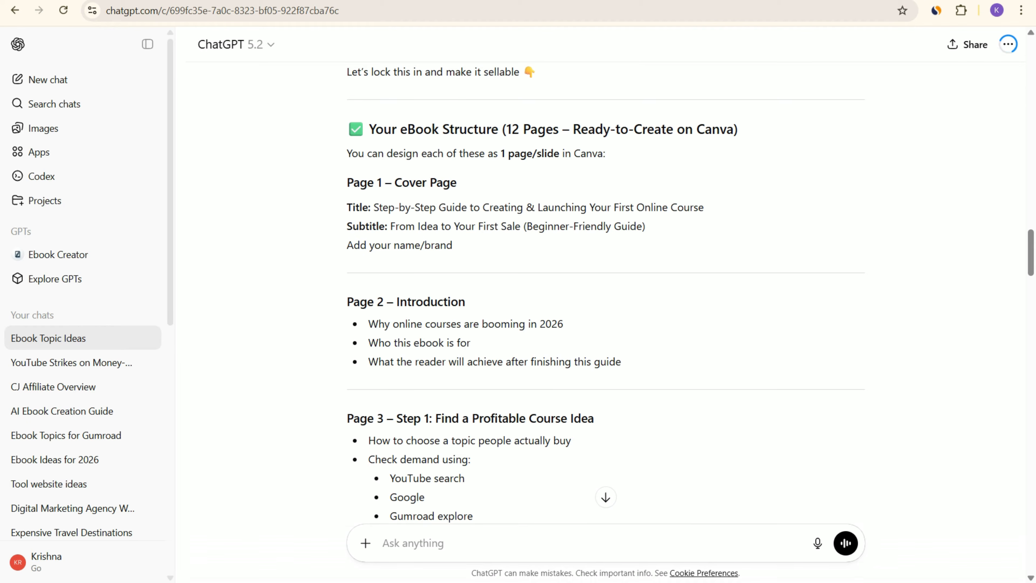
left_click_drag(368, 324, 563, 324)
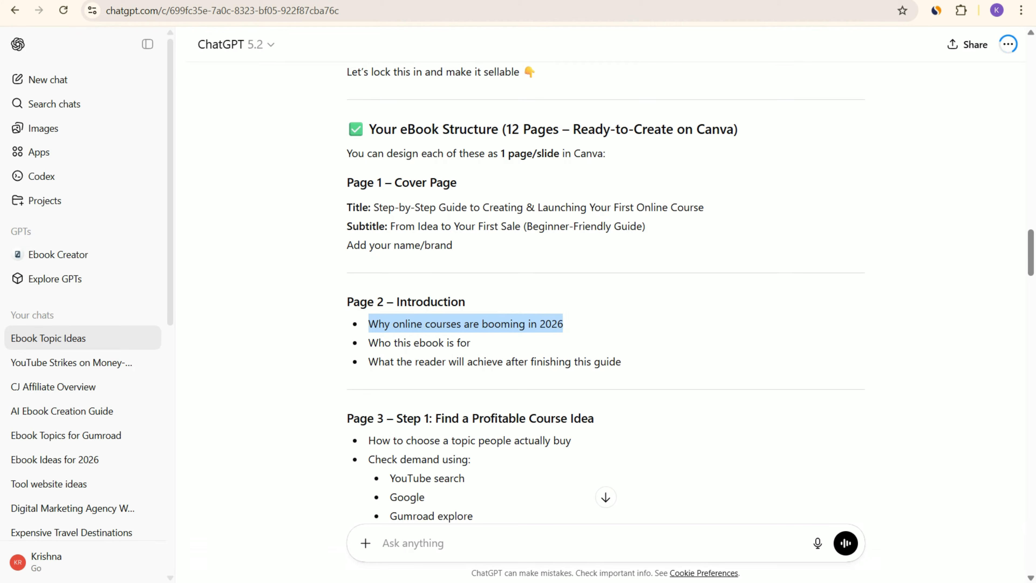
left_click(568, 327)
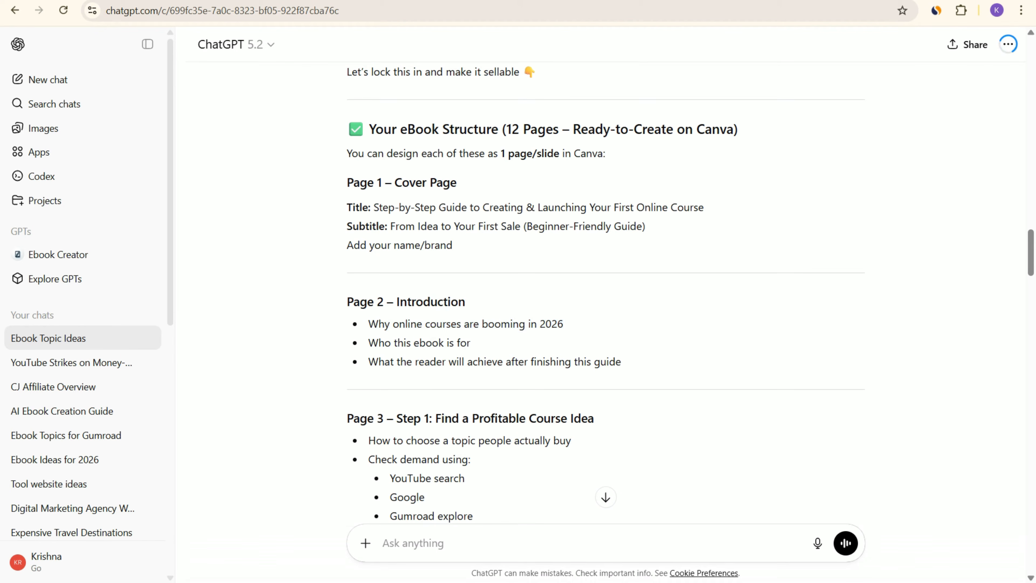
left_click_drag(368, 343, 472, 343)
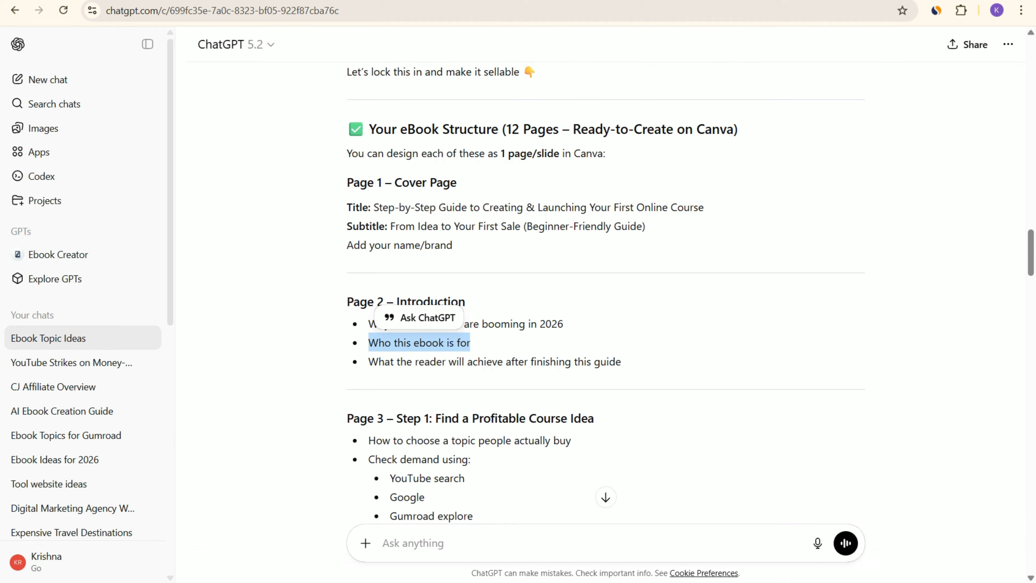
left_click(482, 345)
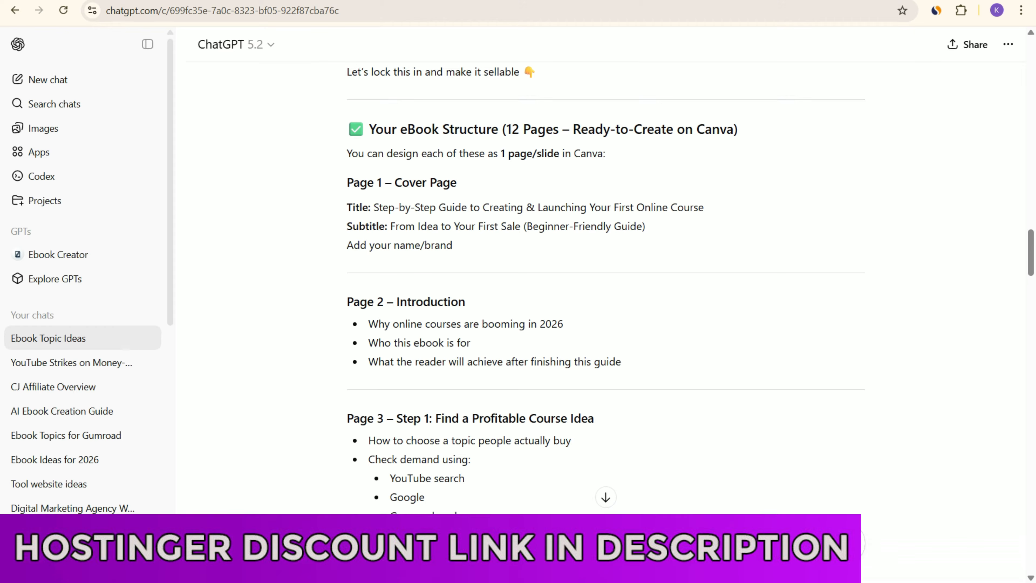
left_click_drag(388, 302, 467, 303)
left_click(474, 306)
left_click_drag(621, 362, 369, 324)
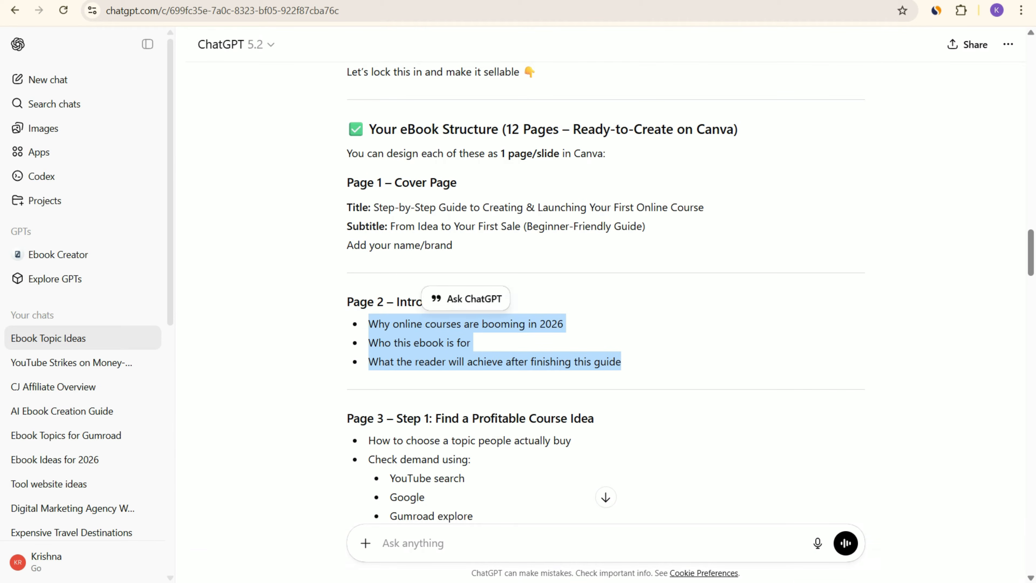
View the generated Gumroad cover image at the end of the conversation.
scroll(606, 311, "down", 20)
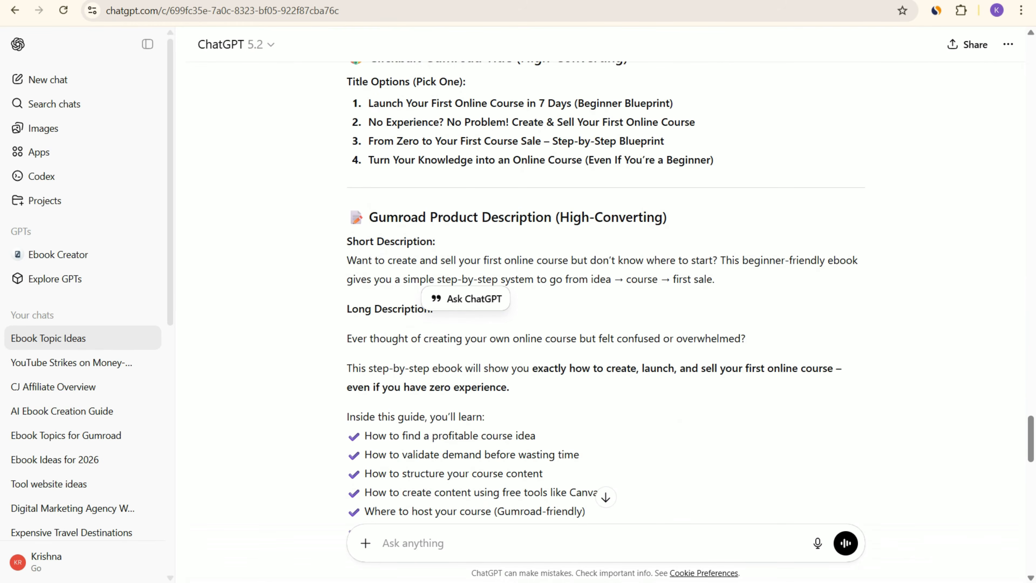
scroll(605, 302, "down", 7)
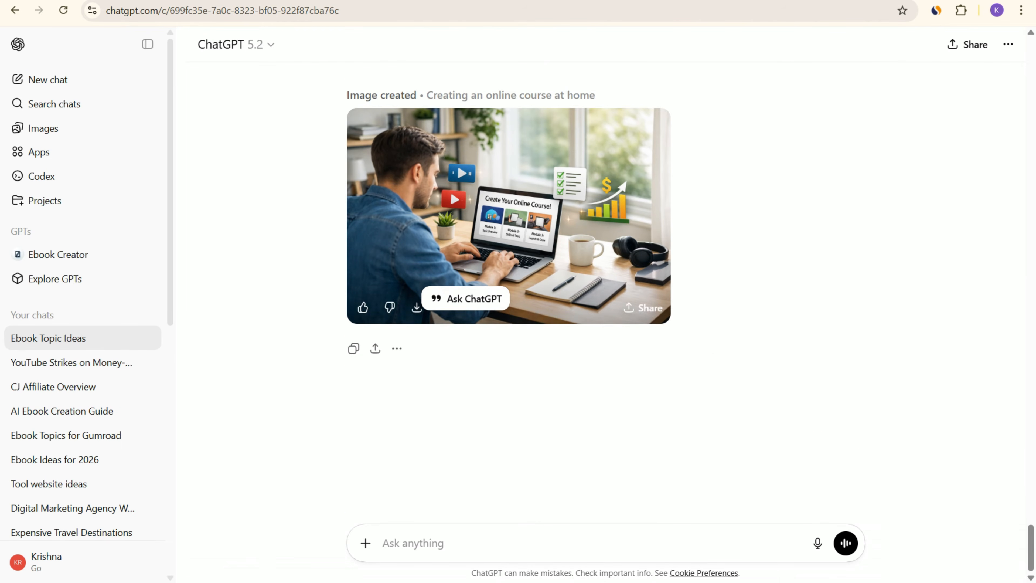
Send ChatGPT the message "Ok I like the format you gave me but I want full content in this format".
scroll(605, 286, "up", 3)
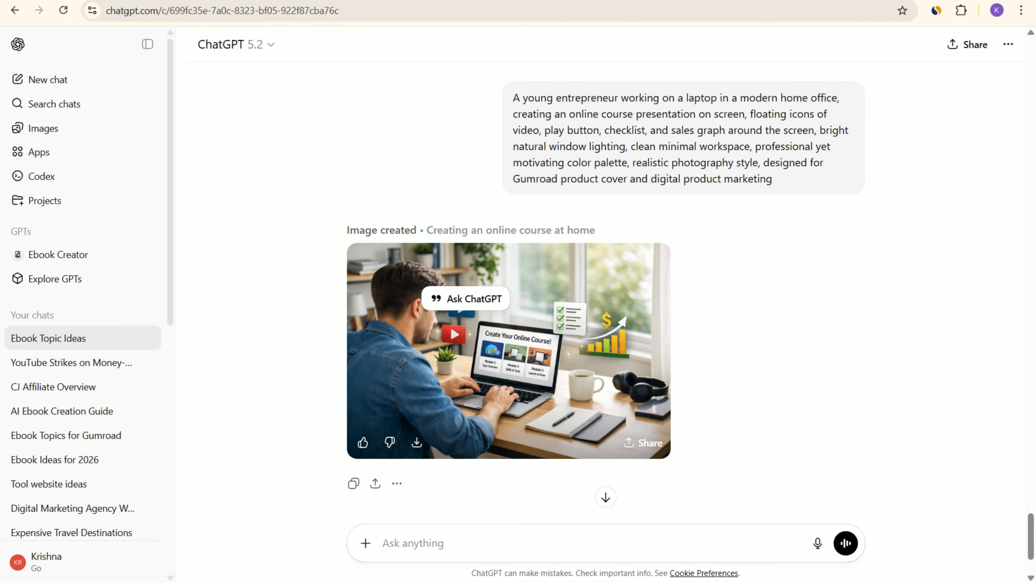
scroll(606, 286, "down", 3)
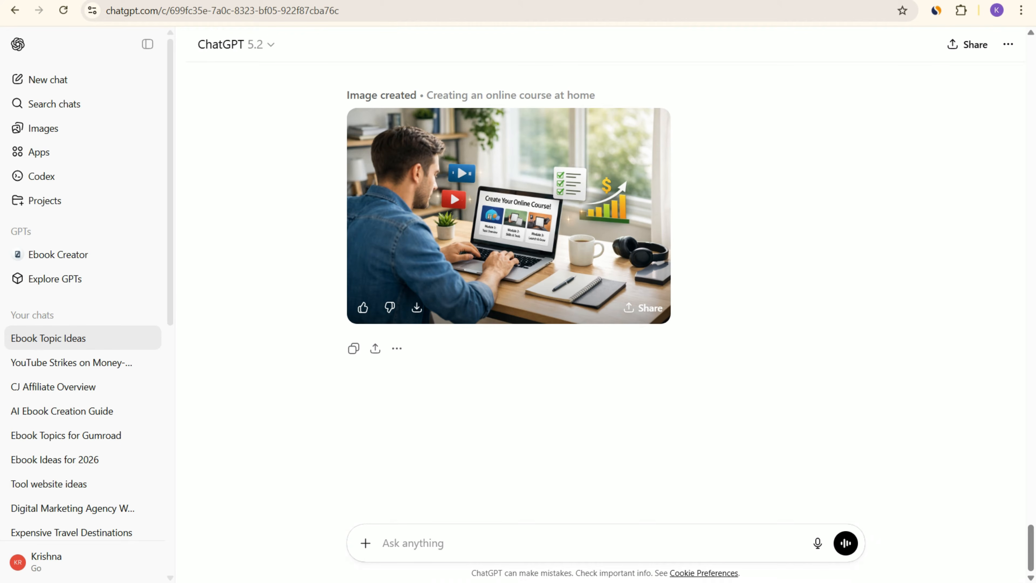
scroll(509, 245, "up", 4)
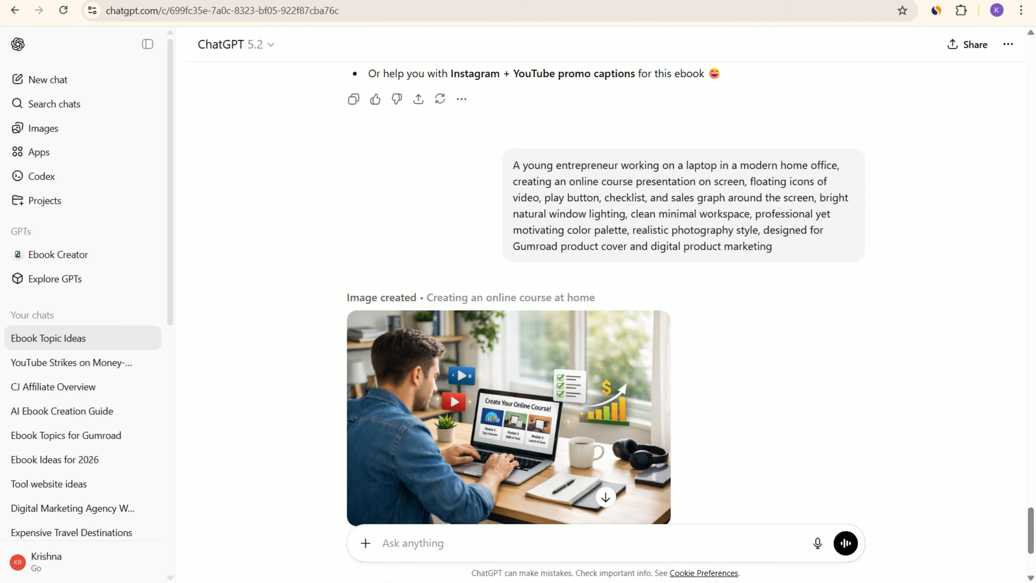
scroll(509, 286, "down", 3)
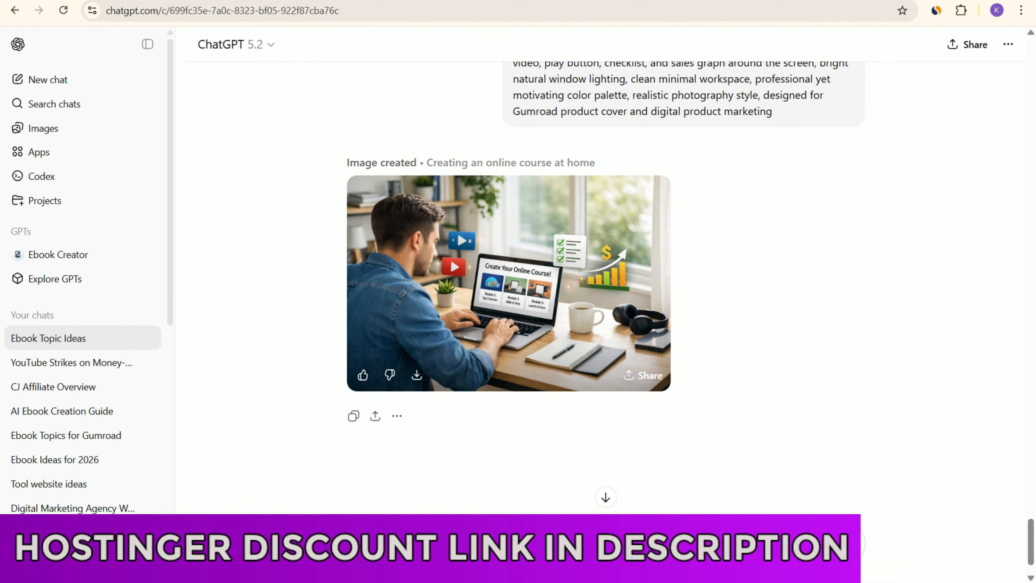
scroll(508, 286, "down", 2)
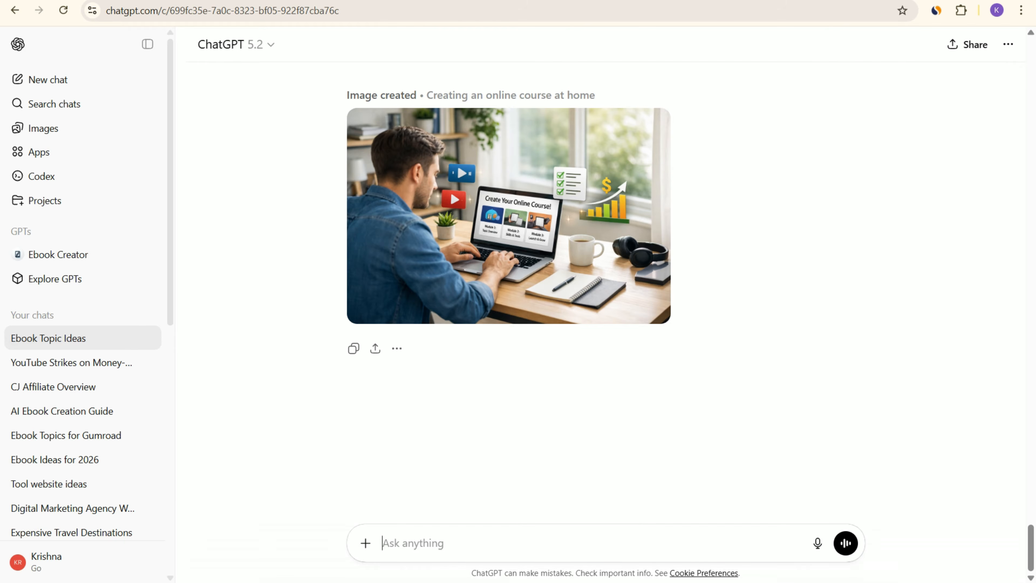
type("Ok I like  the format yo")
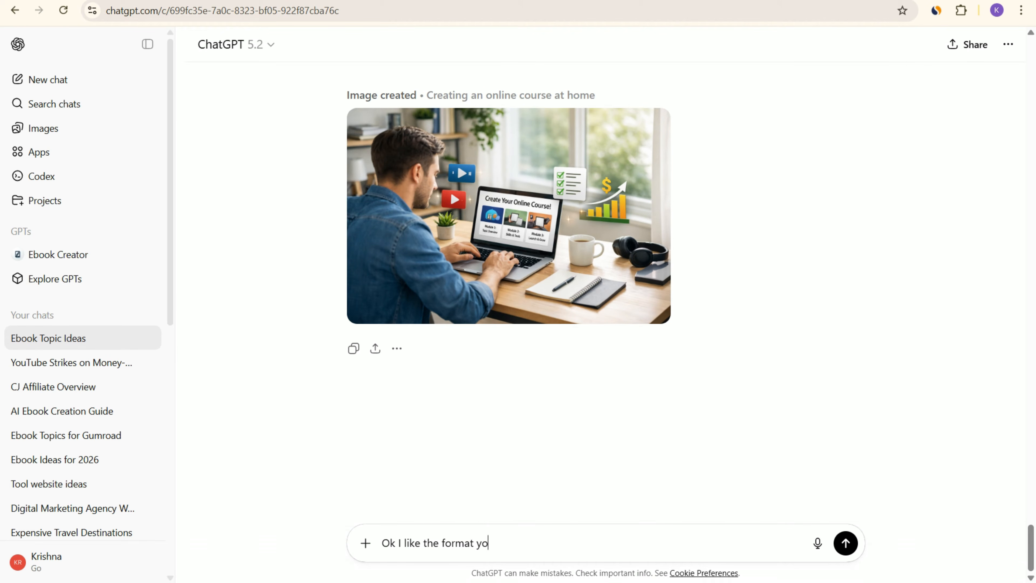
type("u gave me but I want full content")
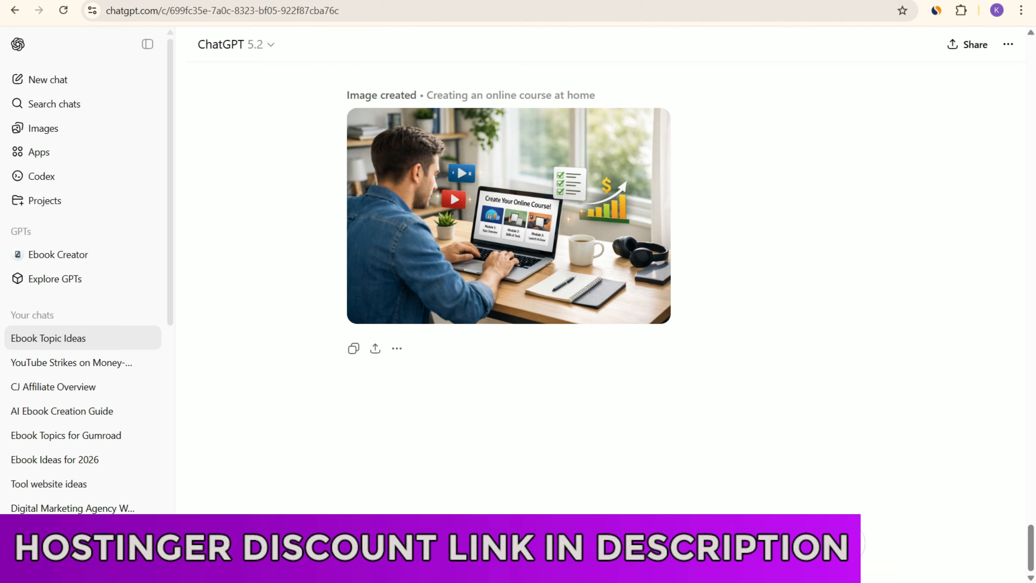
type("ormat you gave me but I want full content in this format")
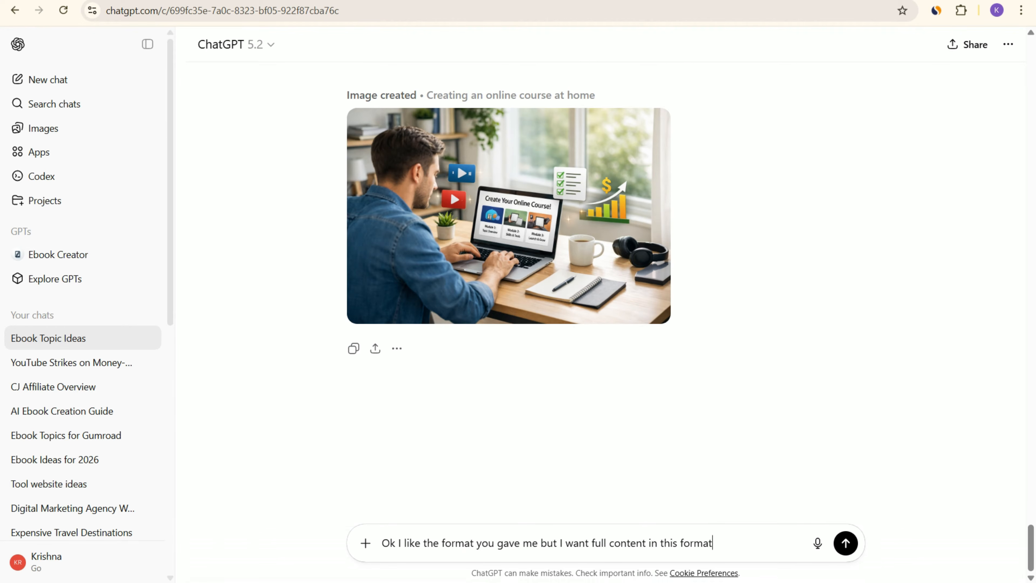
key("Return")
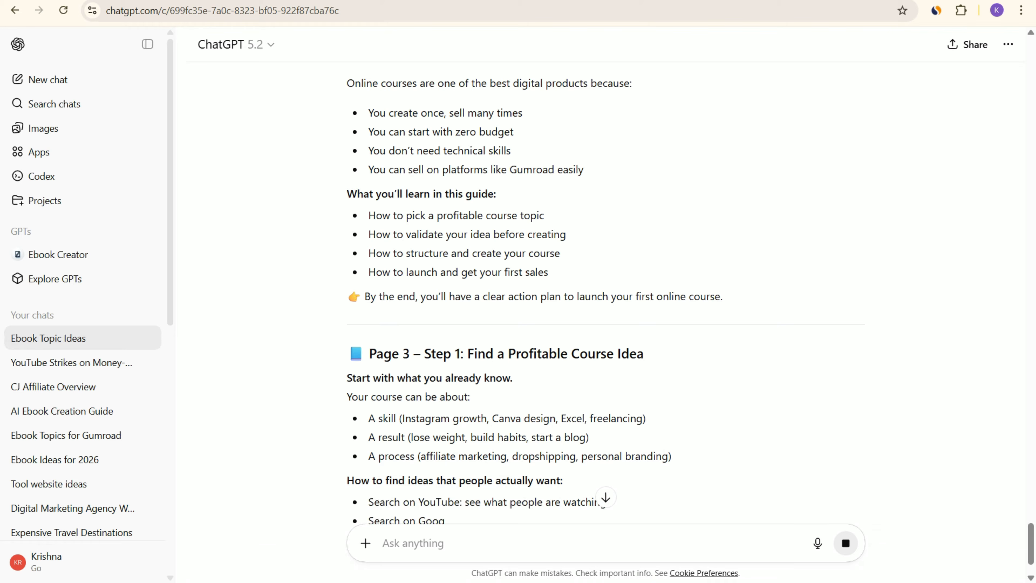
Read through the full ebook content in the reply, from the Page 2 Introduction to the Page 12 Bonus and closing suggestions.
scroll(606, 286, "up", 3)
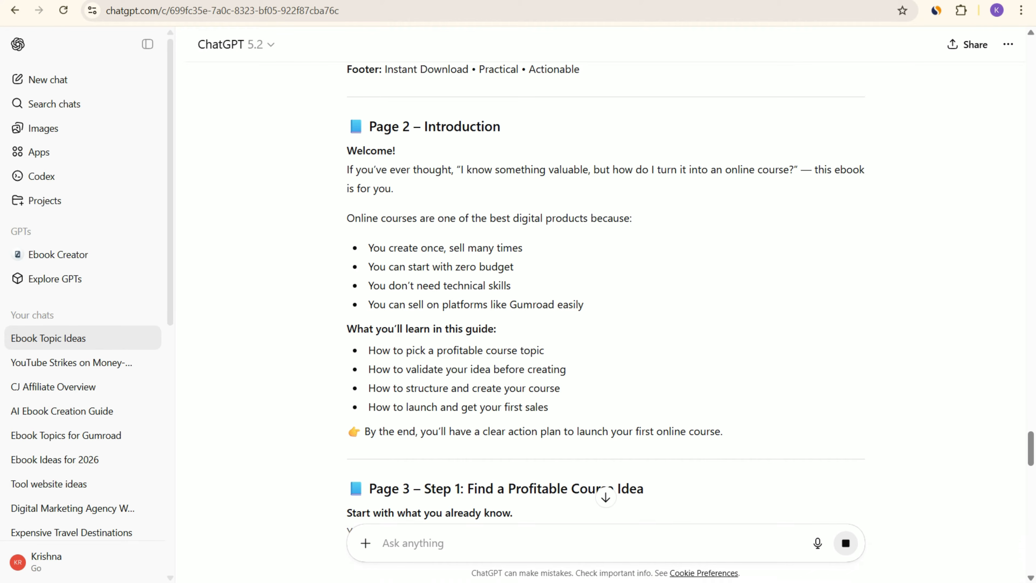
scroll(606, 291, "down", 8)
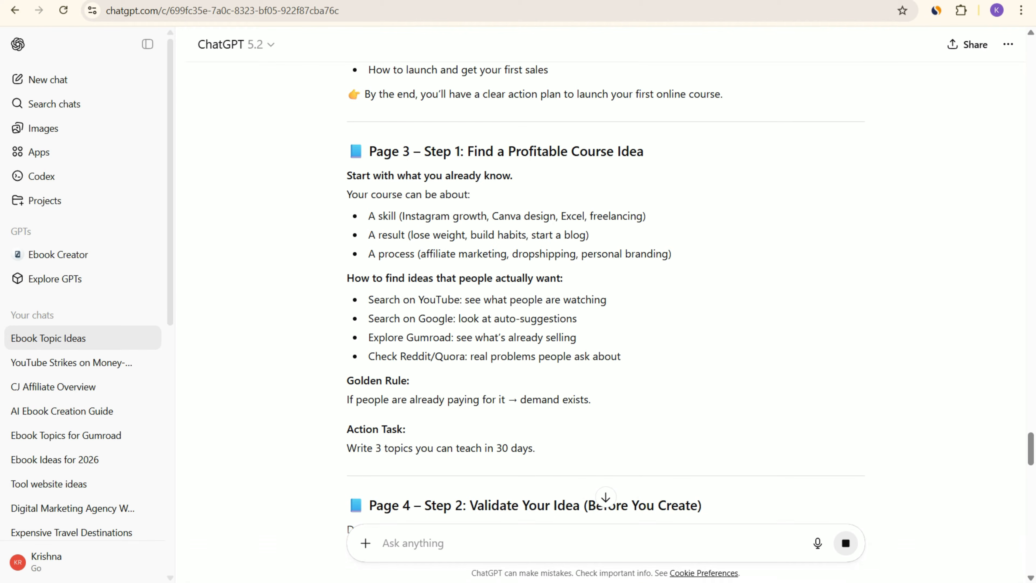
scroll(606, 292, "down", 5)
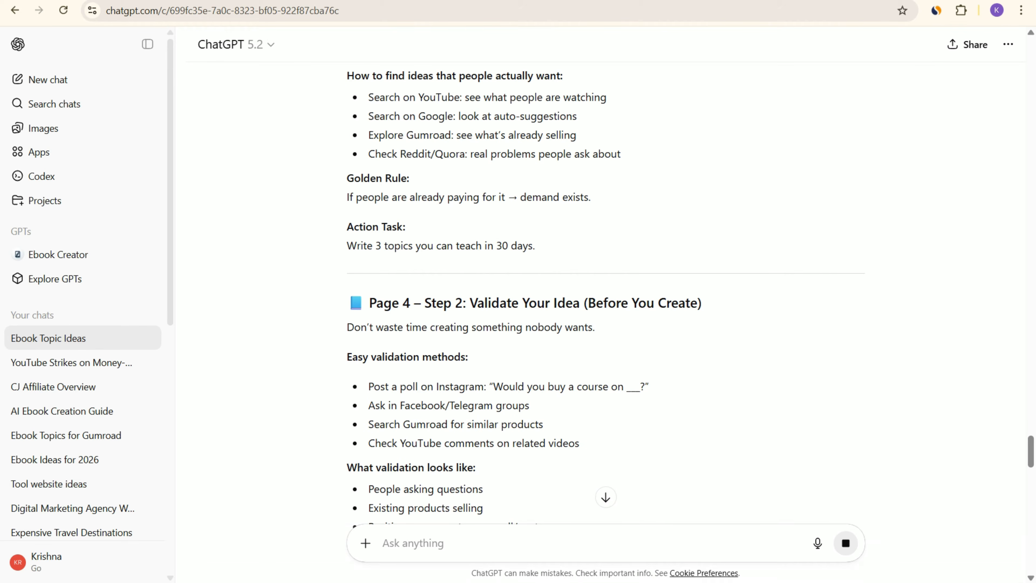
scroll(606, 292, "down", 7)
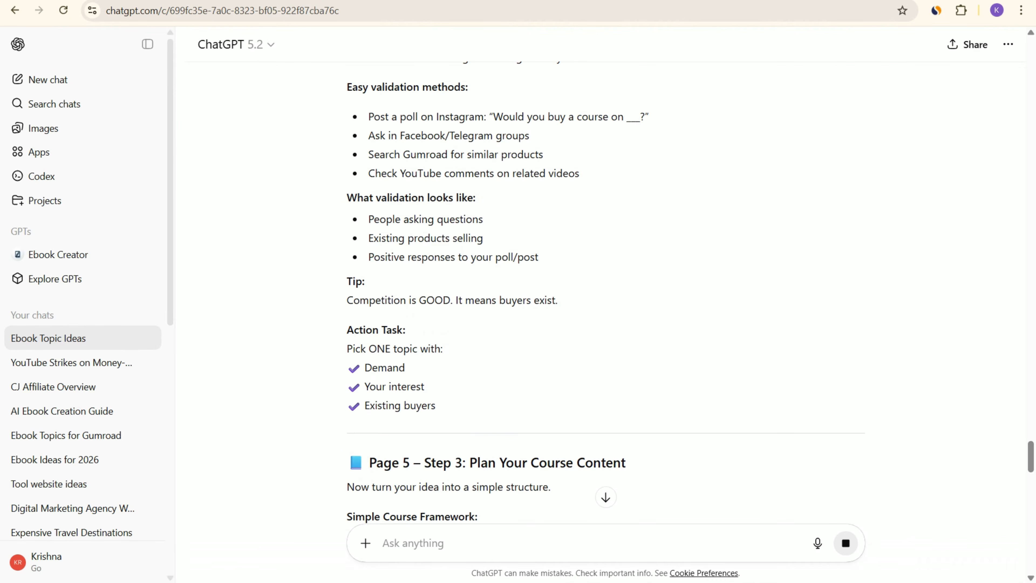
scroll(605, 292, "down", 3)
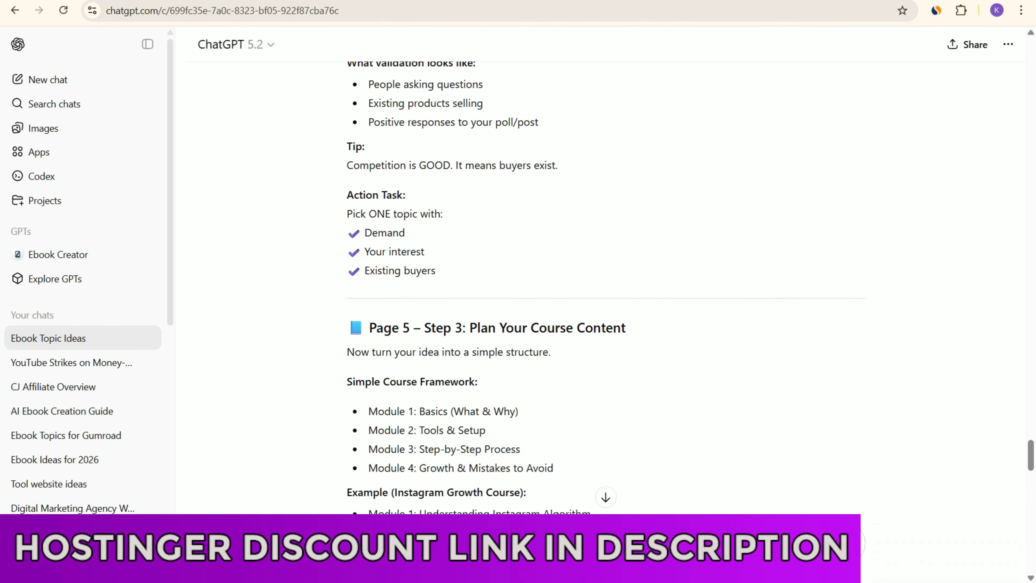
scroll(606, 291, "down", 7)
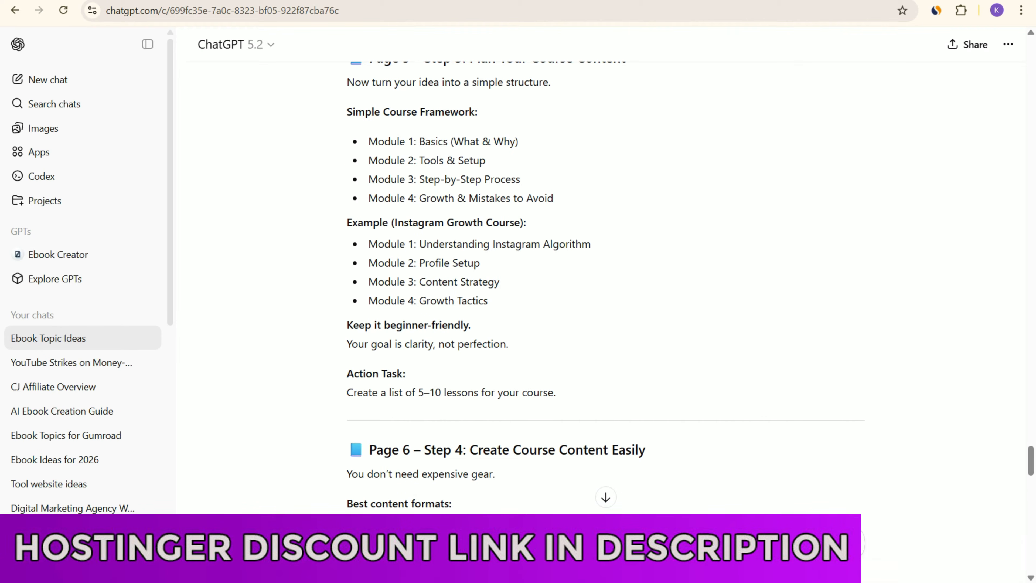
scroll(606, 291, "down", 8)
scroll(606, 291, "down", 18)
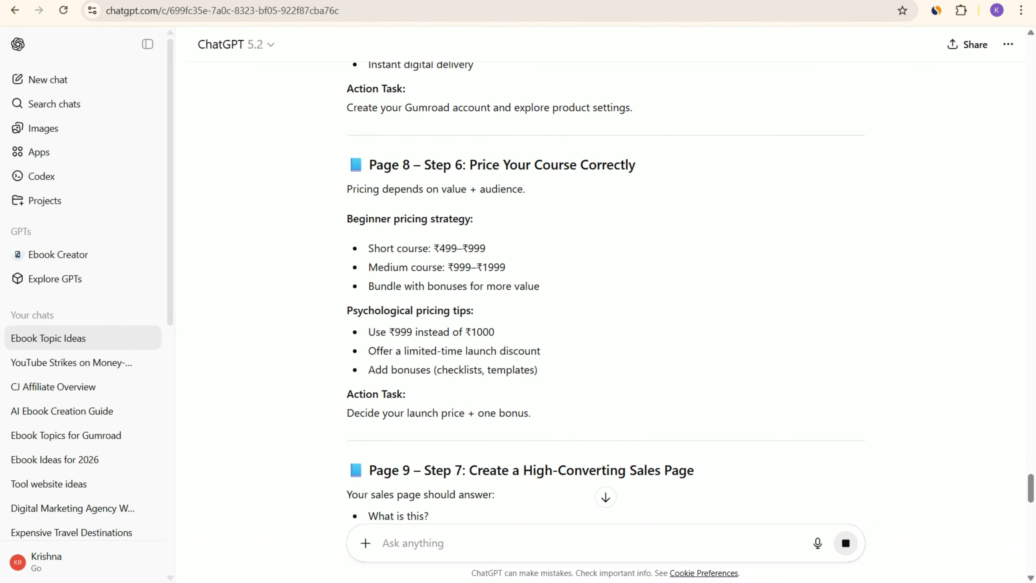
scroll(606, 291, "down", 20)
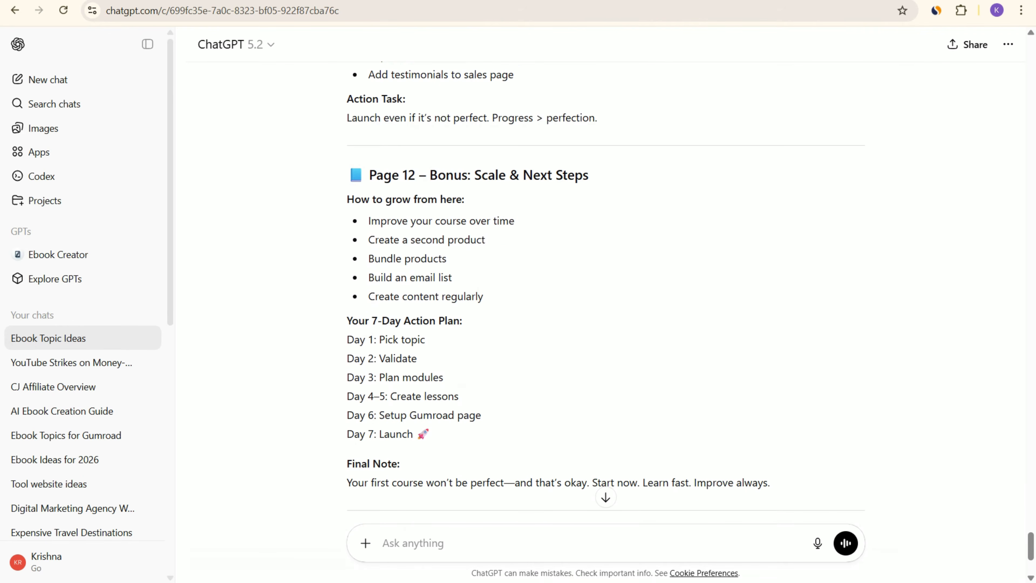
scroll(606, 291, "down", 5)
Recheck the Page 11 and Page 12 content, including the 7-Day Action Plan, and go back up through the earlier pages.
scroll(606, 292, "up", 18)
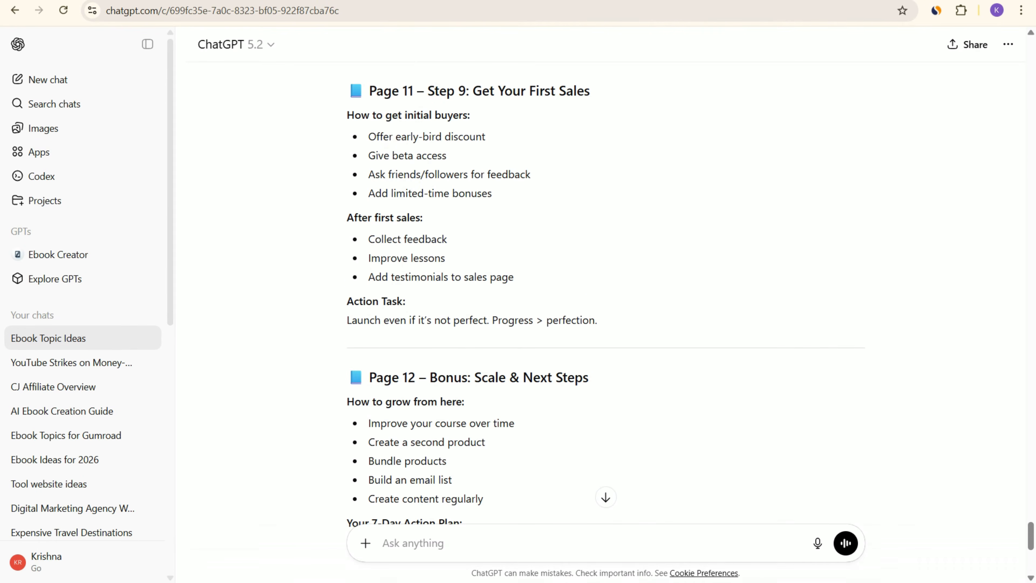
scroll(605, 291, "down", 2)
scroll(605, 291, "down", 16)
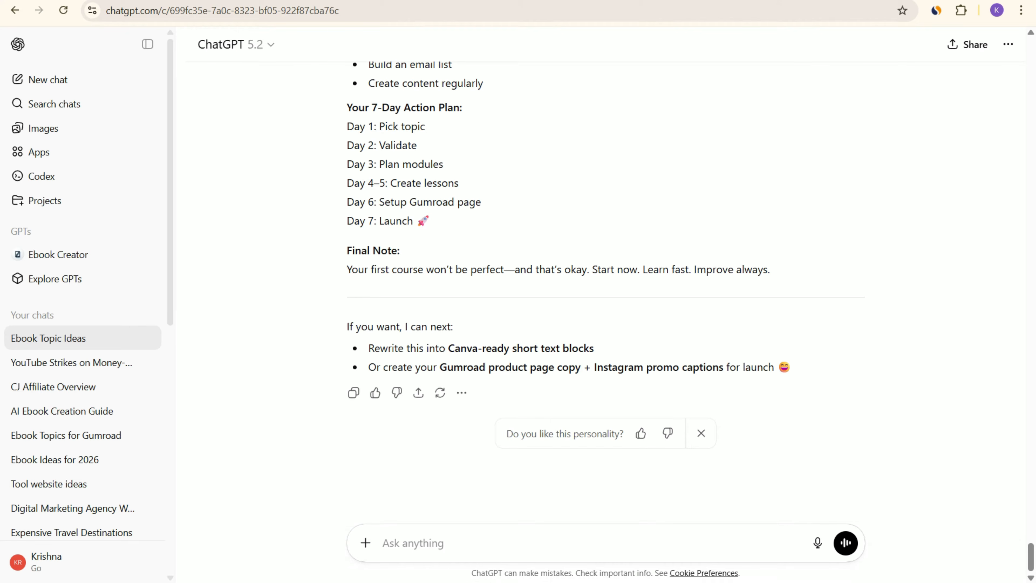
scroll(606, 292, "up", 3)
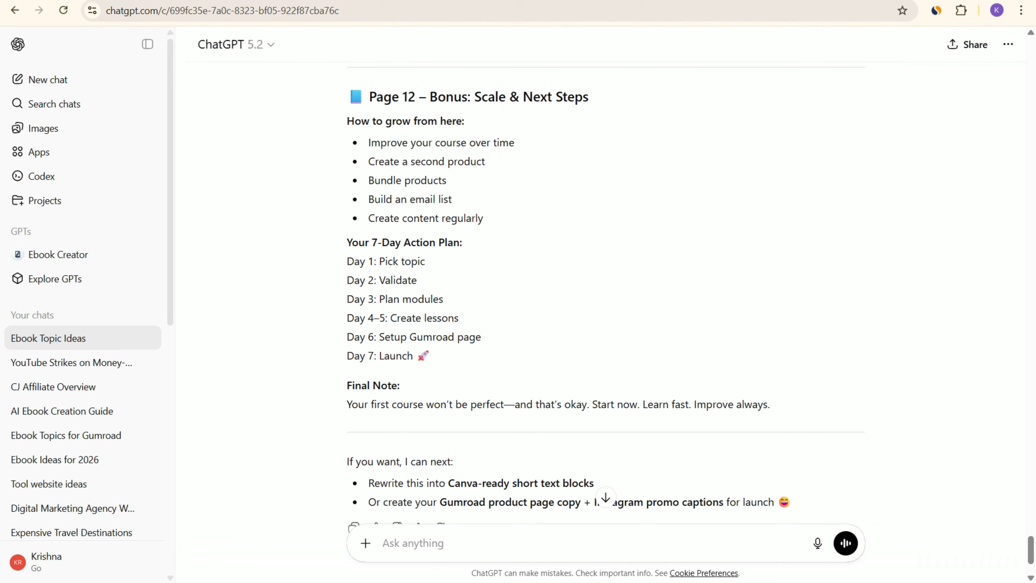
scroll(606, 292, "up", 20)
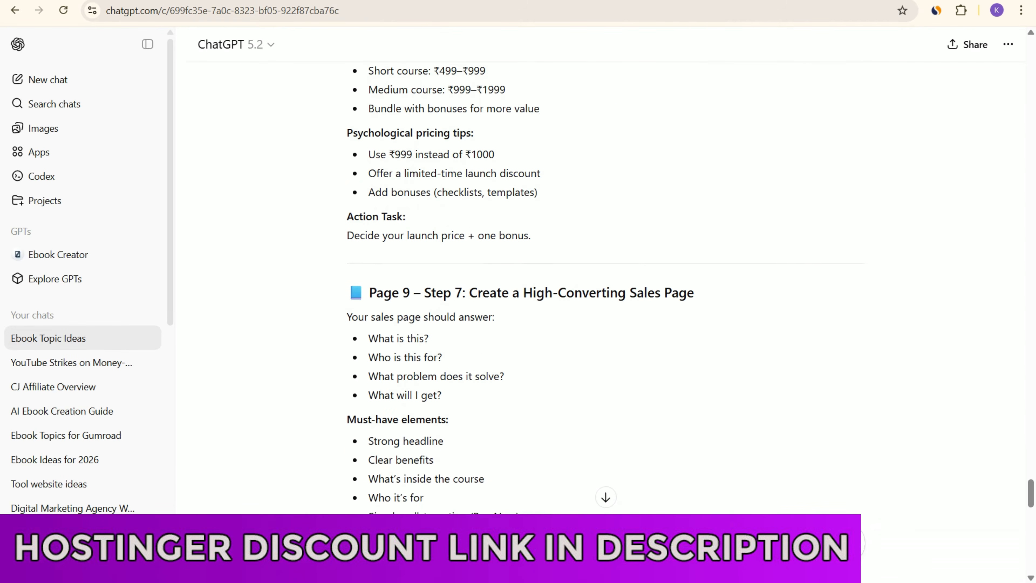
scroll(606, 291, "up", 20)
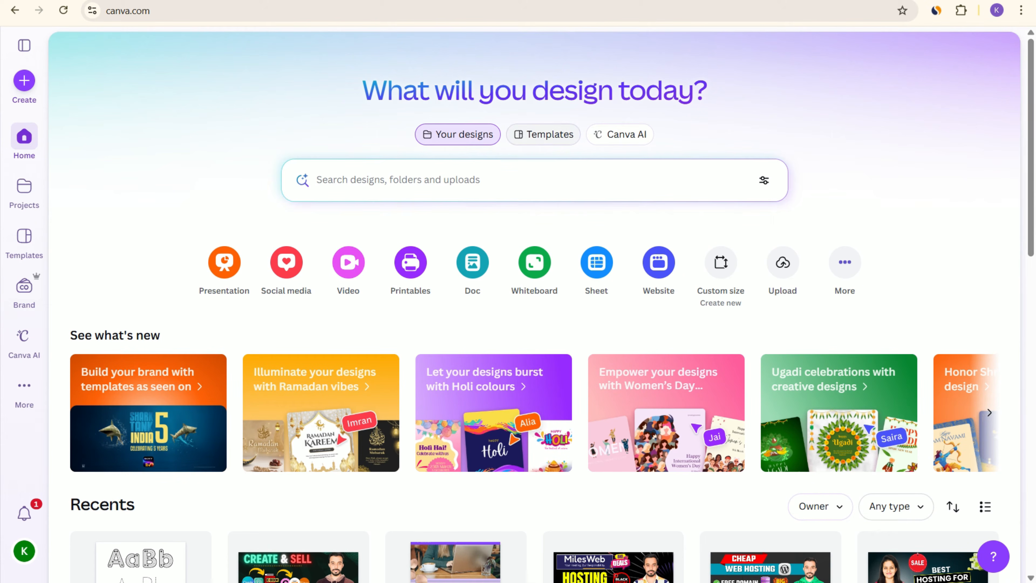
Switch to Canva and search its templates for "ebook multiple pages".
left_click(544, 135)
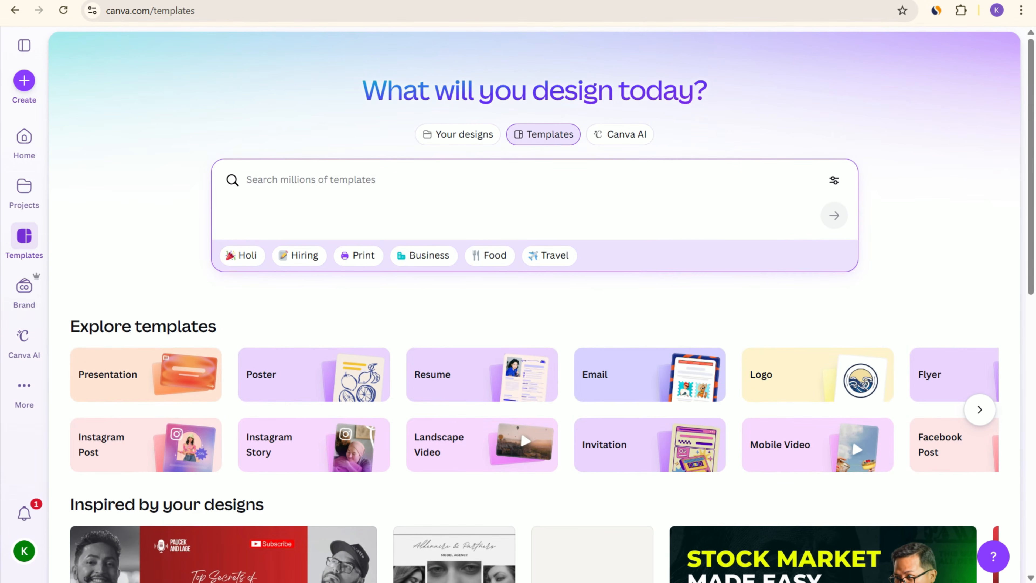
type("ebook")
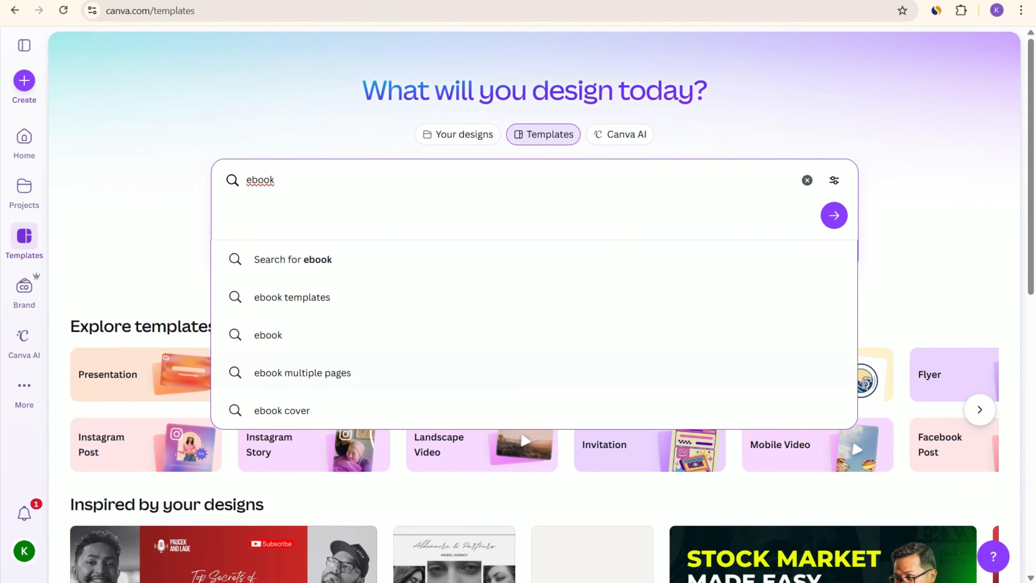
left_click(287, 374)
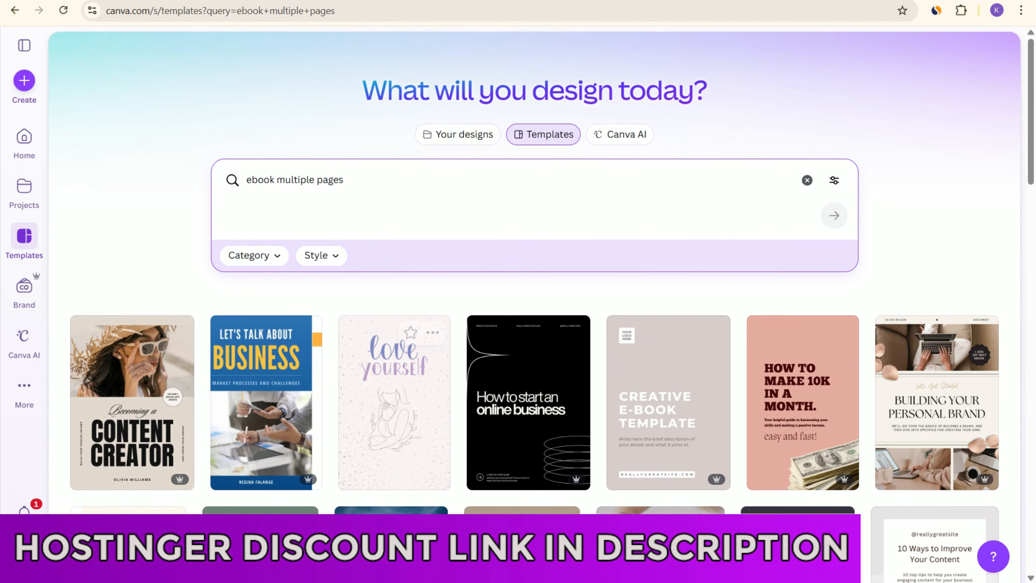
scroll(803, 164, "down", 5)
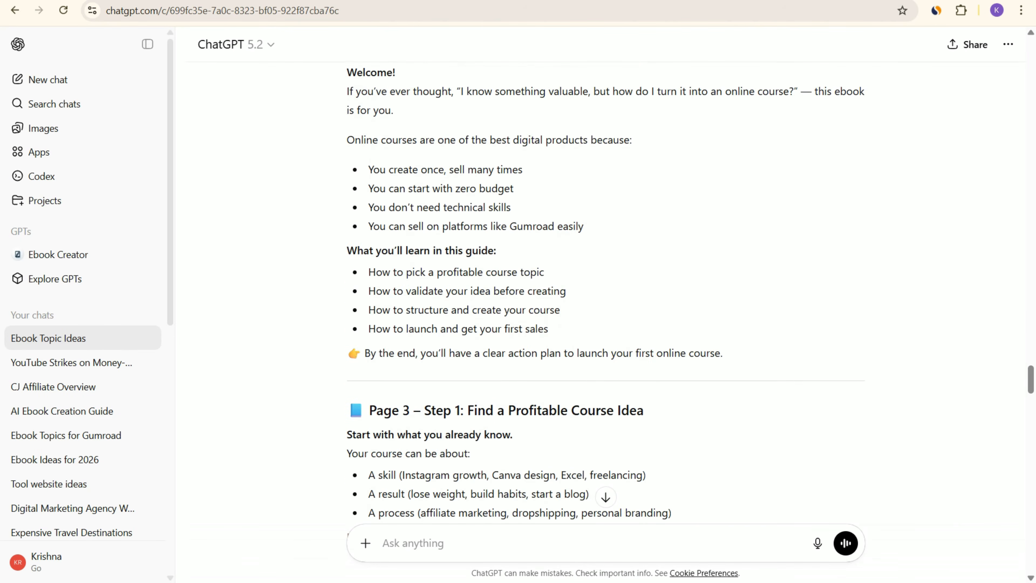
Switch back to ChatGPT and skim the written ebook content from the Page 2 Introduction onward.
scroll(605, 293, "down", 20)
scroll(605, 292, "down", 20)
scroll(605, 292, "up", 6)
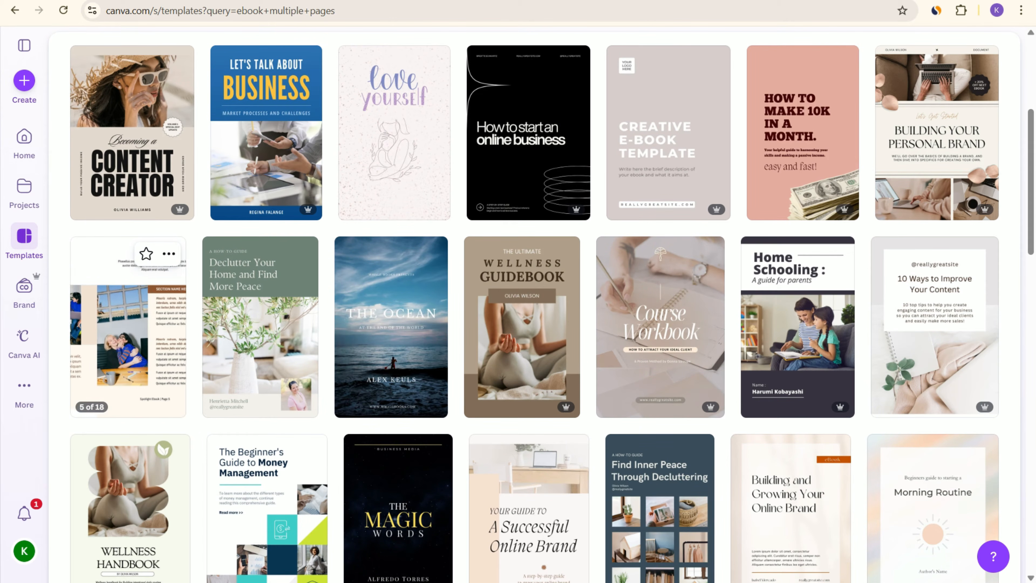
In Canva, open the Spotlight Ebook template "White Cream Clean Simple Minimal Modern Ebook A4 Document" for customising.
left_click(128, 335)
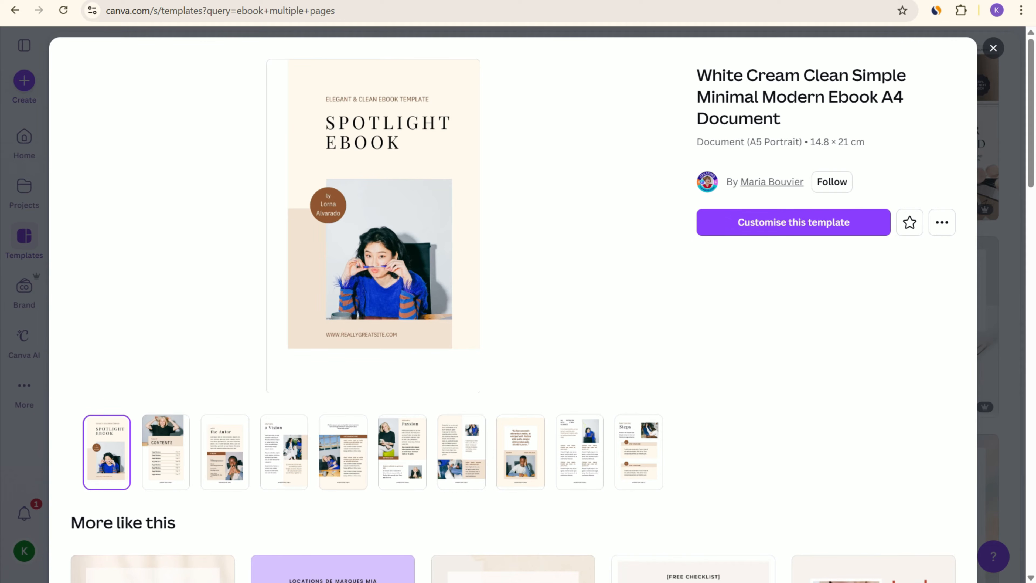
left_click(794, 222)
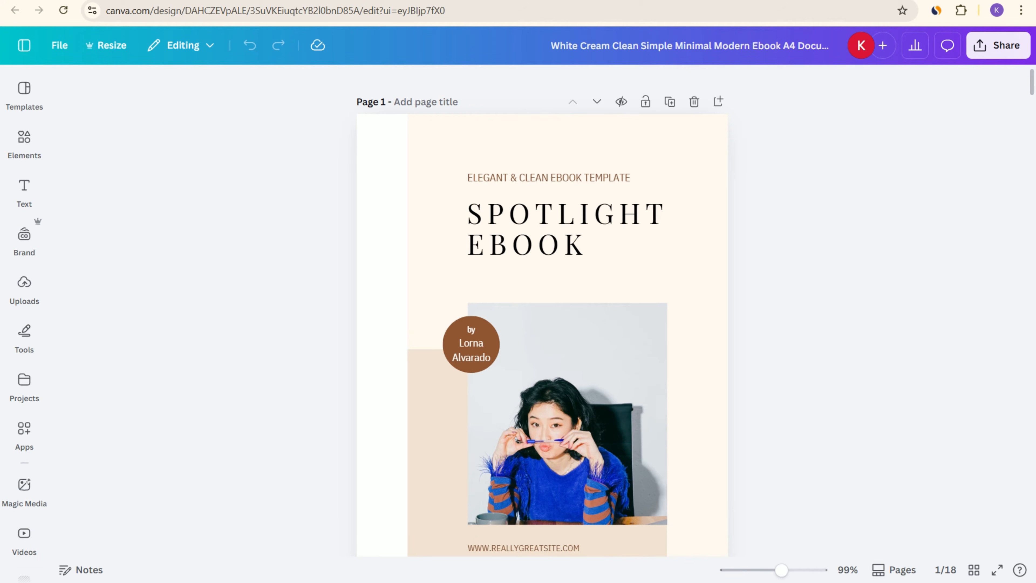
Examine the template's editable elements, including the cover title and subtitle and the background and Find Me bar on page 3.
scroll(542, 311, "down", 2)
scroll(543, 311, "up", 1)
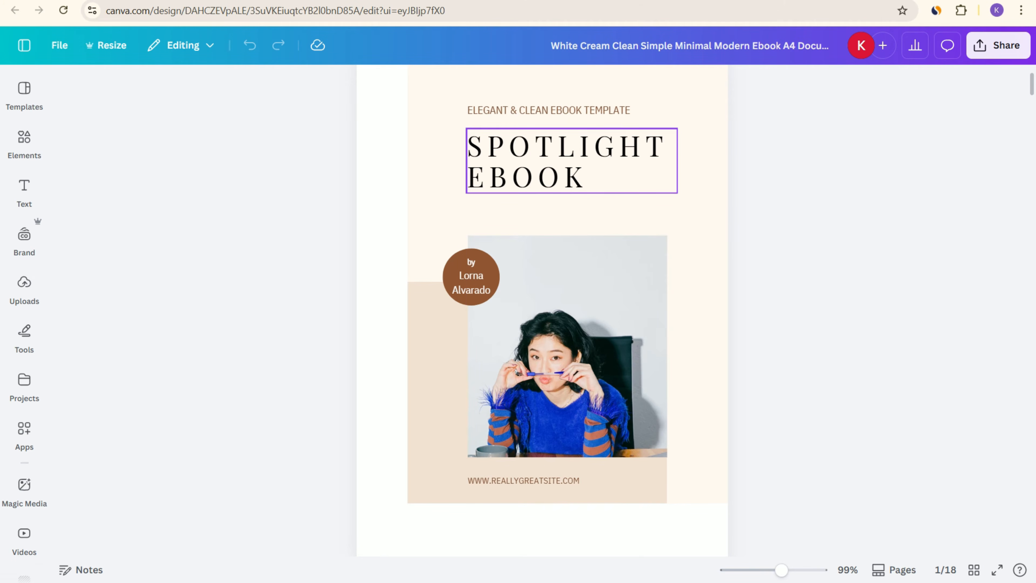
left_click(565, 162)
left_click(551, 111)
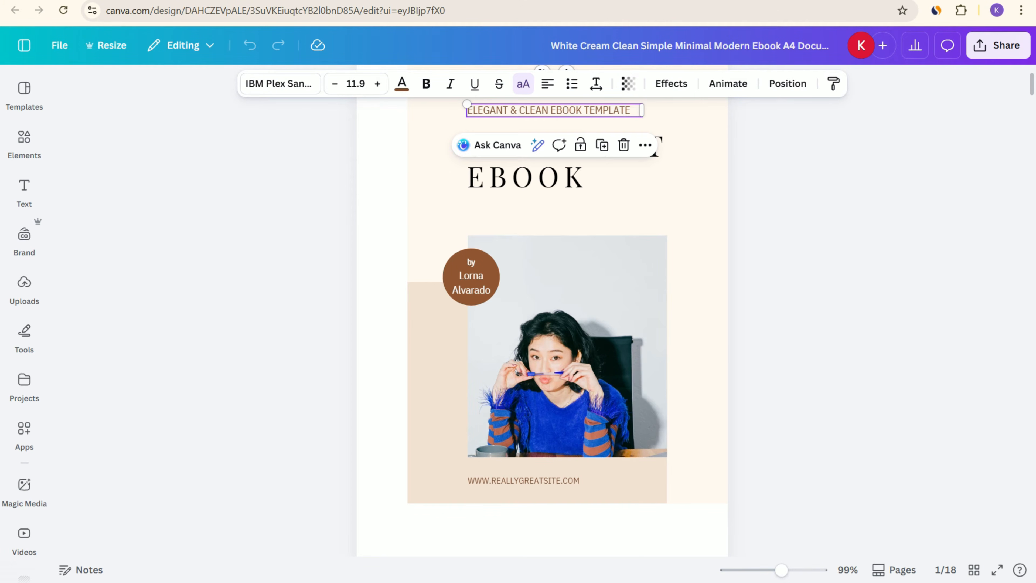
scroll(543, 347, "down", 12)
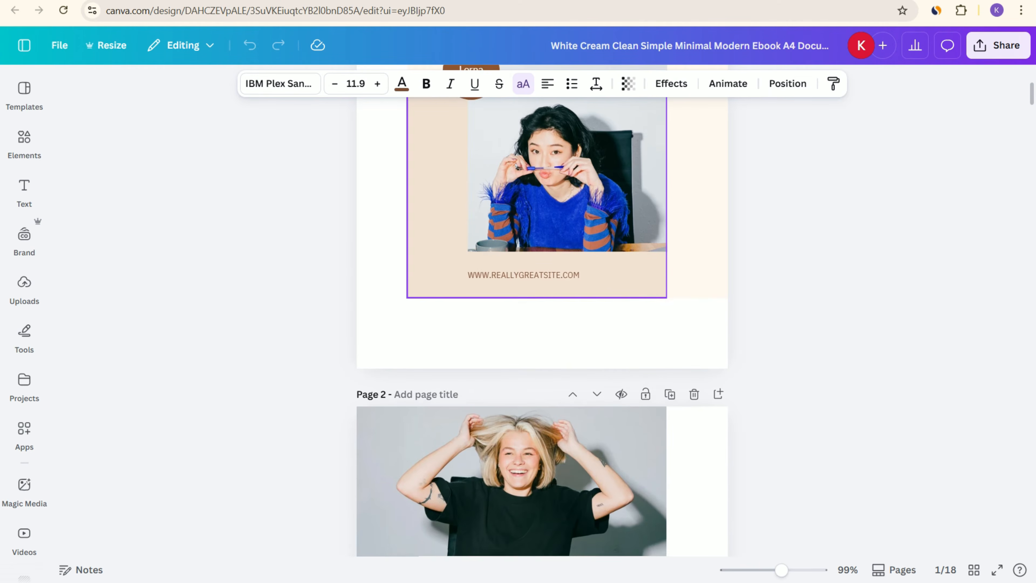
scroll(543, 294, "down", 10)
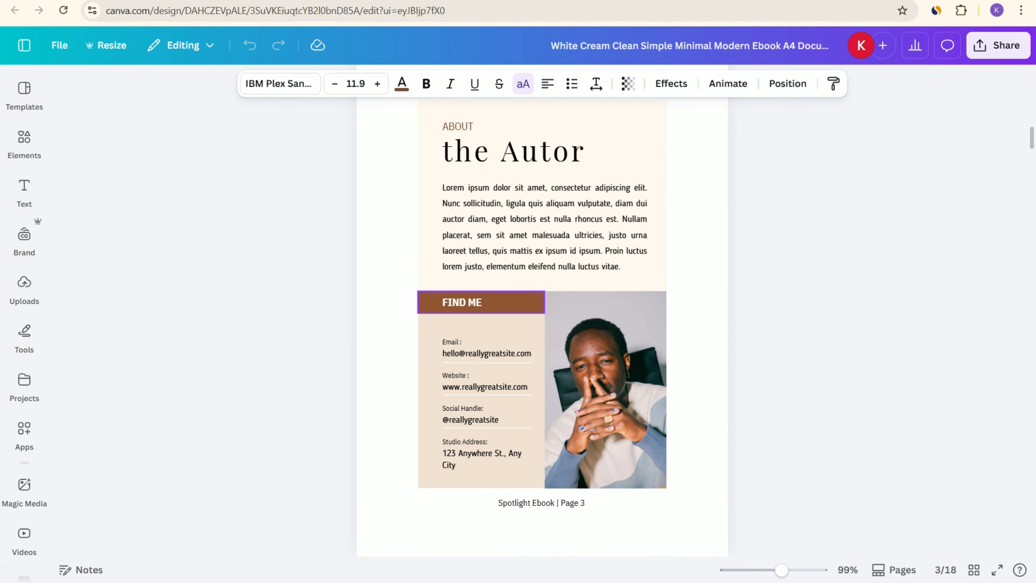
left_click(431, 246)
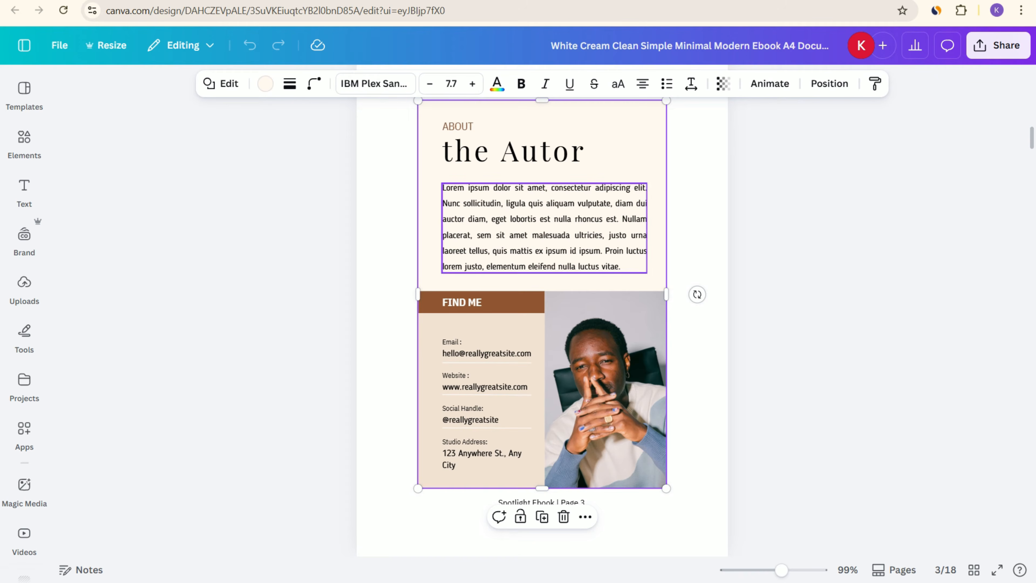
left_click(502, 302)
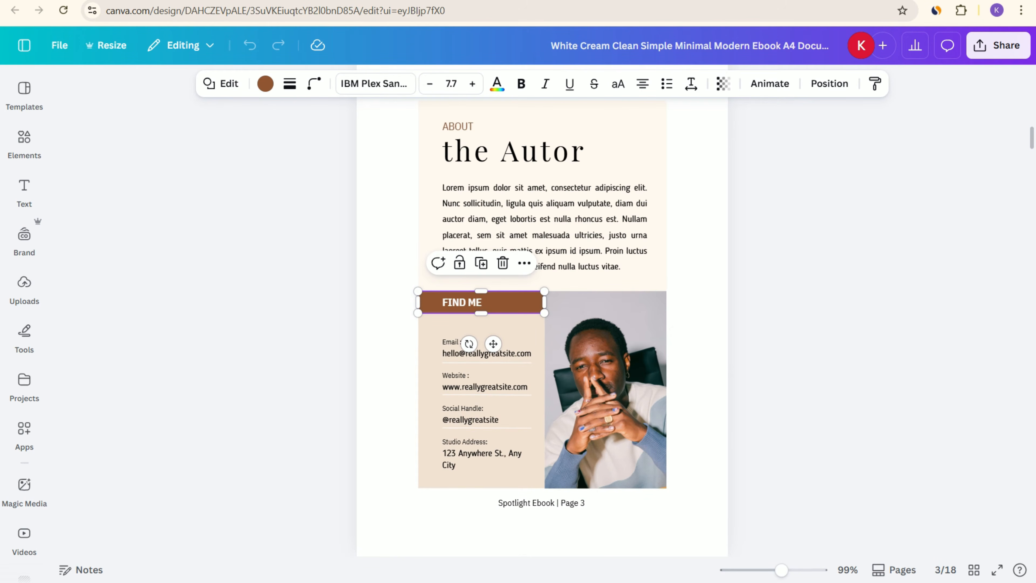
Inspect the author photo on page 3 and the title text on the cover page.
left_click(788, 327)
left_click(606, 390)
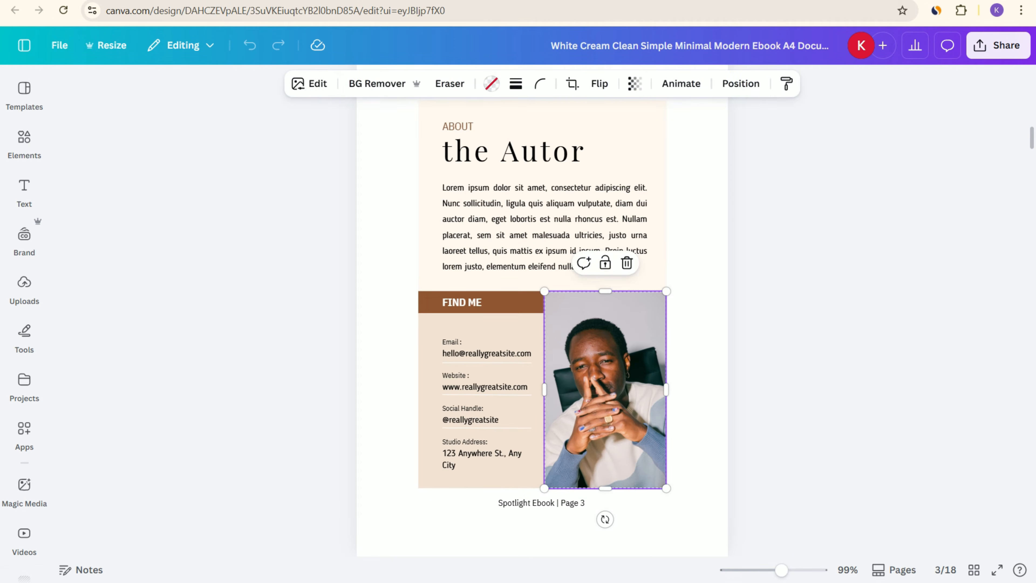
scroll(698, 327, "up", 4)
scroll(543, 306, "up", 15)
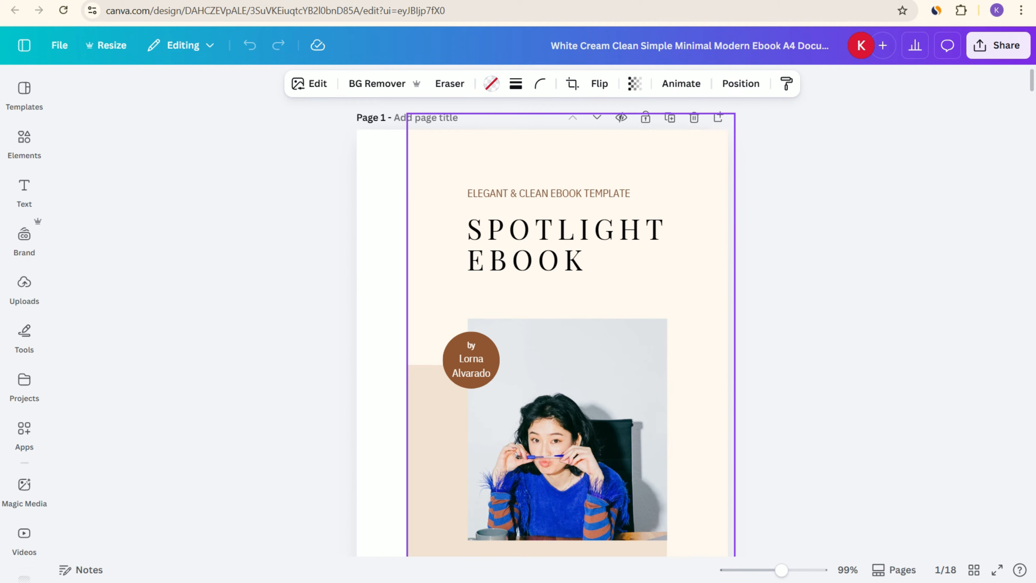
left_click(571, 245)
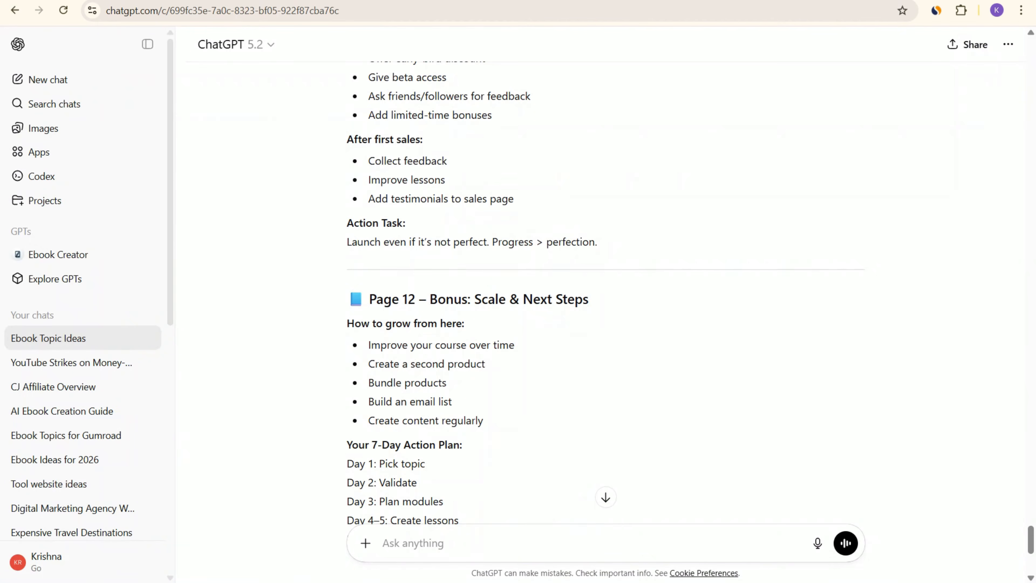
Switch to ChatGPT and look back up through the written ebook content.
scroll(606, 286, "up", 15)
scroll(606, 286, "up", 20)
scroll(606, 286, "up", 10)
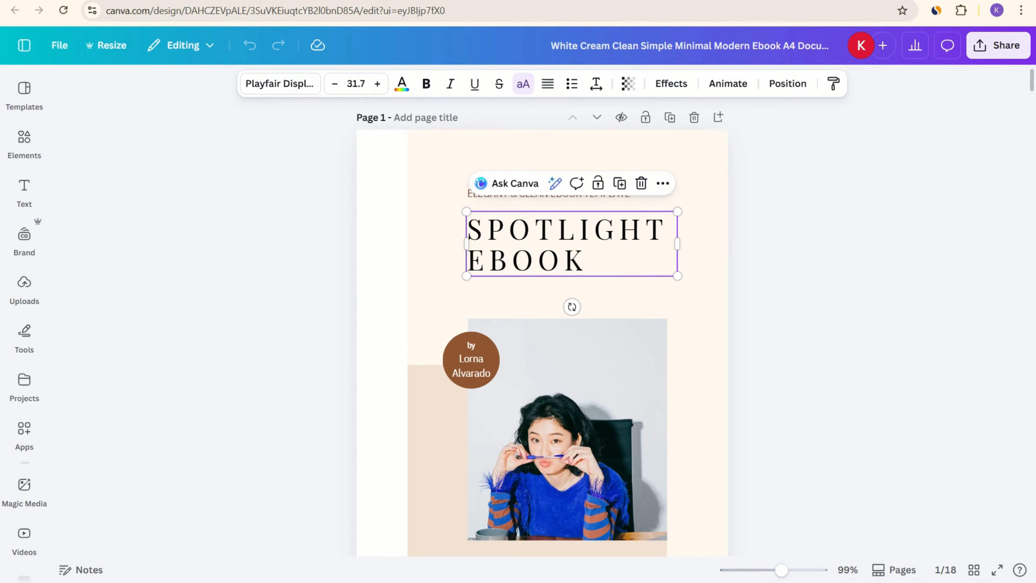
Return to the Canva design to check the contents page, and close the template's preview in the template search results.
scroll(543, 327, "down", 15)
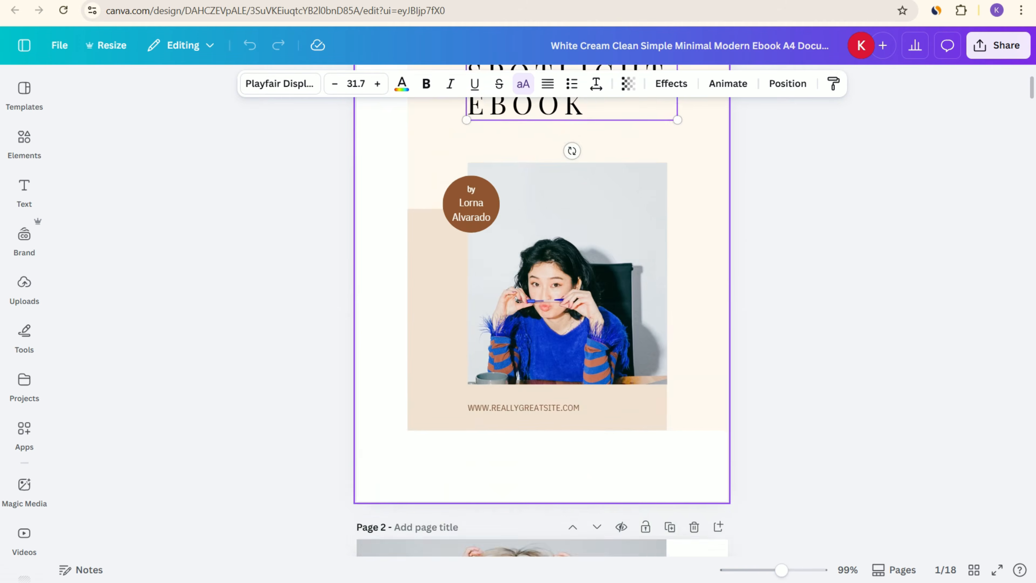
scroll(543, 327, "down", 2)
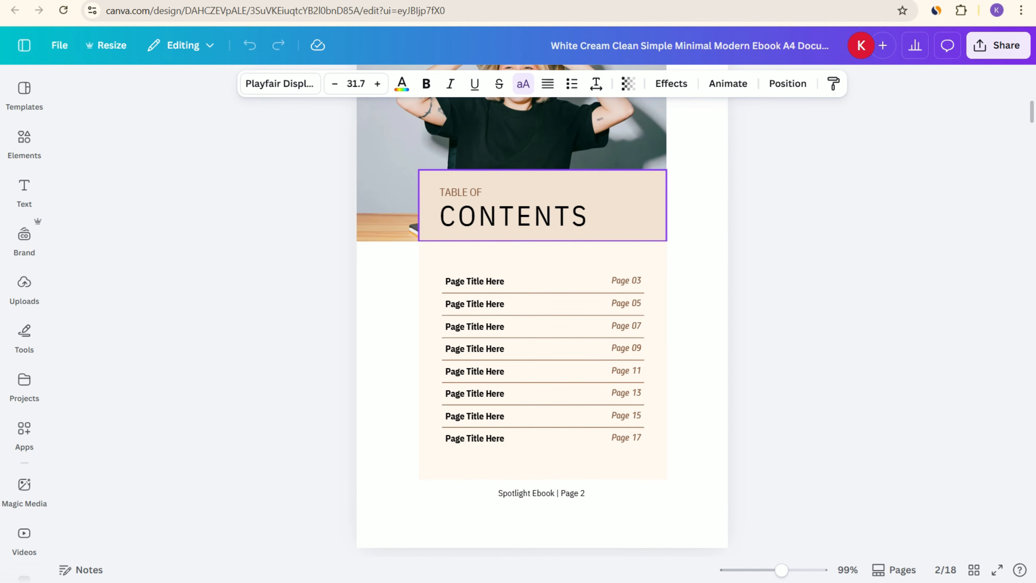
left_click(627, 206)
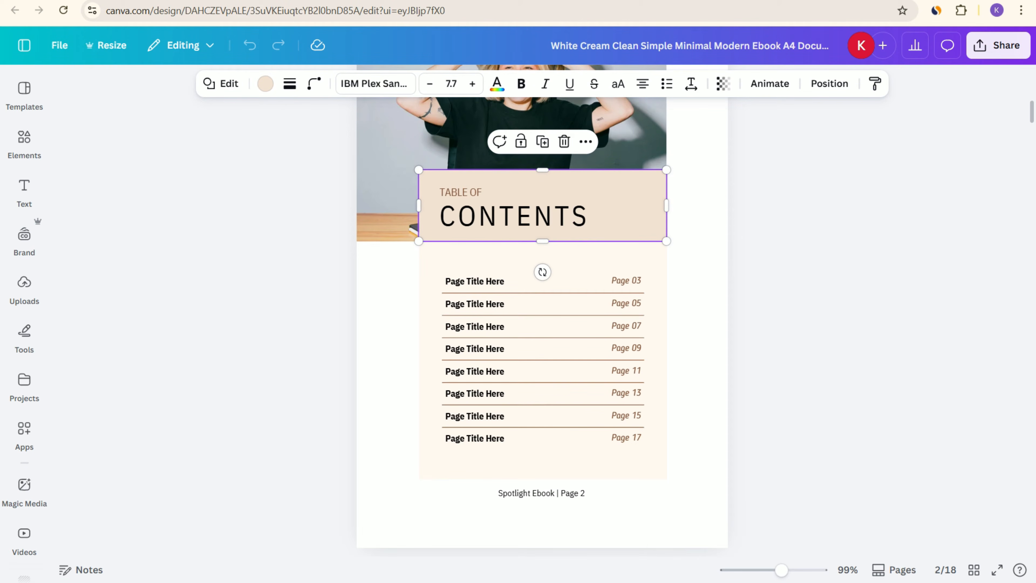
key("Escape")
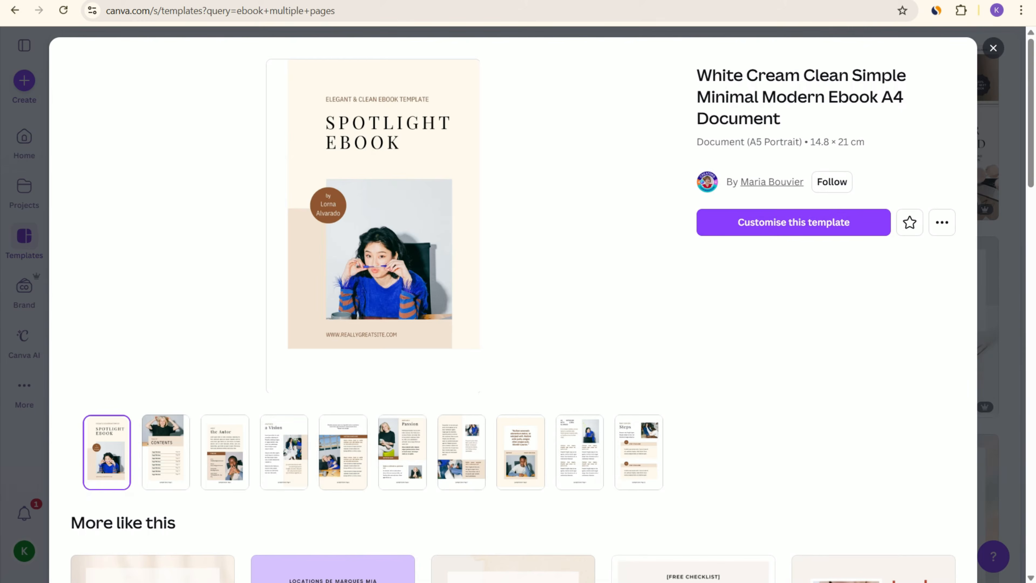
left_click(993, 48)
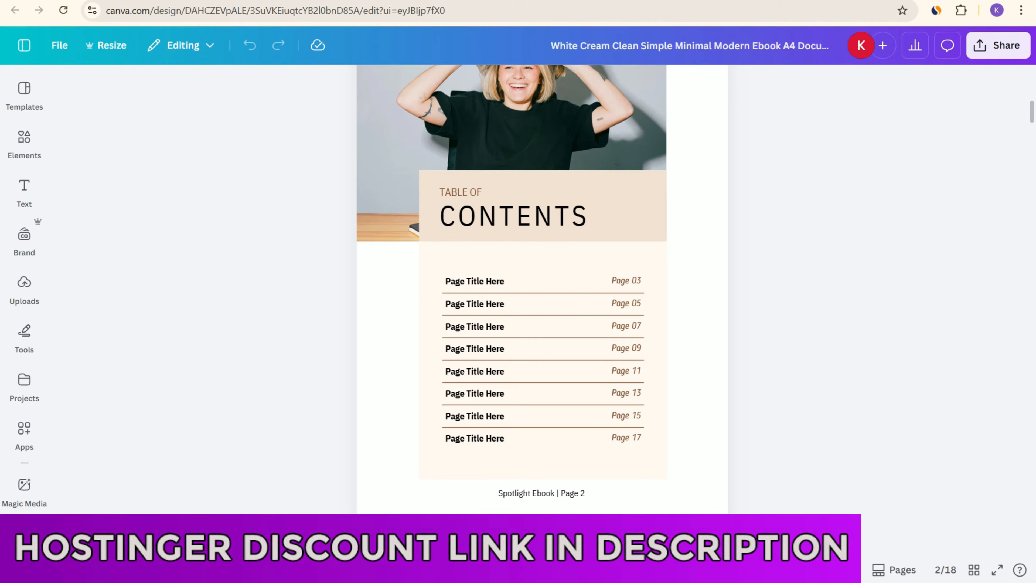
In the ebook design, examine the Table of Contents heading block and the photo behind it on page 2.
left_click(624, 200)
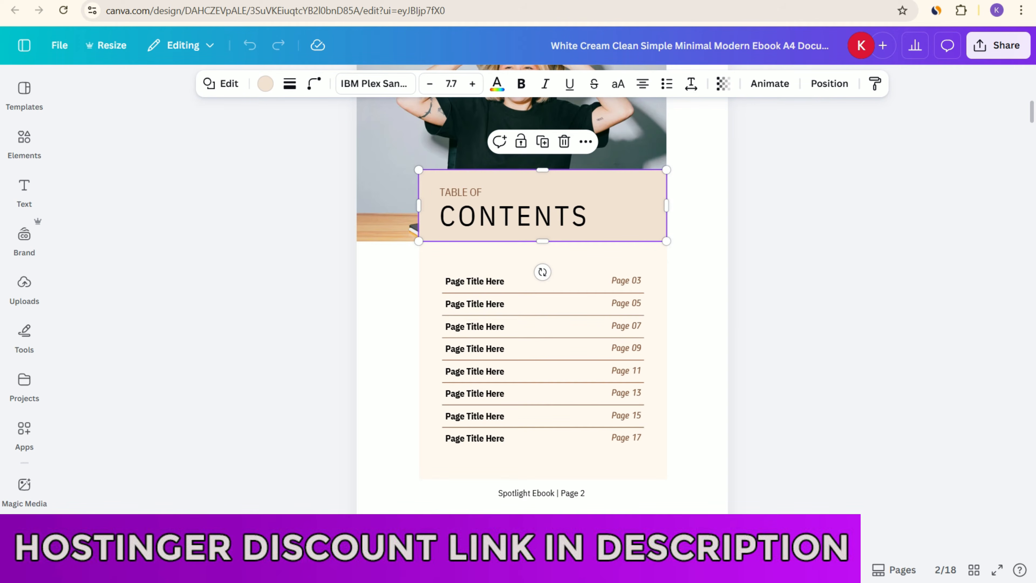
scroll(543, 282, "up", 3)
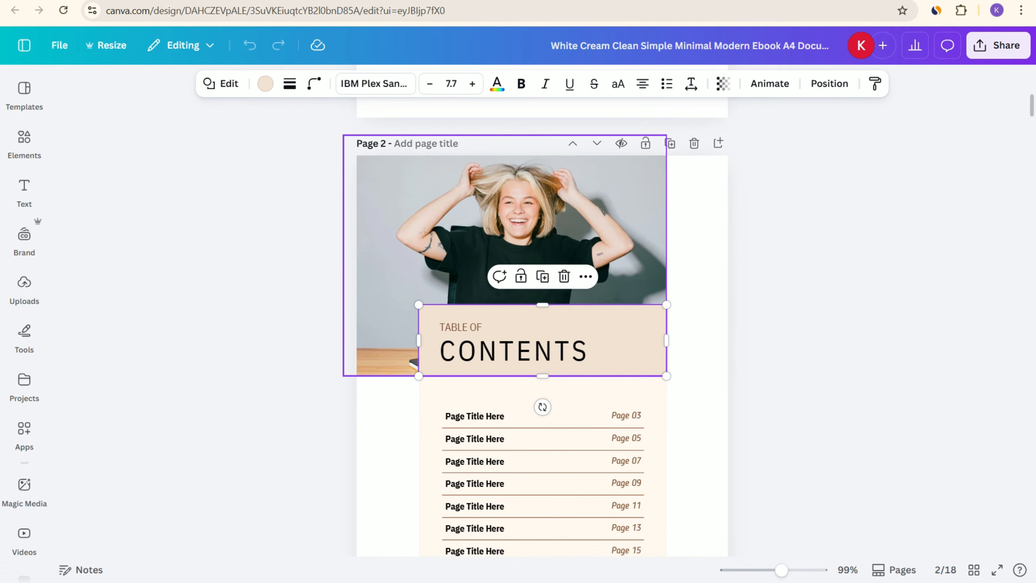
left_click(512, 229)
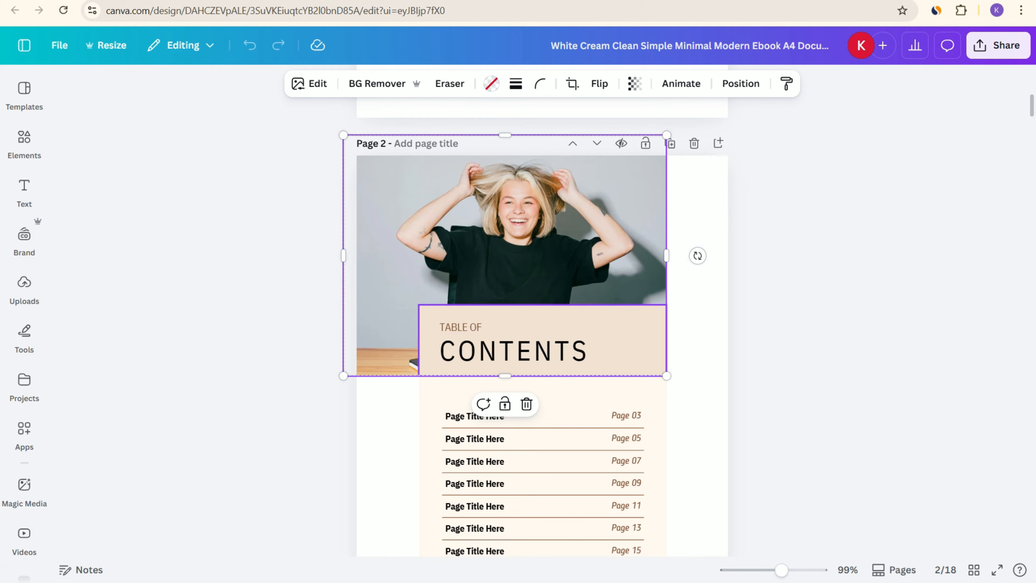
left_click(625, 343)
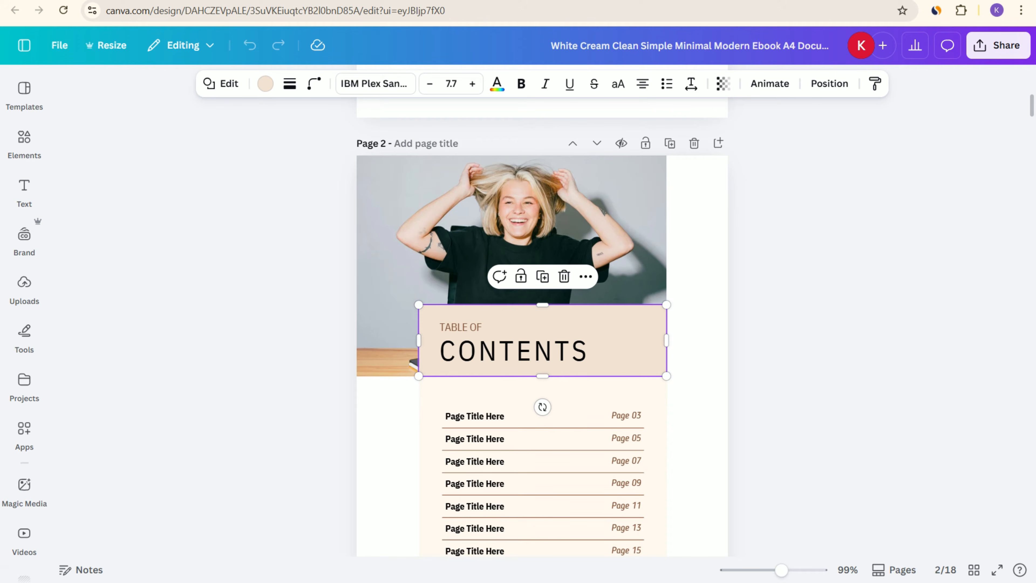
scroll(542, 311, "down", 2)
scroll(542, 311, "down", 2)
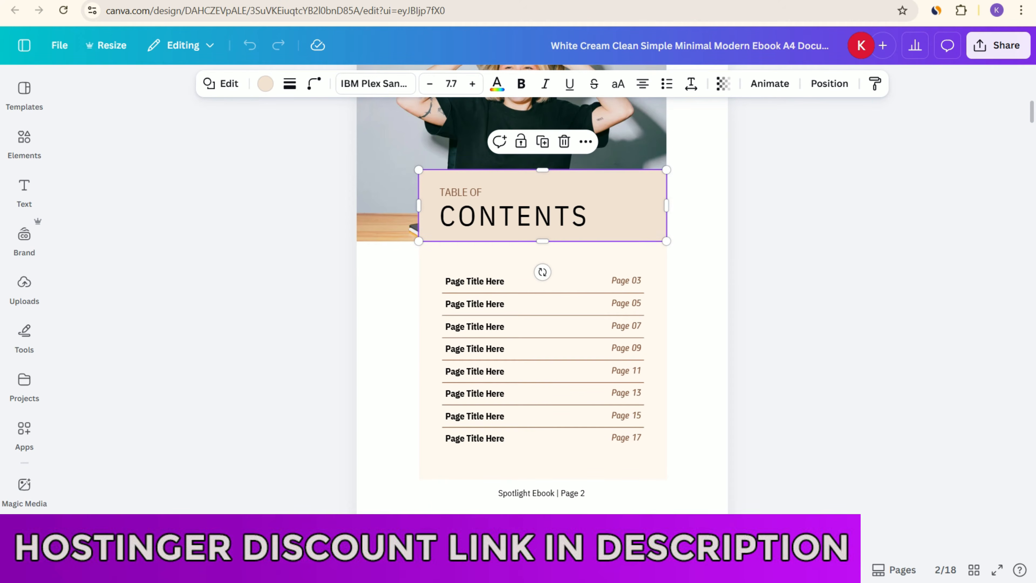
Change the cover page's background to the light mint solid colour #CFFFF6.
scroll(542, 307, "up", 15)
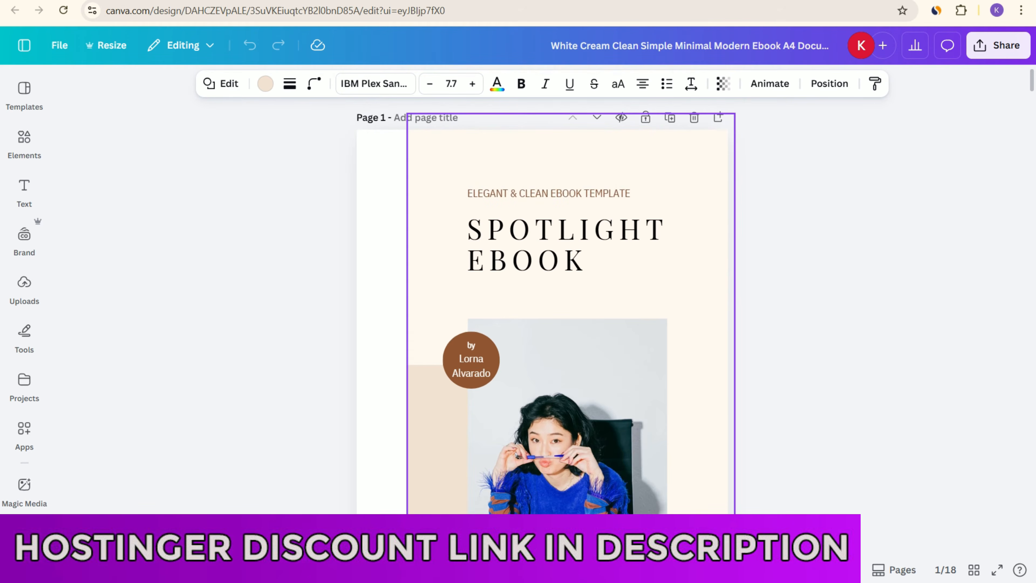
scroll(542, 311, "down", 6)
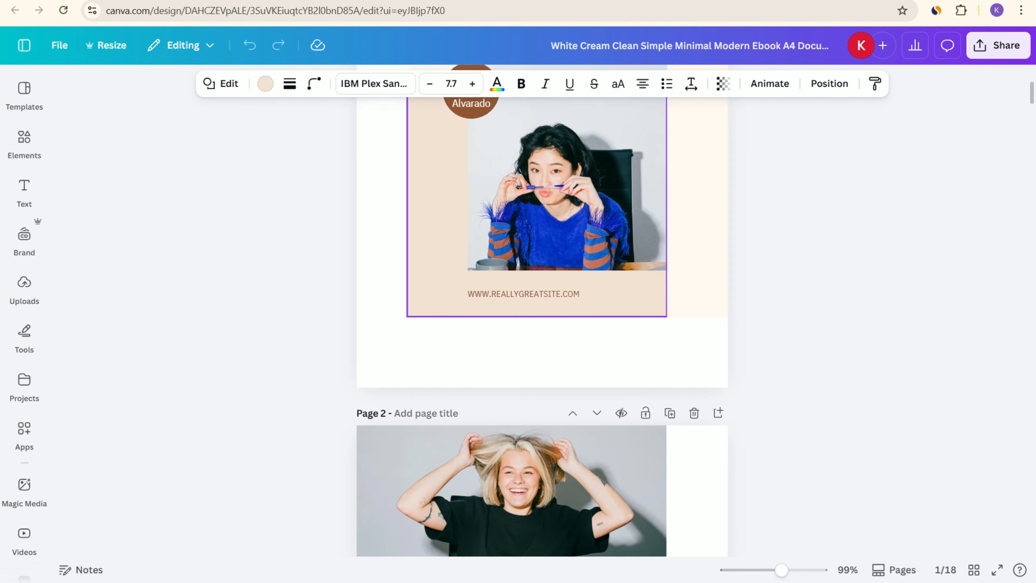
scroll(542, 310, "up", 3)
left_click(542, 488)
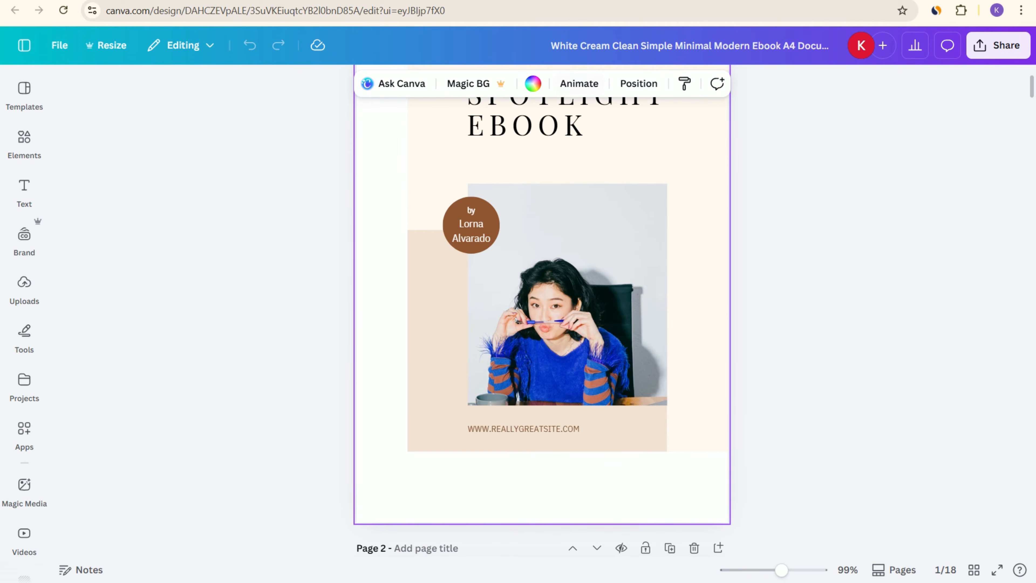
left_click(533, 83)
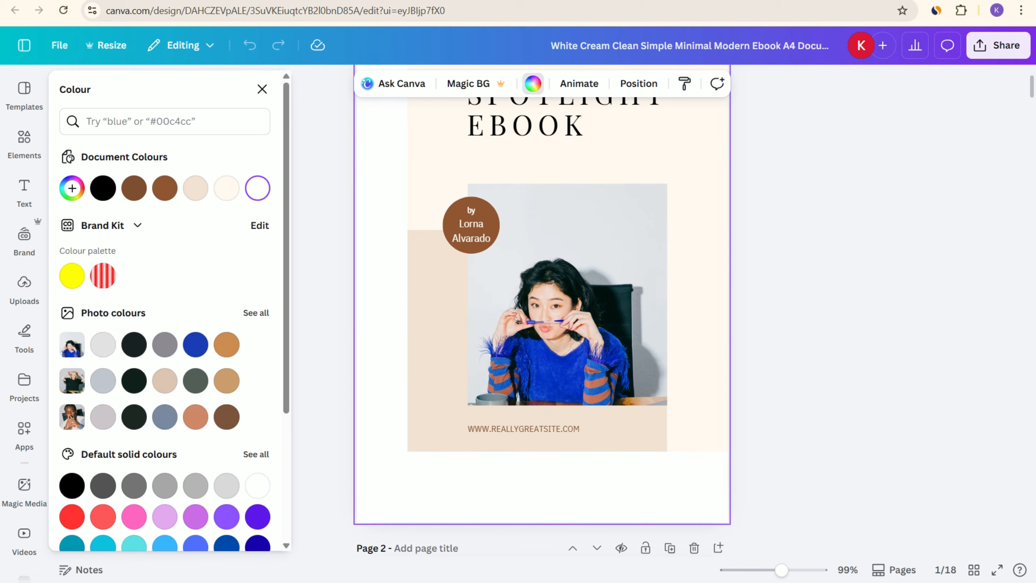
left_click(72, 188)
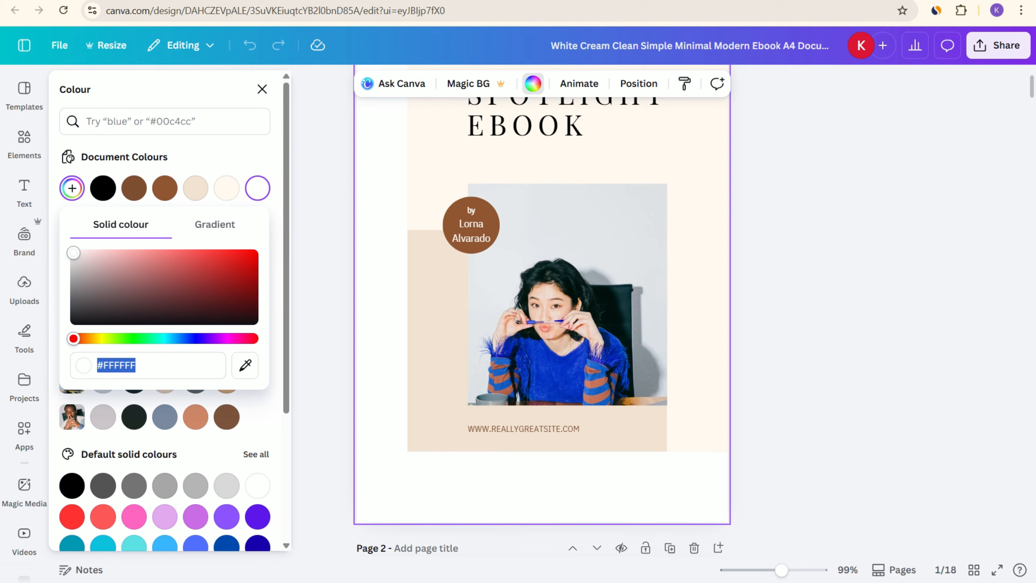
left_click(159, 338)
left_click(125, 253)
left_click_drag(126, 253, 108, 253)
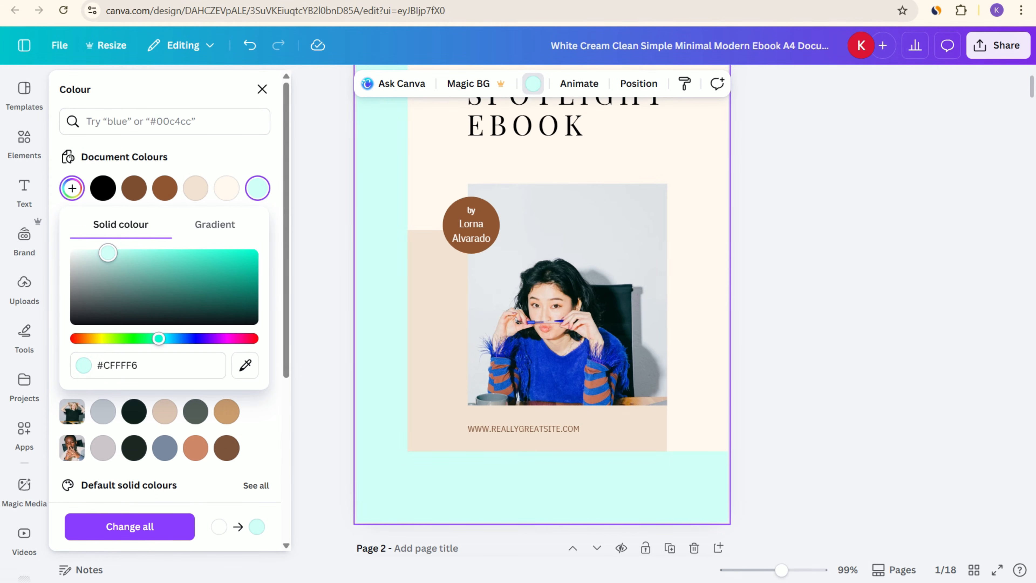
Recolour the cover's large cream panel to #93E5D5, a darker shade of the mint sampled from the page background.
scroll(543, 296, "up", 3)
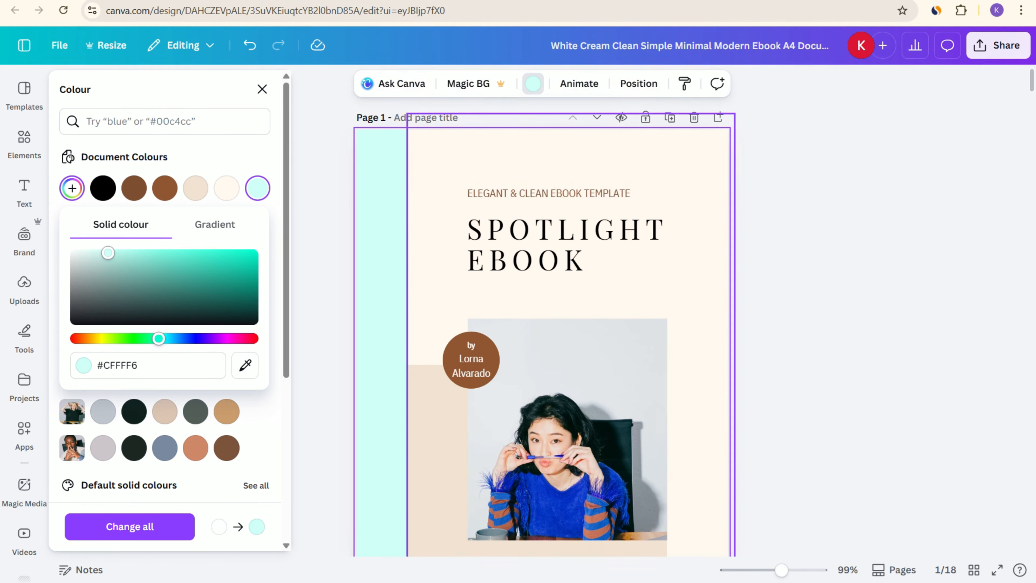
left_click(437, 245)
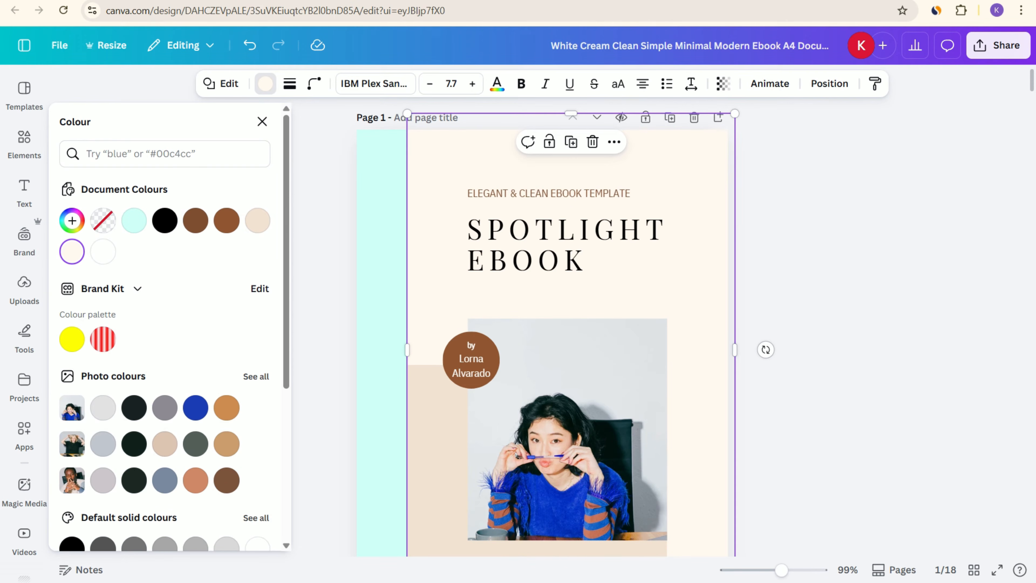
left_click(72, 220)
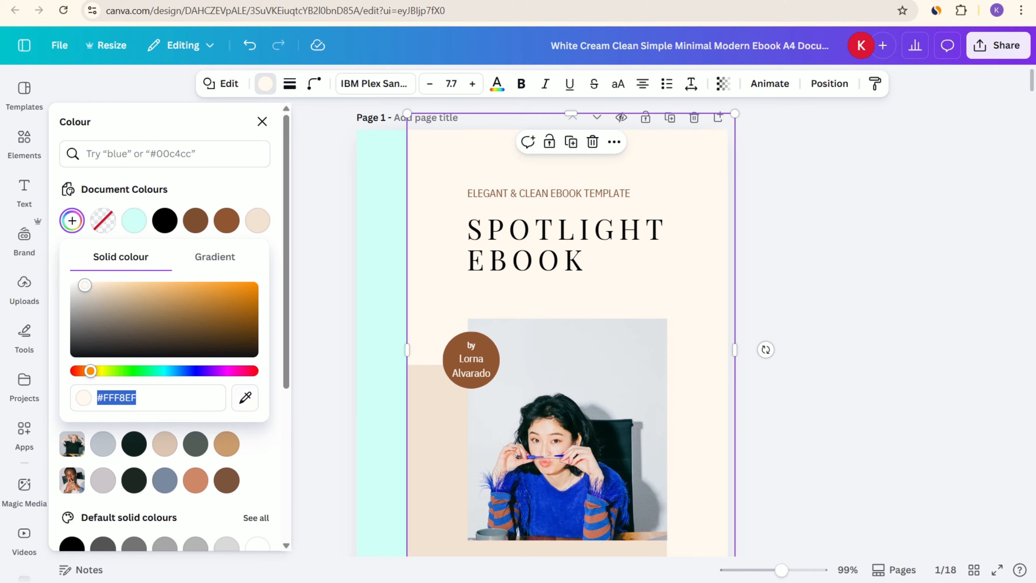
left_click(245, 396)
left_click(387, 351)
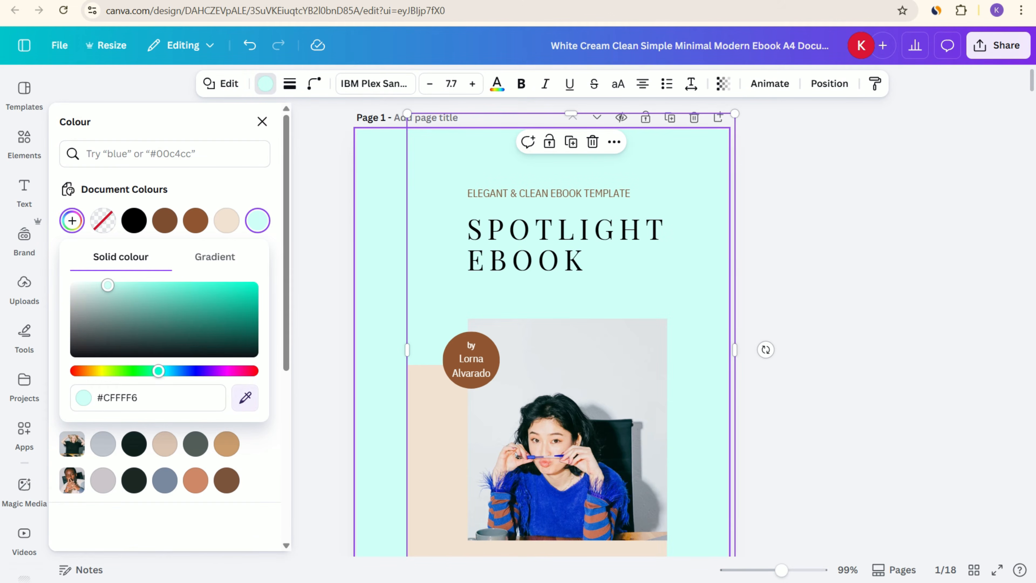
left_click(166, 298)
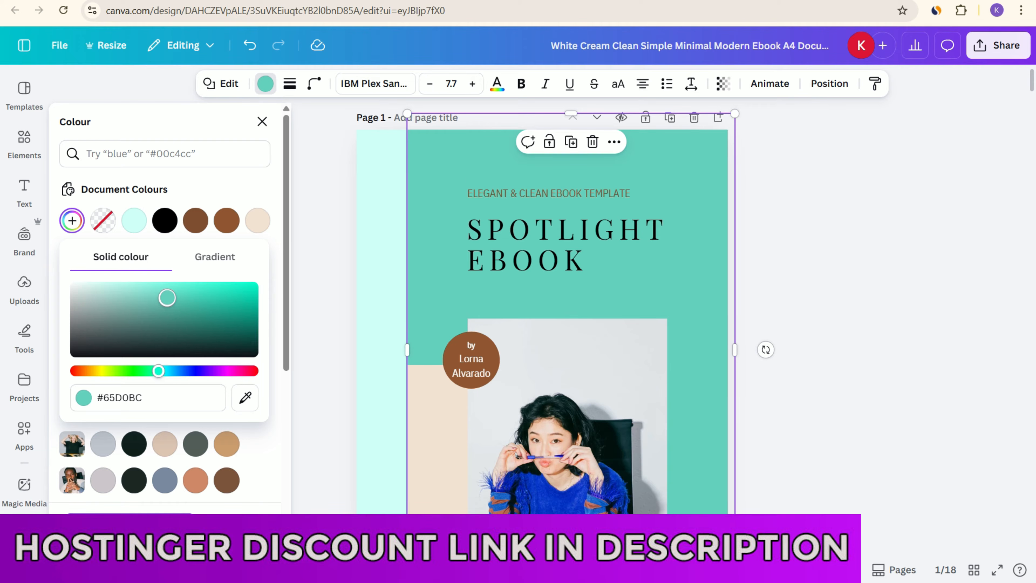
left_click_drag(167, 298, 137, 292)
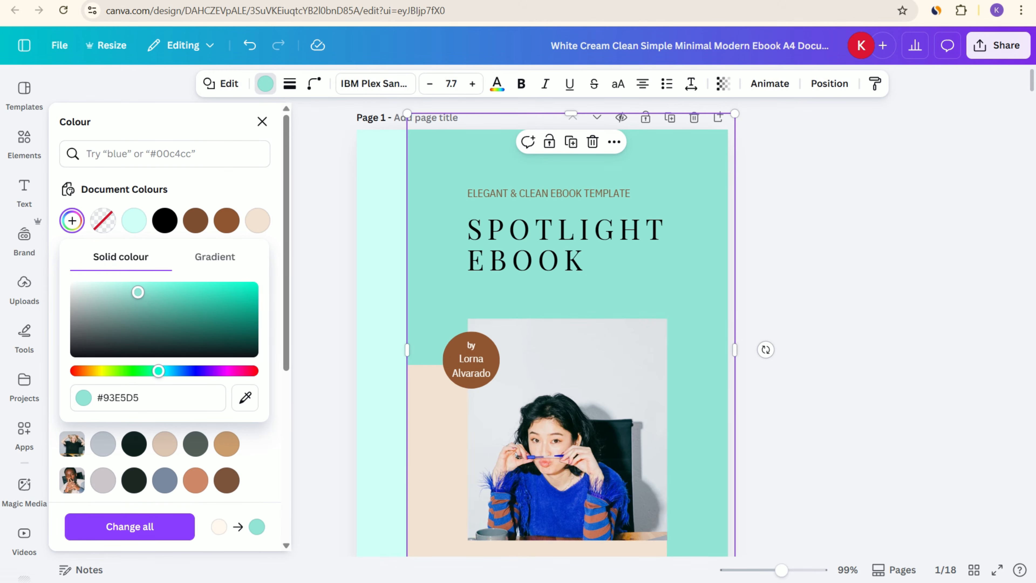
Recolour the beige block behind the cover photo to #59B7A5, darkening the teal sampled from the large panel.
scroll(567, 409, "down", 5)
left_click(434, 236)
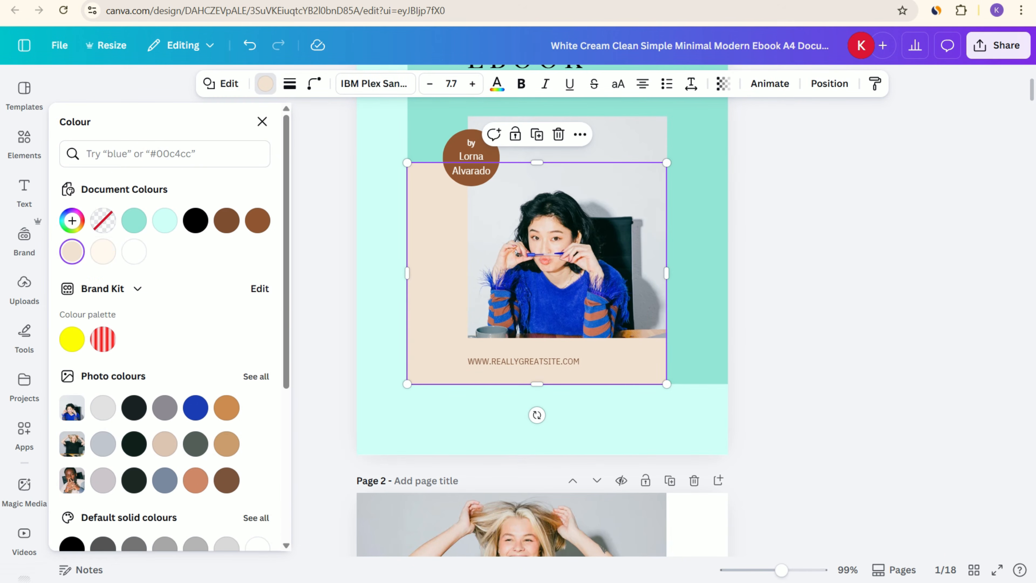
left_click(72, 221)
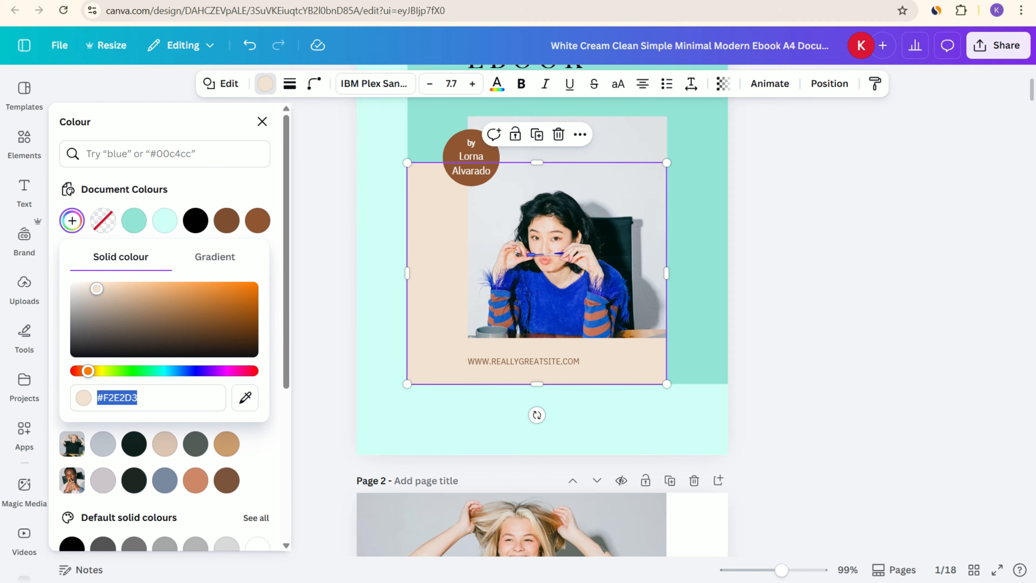
left_click(245, 397)
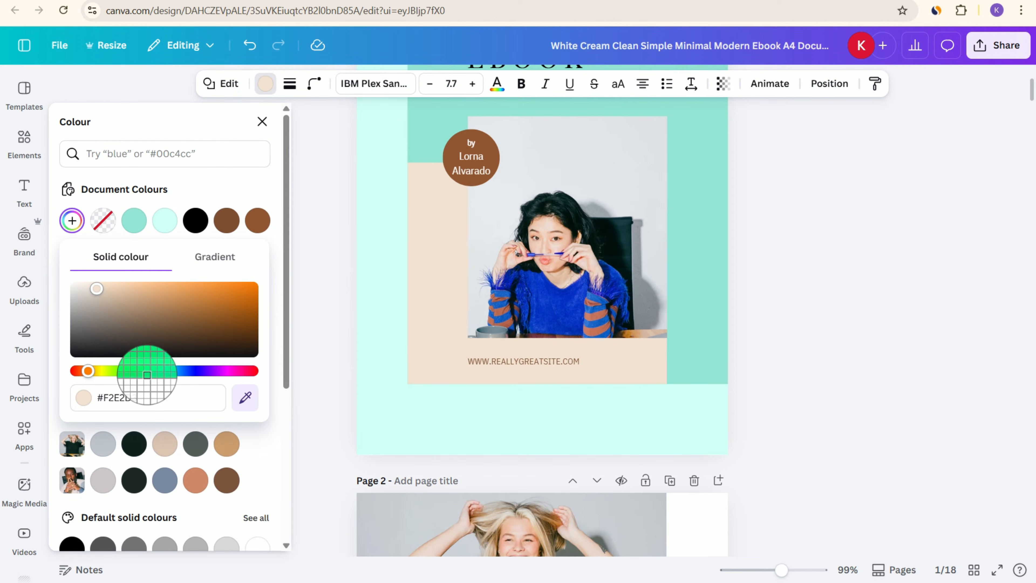
left_click(425, 142)
left_click_drag(139, 292, 167, 305)
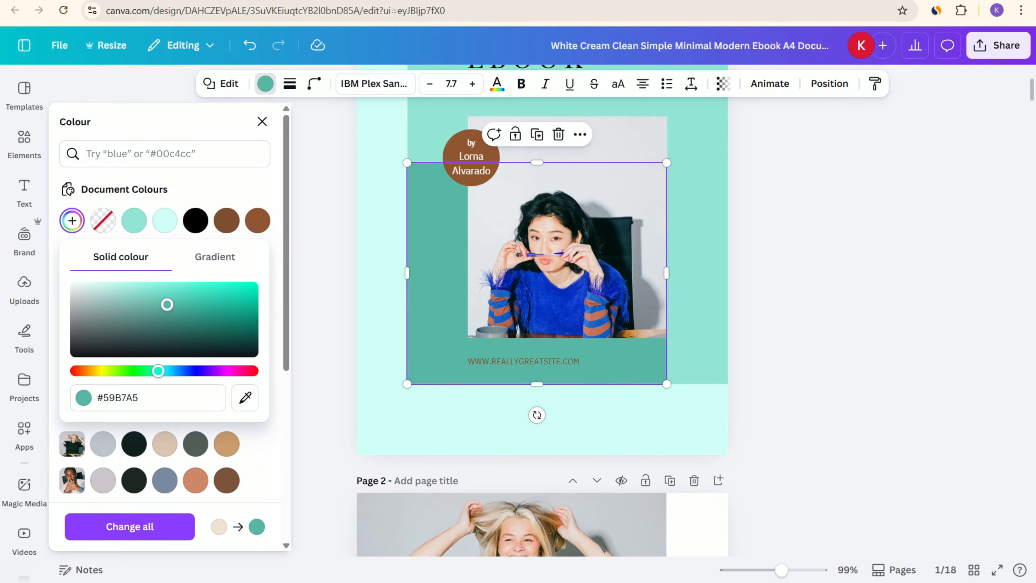
key("Escape")
Review the recoloured cover, checking its background, large panel and the block behind the photo.
scroll(542, 311, "up", 5)
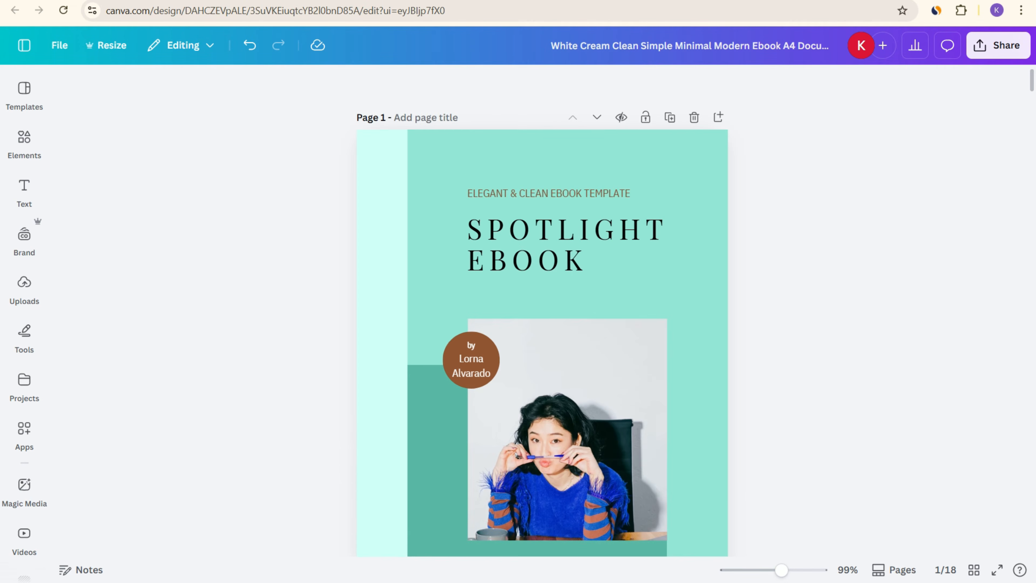
scroll(542, 310, "down", 3)
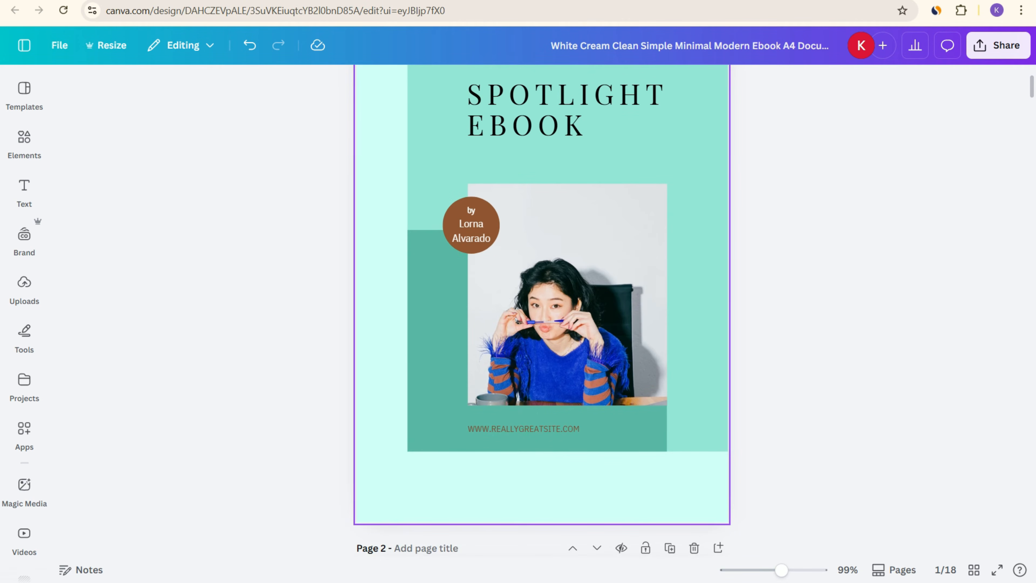
left_click(382, 278)
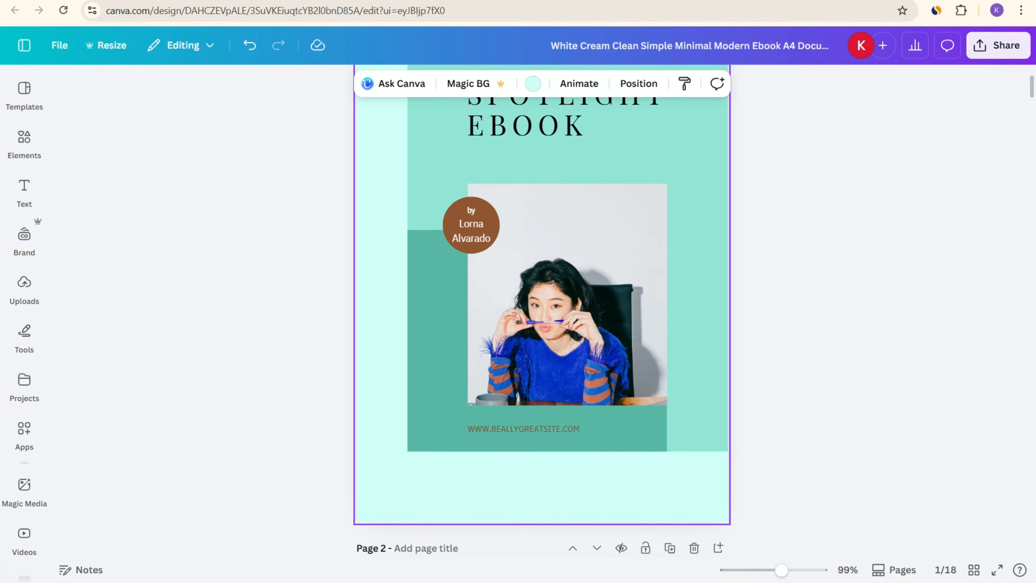
scroll(392, 276, "up", 1)
left_click(427, 265)
left_click(428, 351)
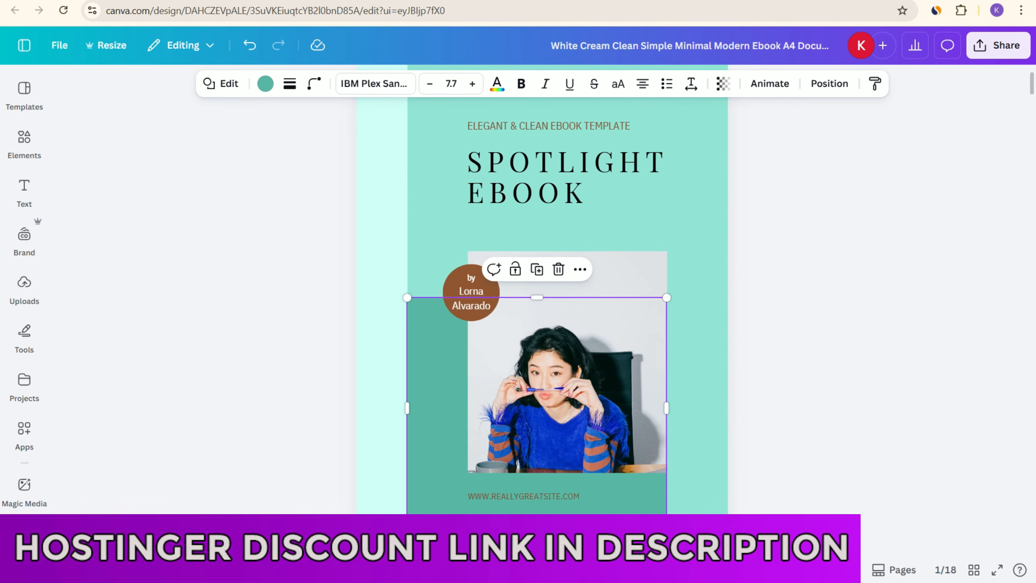
key("Escape")
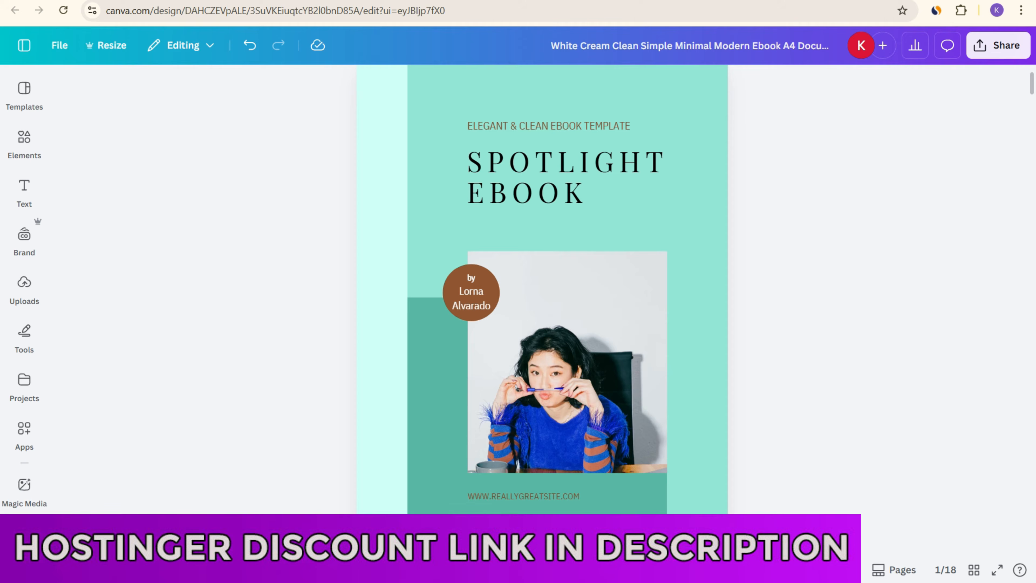
Recolour the author circle on the cover to dark green #075546, darkening the teal sampled from the block behind the photo.
left_click(471, 292)
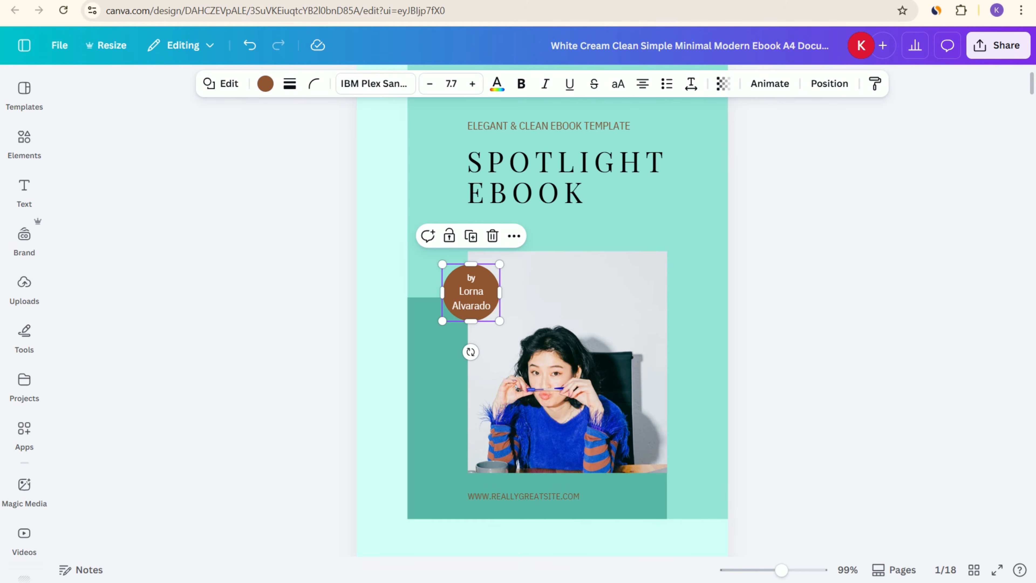
left_click(265, 83)
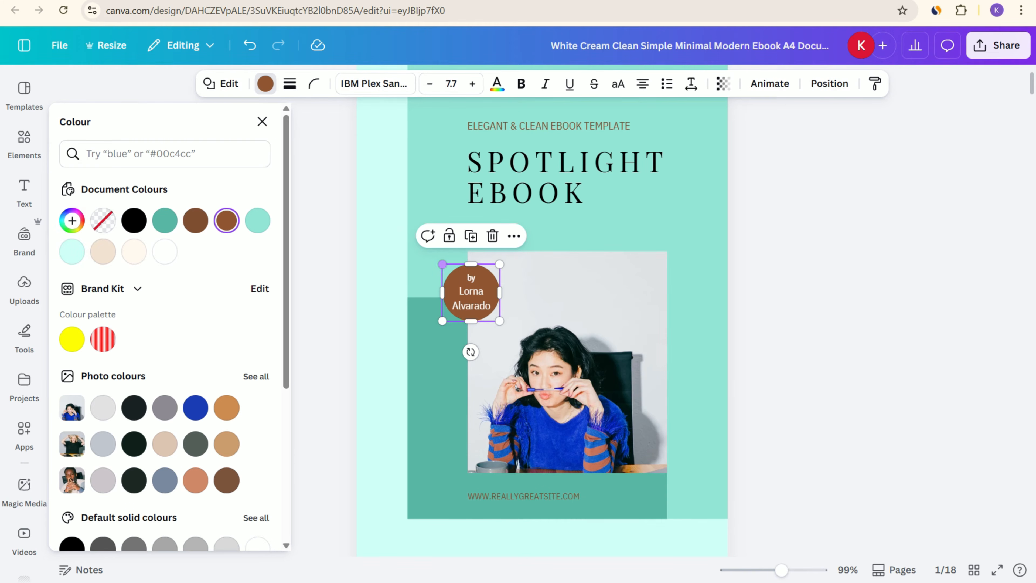
left_click(72, 220)
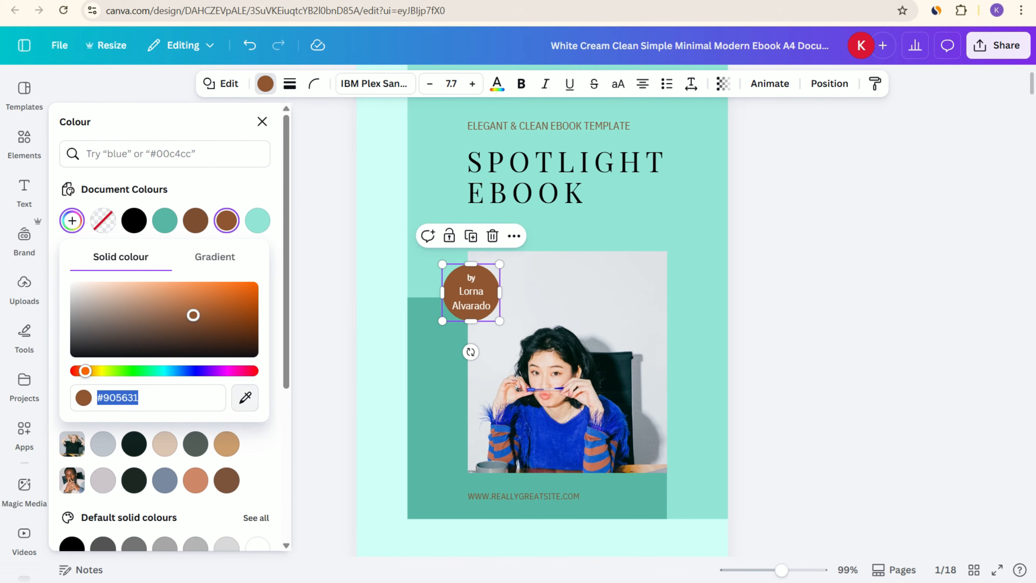
left_click(245, 398)
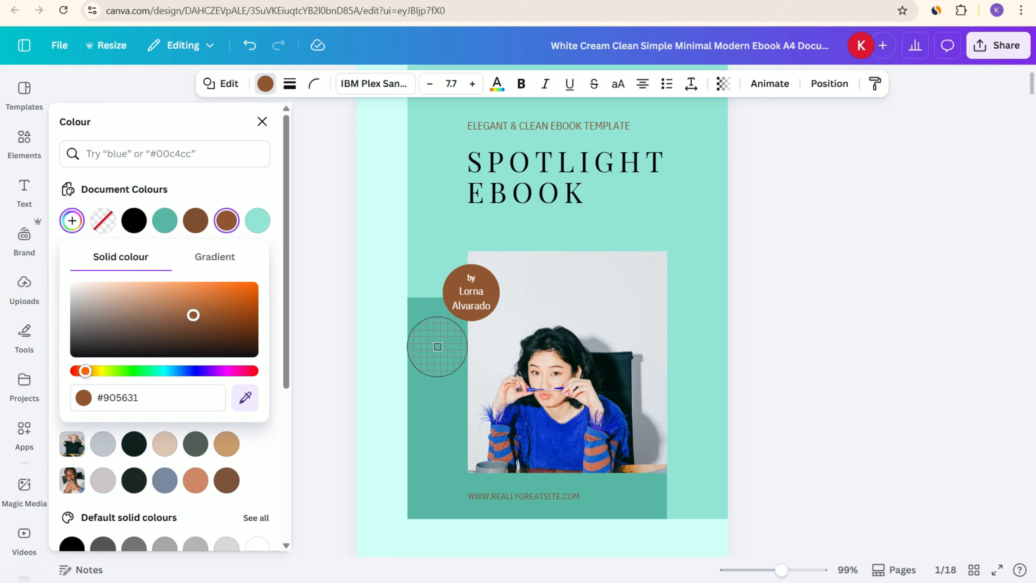
left_click(437, 343)
left_click(240, 330)
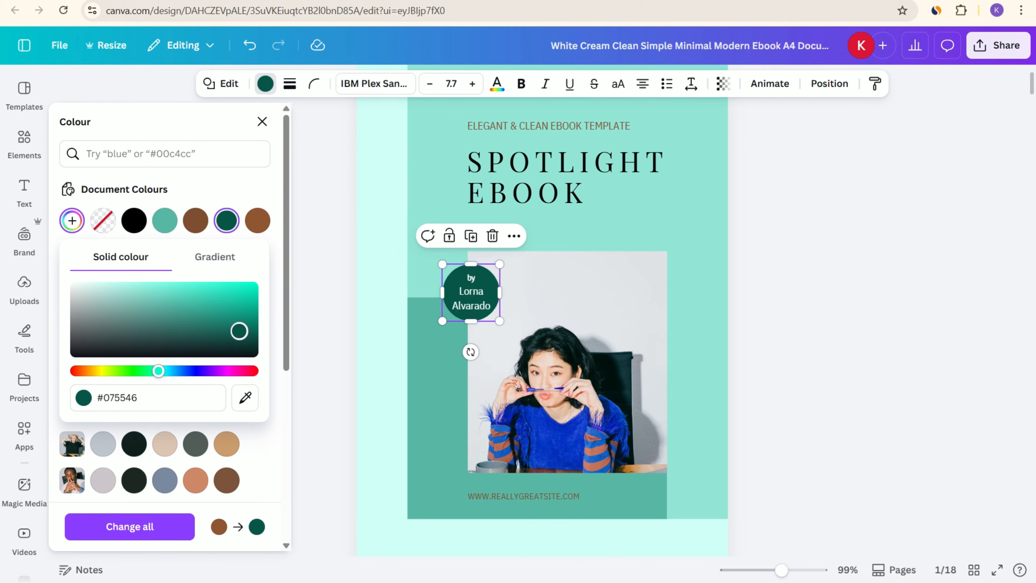
key("Escape")
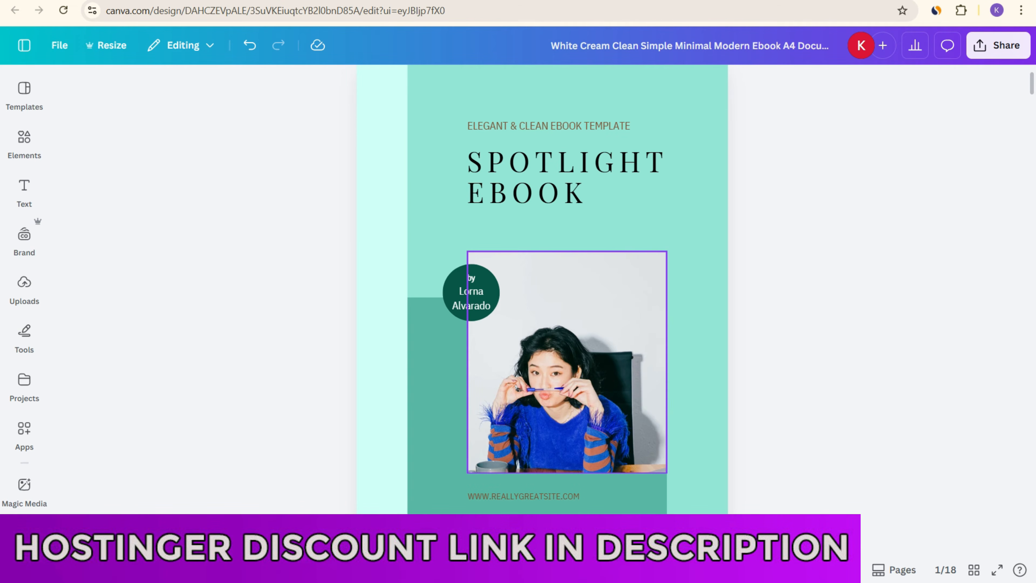
Delete the cover photo of the woman in the blue sweater, keeping its grid frame.
left_click(567, 362)
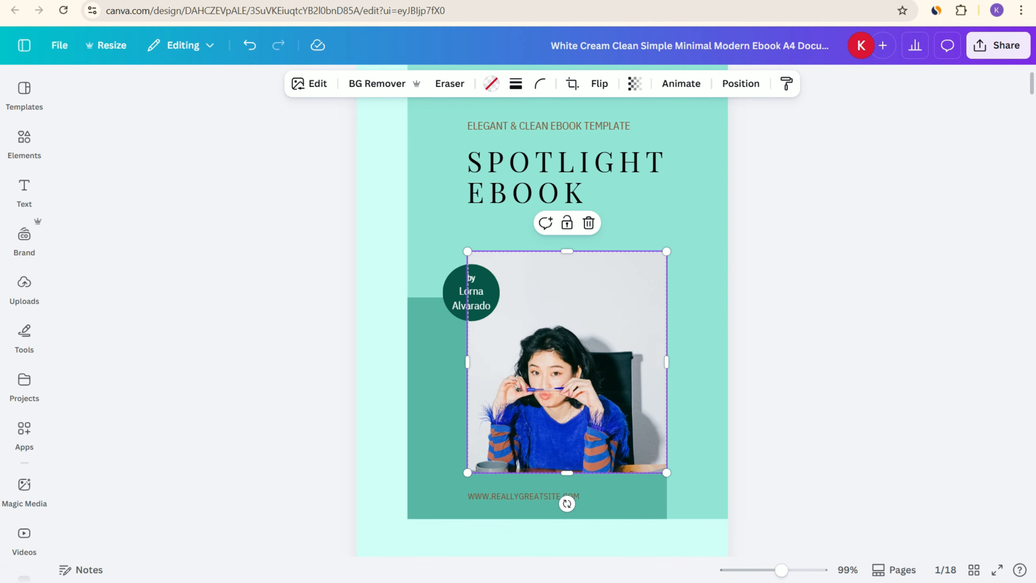
left_click(589, 223)
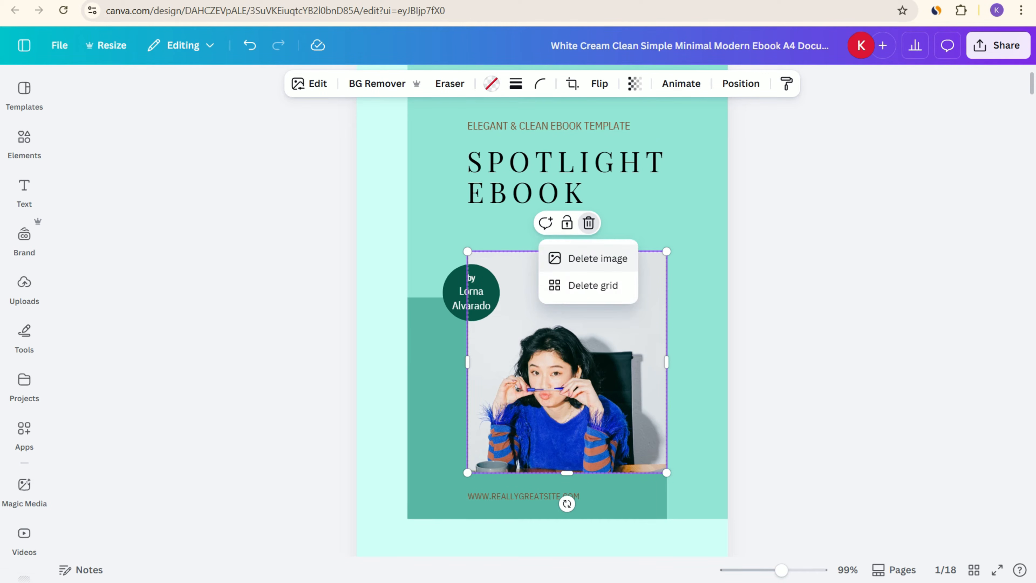
left_click(567, 362)
left_click(568, 363)
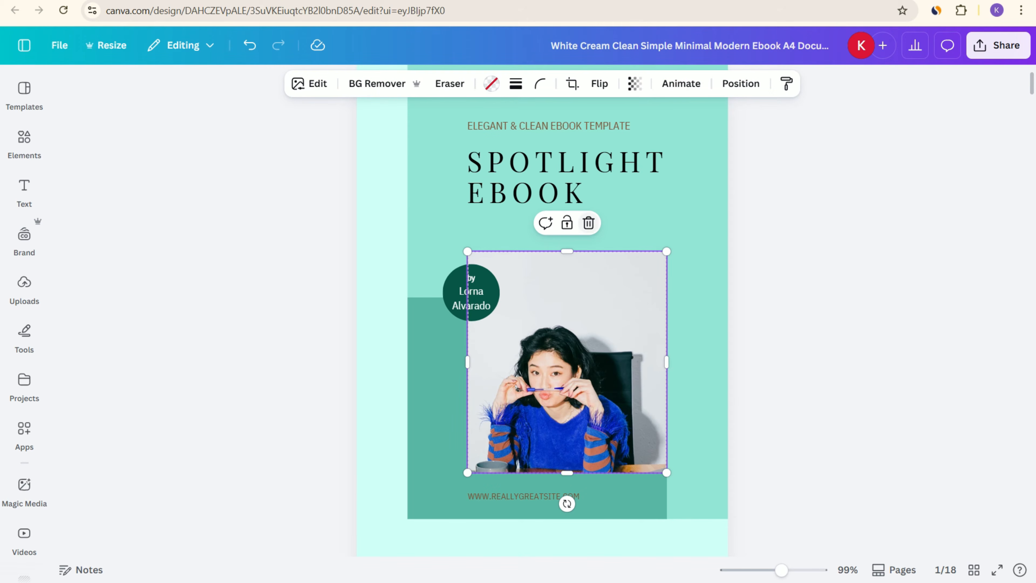
left_click(589, 223)
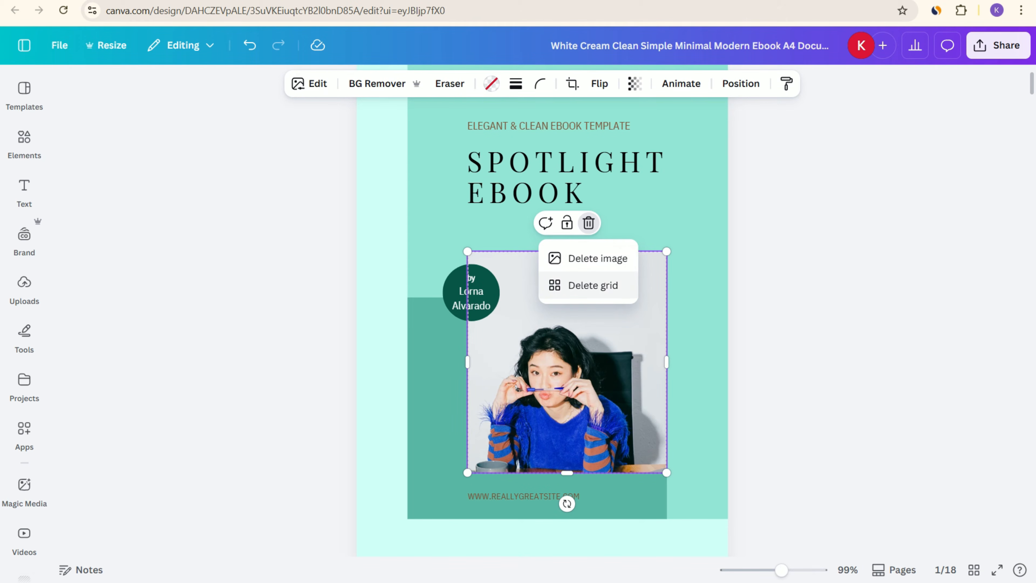
left_click(598, 258)
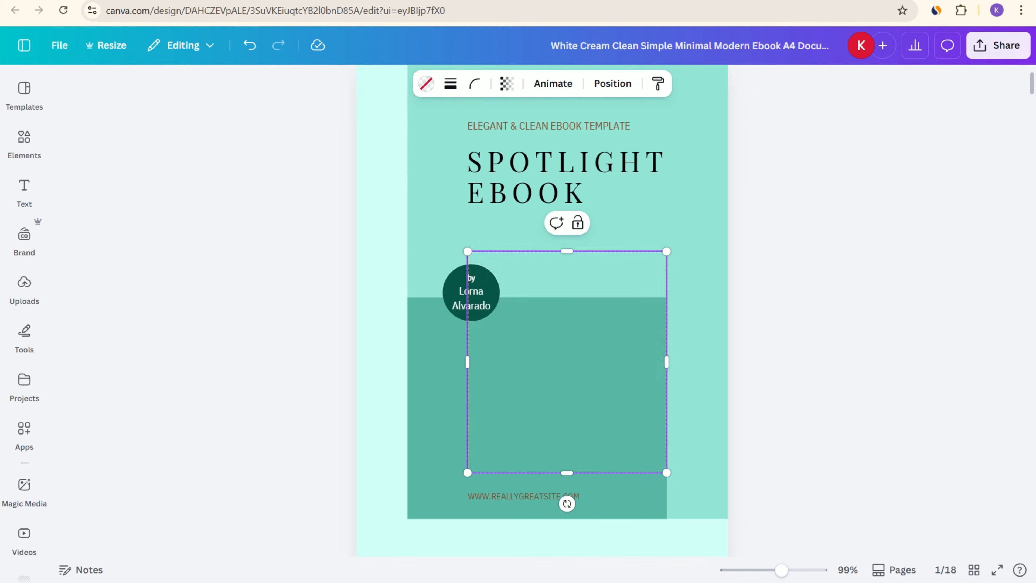
Search the photo elements for "person" and fill the empty cover frame with the woman working at a laptop in an office.
left_click(24, 144)
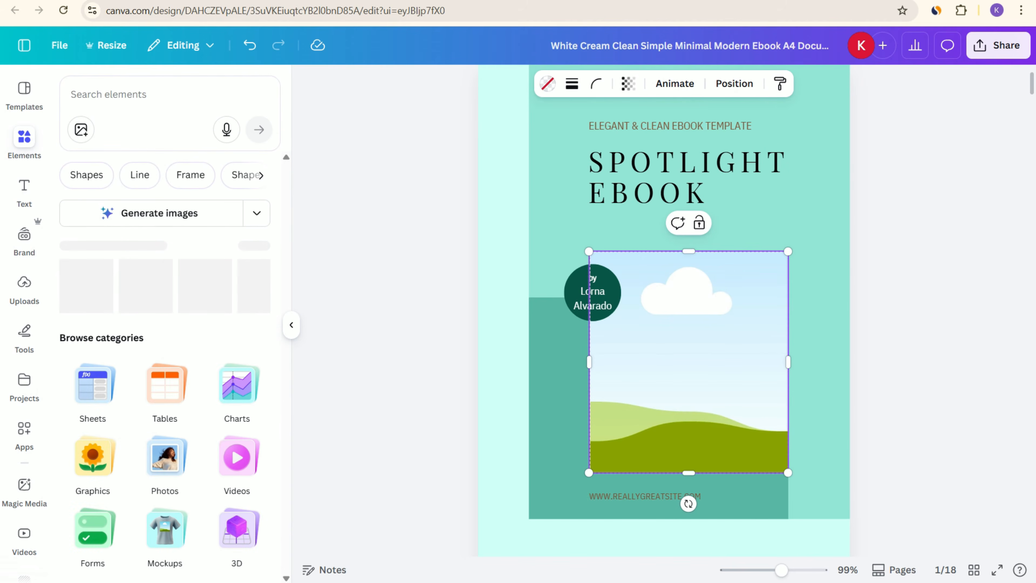
left_click(139, 94)
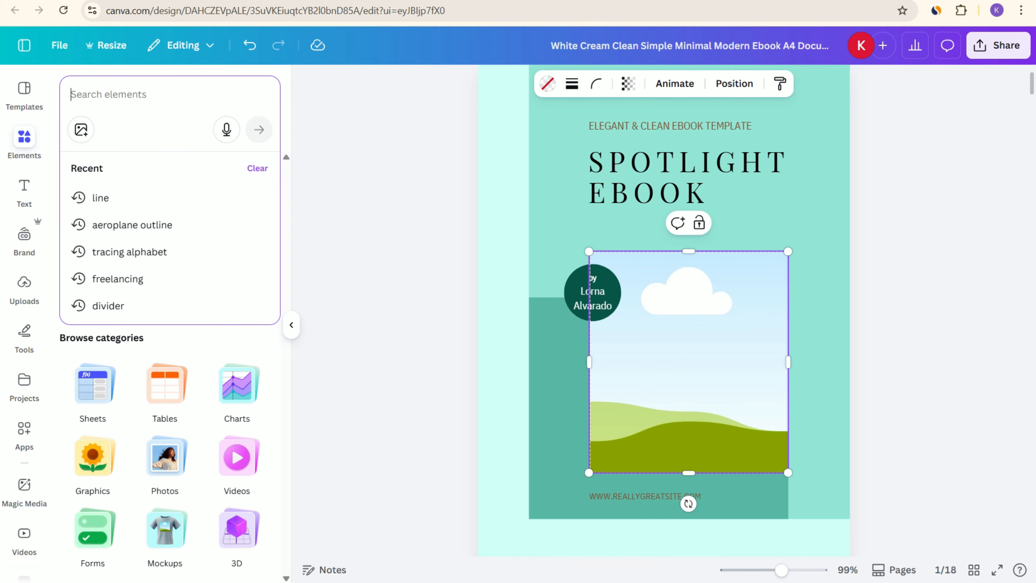
type("person")
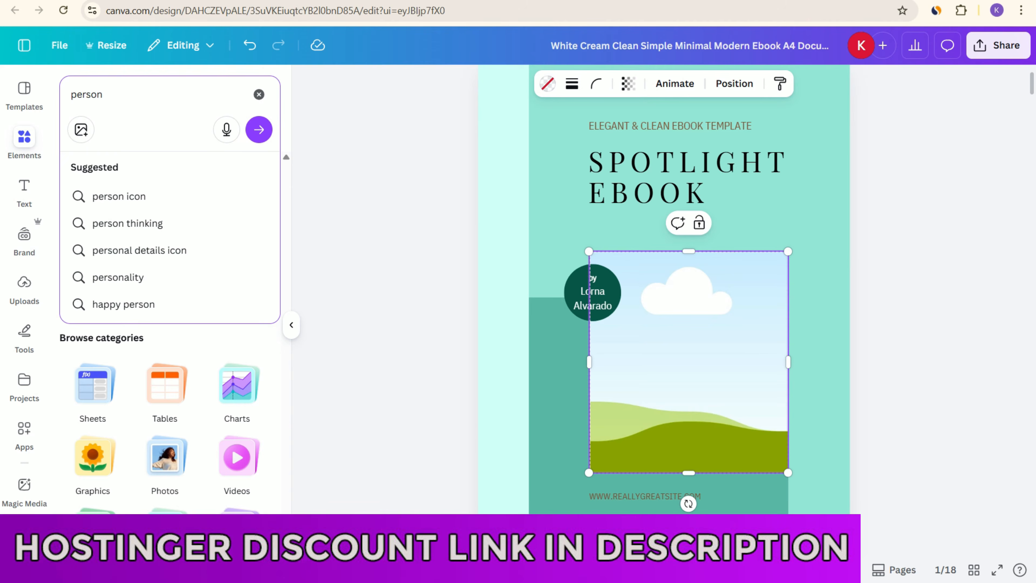
key("Return")
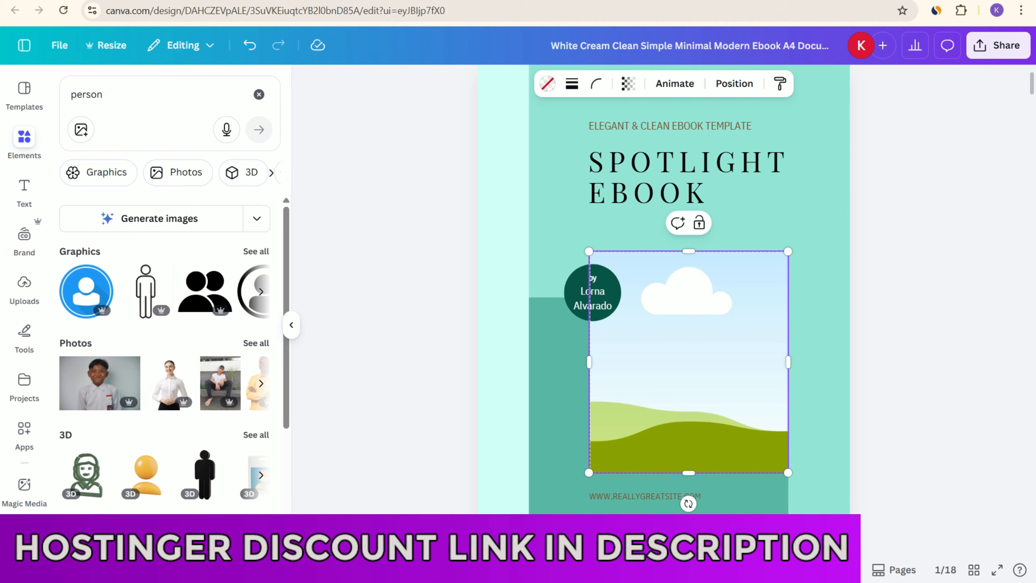
left_click(250, 344)
scroll(220, 360, "down", 3)
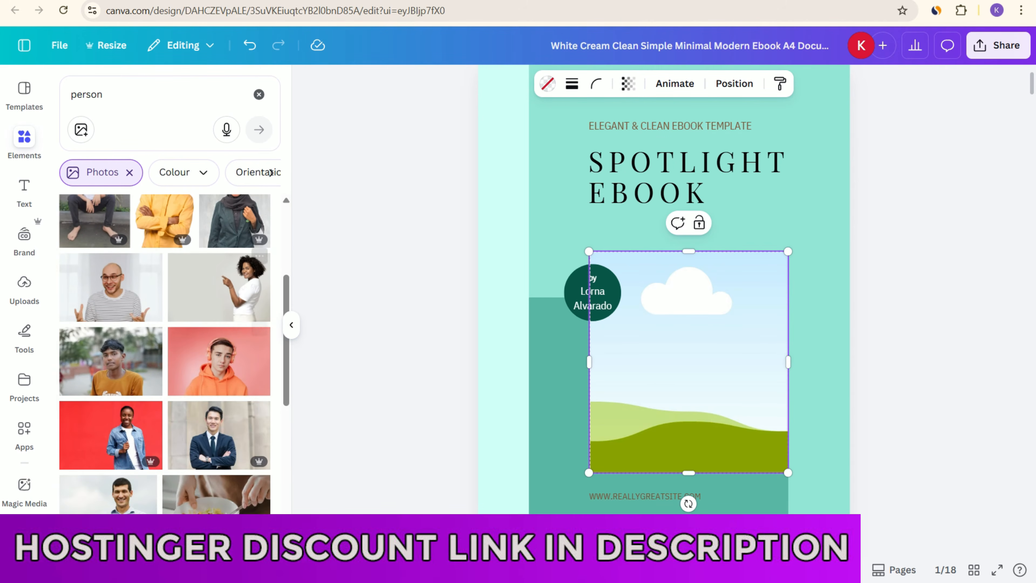
scroll(187, 351, "down", 5)
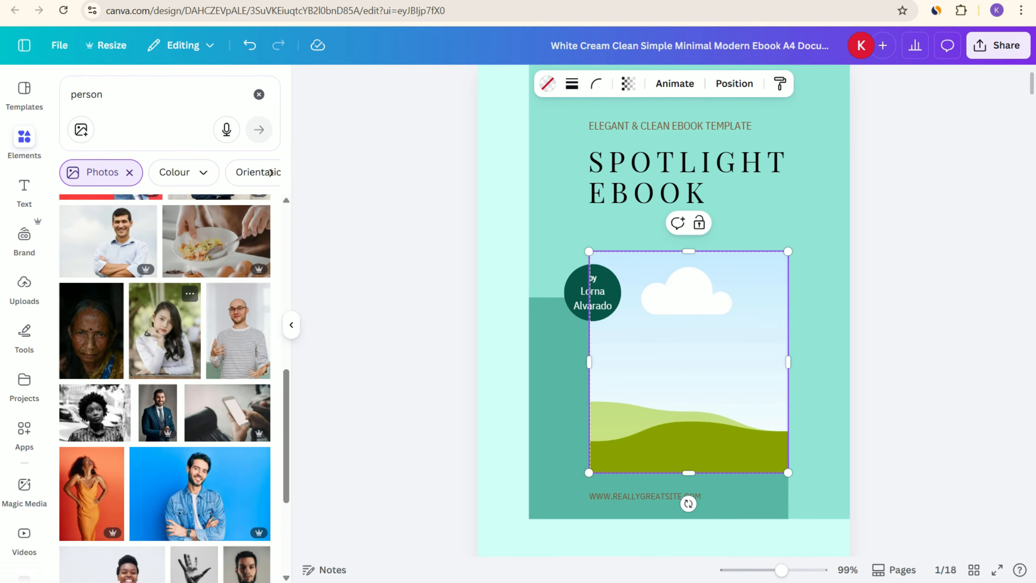
scroll(163, 392, "down", 4)
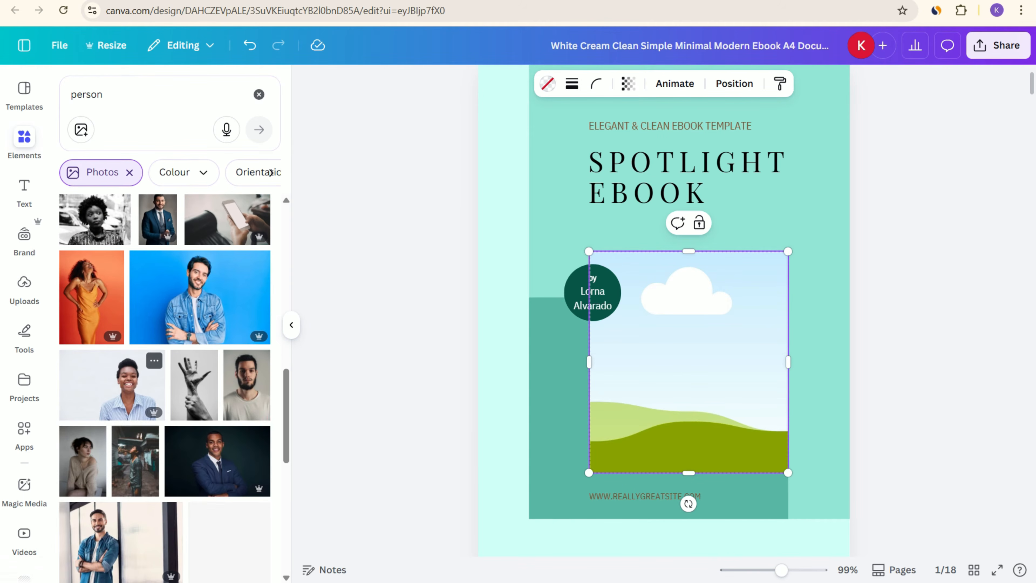
scroll(165, 387, "down", 4)
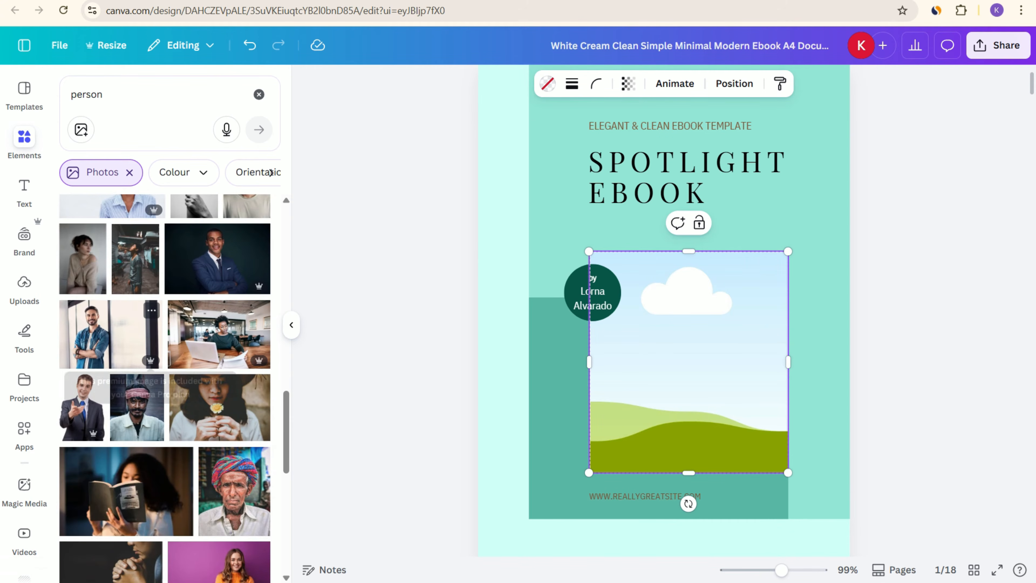
left_click(218, 334)
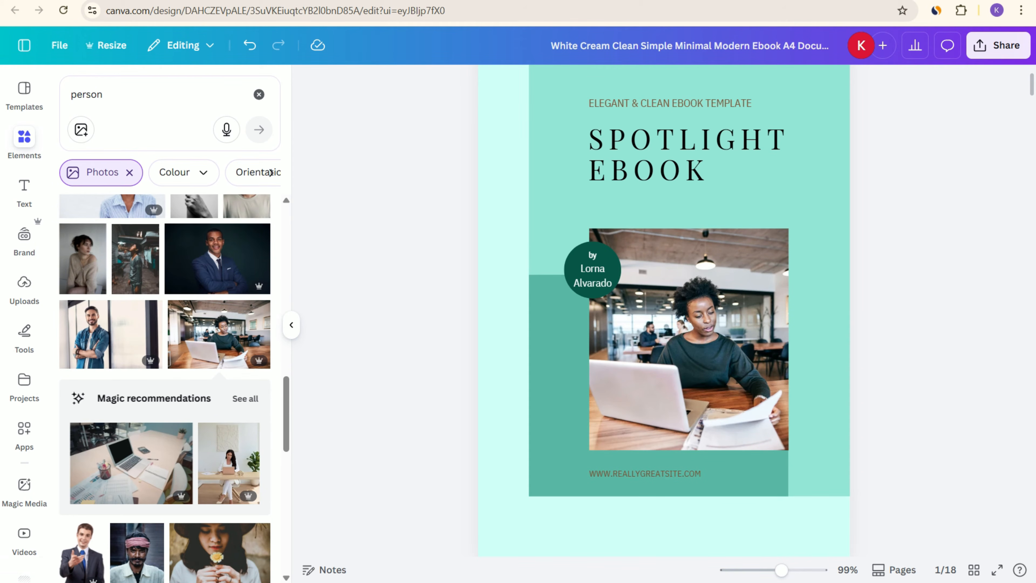
Replace the placeholder name in the cover's circle with the author's name and set its font size to 8.9.
scroll(664, 310, "down", 3)
double_click(593, 141)
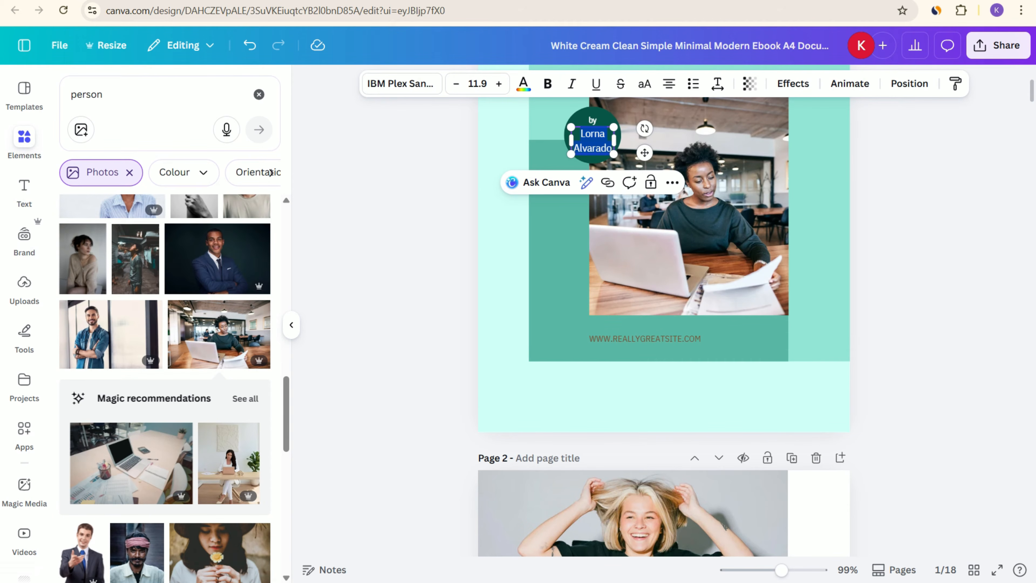
type("V")
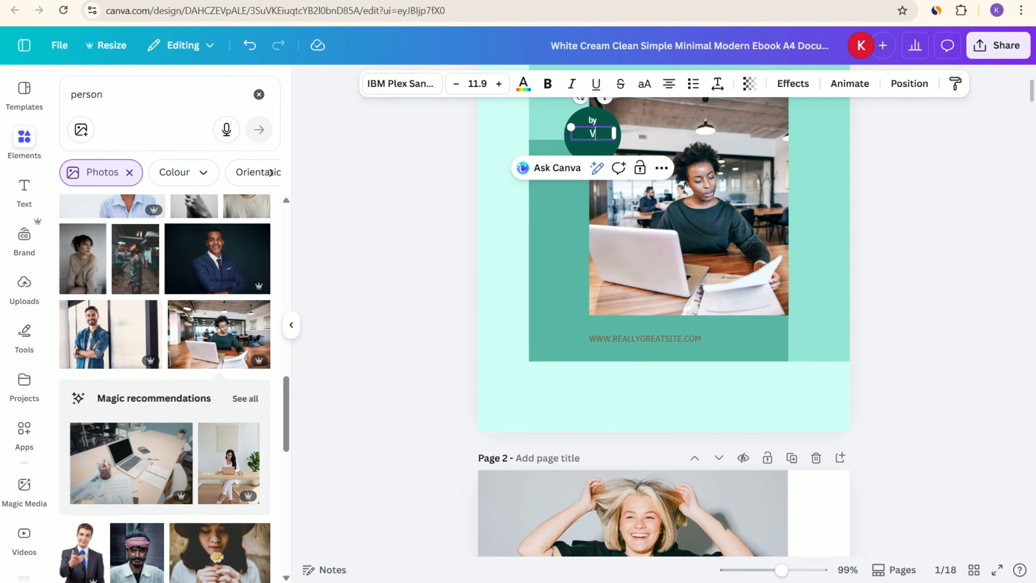
type(" ABHISHEK")
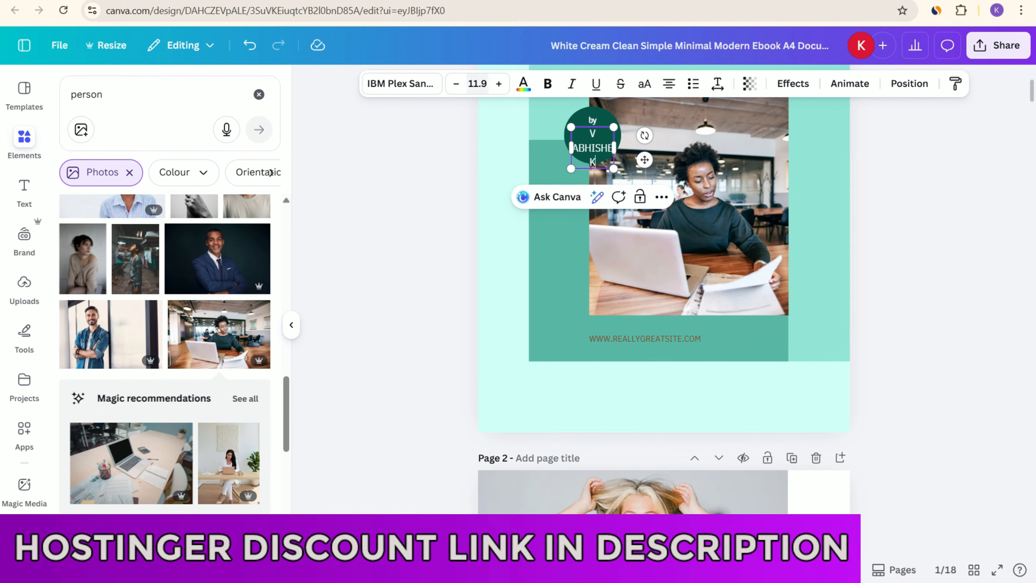
left_click(456, 83)
left_click(456, 83)
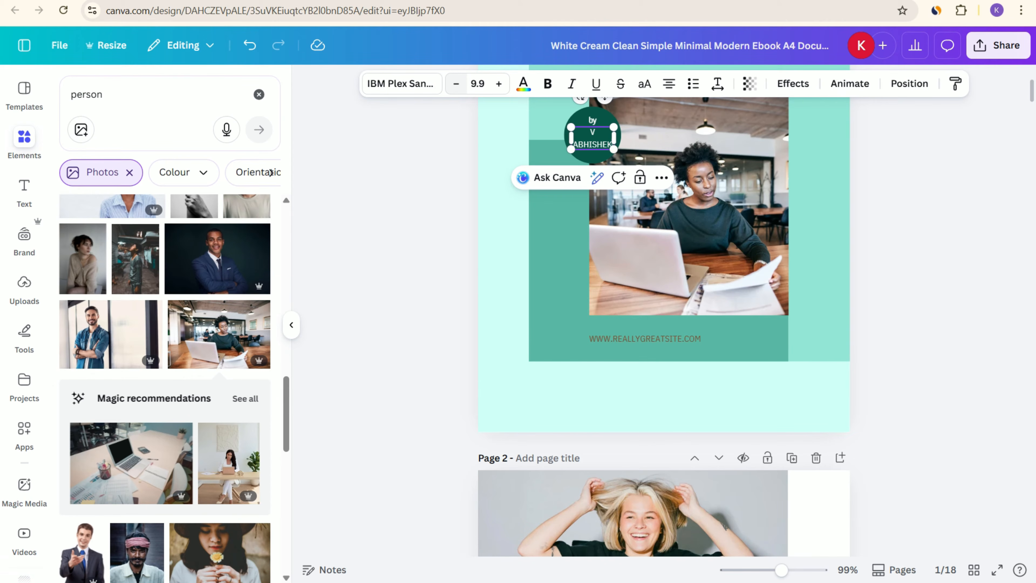
left_click(456, 83)
left_click(408, 171)
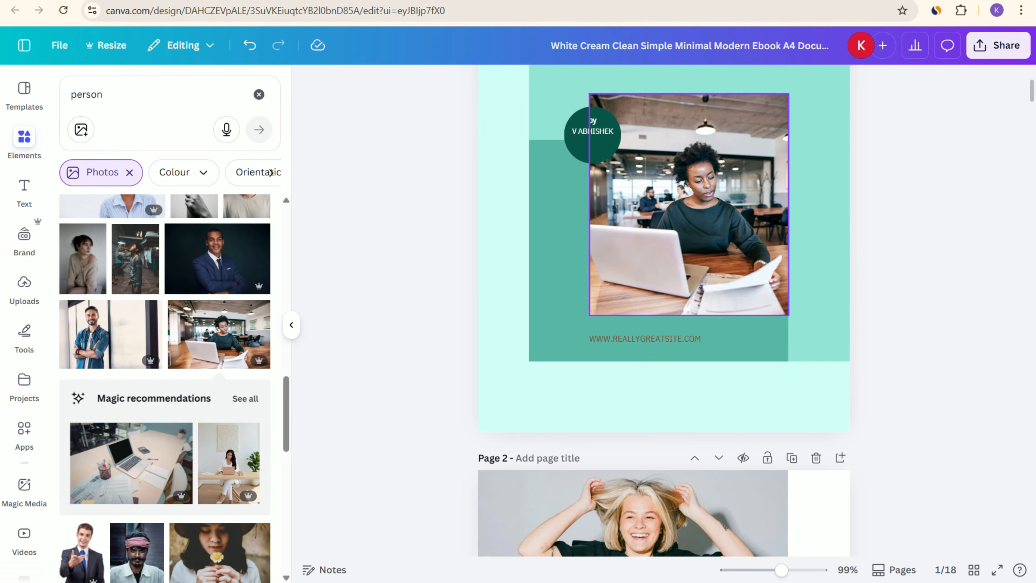
Move the author name and the word "by" slightly lower inside the dark green circle.
left_click(593, 131)
mouse_move(593, 131)
left_mouse_down()
mouse_move(593, 156)
mouse_move(593, 143)
left_mouse_up()
left_click(589, 118)
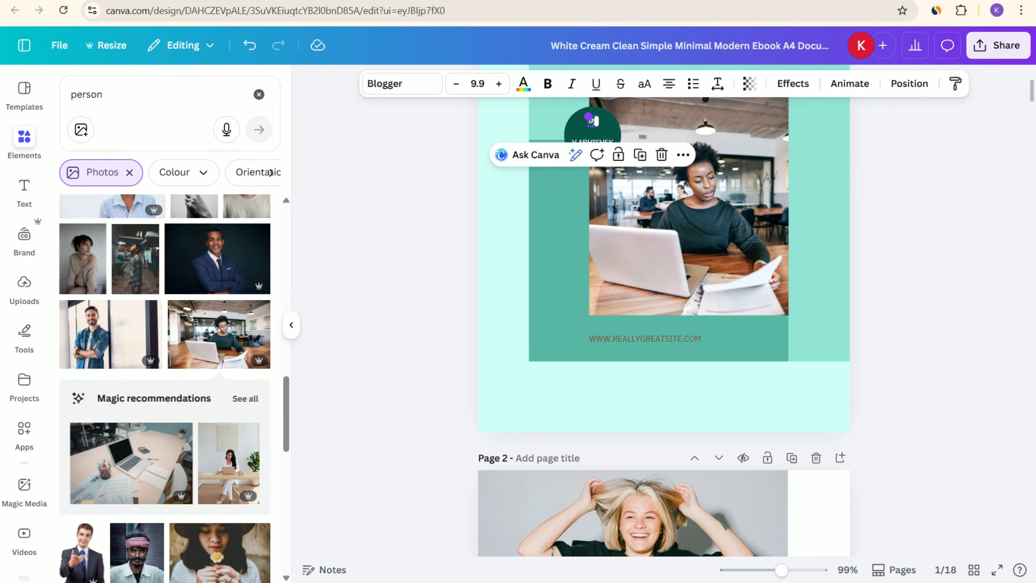
left_click_drag(593, 121, 593, 129)
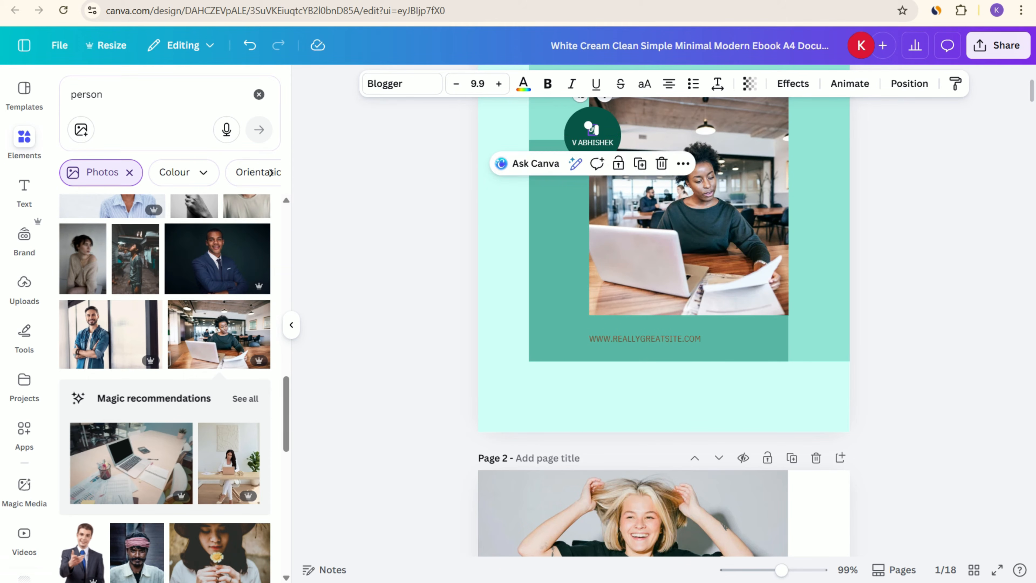
Make the author name bold, widen its text box to fit one line, and reposition it and "by" within the circle.
left_click(593, 143)
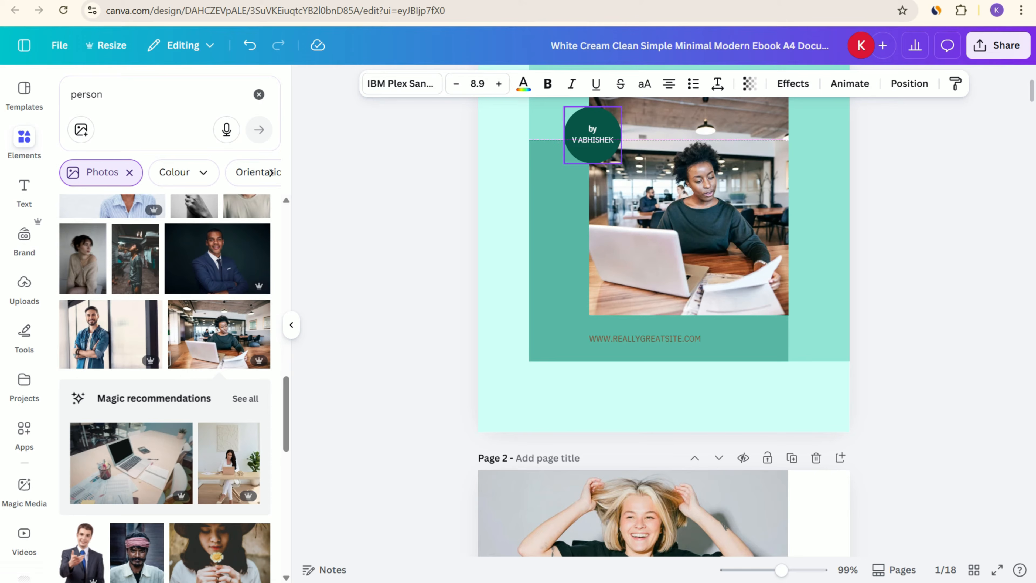
left_click(548, 83)
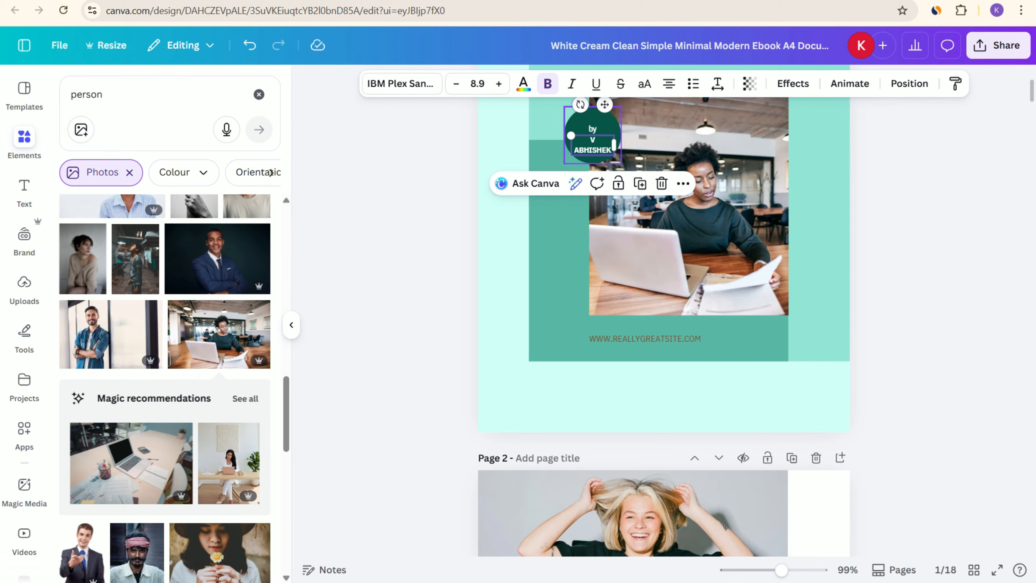
left_click_drag(614, 145, 593, 138)
left_click(593, 155)
left_click(592, 130)
double_click(596, 140)
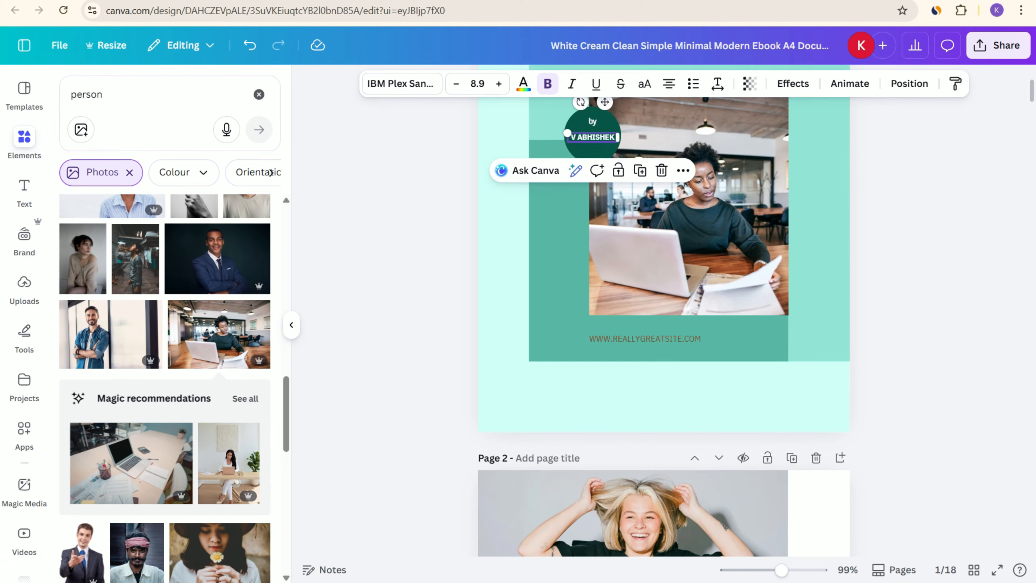
scroll(664, 310, "down", 1)
key("Escape")
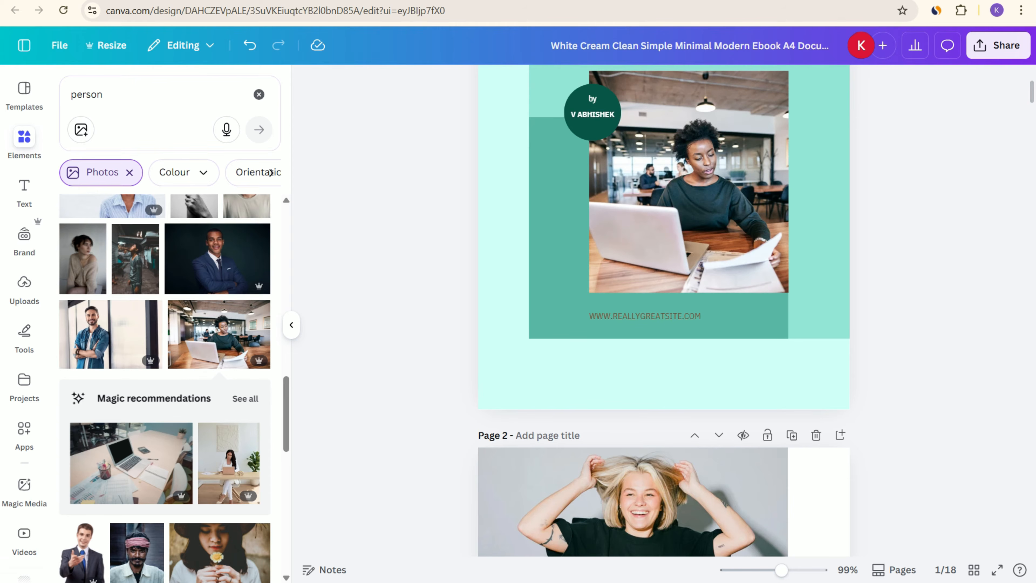
scroll(664, 286, "up", 3)
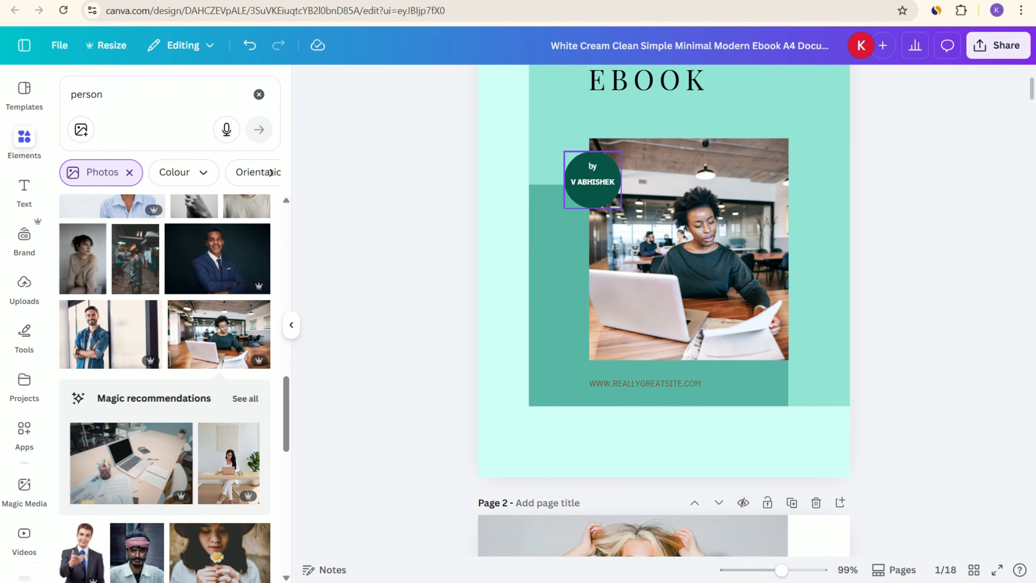
left_click(593, 180)
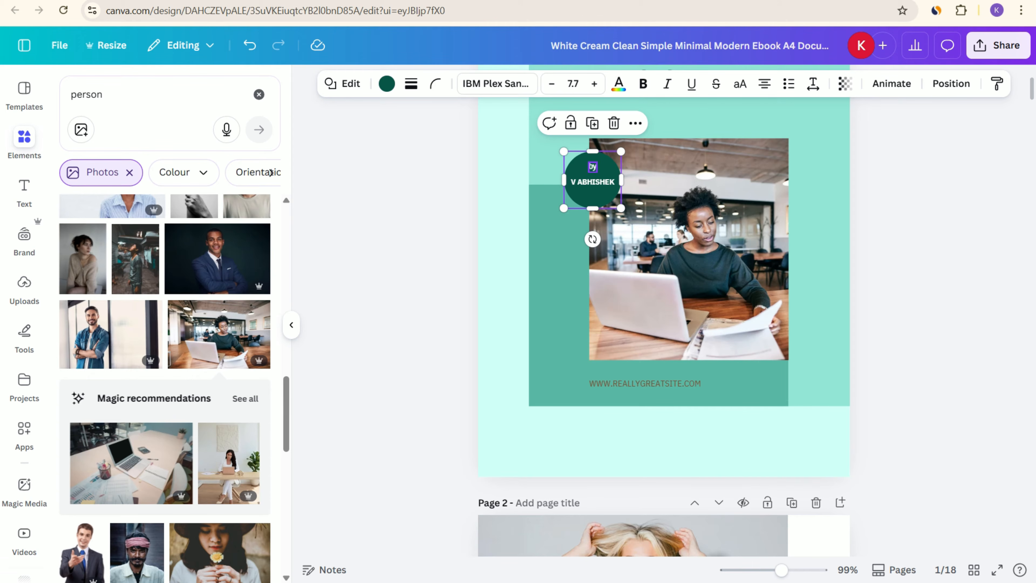
key("Escape")
left_click(560, 378)
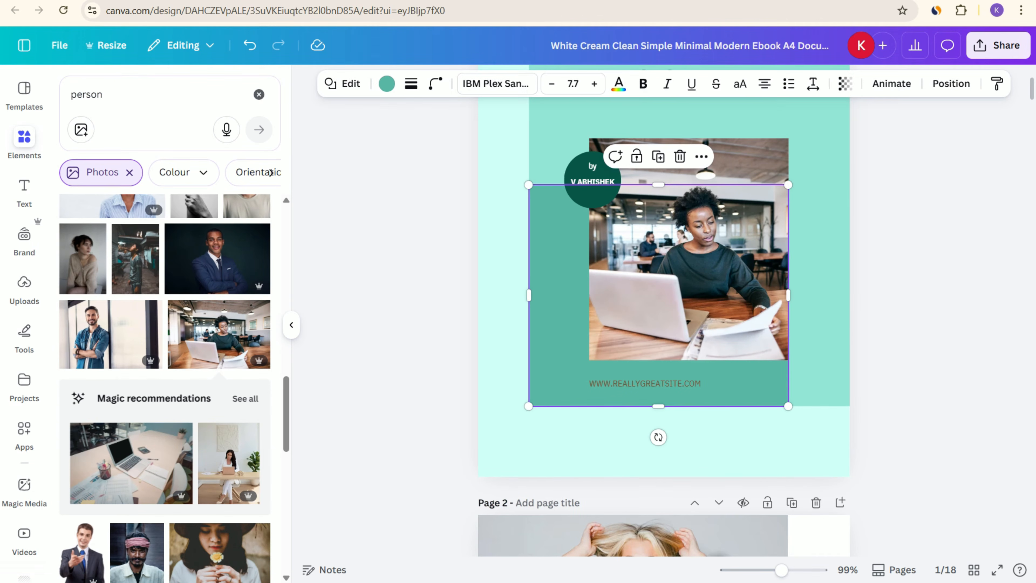
left_click(646, 384)
left_click(646, 384)
left_click(889, 385)
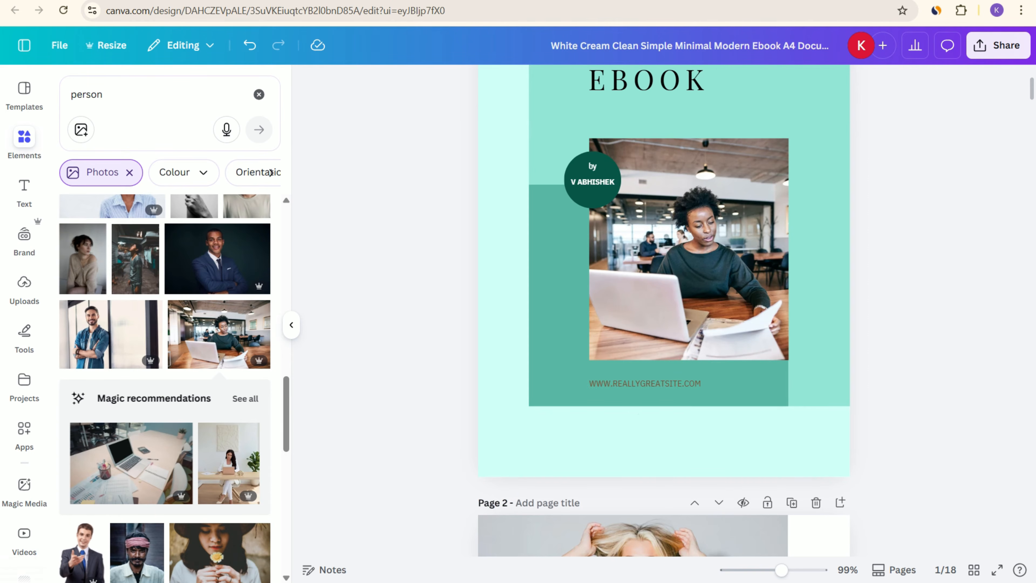
Delete the website address line below the cover photo.
left_click(690, 384)
key("Delete")
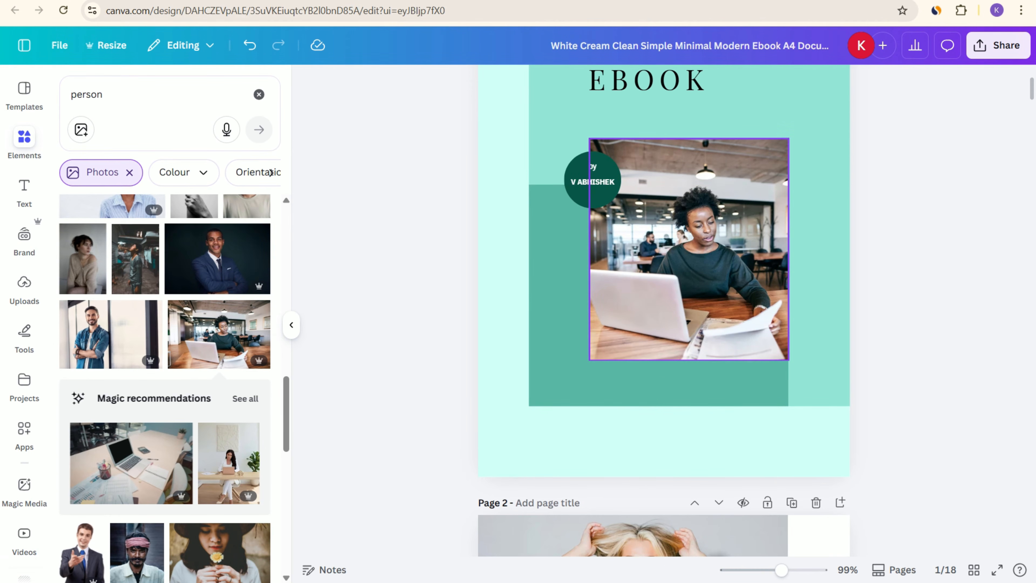
scroll(690, 347, "up", 3)
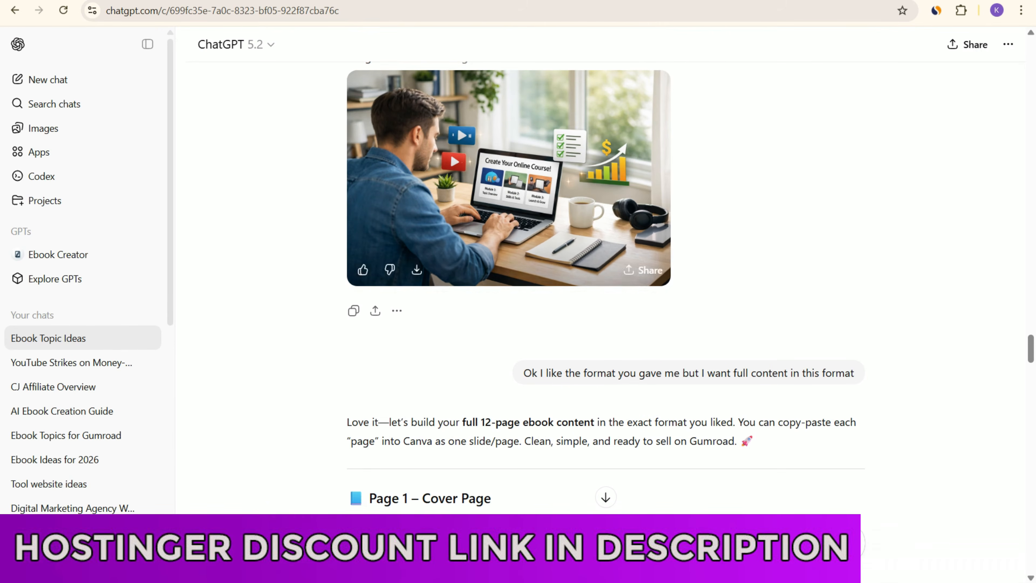
Switch to ChatGPT and copy "Creating & Launching Your First Online Course" from the title on the Page 1 cover content.
scroll(604, 286, "down", 3)
scroll(606, 279, "down", 4)
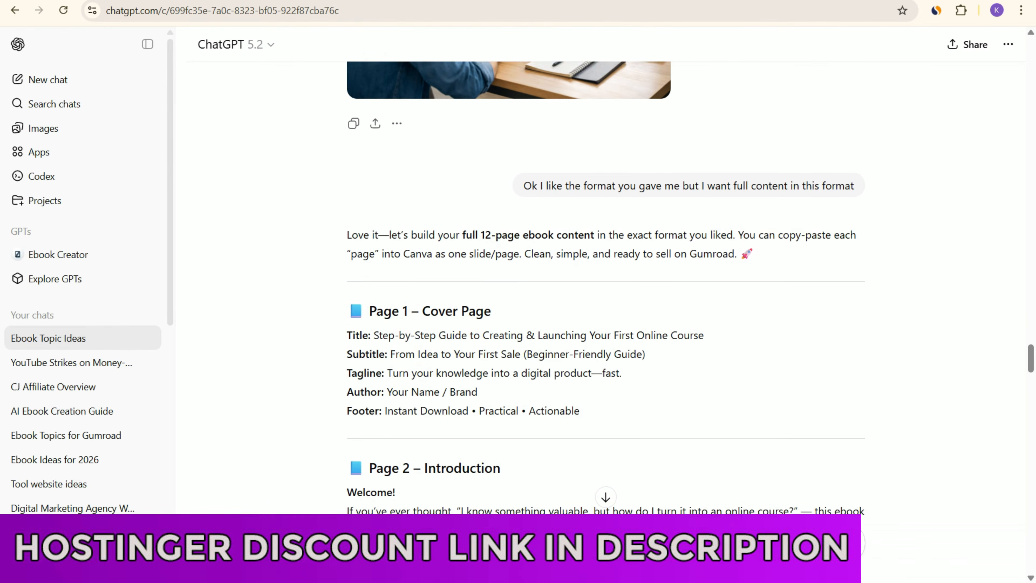
left_click_drag(374, 253, 704, 252)
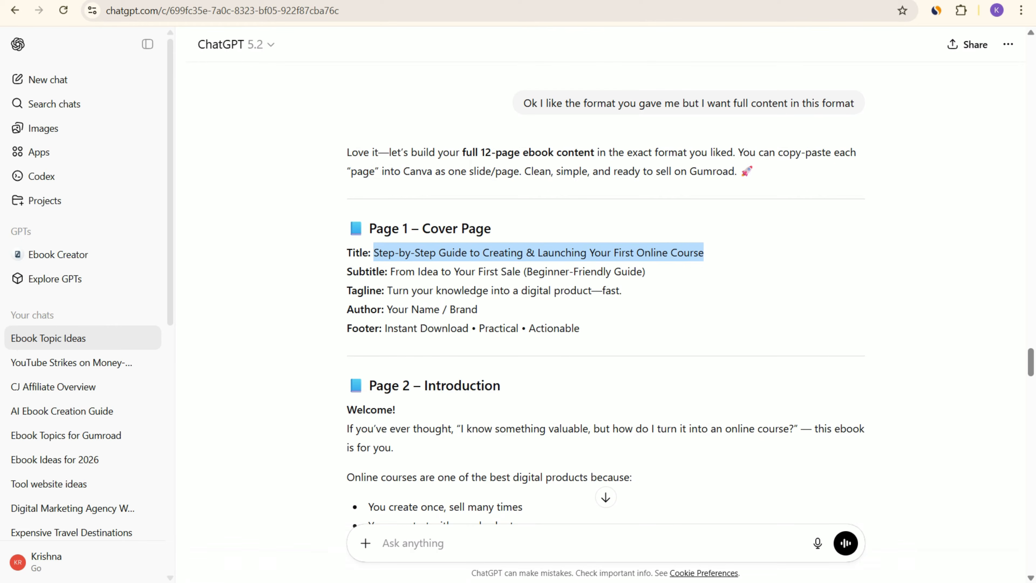
left_click(705, 254)
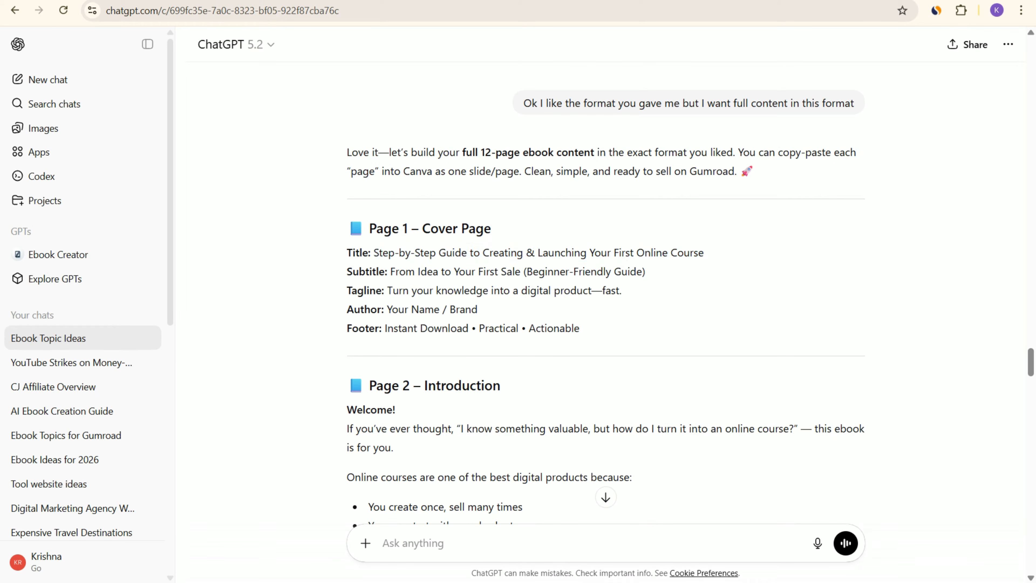
left_click_drag(483, 252, 704, 253)
key("ctrl+c")
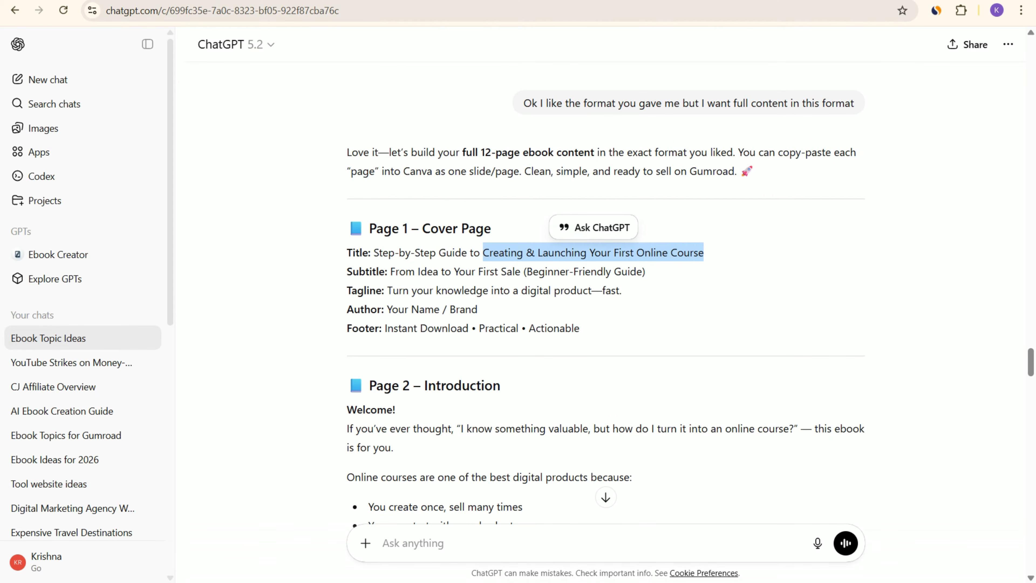
Back in Canva, replace the cover title "SPOTLIGHT EBOOK" with the copied text and widen its text box on both sides.
key("ctrl+Tab")
double_click(693, 200)
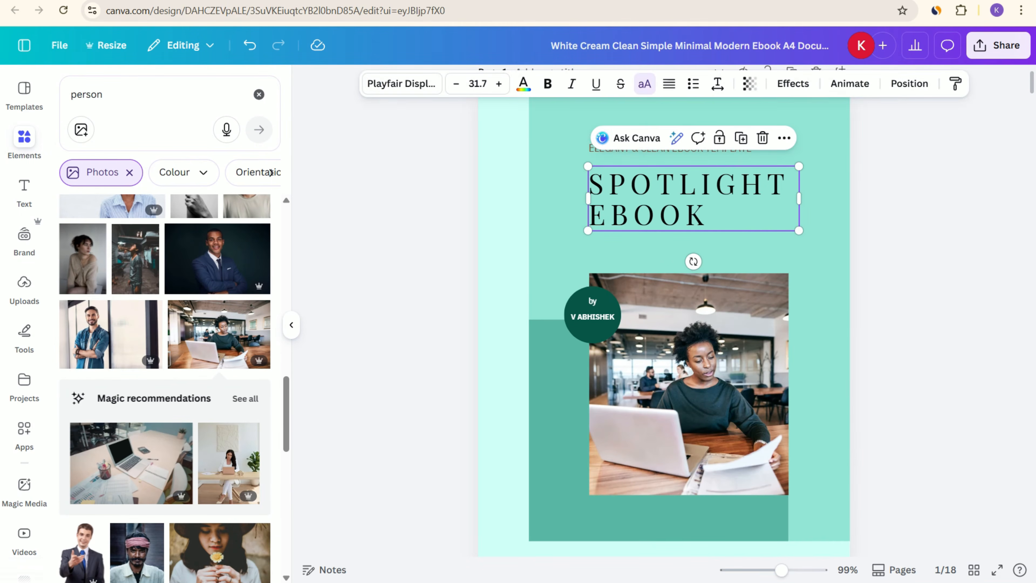
key("ctrl+v")
left_click_drag(799, 260, 806, 230)
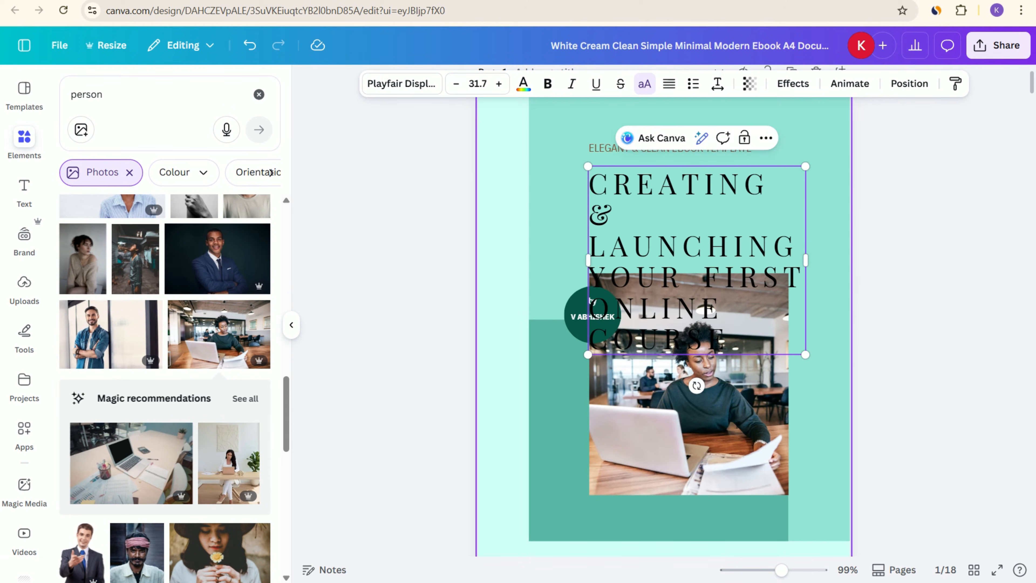
left_click_drag(588, 260, 538, 245)
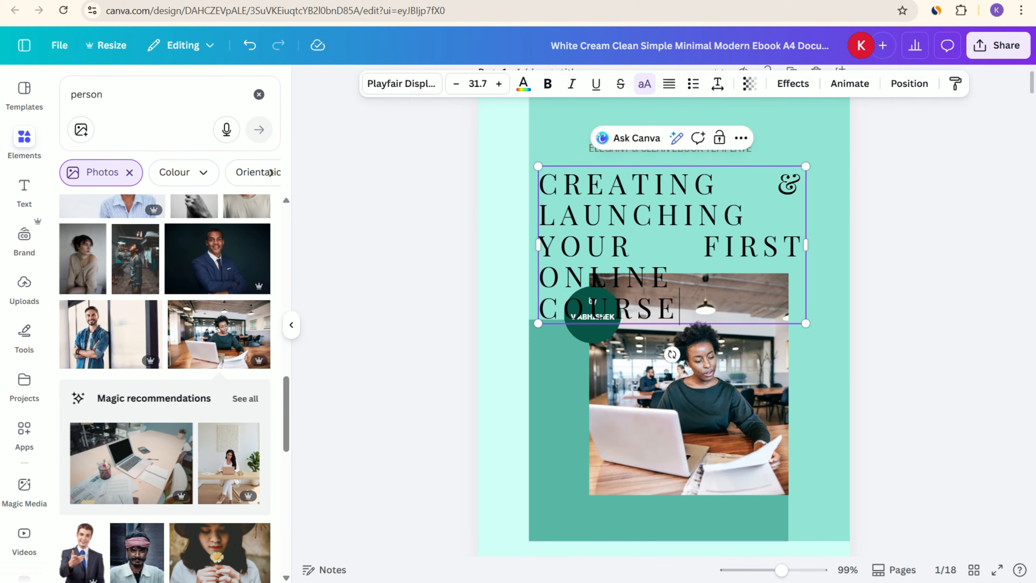
left_click_drag(806, 245, 845, 230)
Remove the space between "CREATING" and "&" in the cover title.
left_click(816, 183)
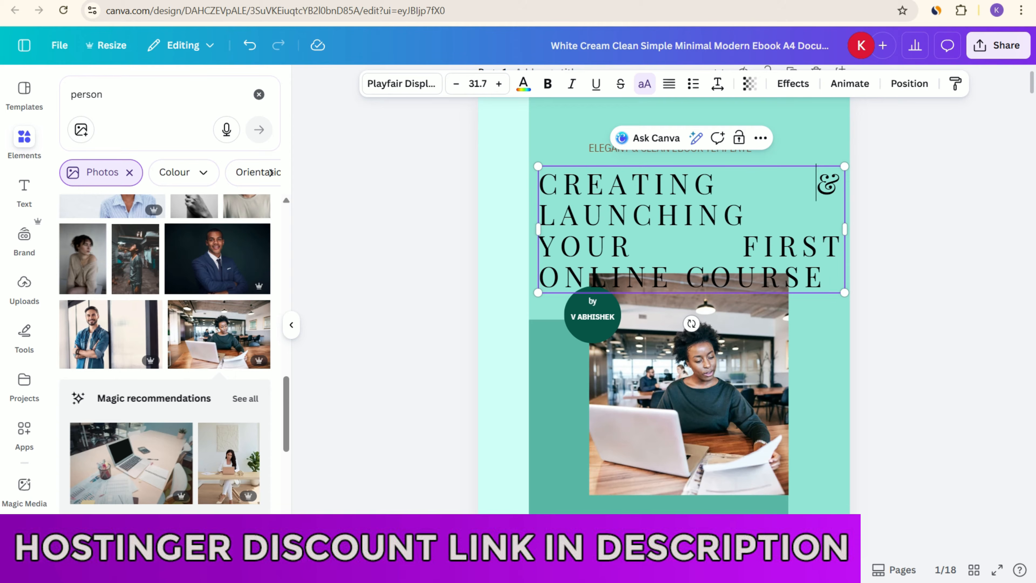
key("BackSpace")
key("BackSpace")
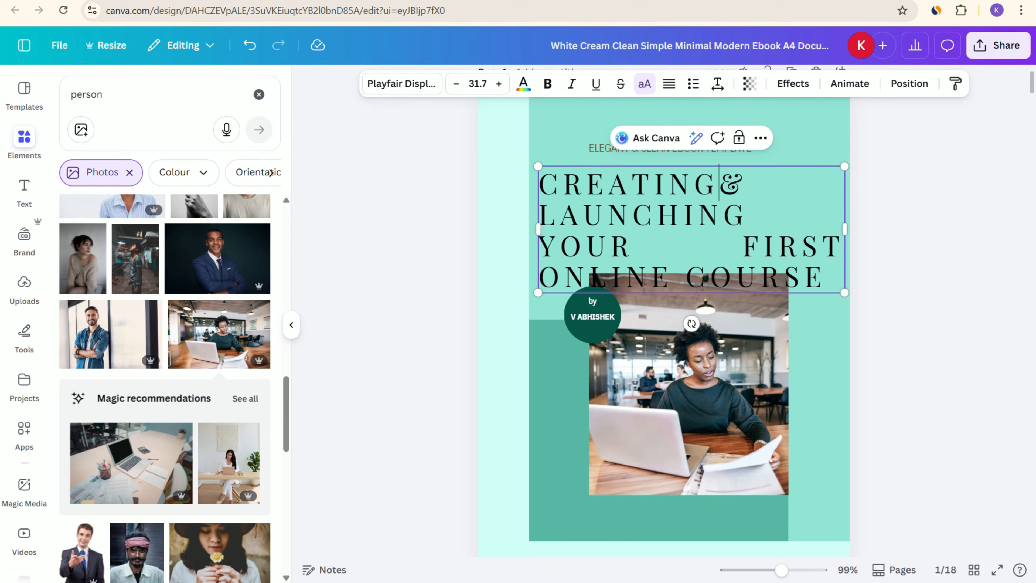
left_click(897, 232)
left_click(755, 224)
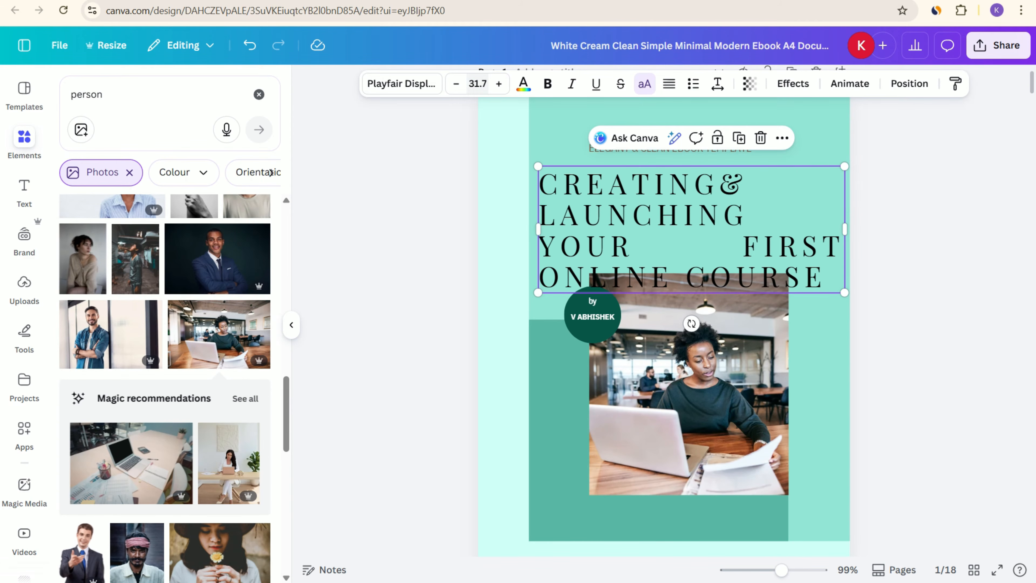
Set the cover title in bold Montserrat and narrow its text box to about the width of "CREATING &".
left_click(402, 83)
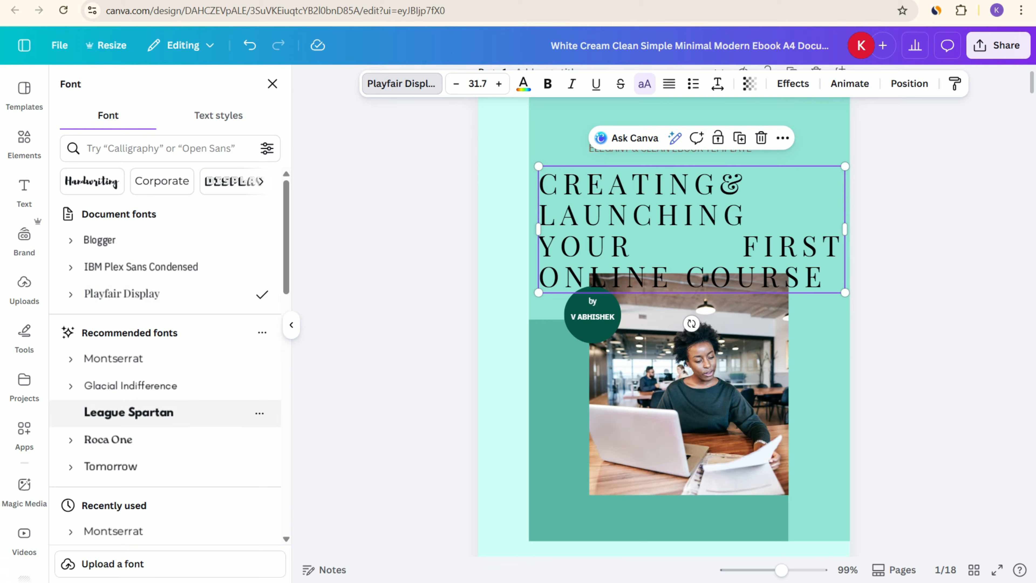
left_click(123, 359)
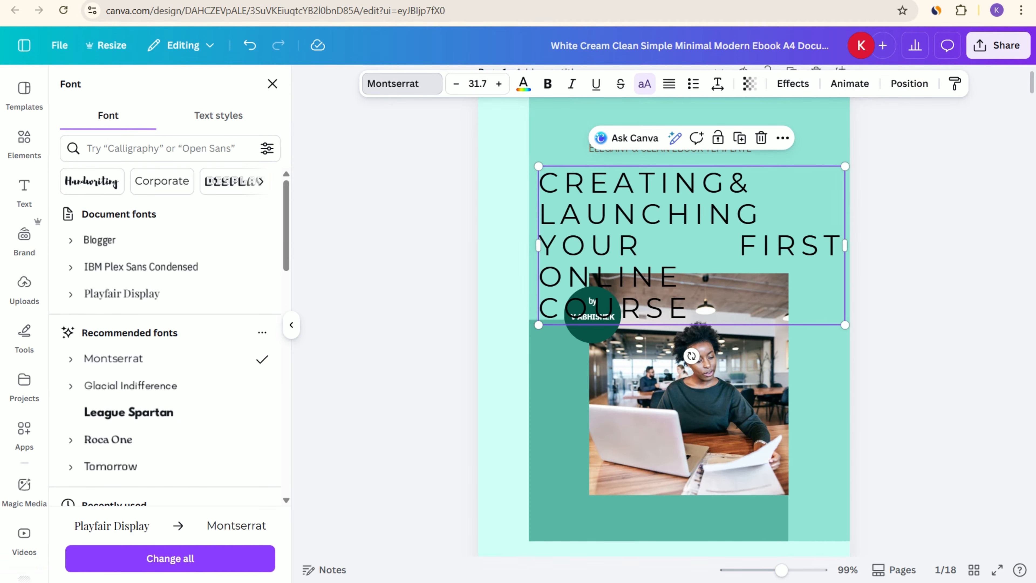
left_click(548, 83)
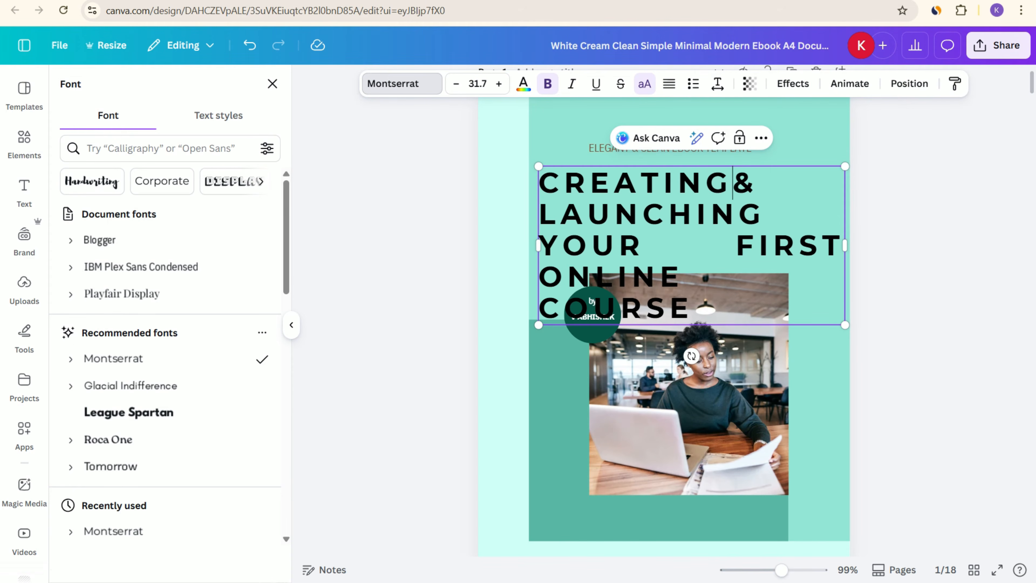
left_click_drag(845, 245, 774, 245)
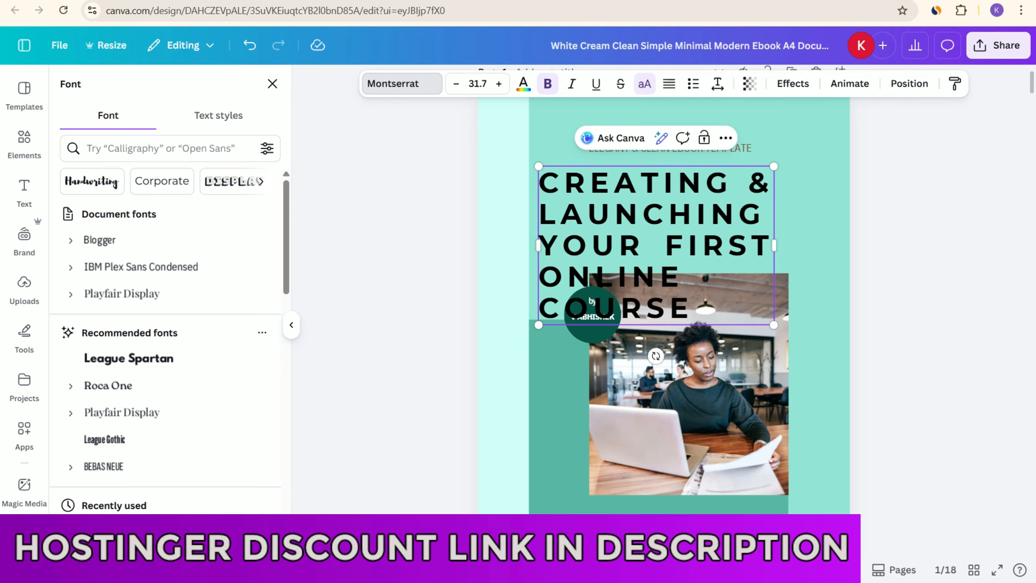
left_click(711, 214)
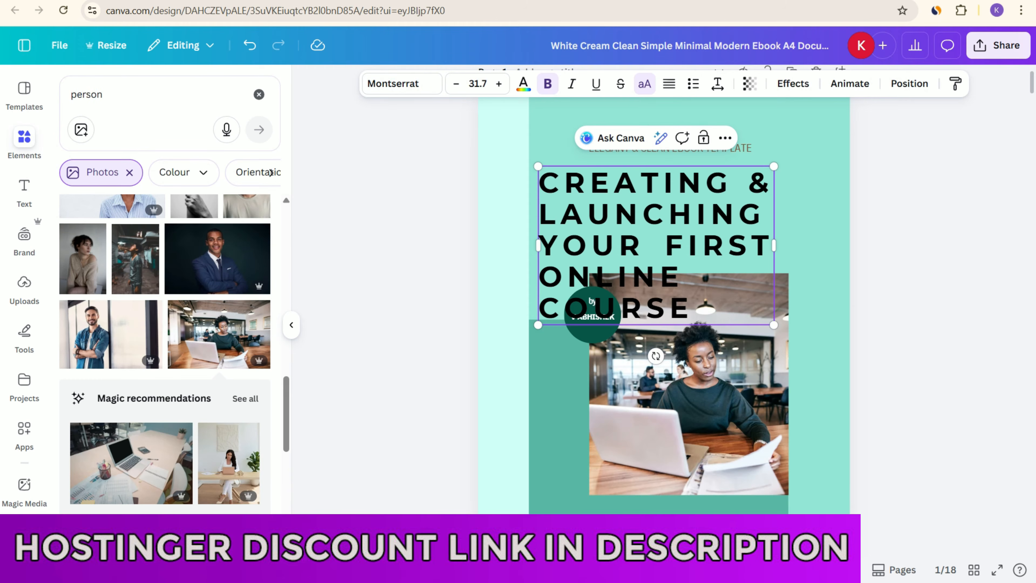
Move the "ELEGANT & CLEAN EBOOK TEMPLATE" subtitle and the cover title up, away from the author badge.
scroll(690, 286, "down", 1)
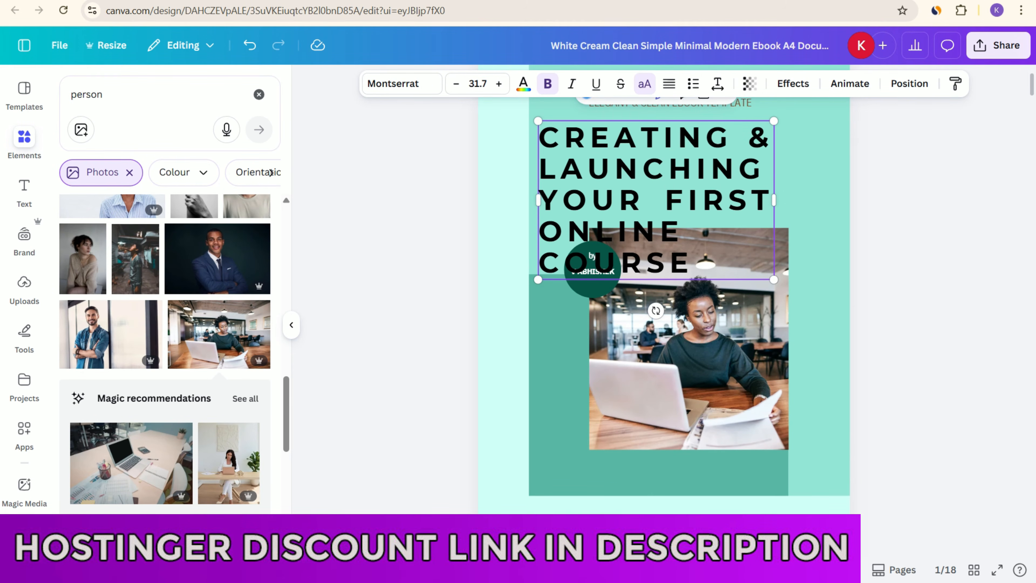
scroll(690, 286, "up", 2)
left_click(918, 286)
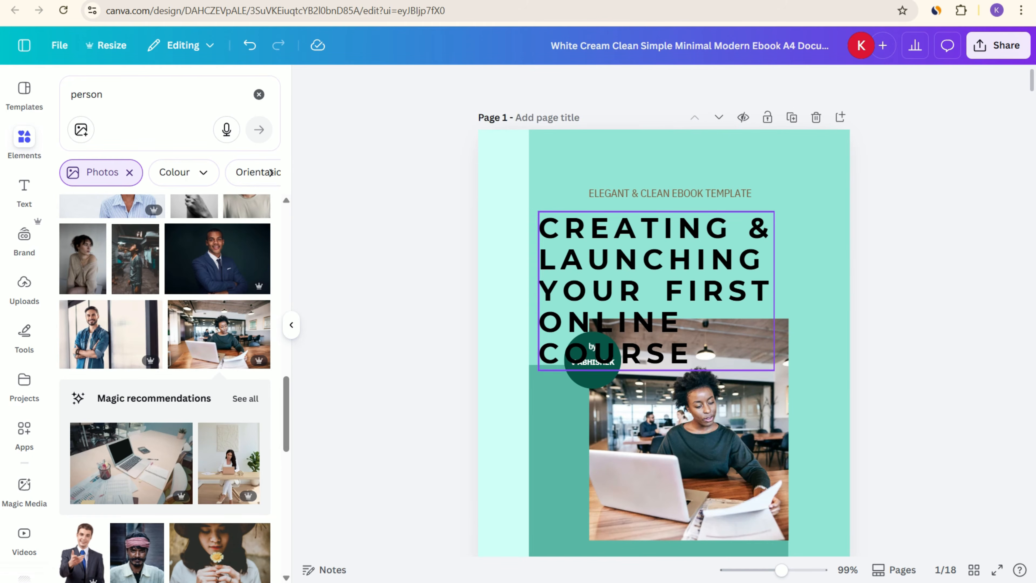
left_click(656, 291)
scroll(690, 343, "down", 2)
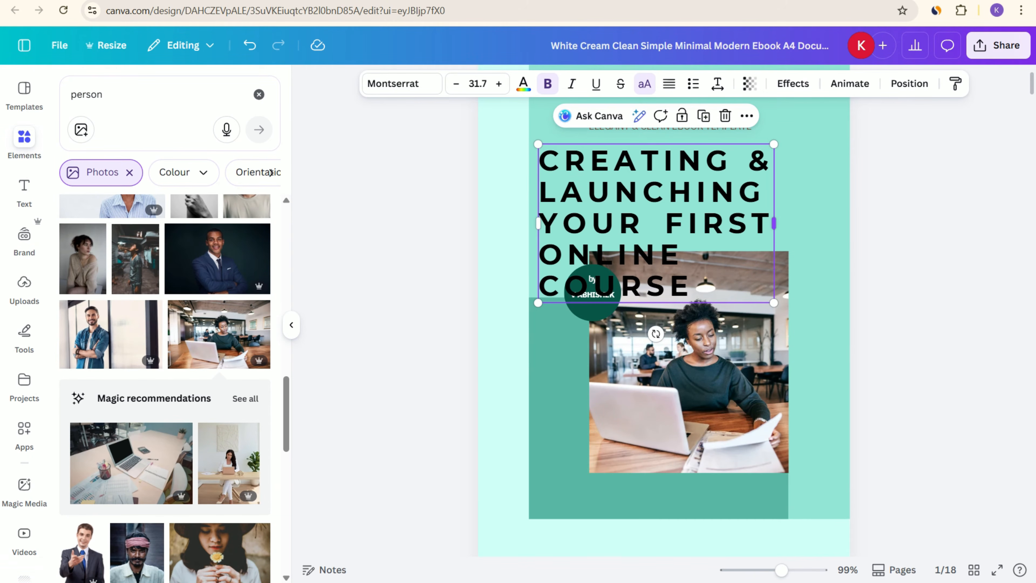
scroll(665, 327, "down", 3)
scroll(665, 327, "up", 5)
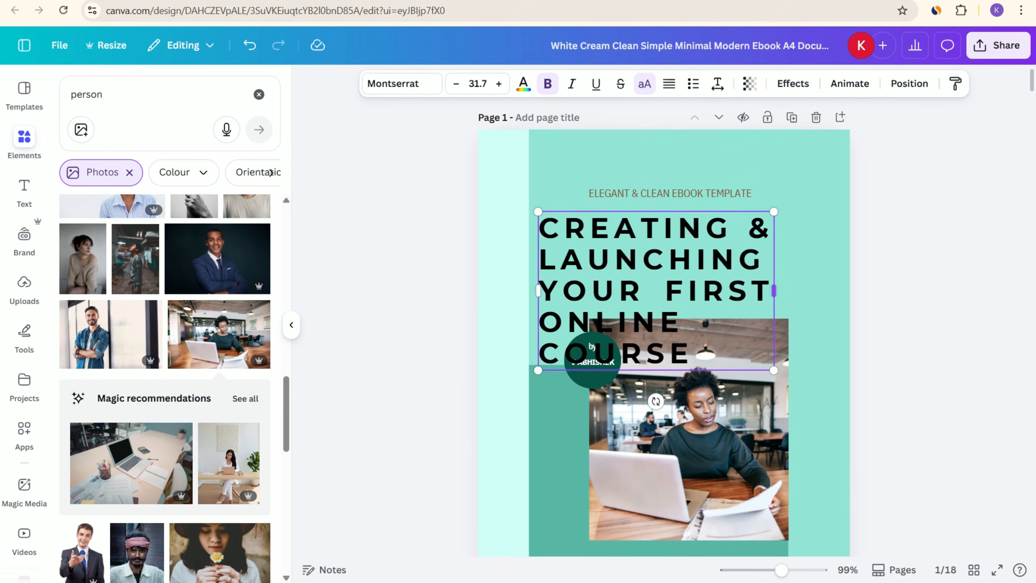
left_click(673, 206)
left_click(670, 194)
left_click_drag(671, 194, 670, 165)
left_click_drag(663, 261, 663, 228)
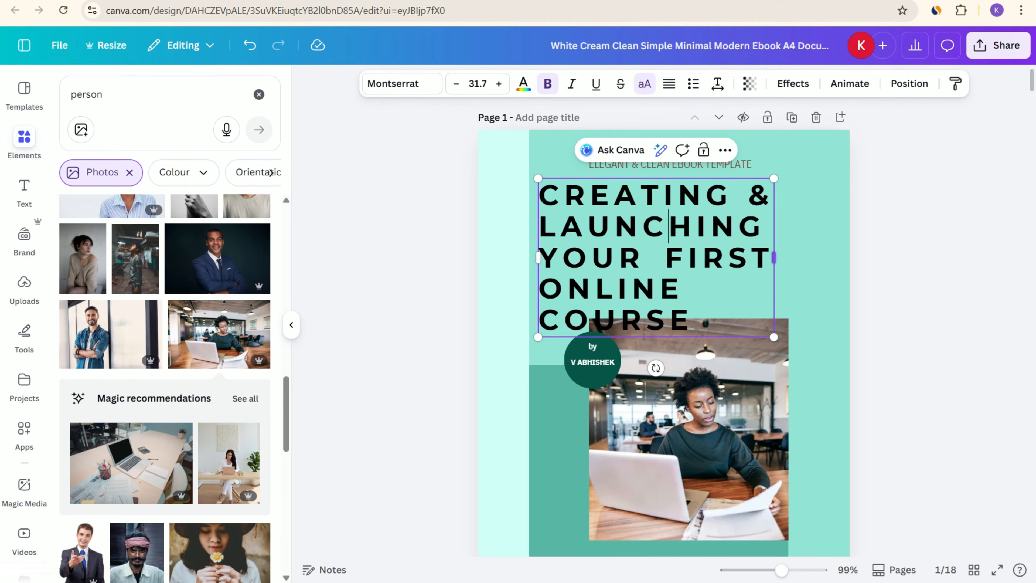
Change the cover title's alignment from justified to left-aligned.
left_click(669, 84)
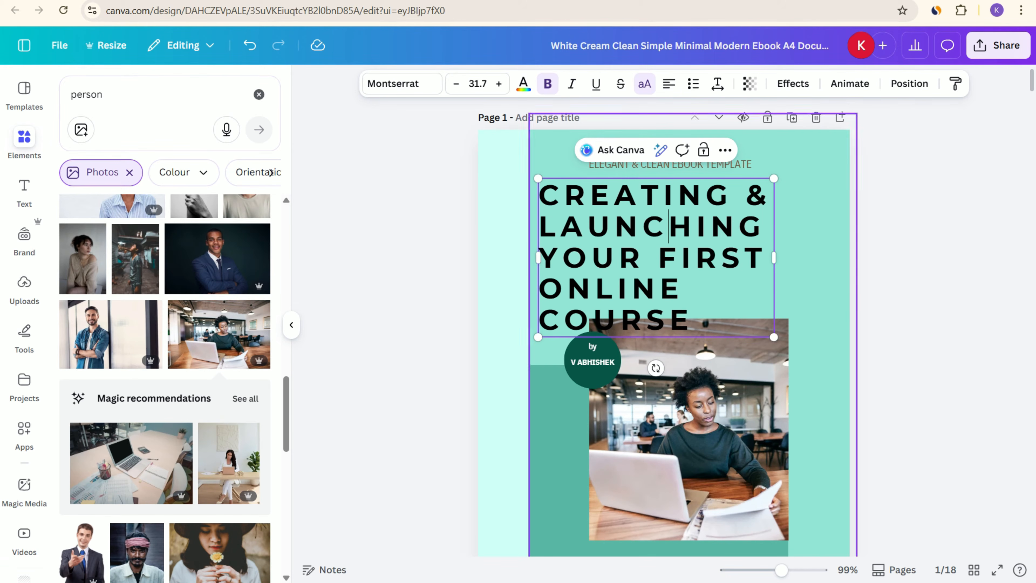
left_click(670, 84)
left_click(669, 84)
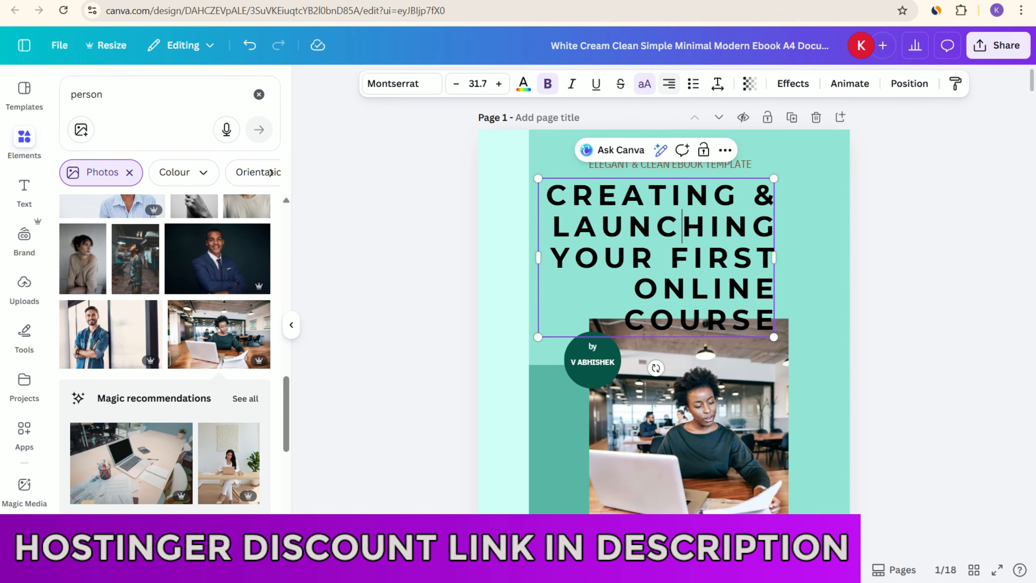
left_click(669, 84)
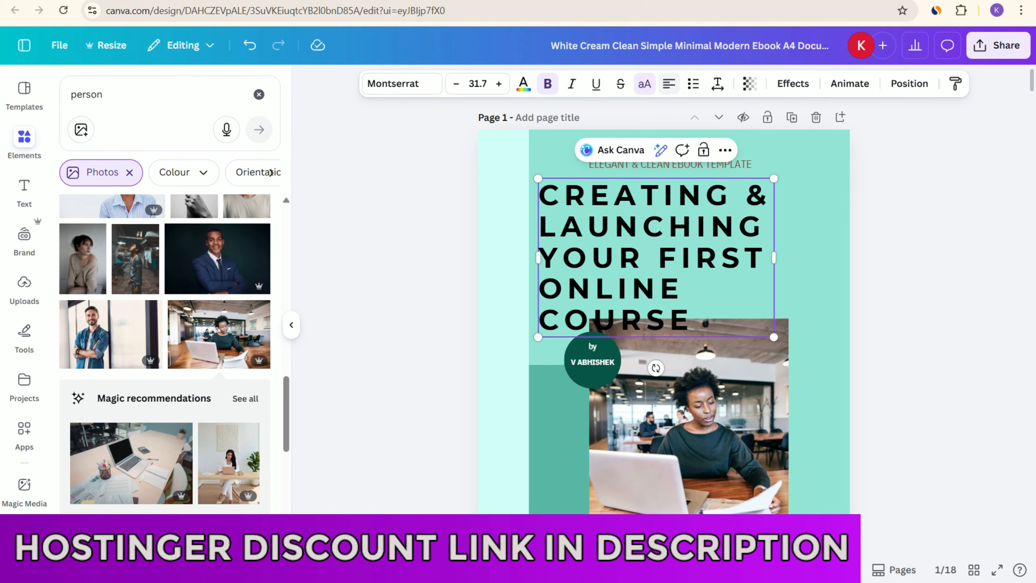
Widen the cover title's text box almost to the page's right edge and reduce its font size to 23.7.
left_click_drag(774, 257, 835, 257)
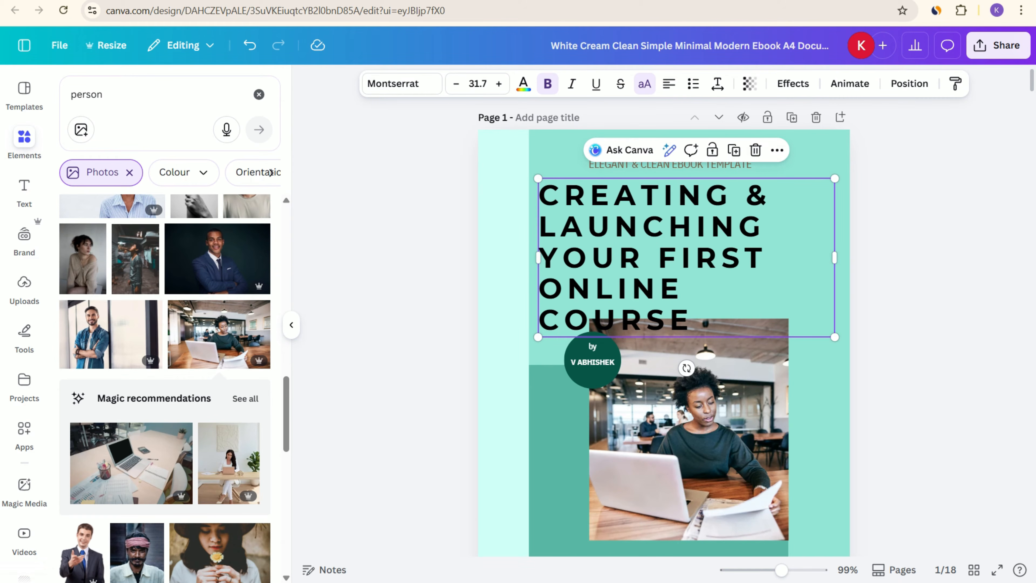
left_click(456, 83)
left_click(456, 83)
left_click(457, 83)
left_click(456, 83)
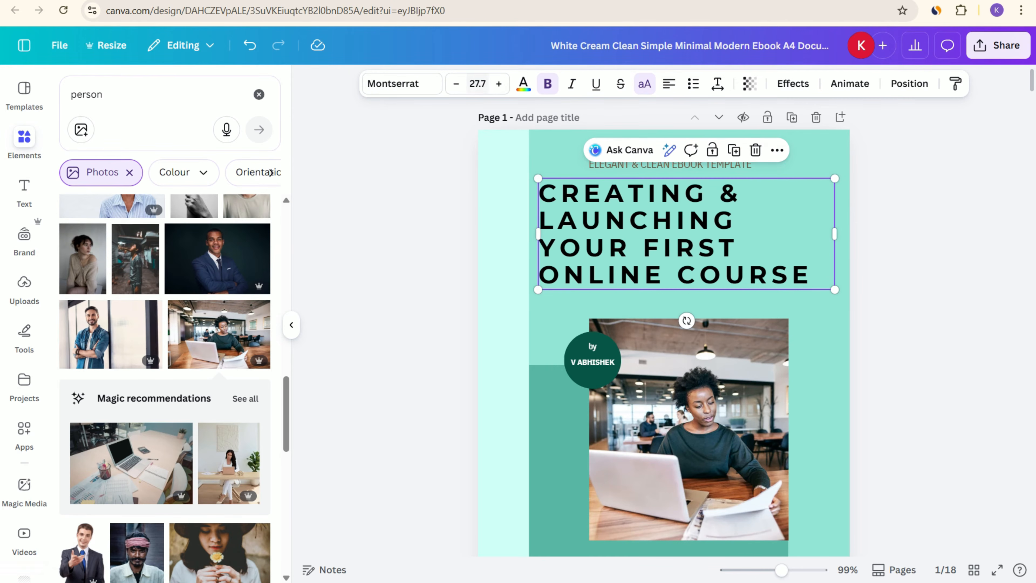
left_click(456, 84)
left_click(456, 83)
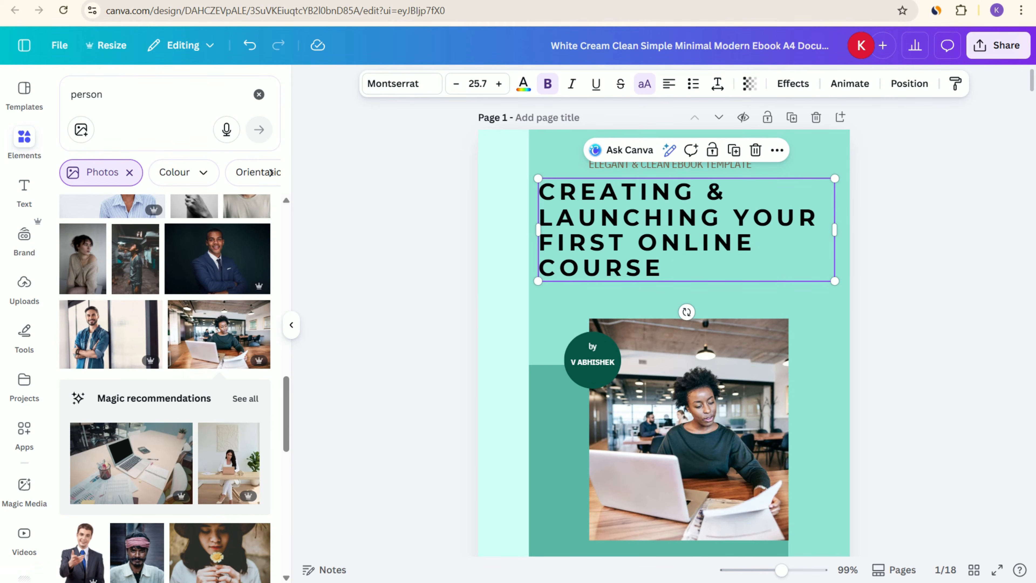
mouse_move(835, 230)
left_mouse_down()
mouse_move(913, 218)
mouse_move(844, 230)
left_mouse_up()
left_click(456, 84)
left_click(456, 83)
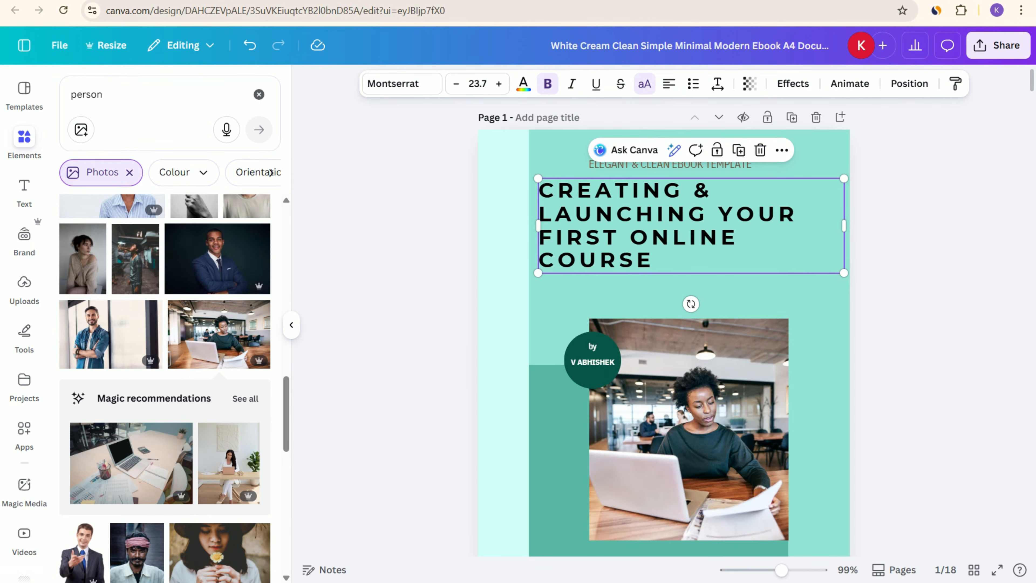
Try removing the space before "LAUNCHING" and closing up the text around the "&" in the cover title.
left_click(556, 214)
key("Left")
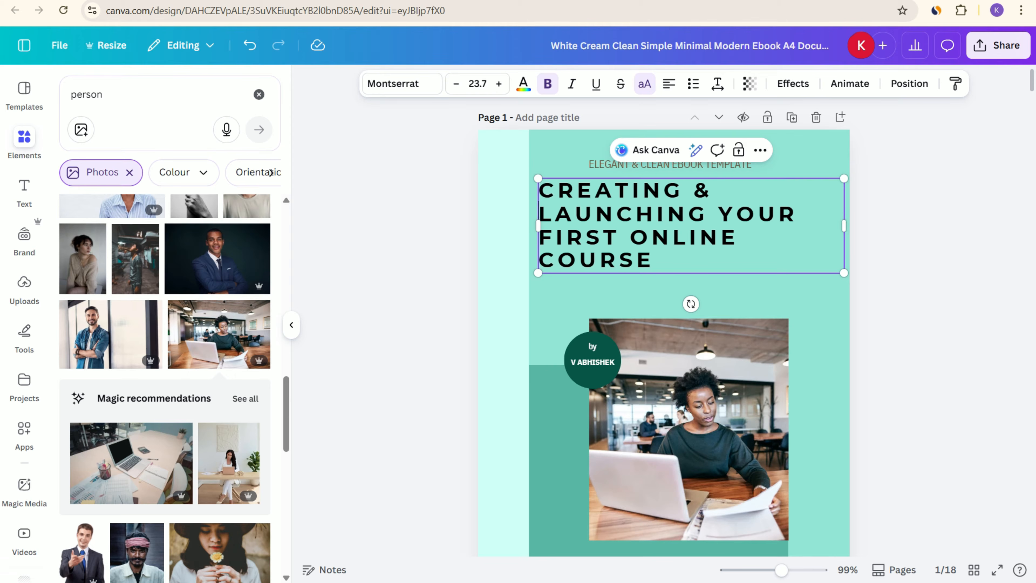
key("BackSpace")
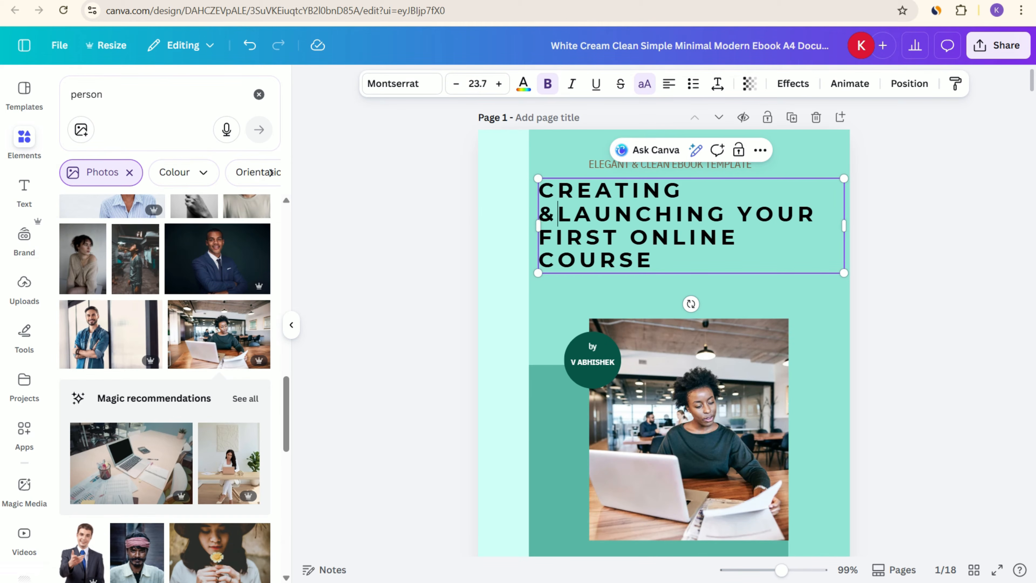
key("BackSpace")
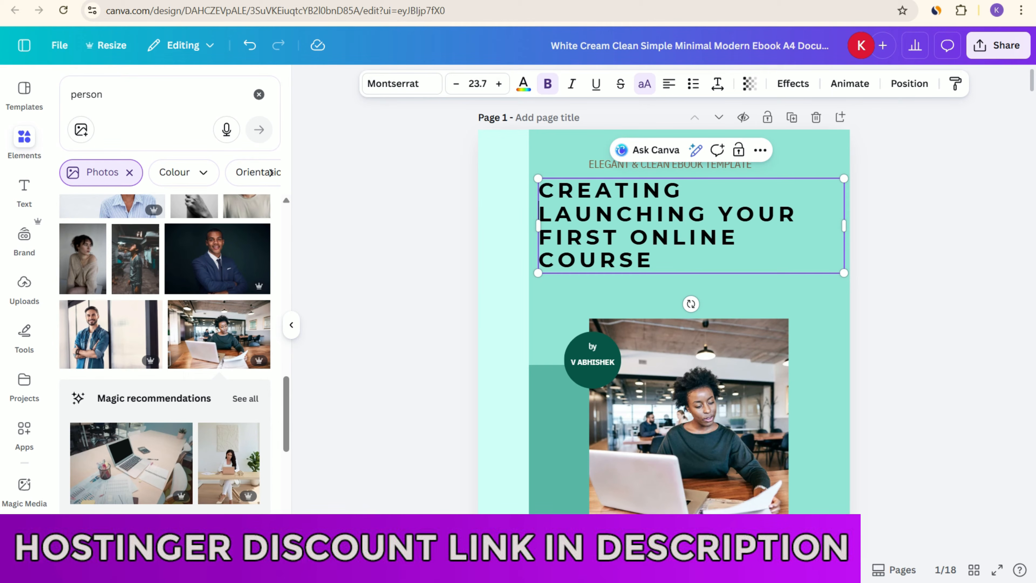
key("ctrl+z")
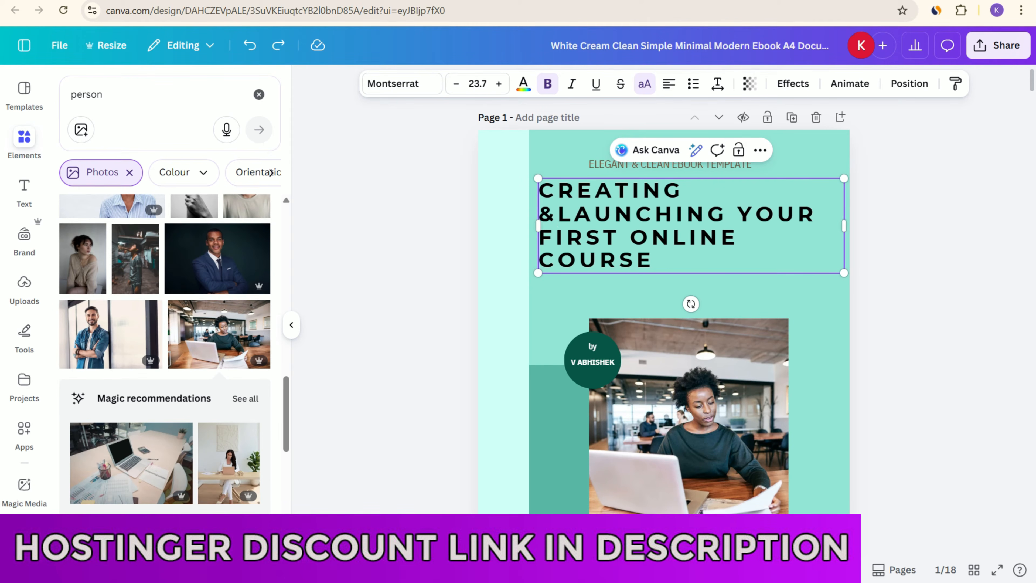
key("BackSpace")
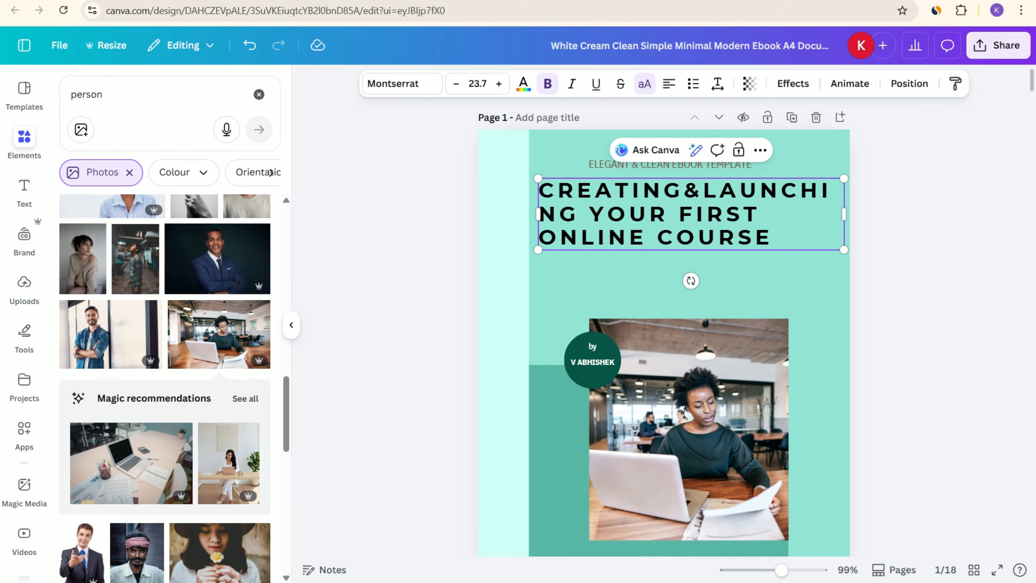
key("ctrl+z")
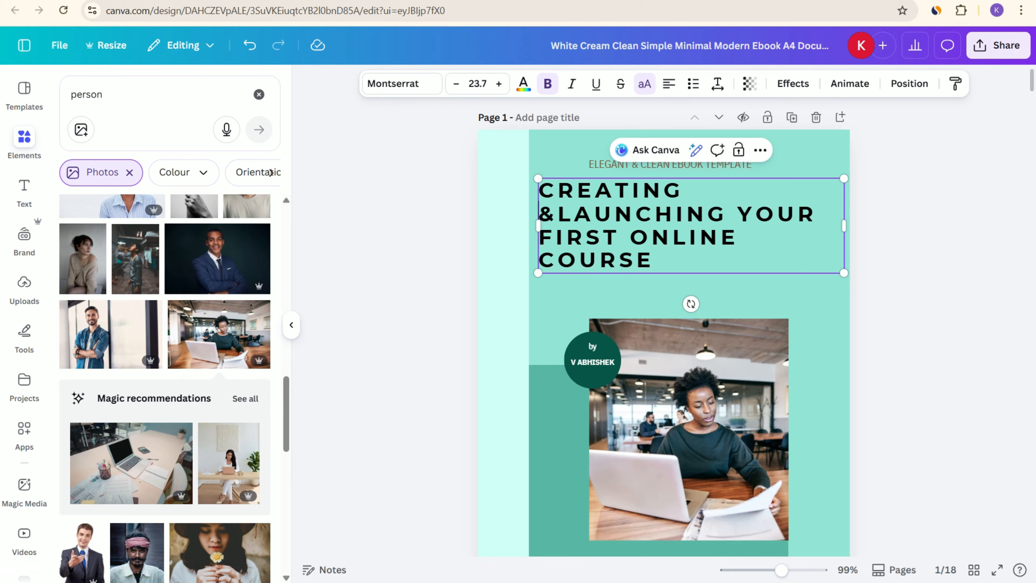
Reduce the cover title's font size to 22.7.
left_click(456, 83)
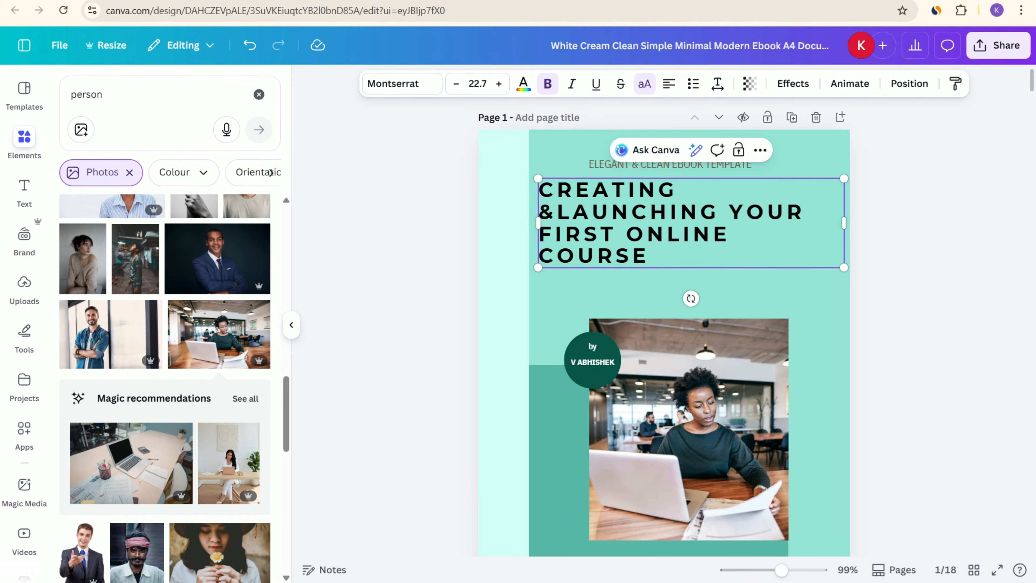
key("BackSpace")
scroll(664, 319, "down", 1)
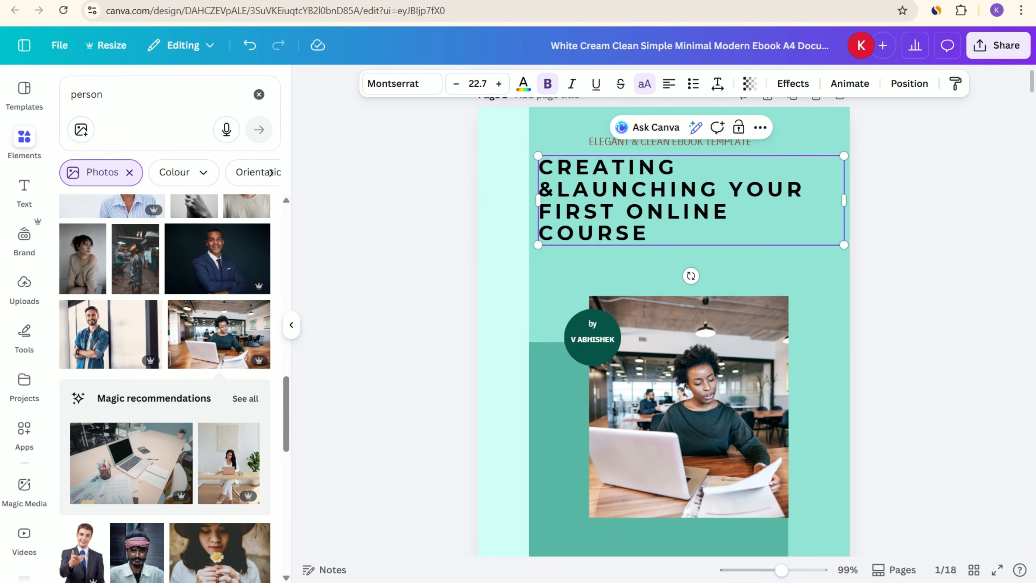
key("Escape")
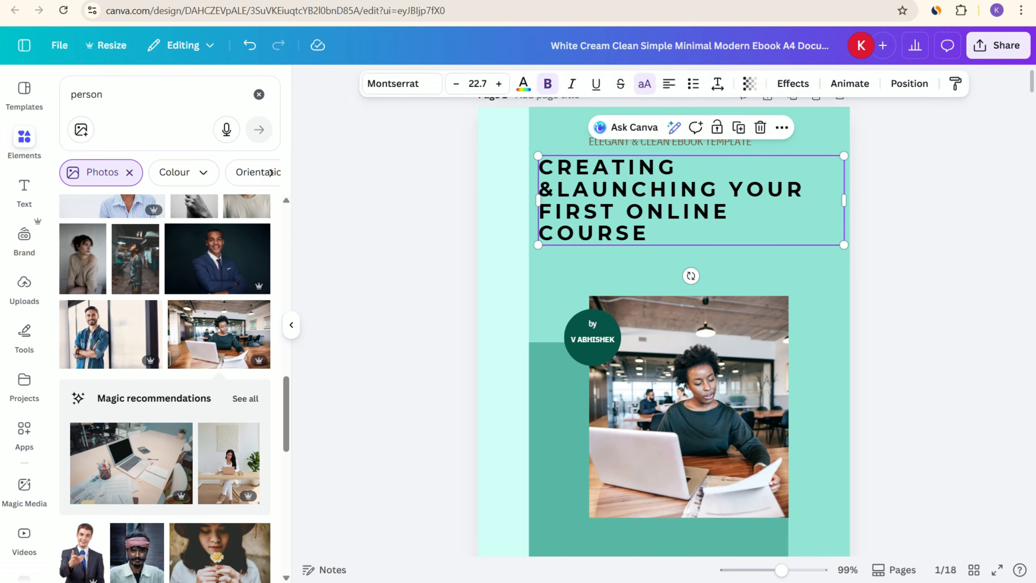
Tighten the cover title's letter spacing and insert a space between "&" and "LAUNCHING".
left_click(718, 84)
left_click_drag(687, 139, 678, 138)
left_click(718, 83)
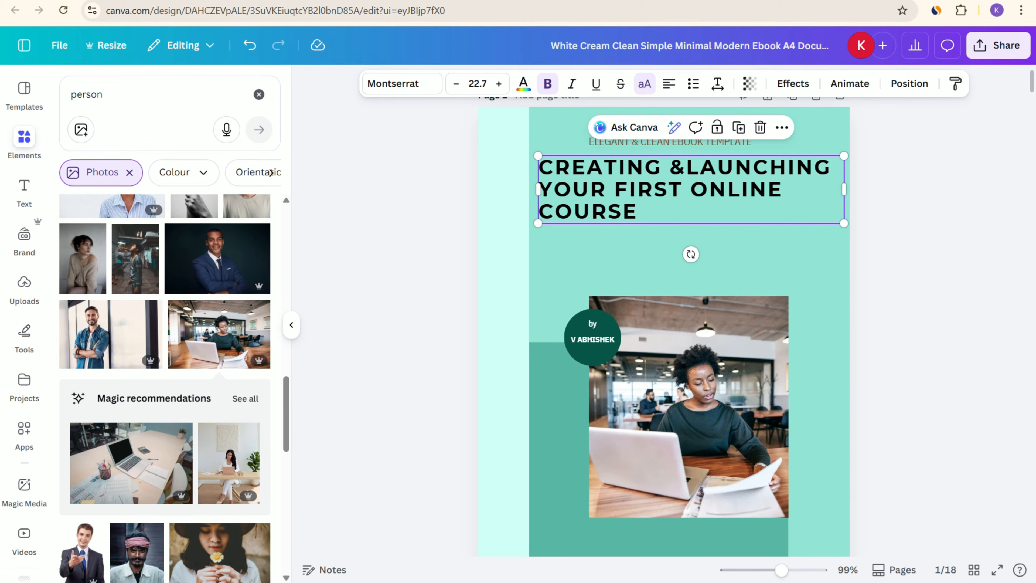
left_click(686, 167)
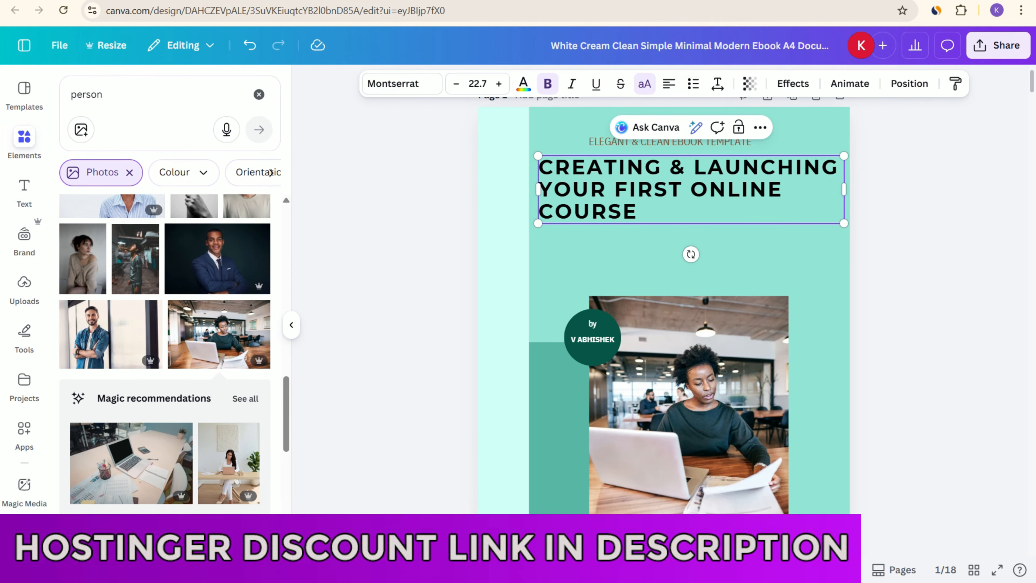
Centre-align the cover title and reduce its font size to 20.7.
scroll(667, 290, "down", 1)
scroll(689, 290, "up", 1)
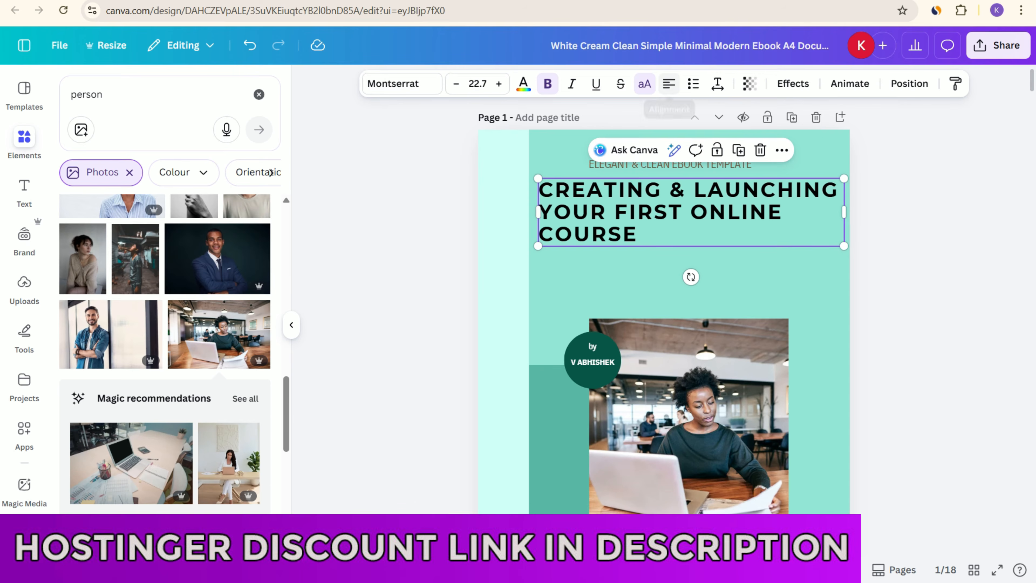
left_click(669, 83)
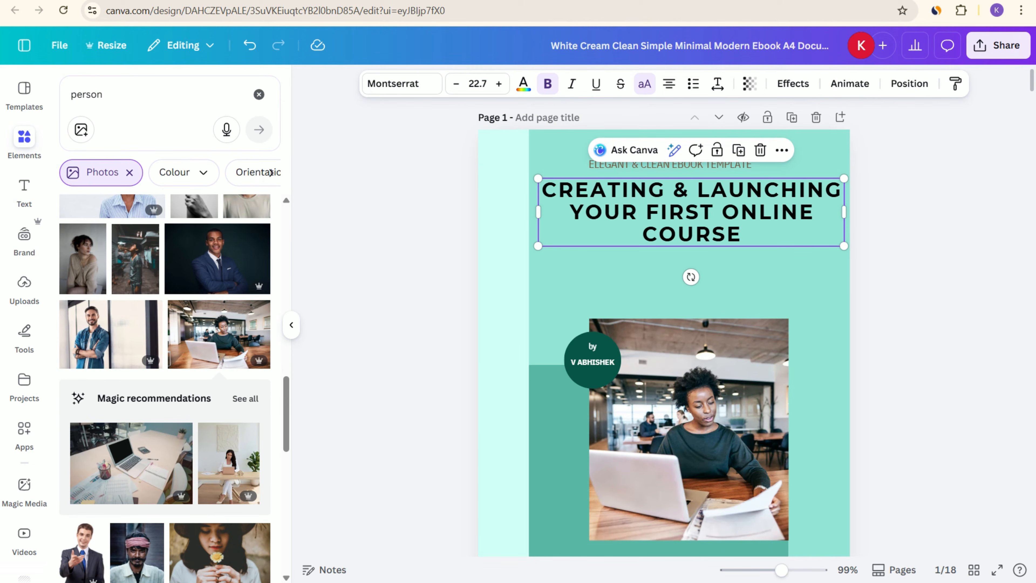
scroll(689, 318, "down", 1)
scroll(689, 318, "up", 1)
left_click(456, 83)
left_click(456, 84)
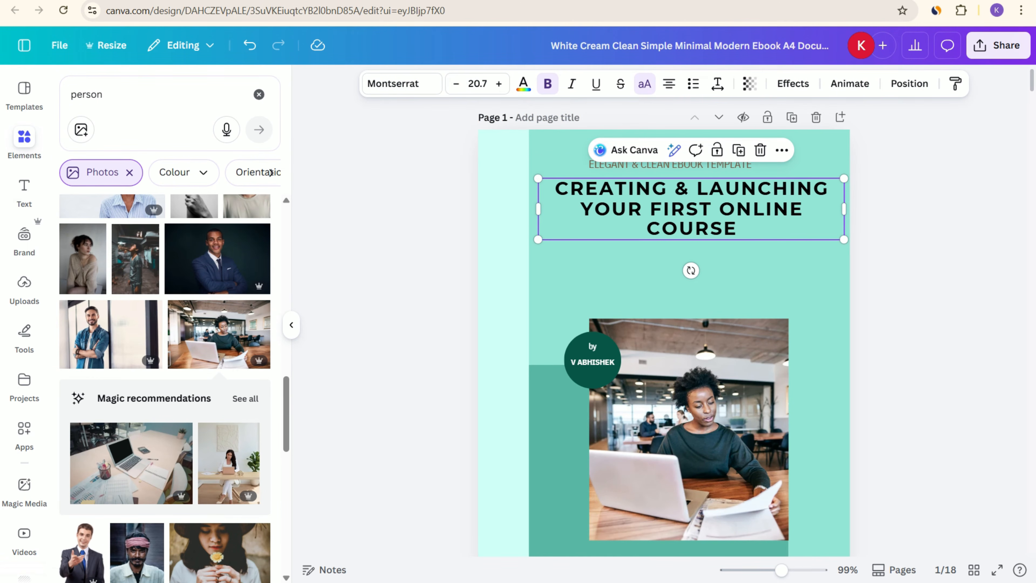
Move the cover title down towards the photo and shift the subtitle slightly right and down above it.
scroll(689, 261, "down", 1)
left_click_drag(691, 187, 693, 218)
left_click_drag(670, 141, 683, 149)
left_click(914, 245)
scroll(914, 245, "up", 1)
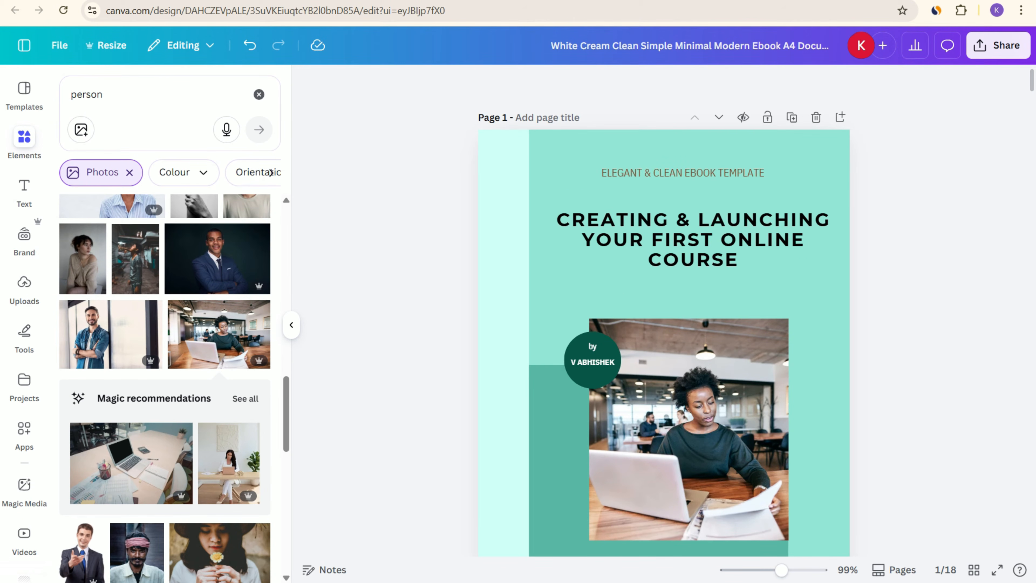
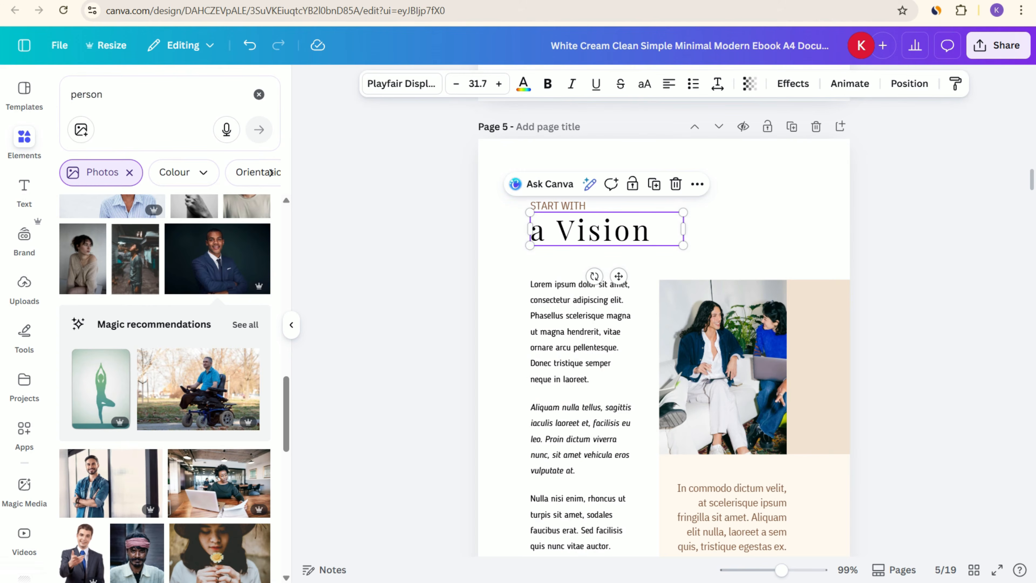
Replace the page 5 heading with "Find a Profitable Course Idea" in a widened text box with letter spacing 0.
type("Find a Profitable Course Idea")
left_click_drag(682, 258, 921, 254)
left_click(717, 83)
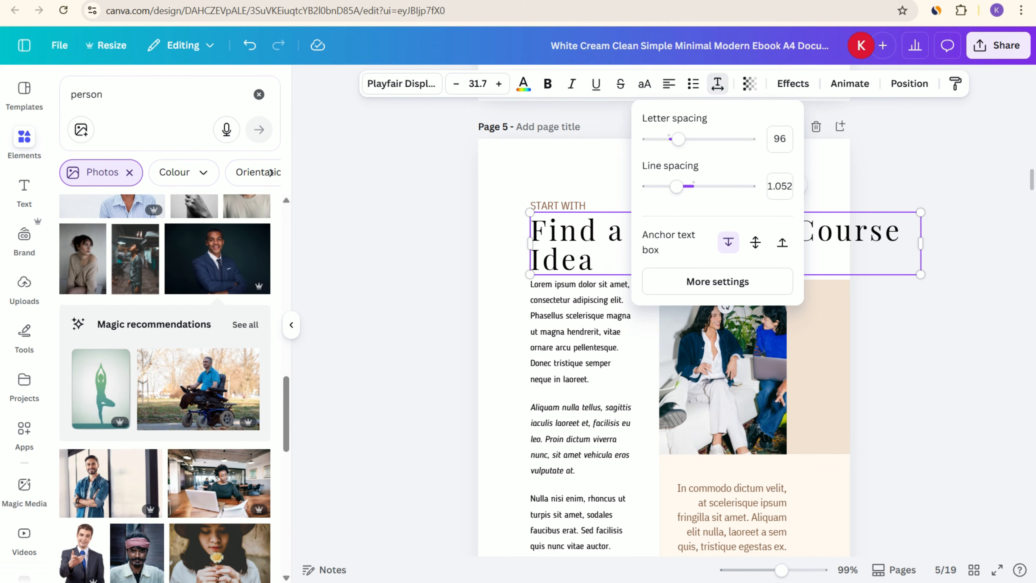
left_click_drag(678, 139, 668, 139)
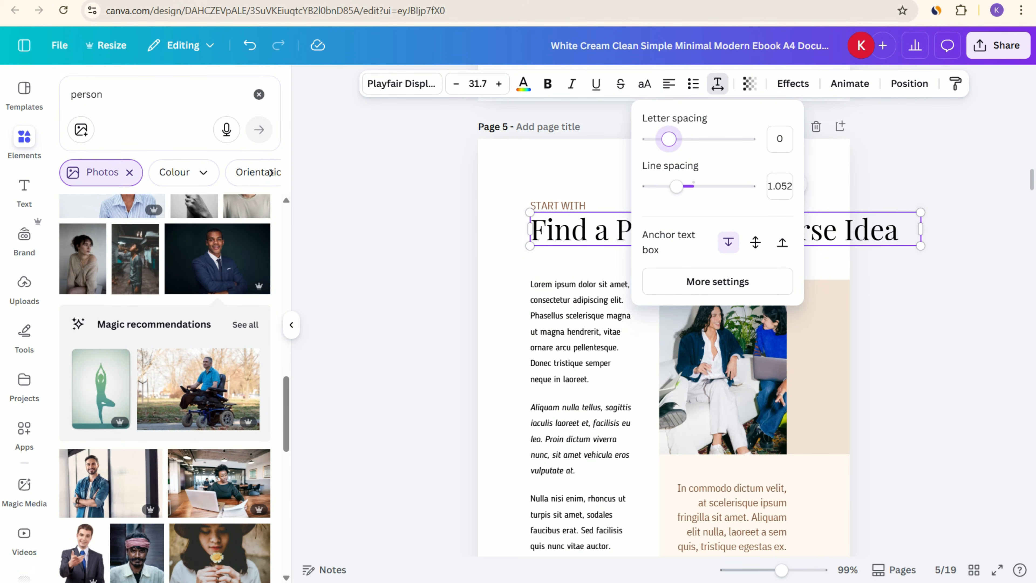
Reduce the page 5 heading "Find a Profitable Course Idea" to font size 20.
key("Escape")
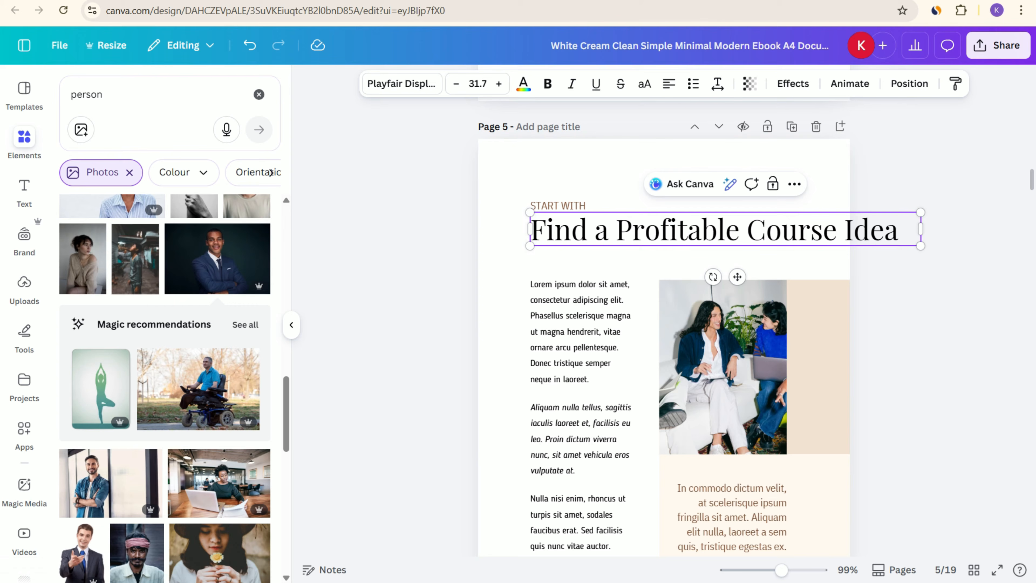
left_click(477, 84)
type("20")
key("Return")
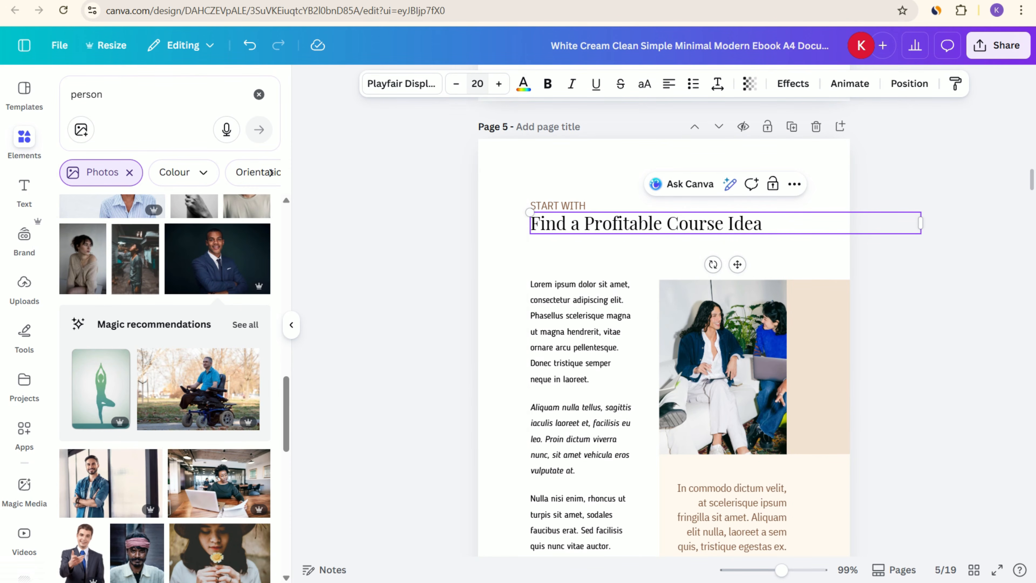
left_click(934, 335)
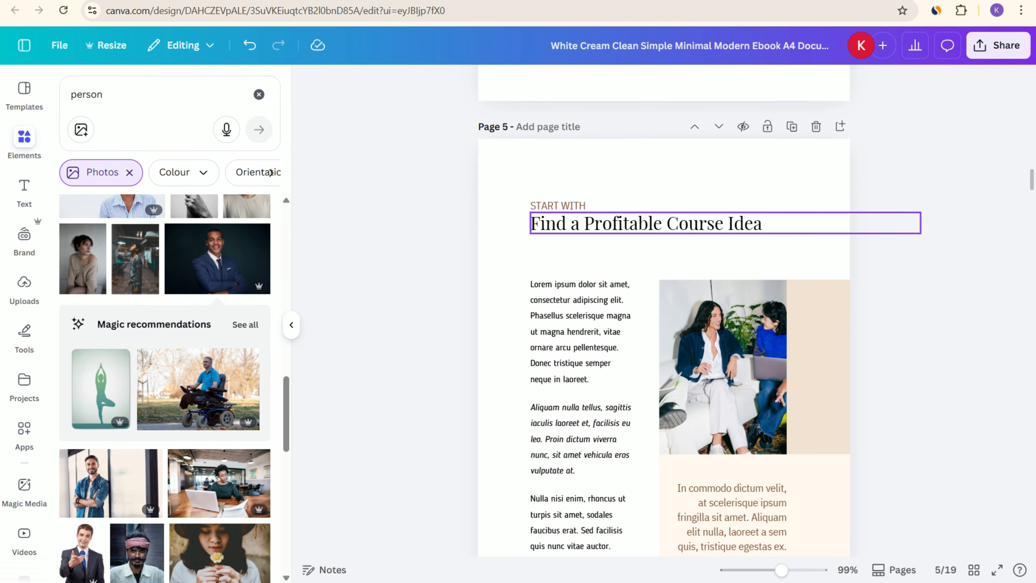
Move the page 5 heading slightly down from "START WITH" and narrow its text box to fit the text.
left_click(645, 223)
left_click_drag(645, 224, 644, 230)
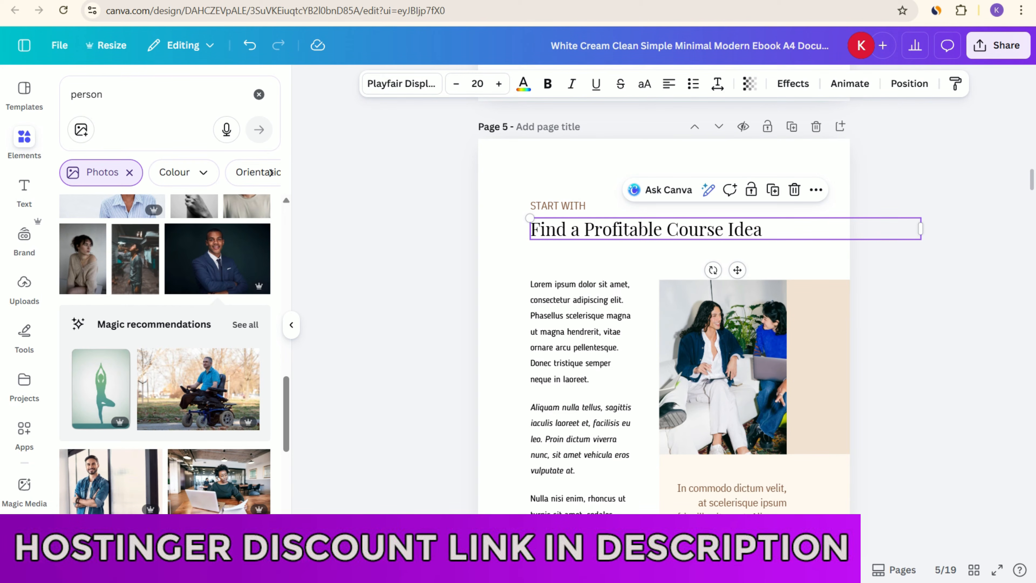
left_click_drag(921, 229, 769, 228)
left_click(898, 261)
Replace the first page 5 paragraph with ChatGPT's "Start with what you already know" text and course-type bullets, and slightly widen its text box.
scroll(755, 327, "down", 1)
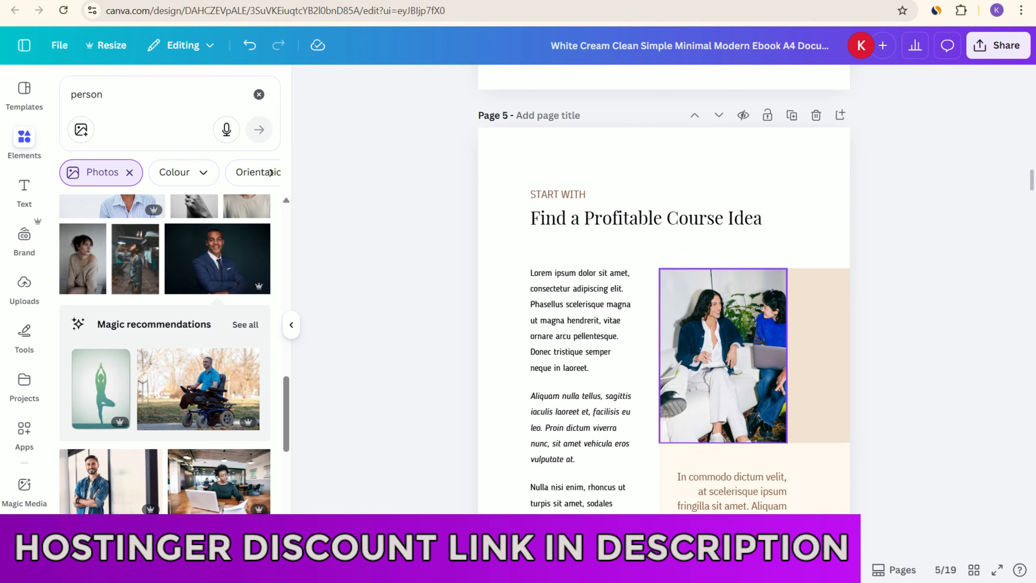
key("ctrl+shift+Tab")
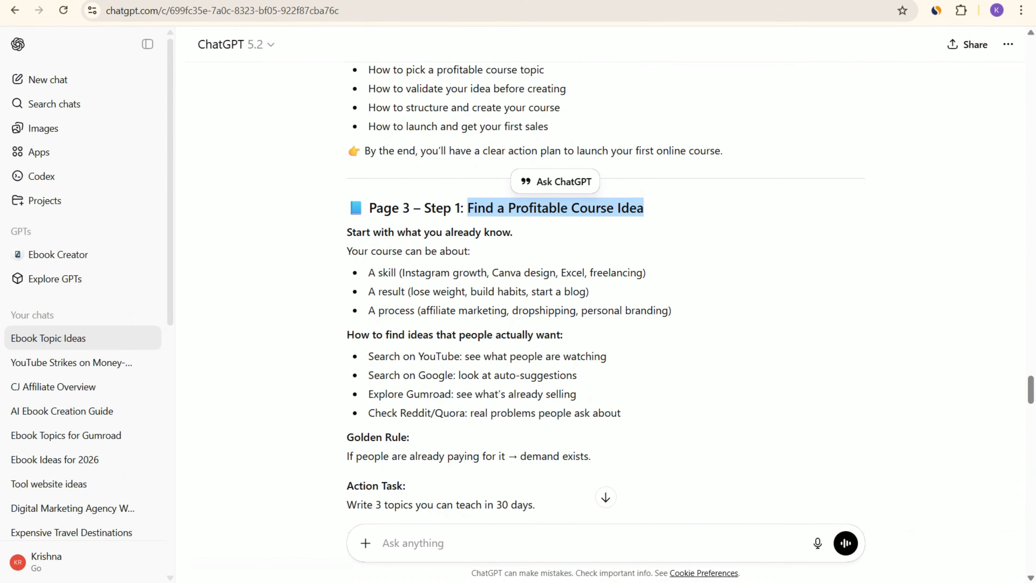
left_click_drag(347, 232, 672, 310)
key("ctrl+c")
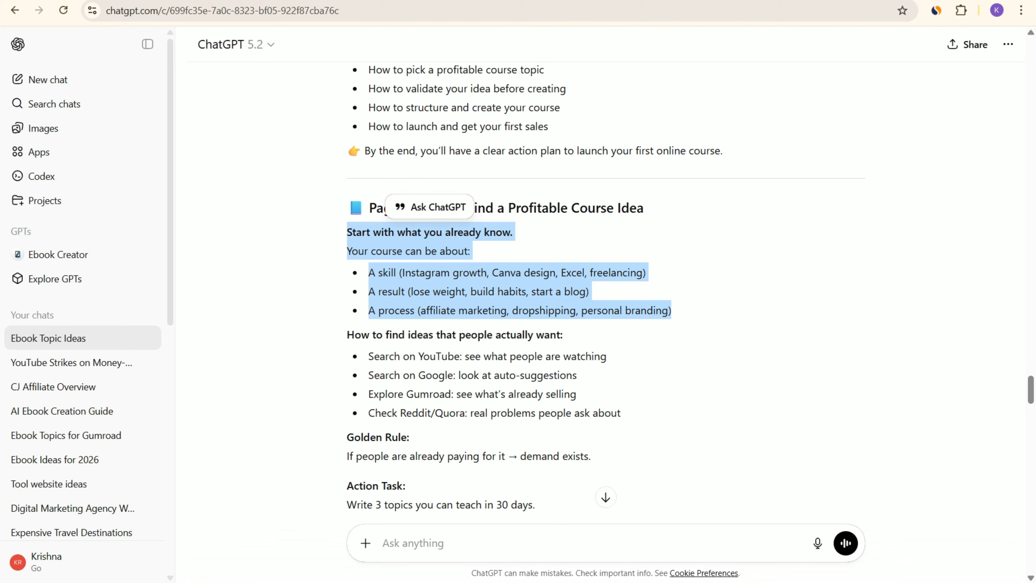
key("ctrl+Tab")
double_click(582, 265)
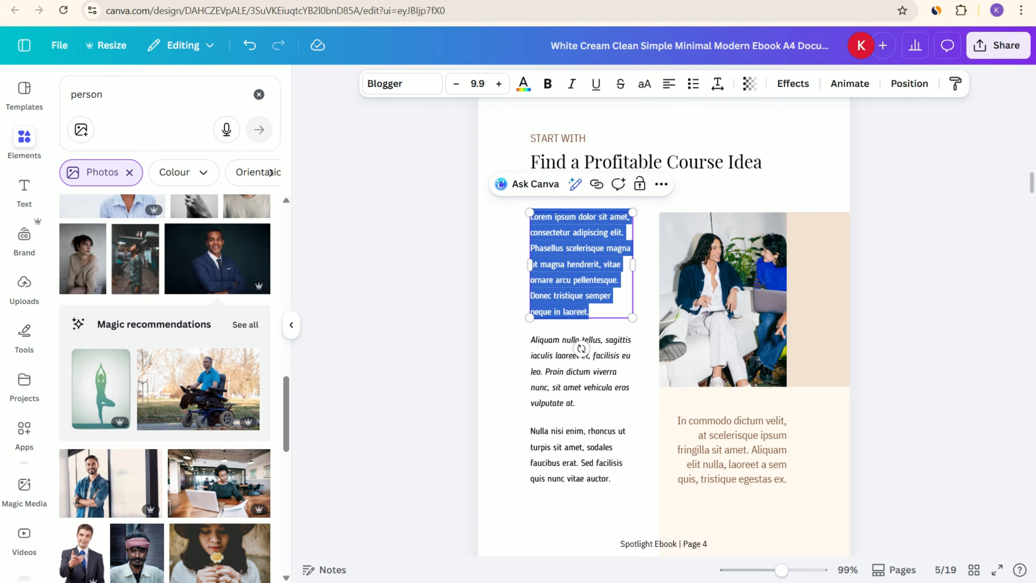
key("ctrl+v")
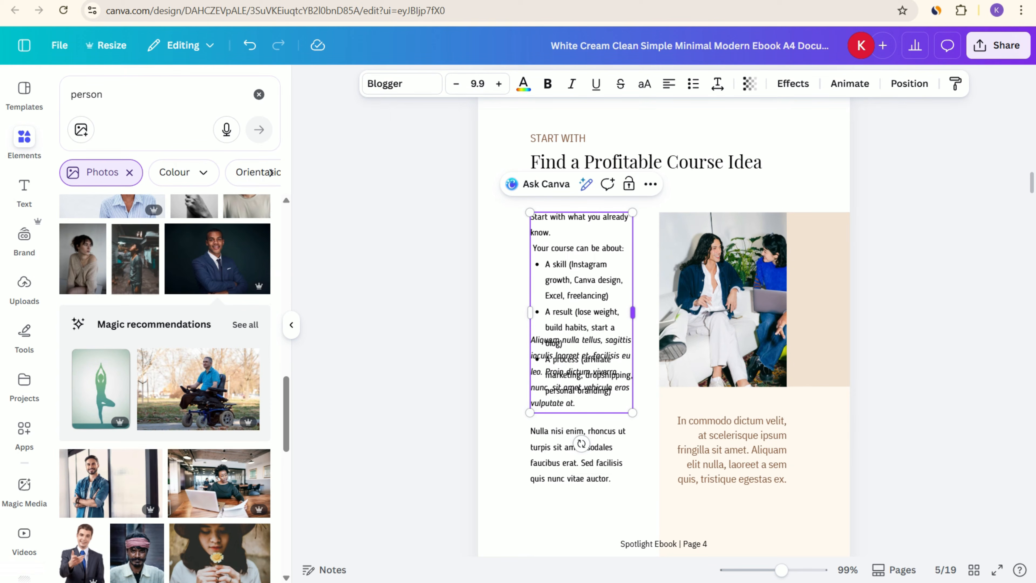
mouse_move(633, 313)
left_mouse_down()
mouse_move(745, 310)
mouse_move(650, 304)
left_mouse_up()
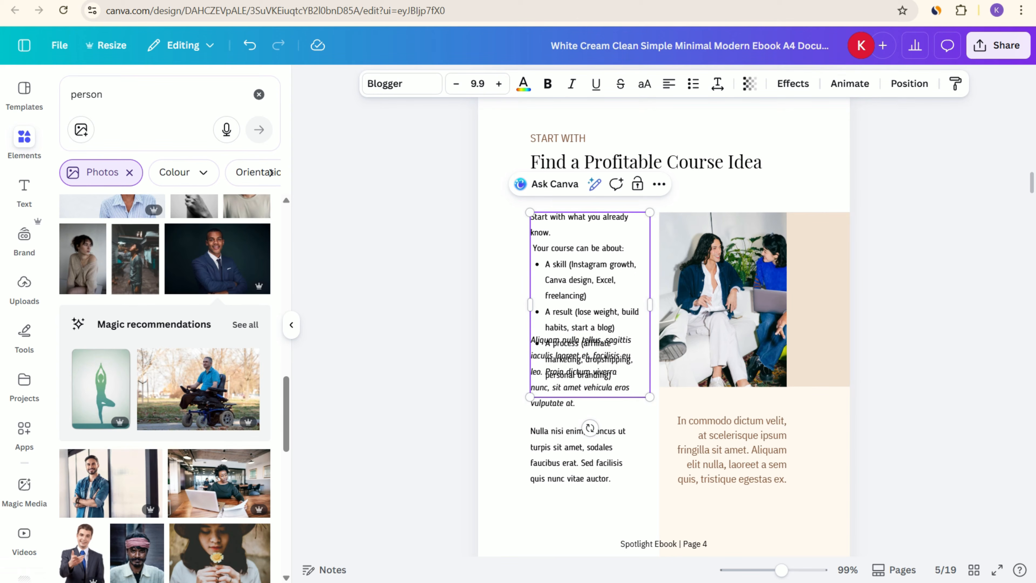
Delete the italic placeholder paragraph and replace the paragraph below it with ChatGPT's "How to find ideas that people actually want" list.
left_click(581, 398)
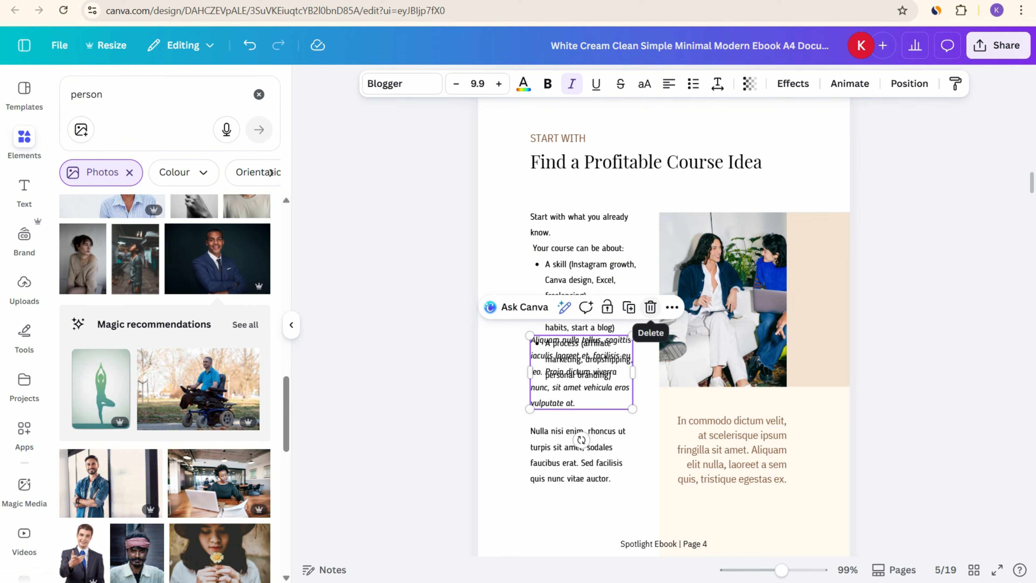
left_click(650, 307)
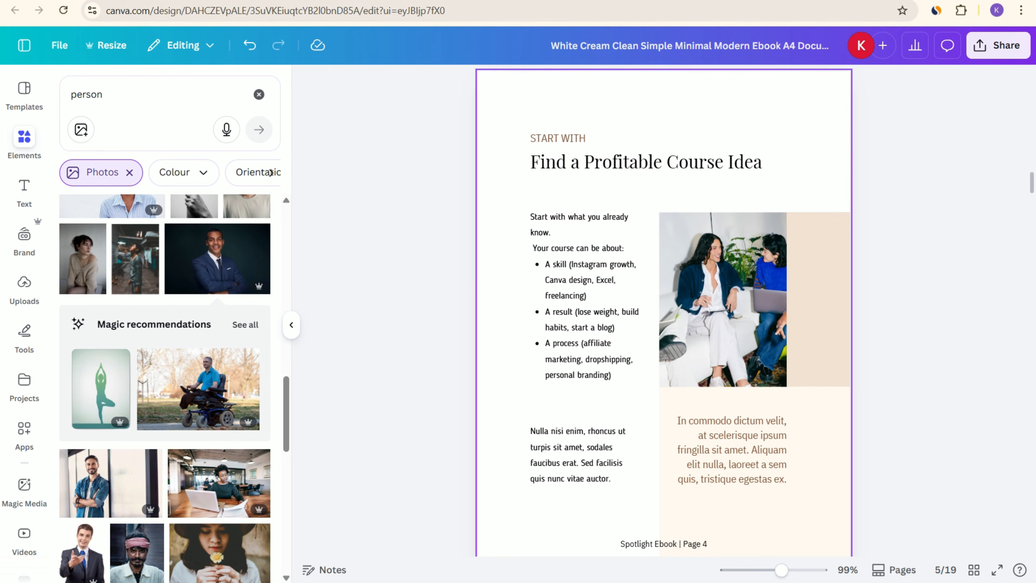
left_click(581, 455)
key("ctrl+Tab")
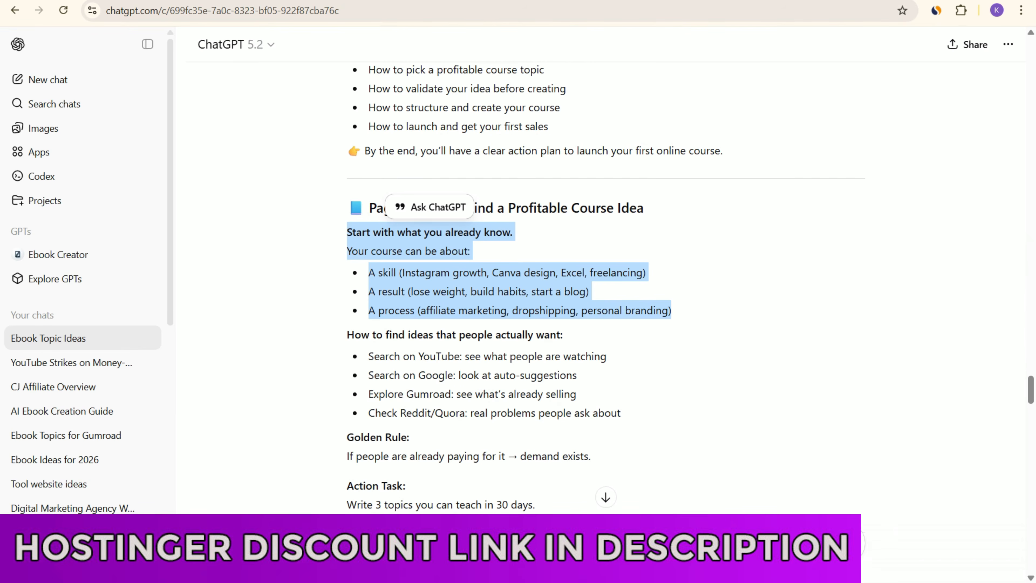
scroll(606, 286, "down", 2)
left_click_drag(347, 200, 621, 278)
key("ctrl+c")
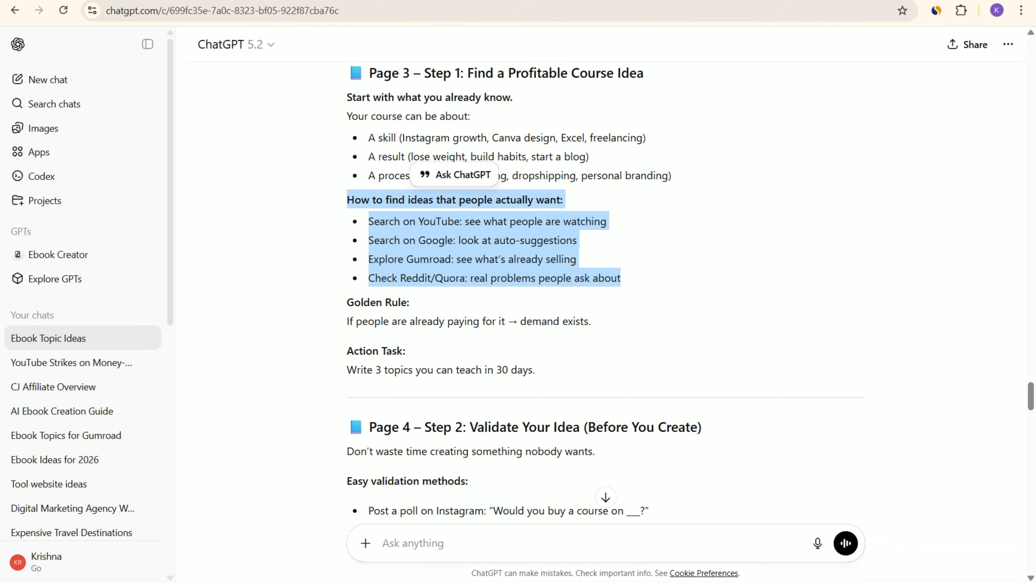
key("ctrl+Tab")
key("ctrl+v")
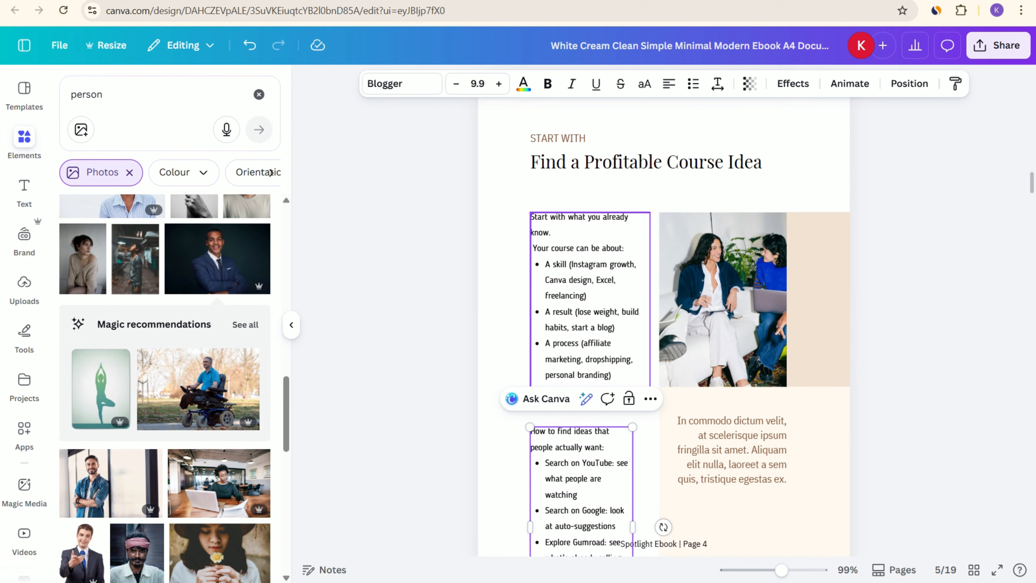
key("Escape")
Widen the "How to find ideas that people actually want" text box and move it up beneath the first bullet list.
scroll(816, 245, "down", 5)
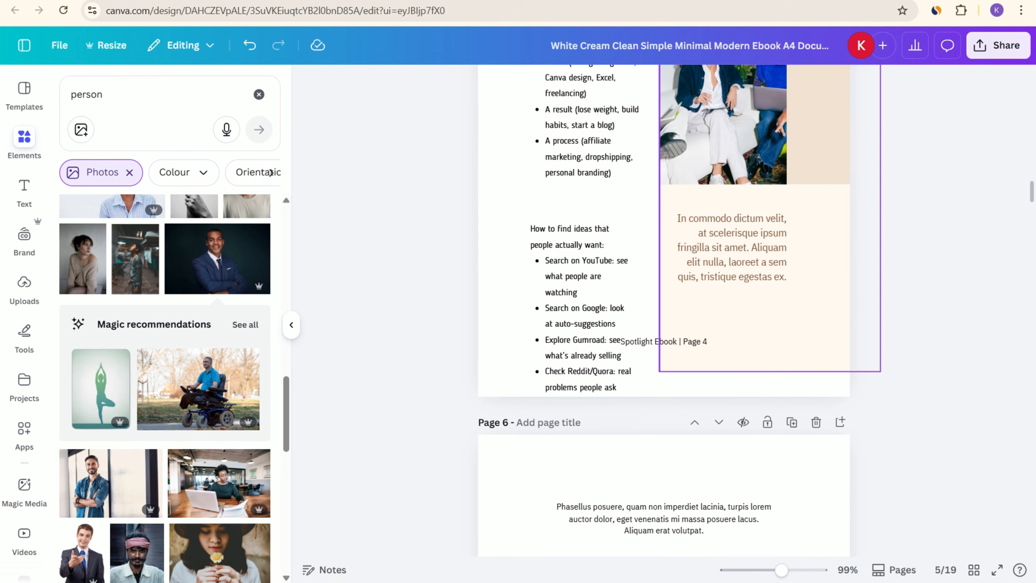
left_click(581, 307)
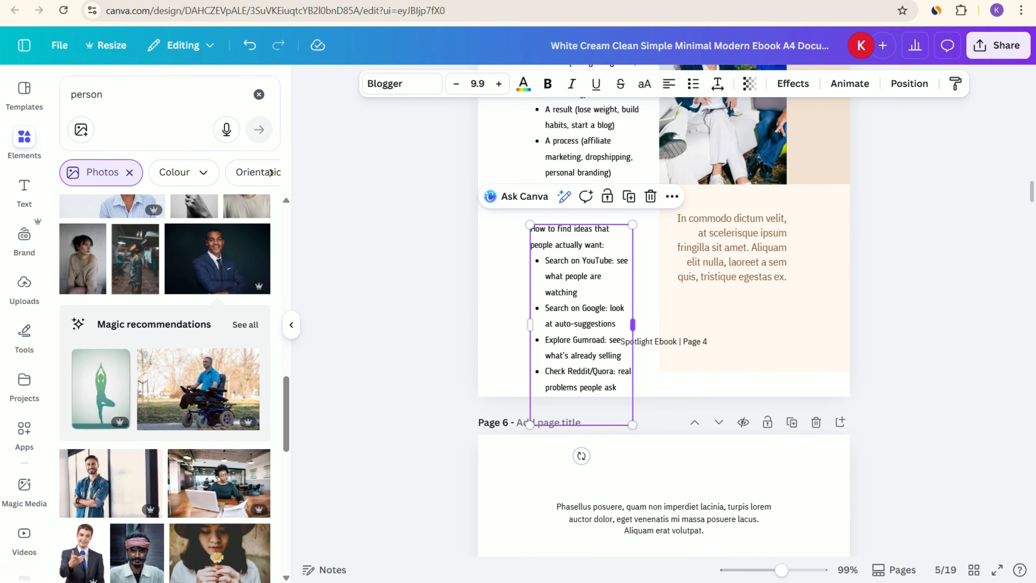
left_click_drag(632, 325, 649, 324)
left_click_drag(590, 309, 590, 275)
key("Escape")
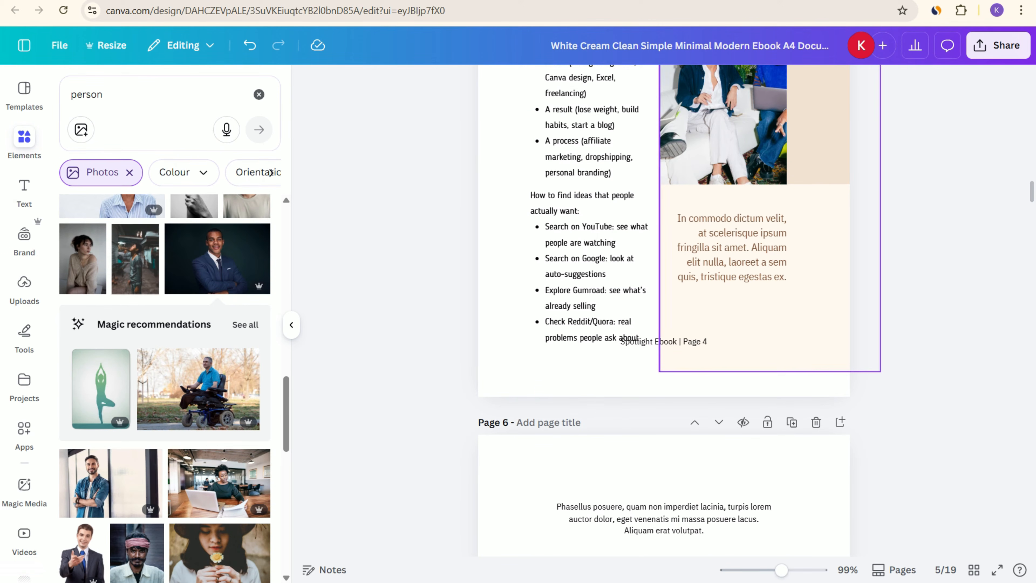
Move the page 5 footer "Spotlight Ebook | Page 4" down clear of the bullet list.
left_click(664, 342)
left_click_drag(664, 341, 664, 366)
key("Escape")
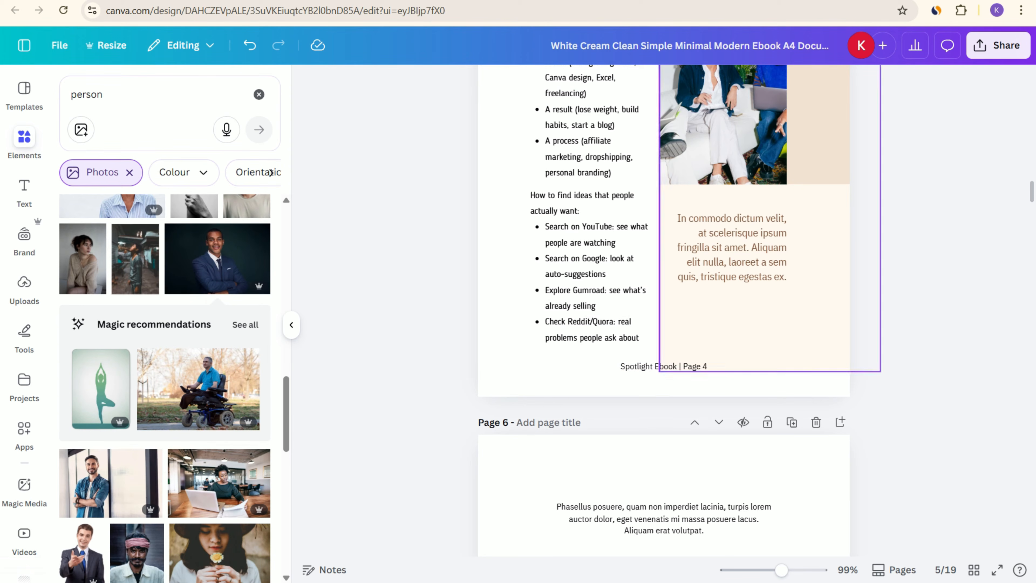
Recolour the beige rectangle beside the page 5 photo with the dark green document colour.
left_click(730, 248)
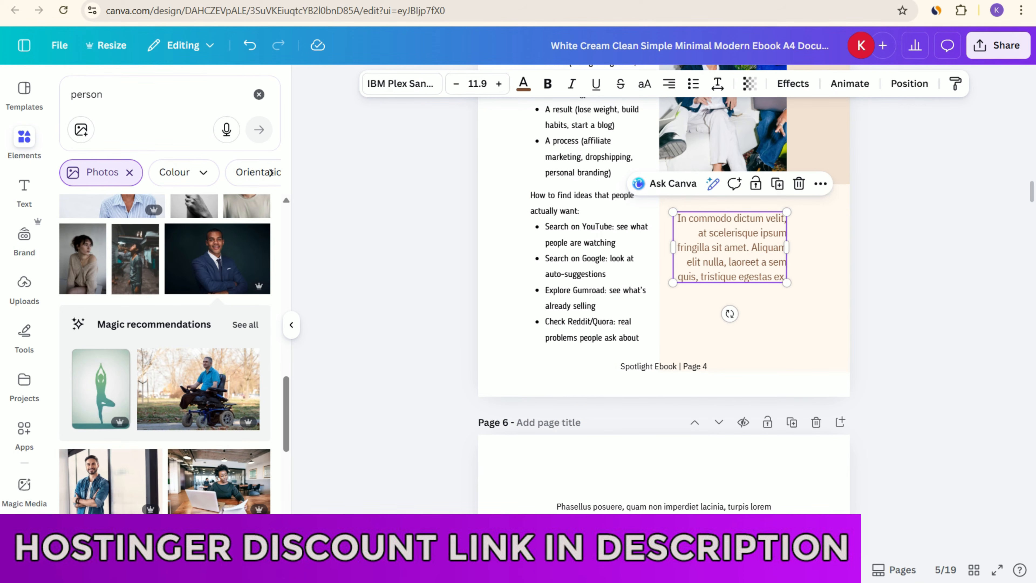
scroll(810, 261, "up", 2)
left_click(729, 241)
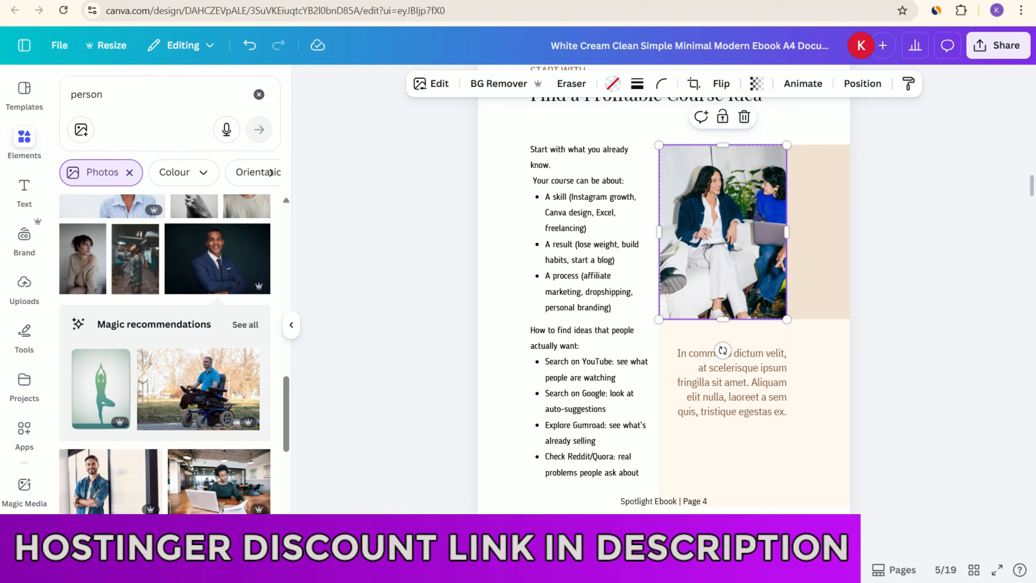
scroll(729, 240, "up", 3)
left_click(820, 428)
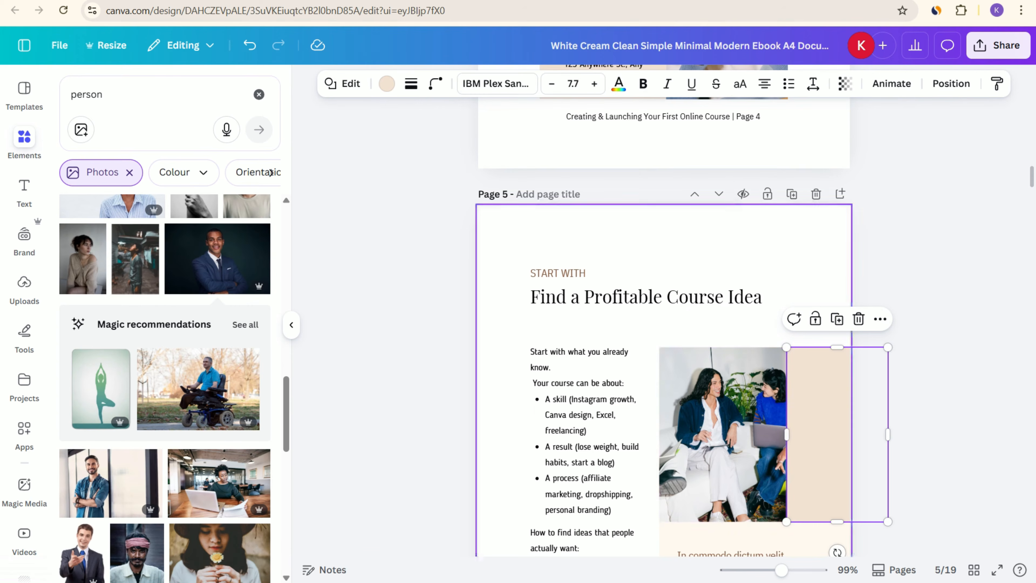
left_click(387, 84)
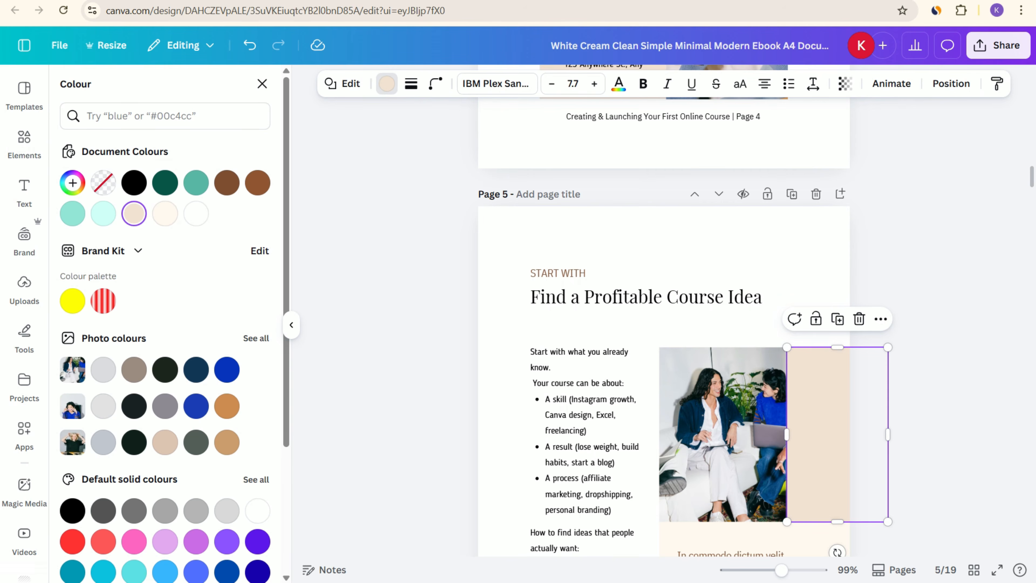
left_click(165, 183)
Recolour the cream panel behind the page 5 photo and quote with the pale mint document colour.
scroll(818, 453, "down", 2)
left_click(818, 457)
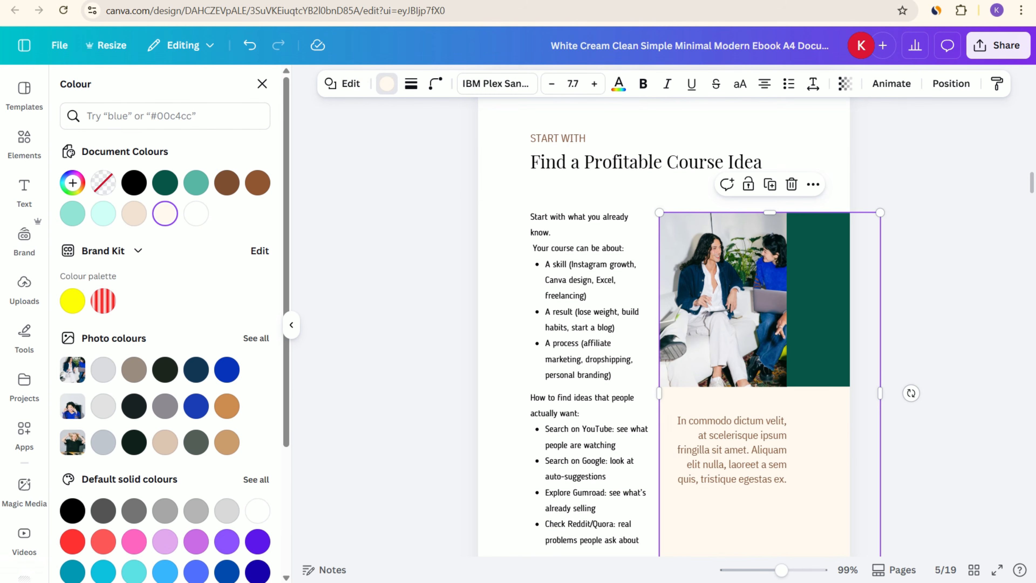
left_click(103, 213)
left_click(262, 84)
scroll(669, 339, "down", 3)
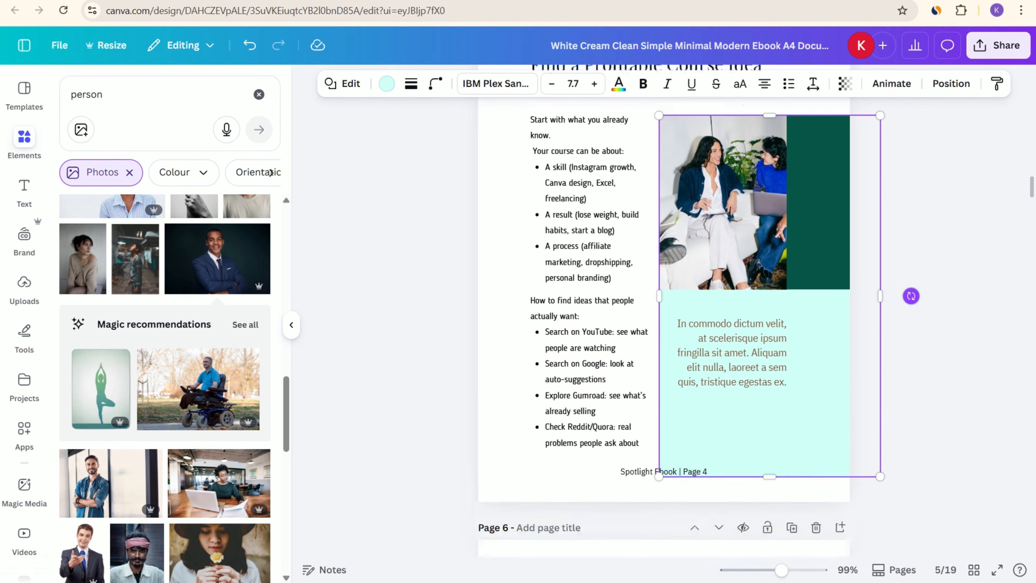
Change the "START WITH" text above the page 5 heading to the dark green document colour.
scroll(669, 339, "up", 7)
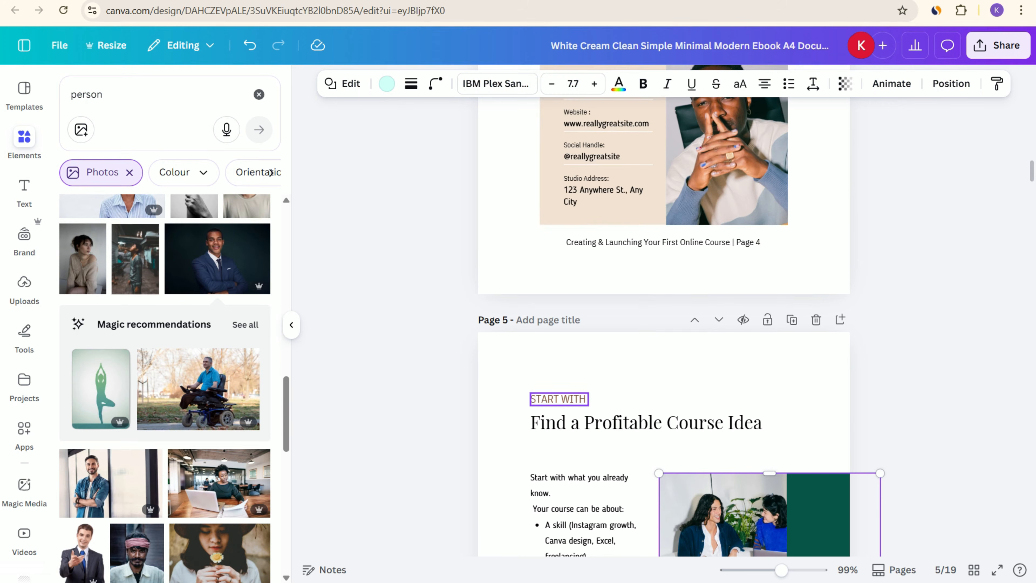
left_click(559, 399)
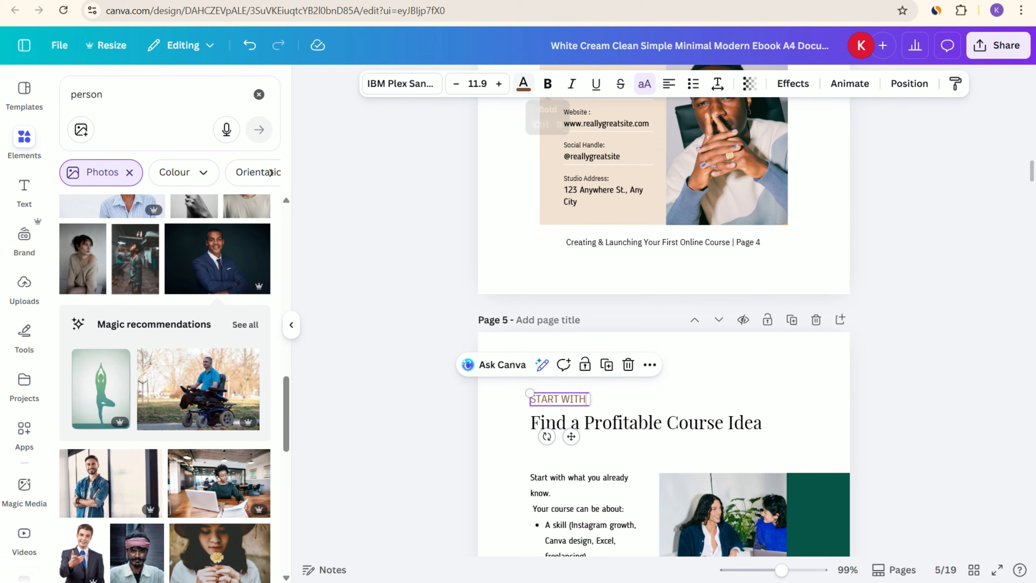
left_click(523, 83)
left_click(134, 183)
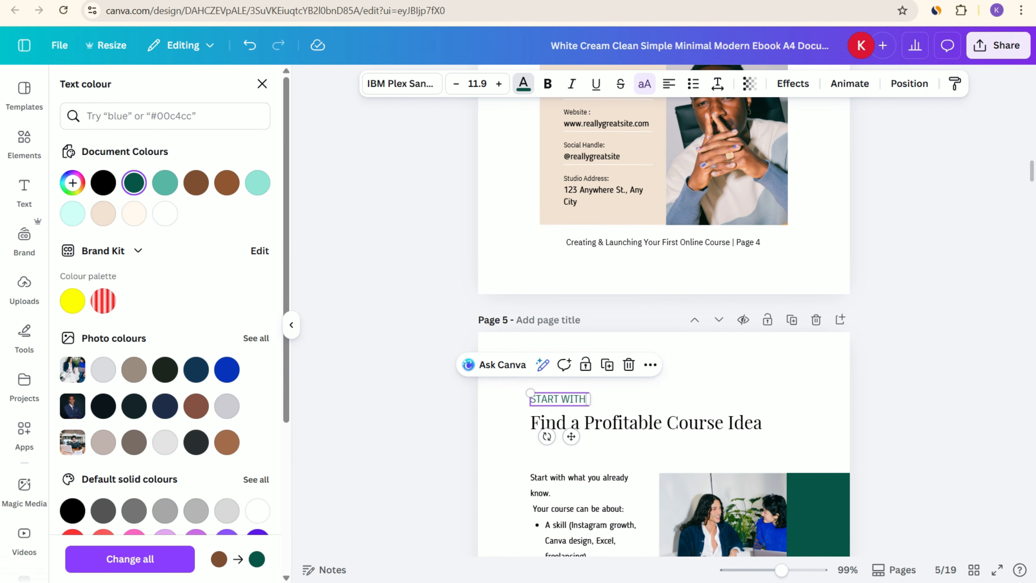
left_click(388, 302)
Recolour the brown "FIND ME" banner on page 4 with the dark green document colour.
scroll(664, 311, "up", 6)
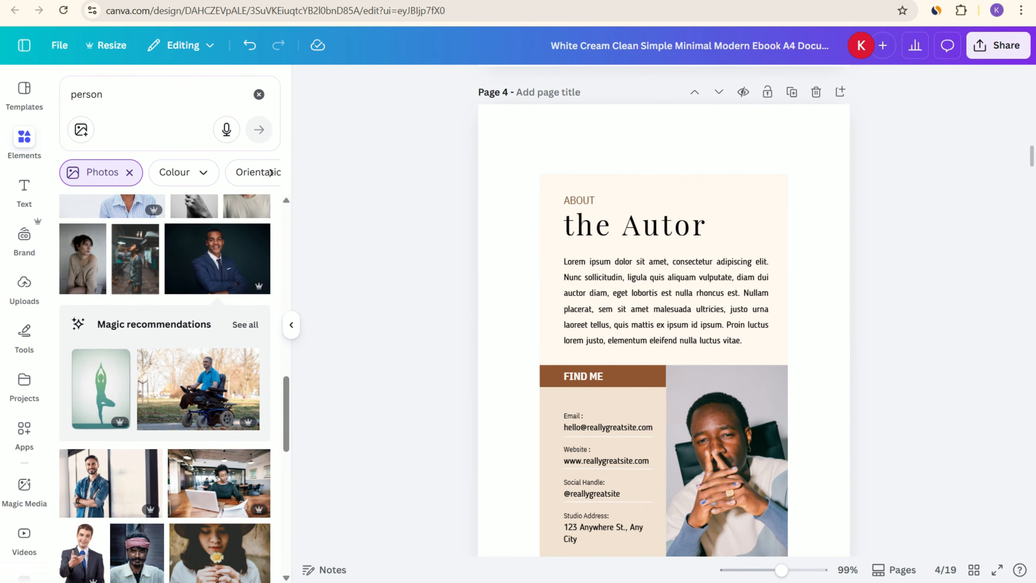
scroll(664, 310, "down", 10)
scroll(664, 310, "up", 16)
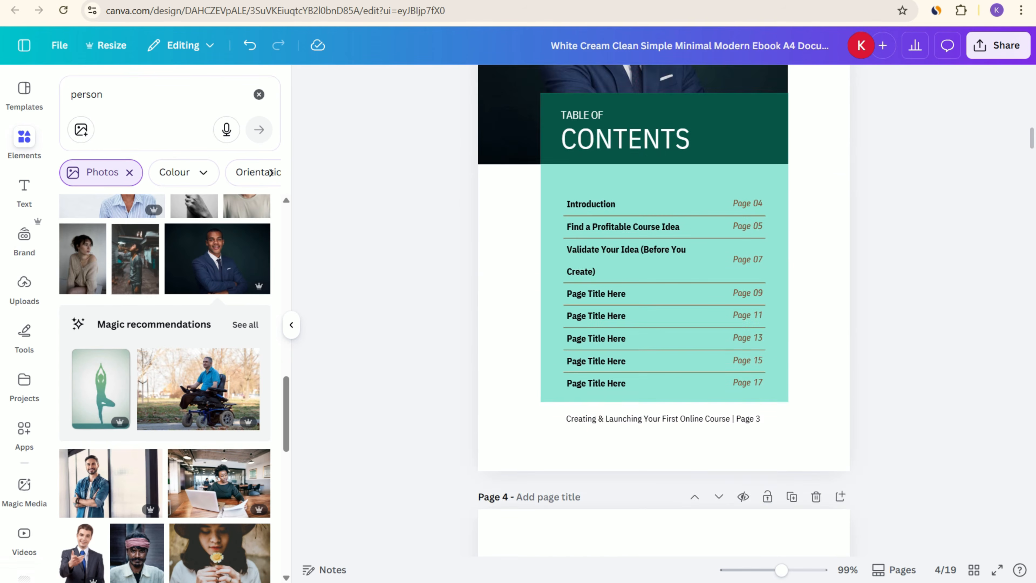
scroll(664, 310, "up", 5)
scroll(664, 310, "down", 10)
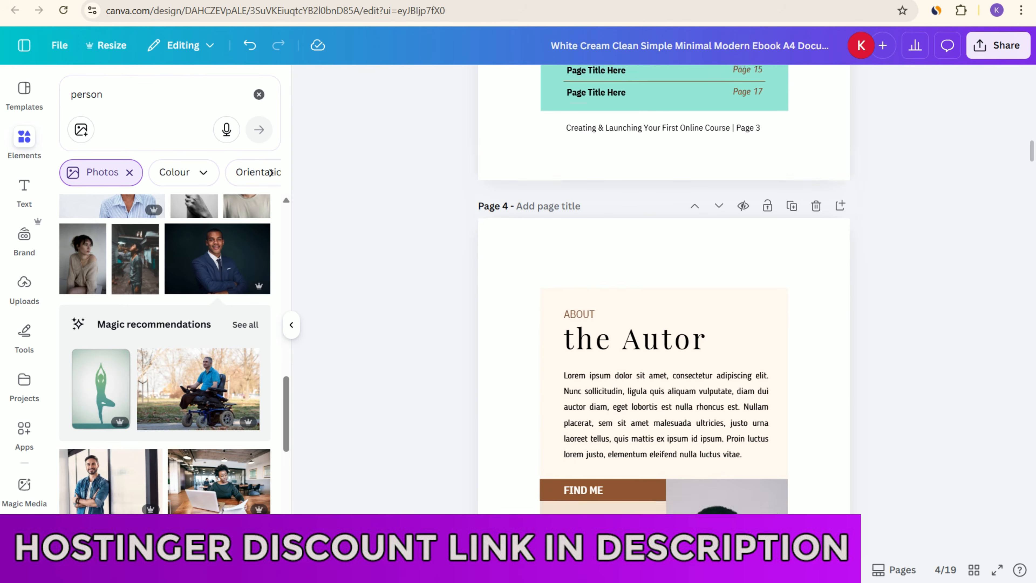
scroll(664, 311, "down", 6)
left_click(603, 173)
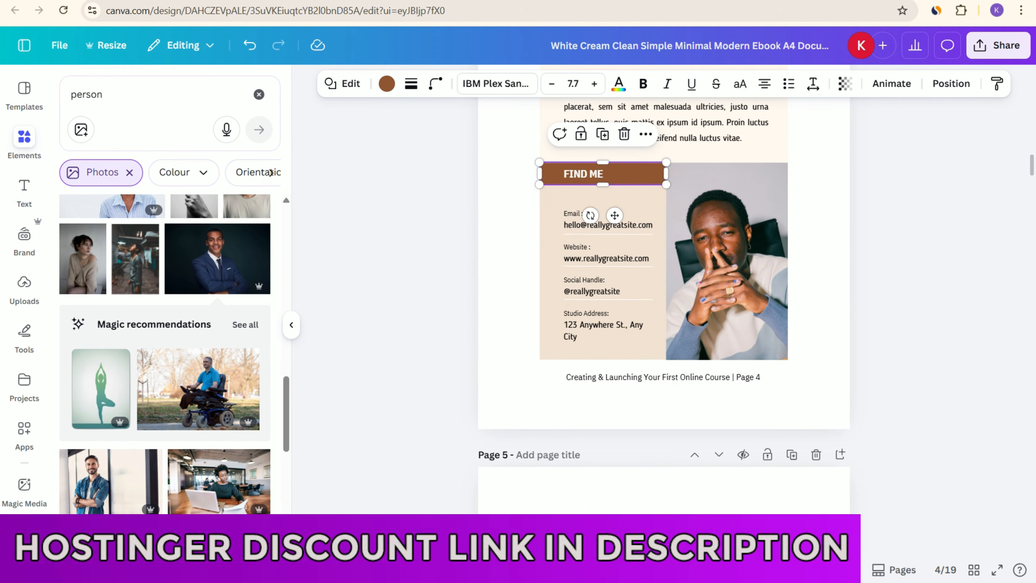
left_click(387, 84)
left_click(165, 182)
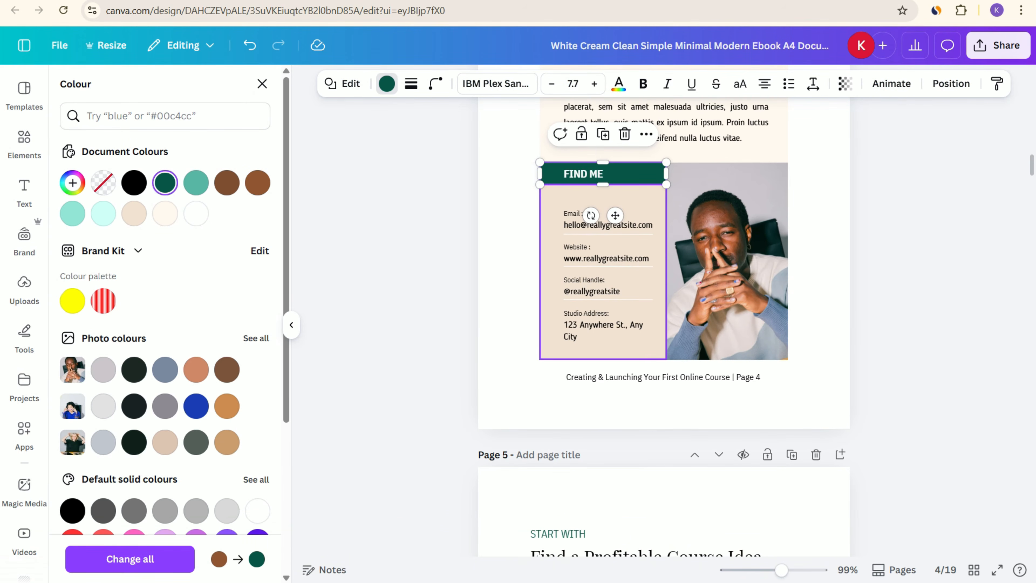
Recolour the beige contact details panel below the "FIND ME" banner with the mint green document colour.
left_click(552, 245)
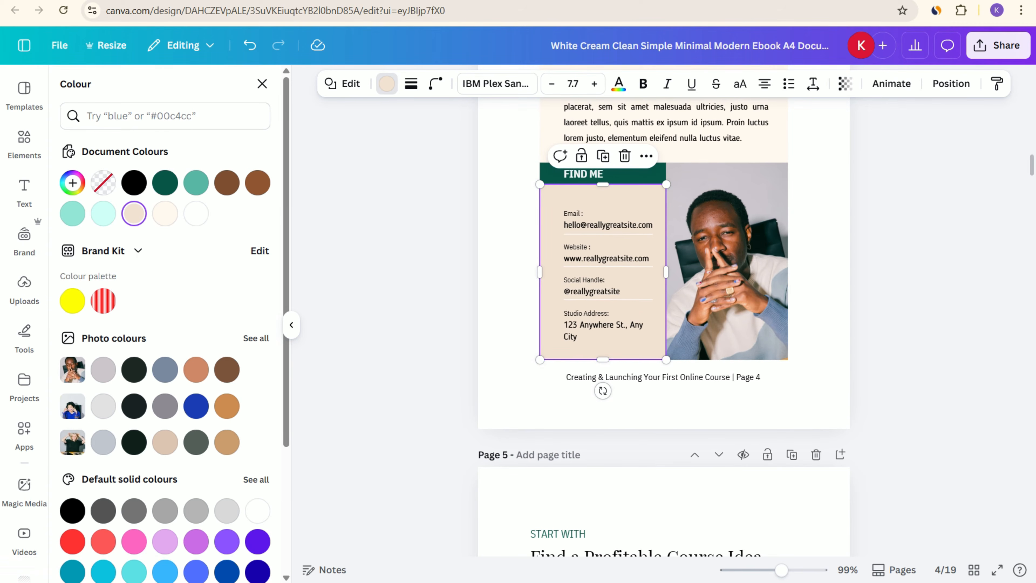
left_click(72, 213)
scroll(552, 245, "up", 3)
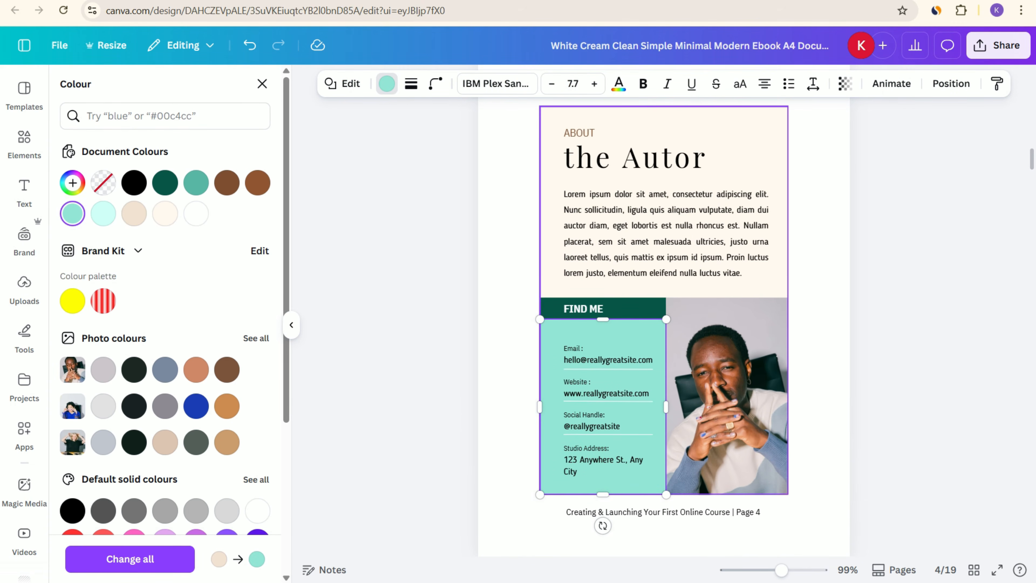
Recolour the cream background panel behind the page 4 author section with the pale mint document colour.
left_click(552, 245)
left_click(103, 213)
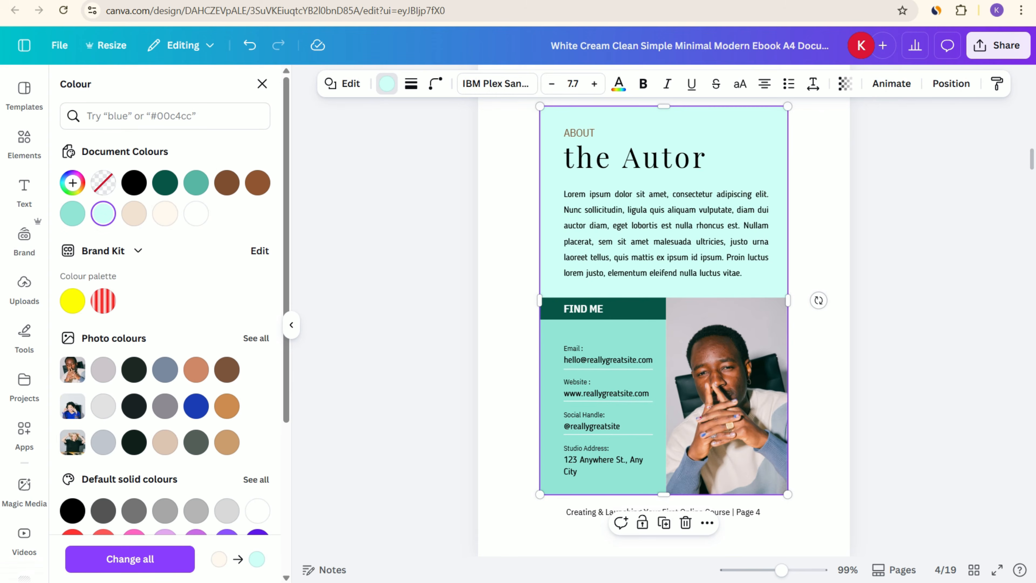
left_click(392, 253)
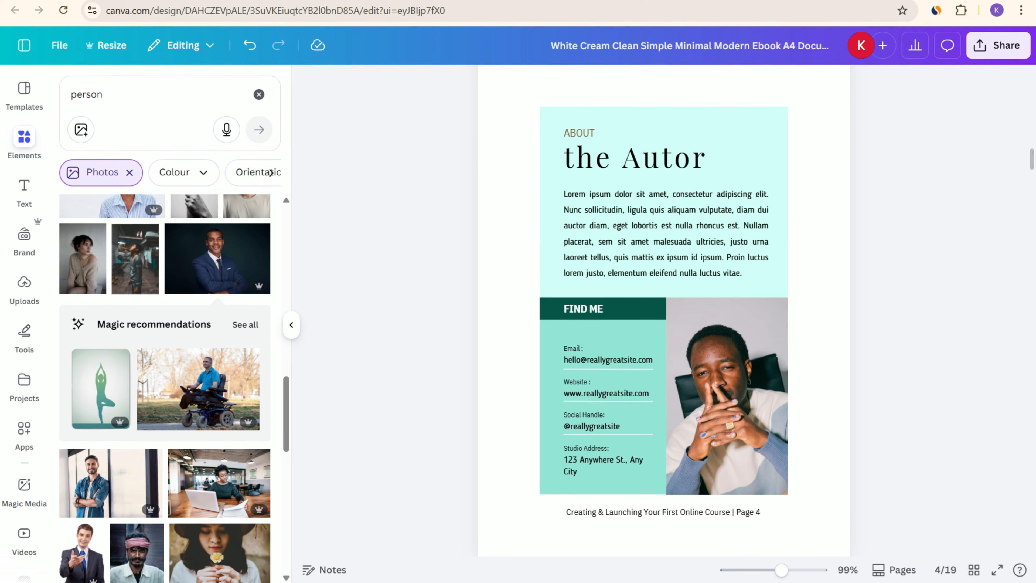
Look through the remaining ebook pages up to the closing "THANK YOU" page to review their layouts and placeholder content.
scroll(603, 339, "down", 9)
scroll(604, 338, "up", 9)
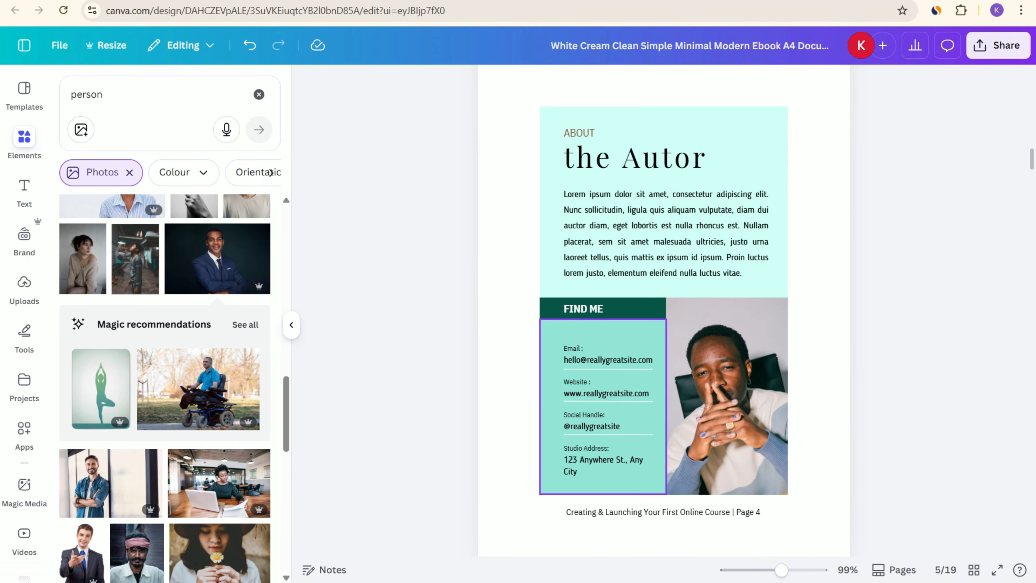
scroll(664, 311, "up", 5)
scroll(664, 310, "down", 20)
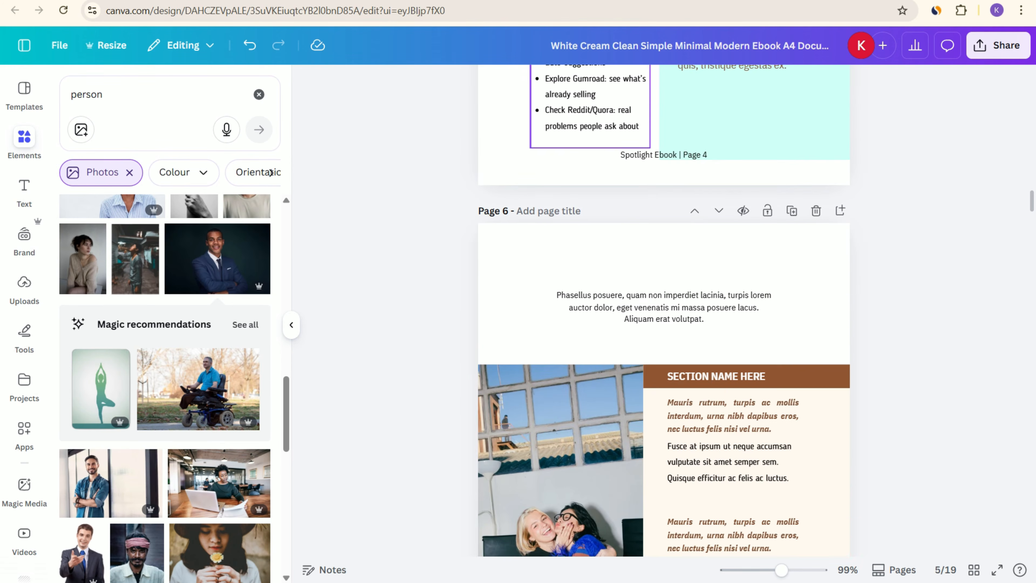
scroll(664, 310, "down", 18)
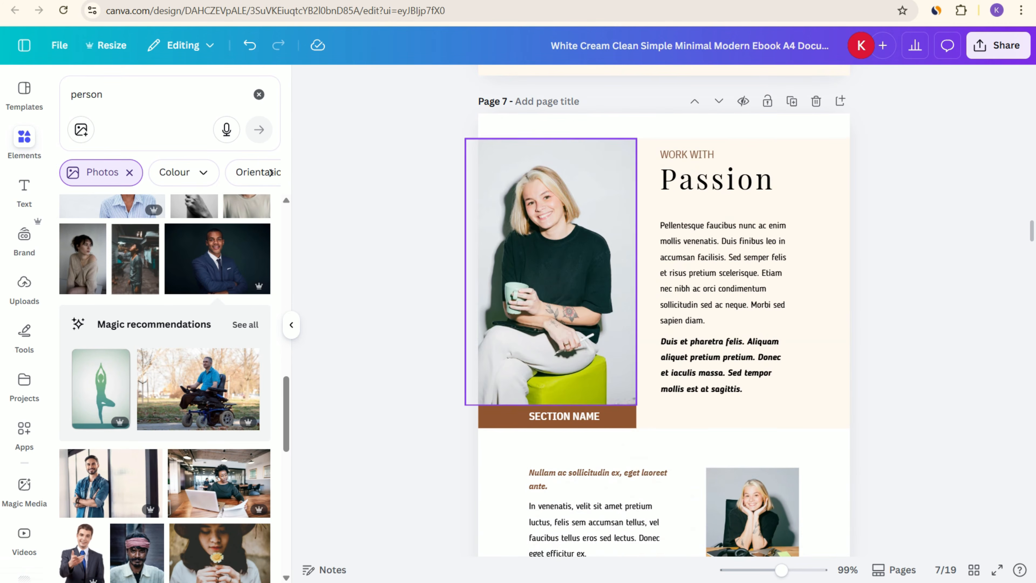
scroll(664, 311, "down", 20)
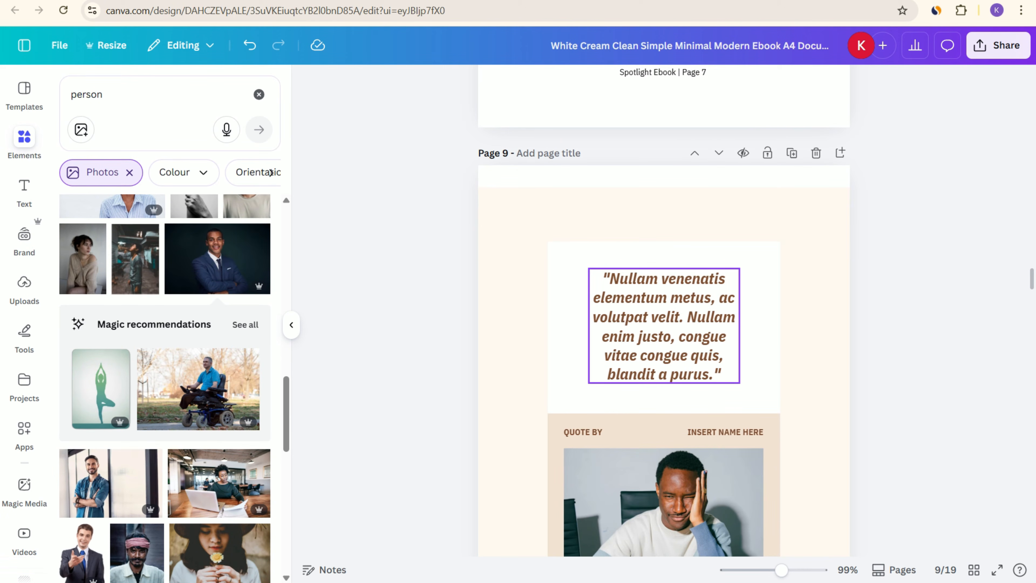
scroll(664, 310, "down", 15)
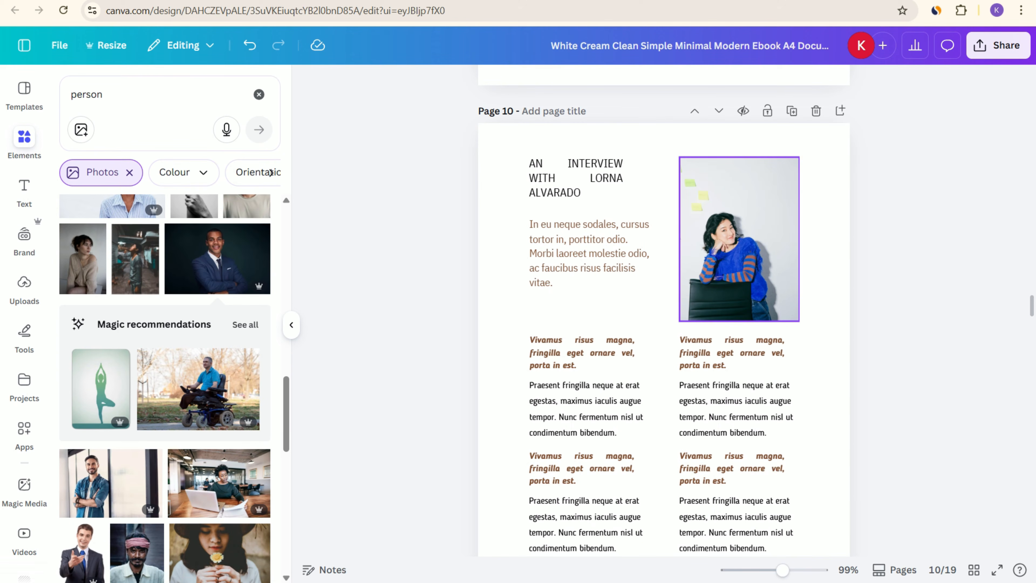
scroll(664, 310, "down", 12)
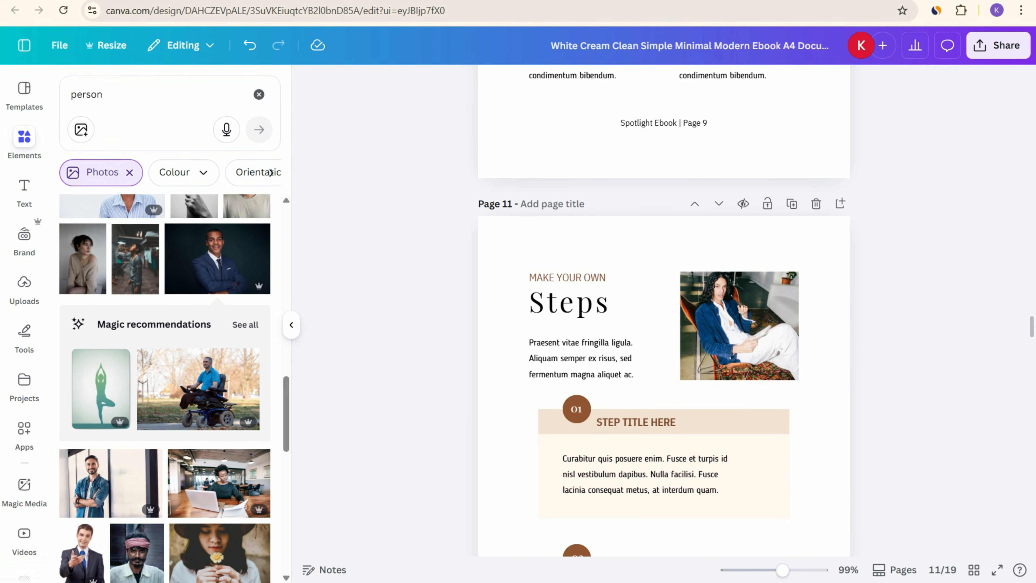
scroll(663, 310, "down", 6)
scroll(664, 310, "up", 3)
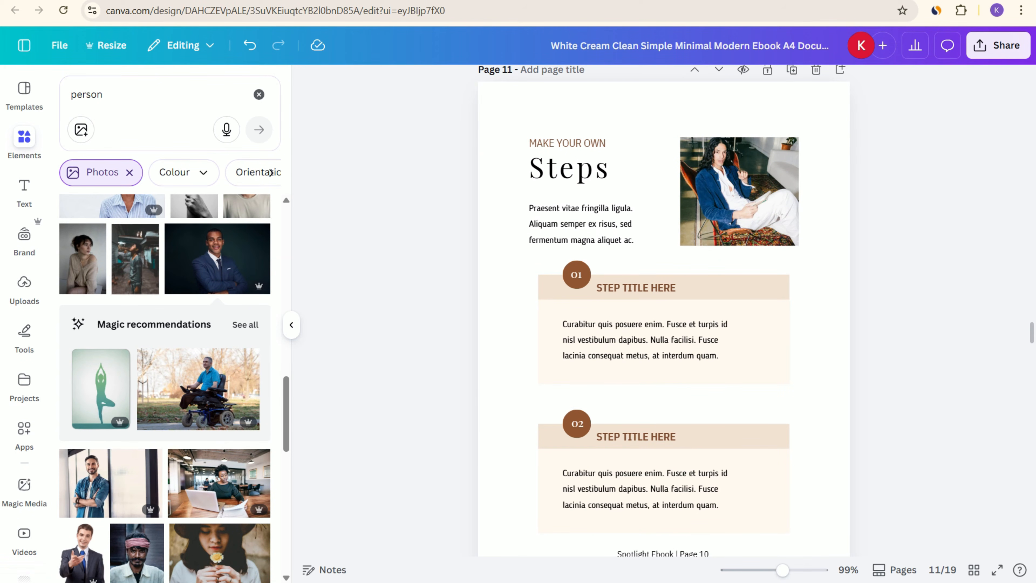
scroll(664, 311, "down", 7)
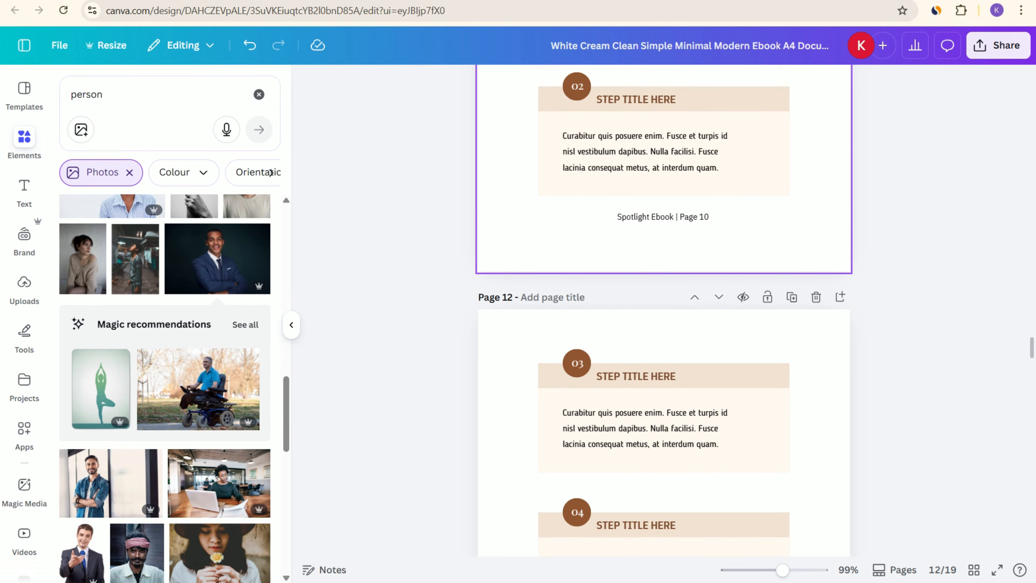
scroll(663, 310, "up", 12)
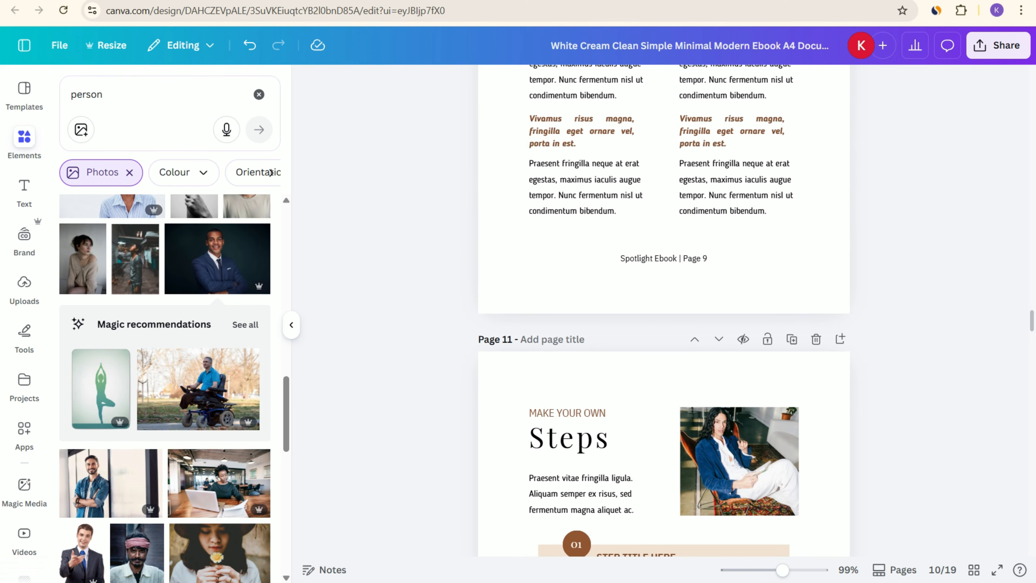
scroll(664, 310, "down", 20)
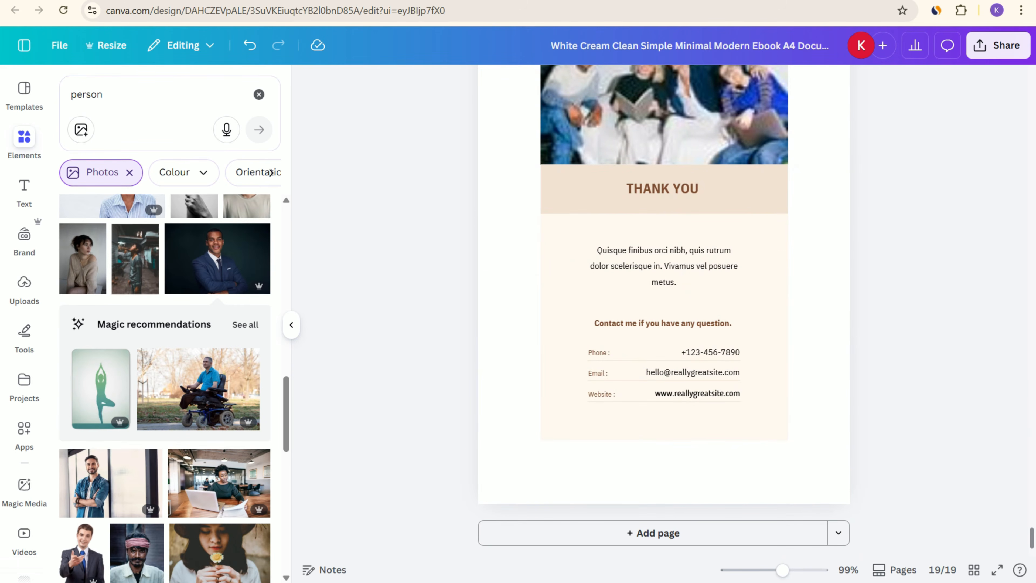
scroll(664, 310, "up", 1)
Download all 19 pages of the ebook as a PDF Standard file.
left_click(998, 45)
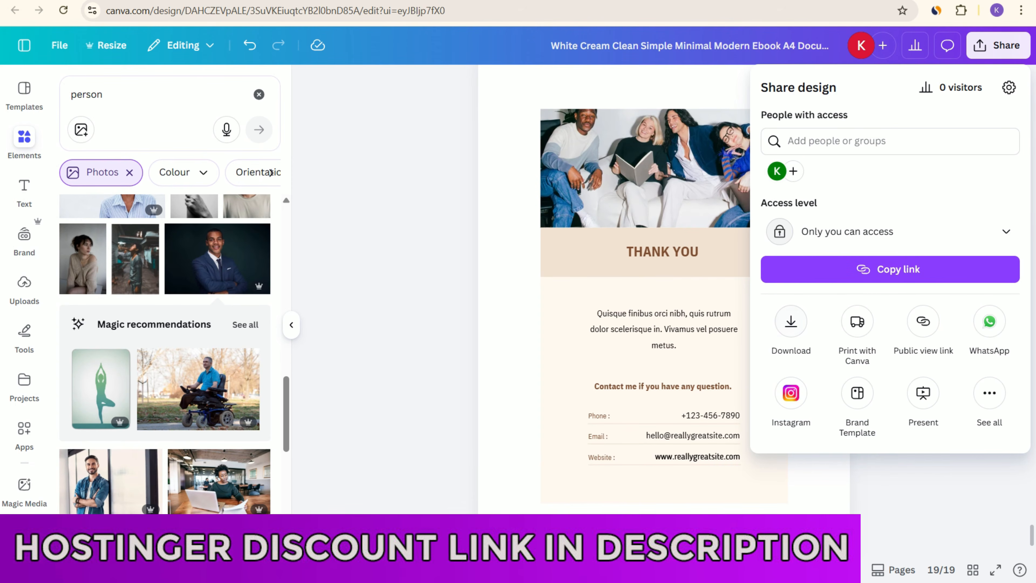
left_click(790, 321)
left_click(890, 140)
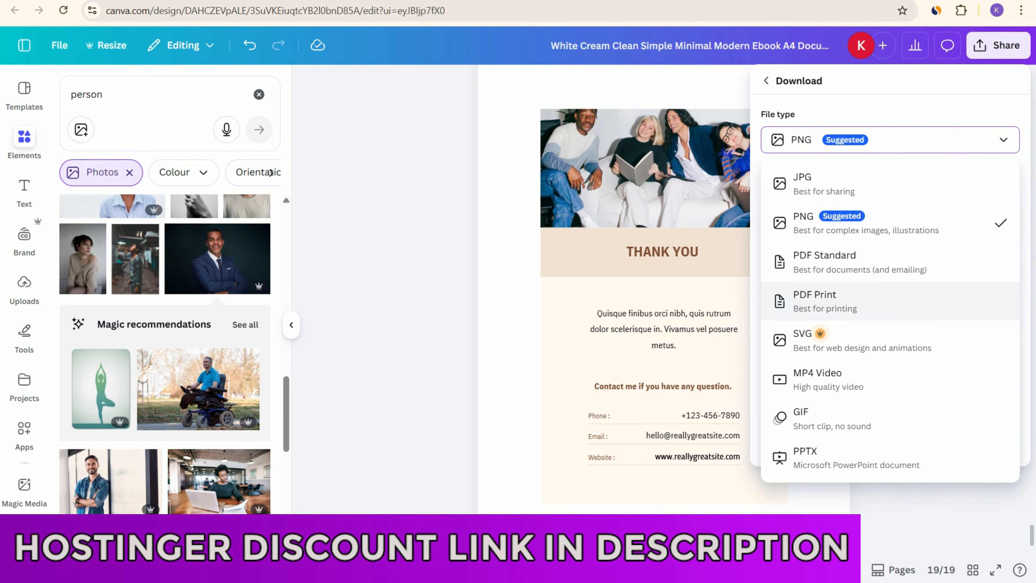
left_click(824, 262)
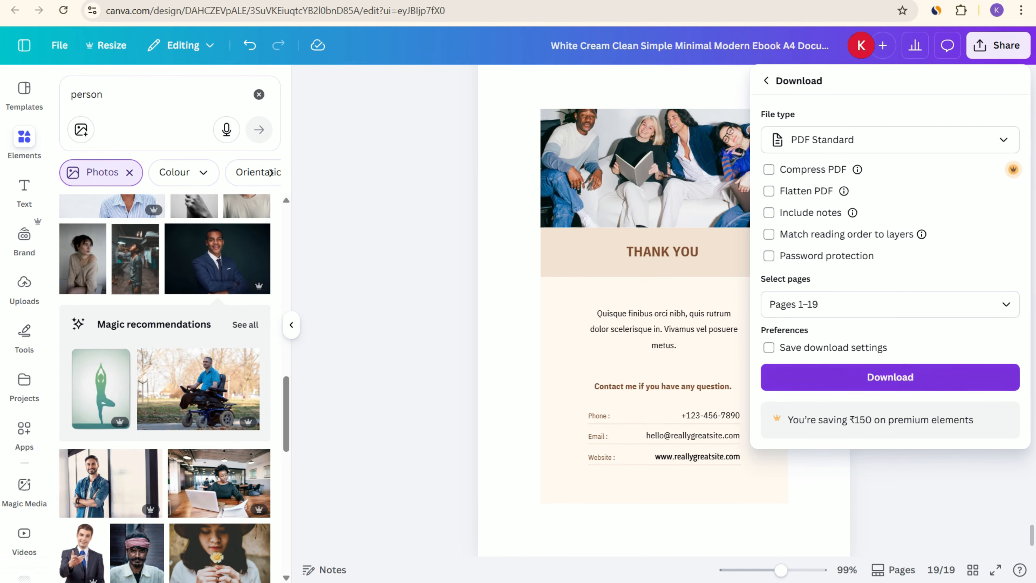
left_click(891, 377)
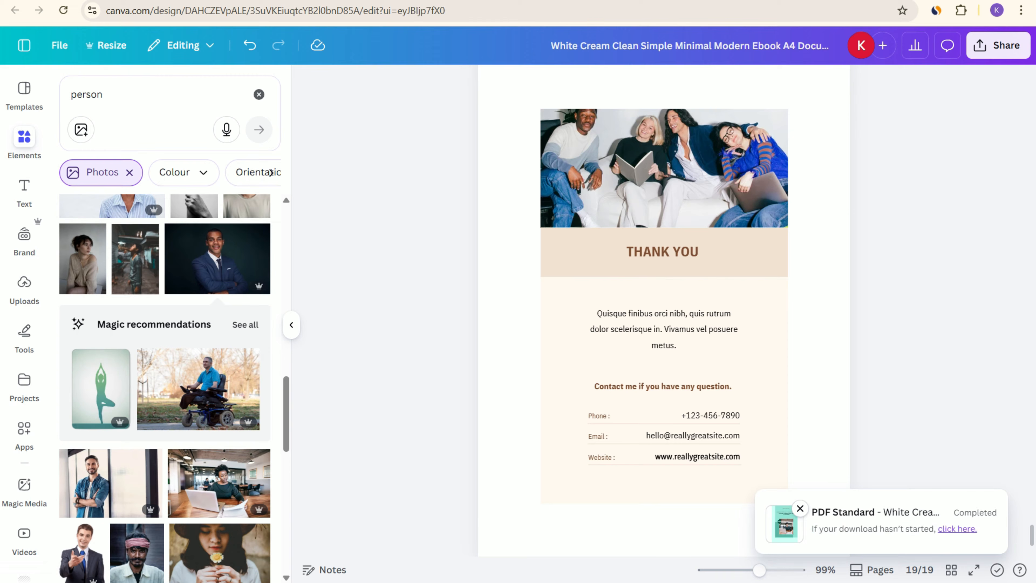
Open the Gumroad website in a new browser tab and go to its Discover marketplace.
key("ctrl+t")
type("G")
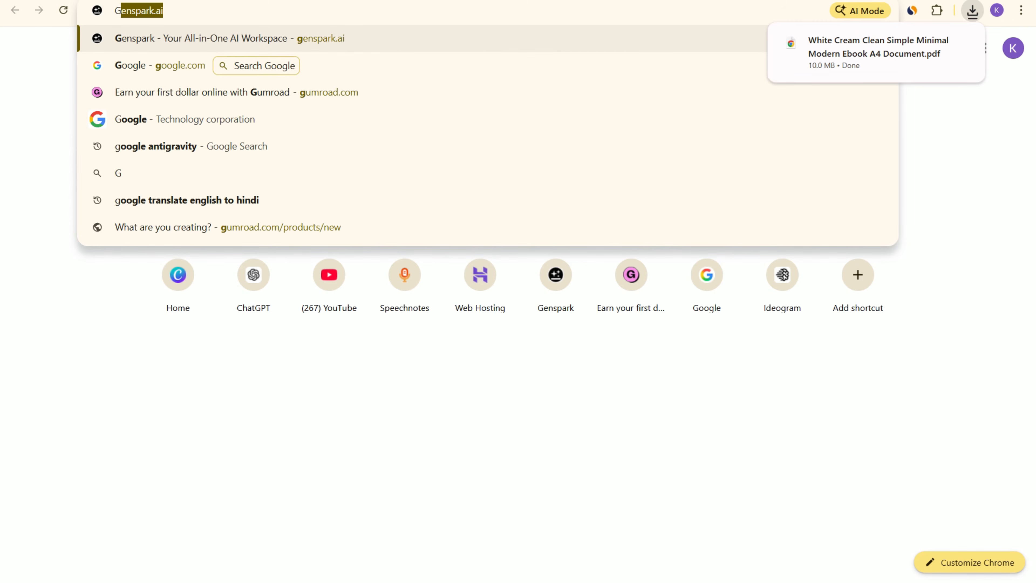
type("um")
key("Return")
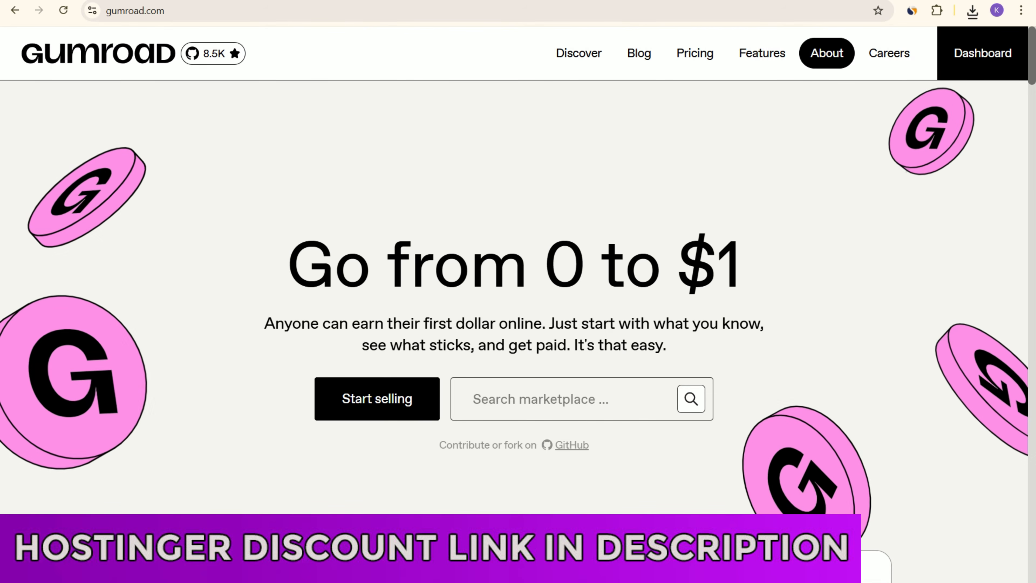
left_click(579, 53)
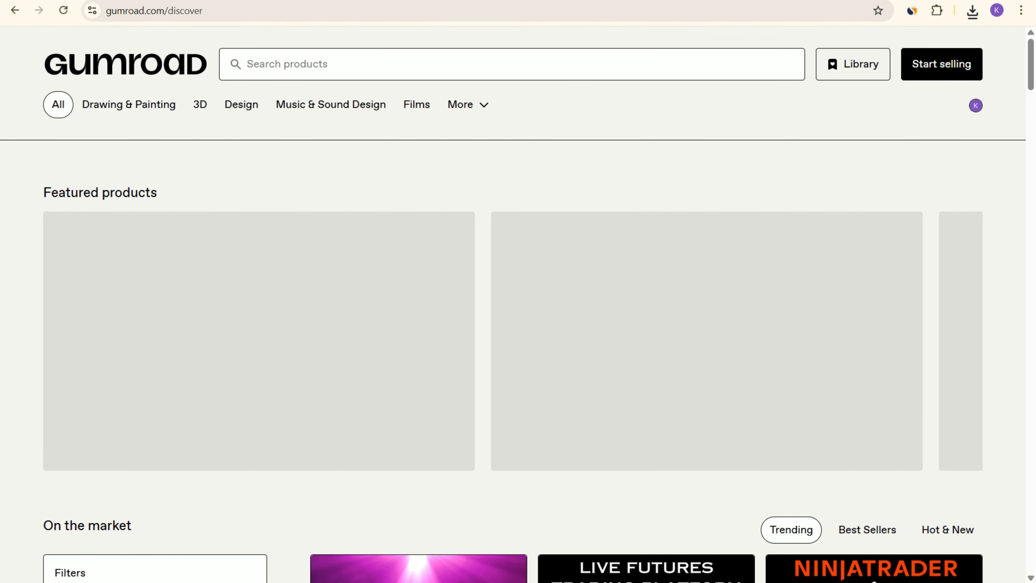
Look over the Discover page and go through the featured products carousel to examine what sellers offer and their prices.
scroll(147, 175, "down", 5)
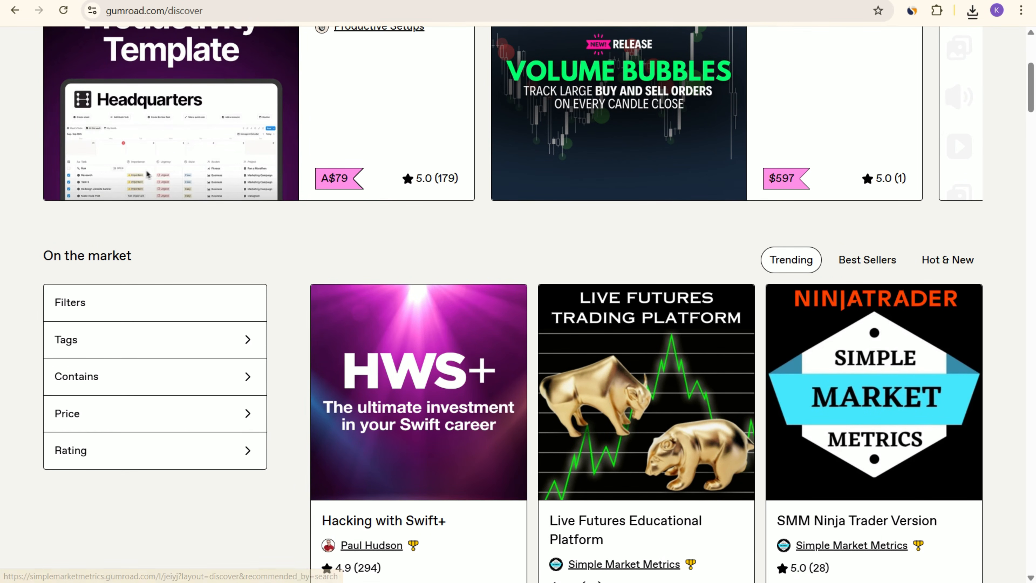
scroll(857, 367, "up", 5)
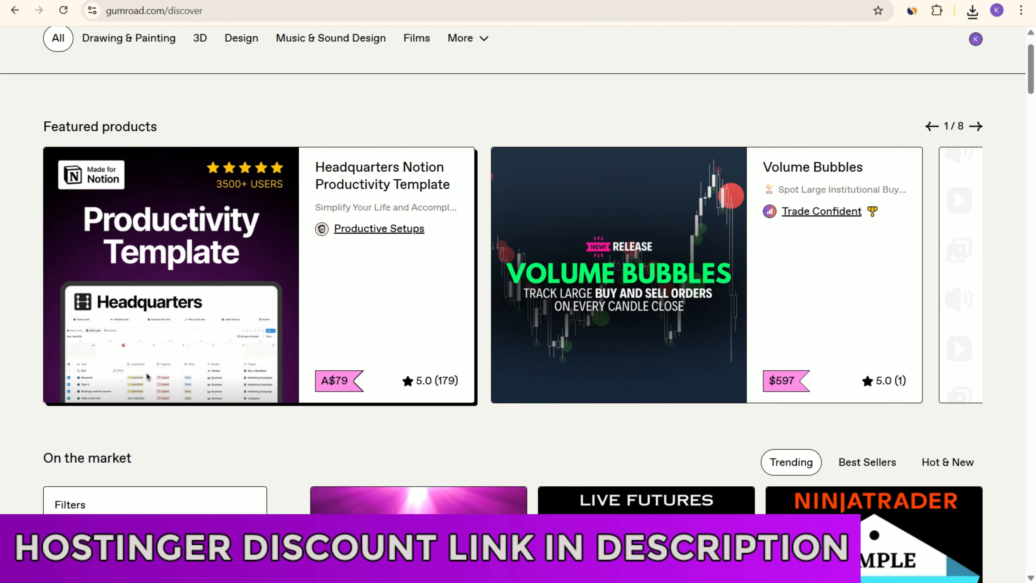
scroll(510, 245, "down", 10)
scroll(147, 376, "up", 10)
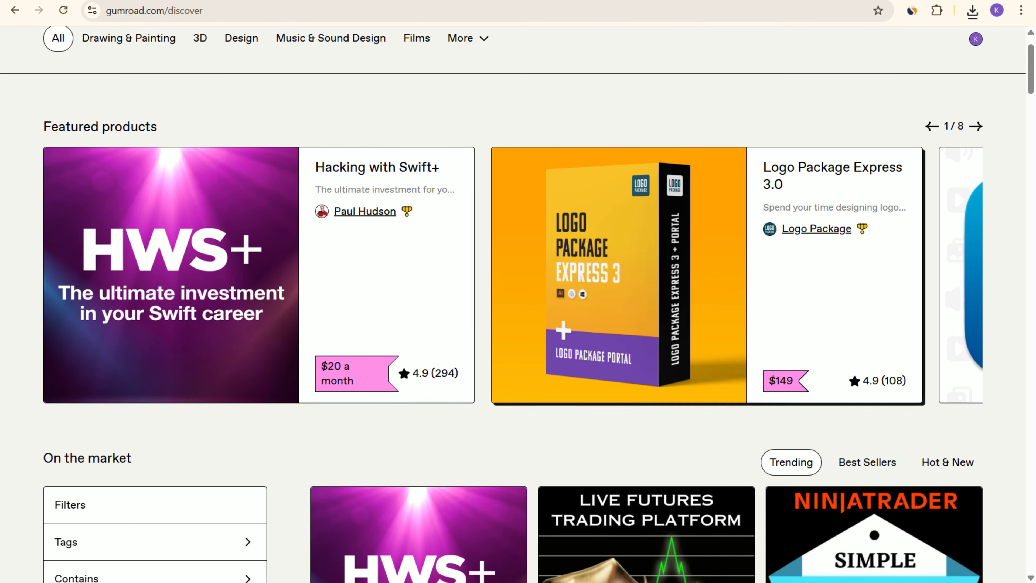
scroll(619, 274, "down", 8)
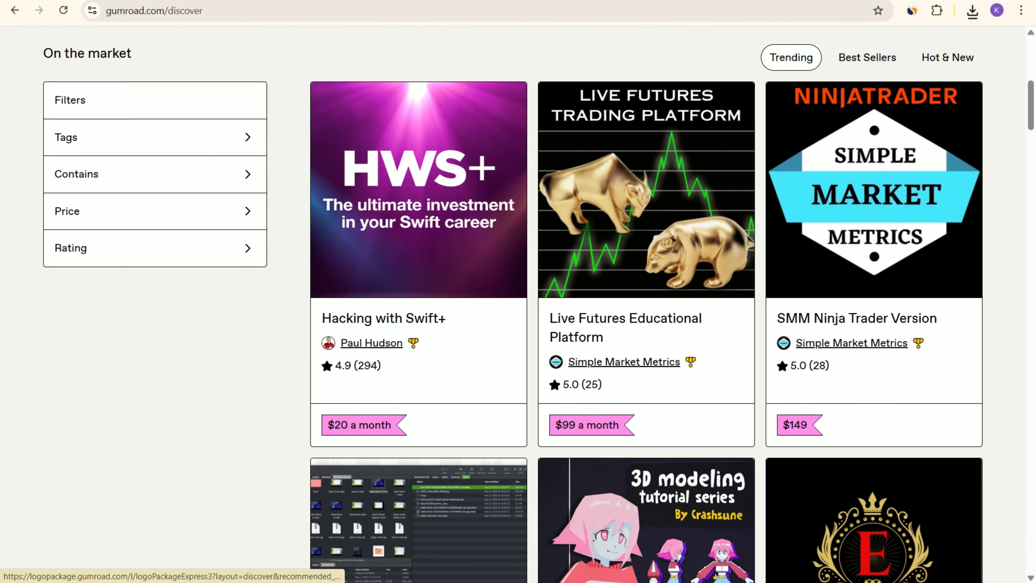
scroll(641, 275, "up", 1)
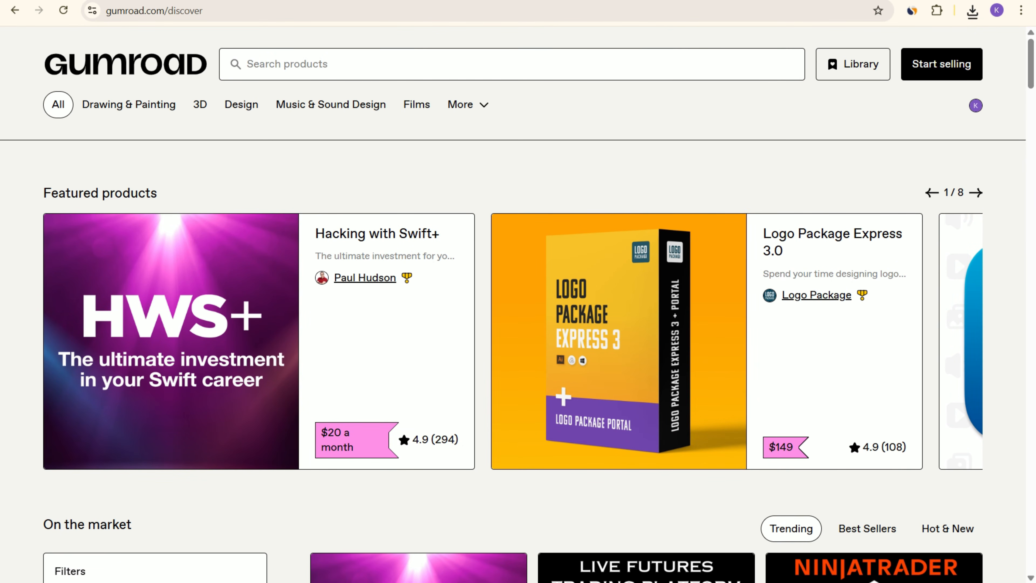
left_click(976, 193)
left_click(976, 193)
left_click(976, 193)
left_click(976, 193)
left_click(976, 193)
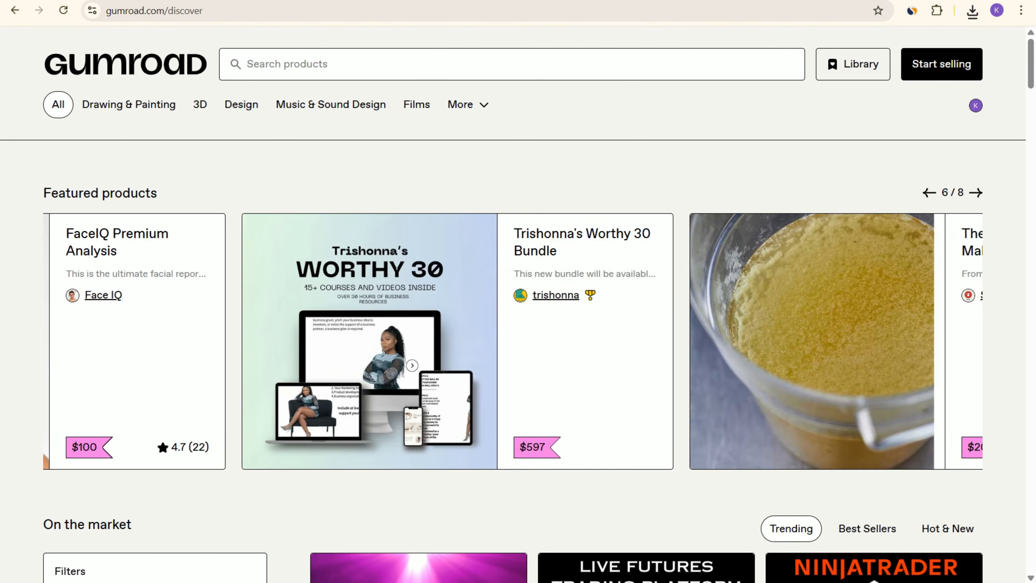
left_click(975, 192)
left_click(976, 193)
left_click(976, 193)
left_click(976, 193)
Examine the trending product listings in the "On the market" section, including their prices and ratings.
scroll(649, 229, "down", 20)
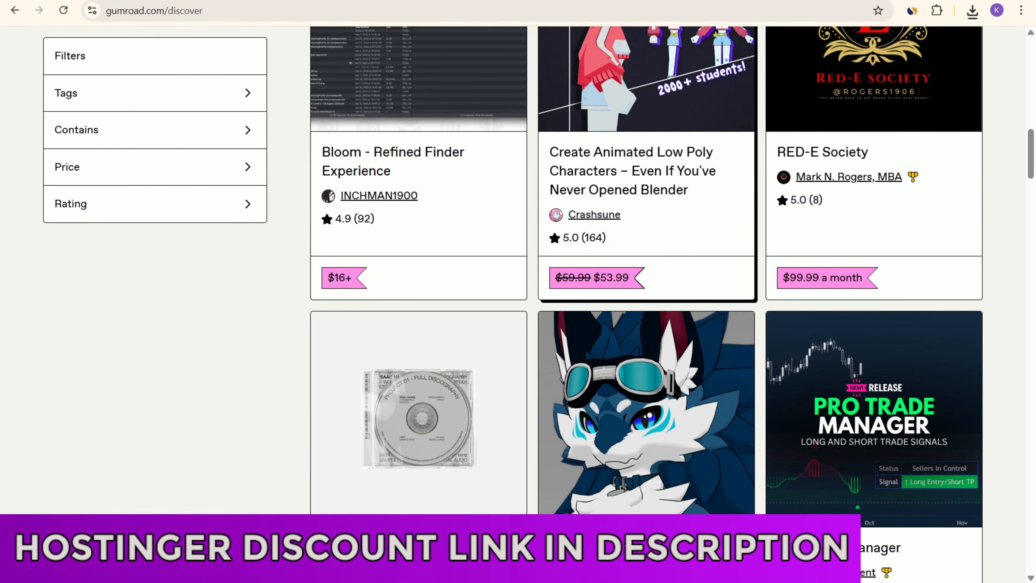
scroll(649, 229, "down", 20)
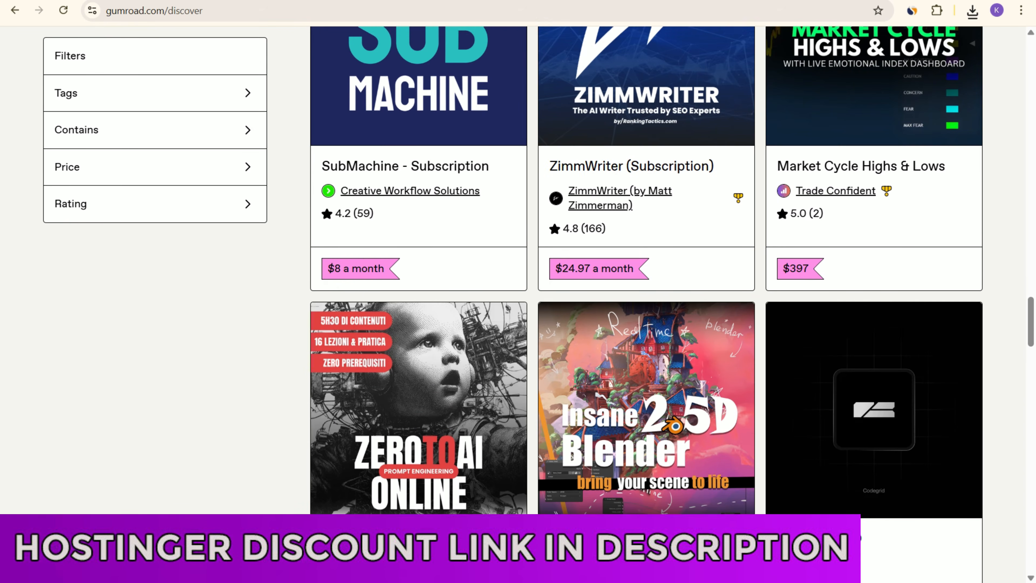
scroll(648, 367, "down", 20)
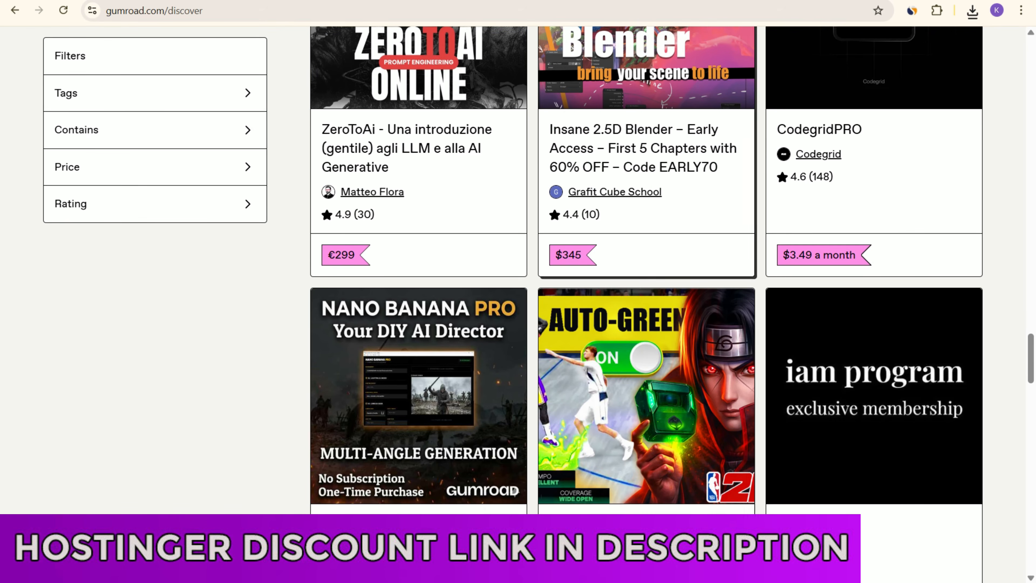
scroll(649, 367, "up", 20)
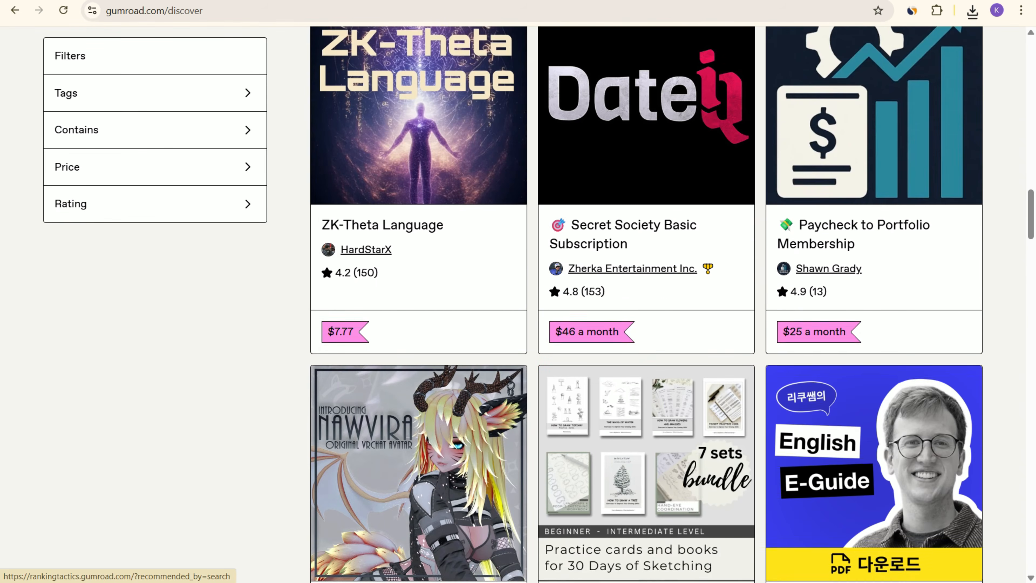
scroll(648, 367, "up", 20)
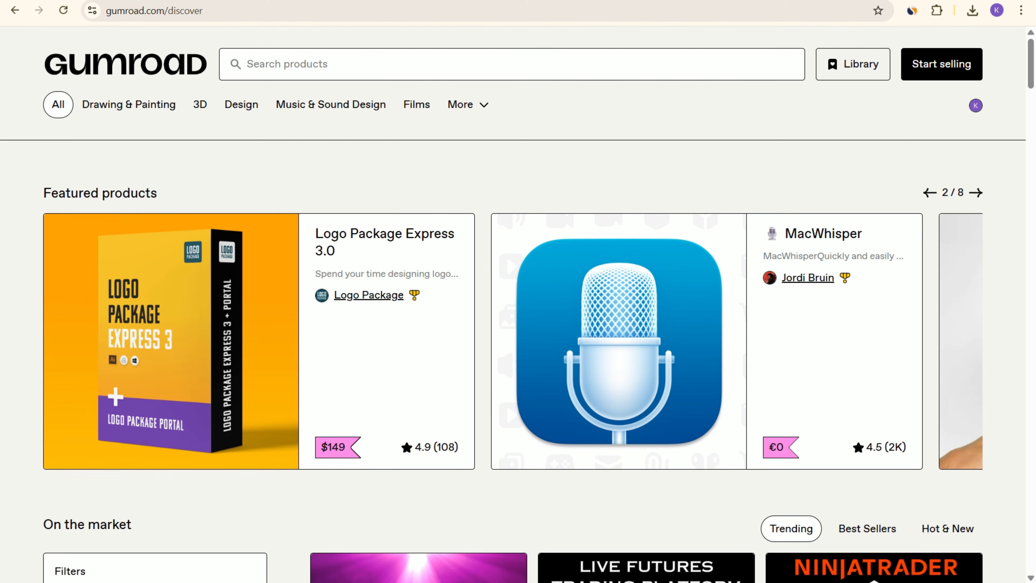
Start a new Gumroad product named "Step-by-Step Guide to Creating & Launching Your First Online Course", copying the cover title from the ChatGPT chat.
left_click(939, 62)
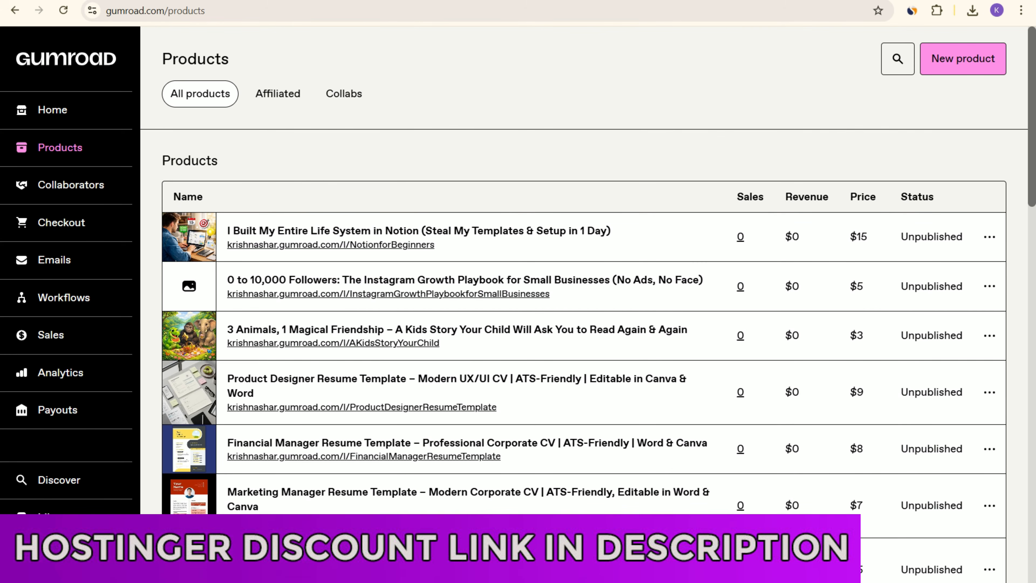
left_click(963, 58)
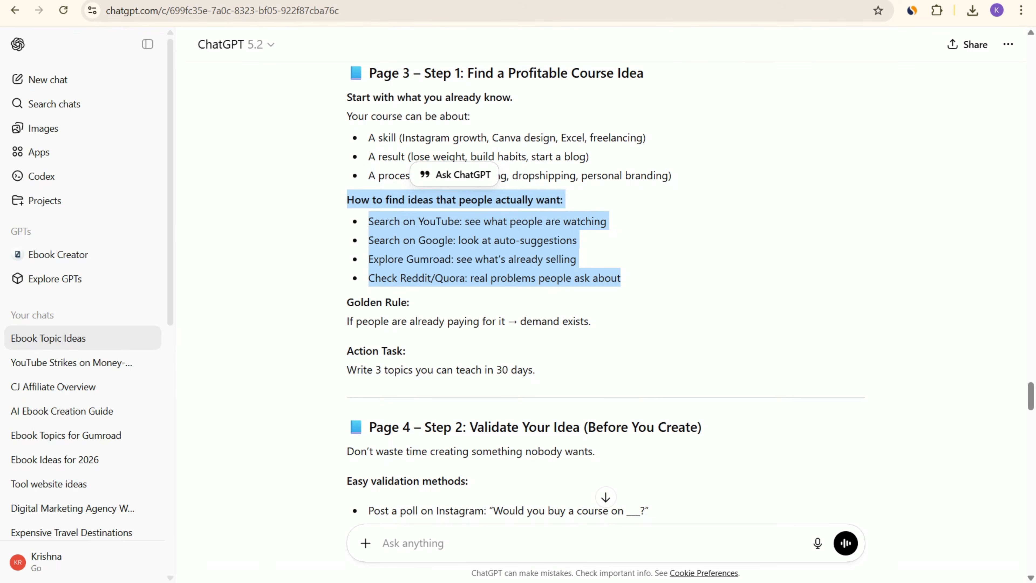
scroll(605, 286, "up", 15)
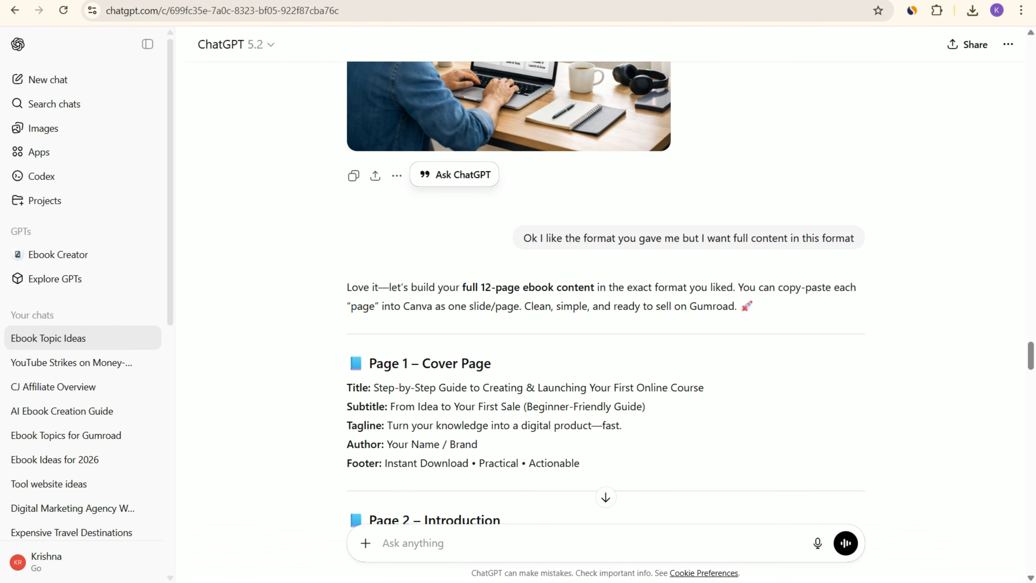
left_click_drag(374, 388, 704, 387)
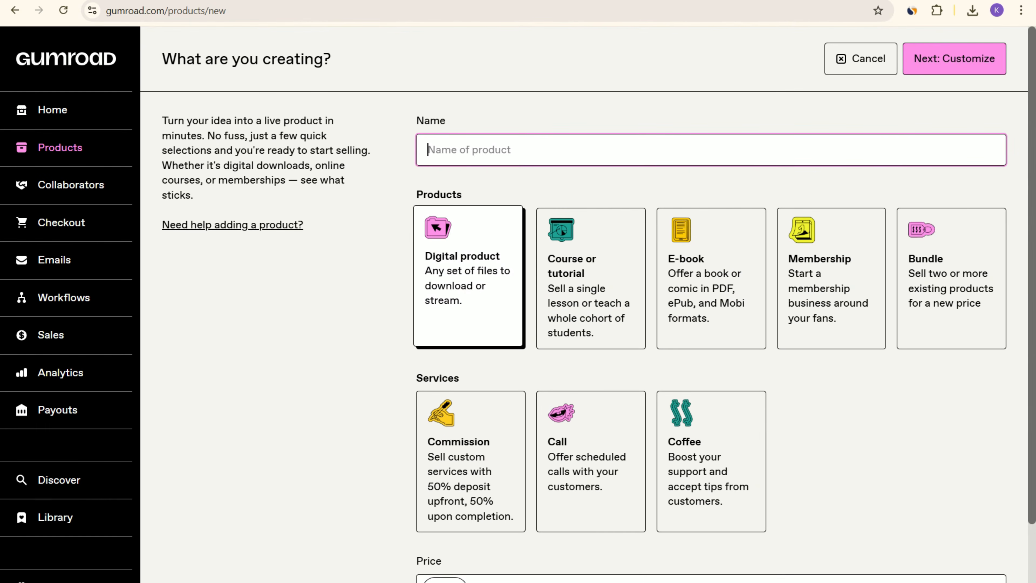
type("Step-by-Step Guide to Creating & Launching Your First Online Course")
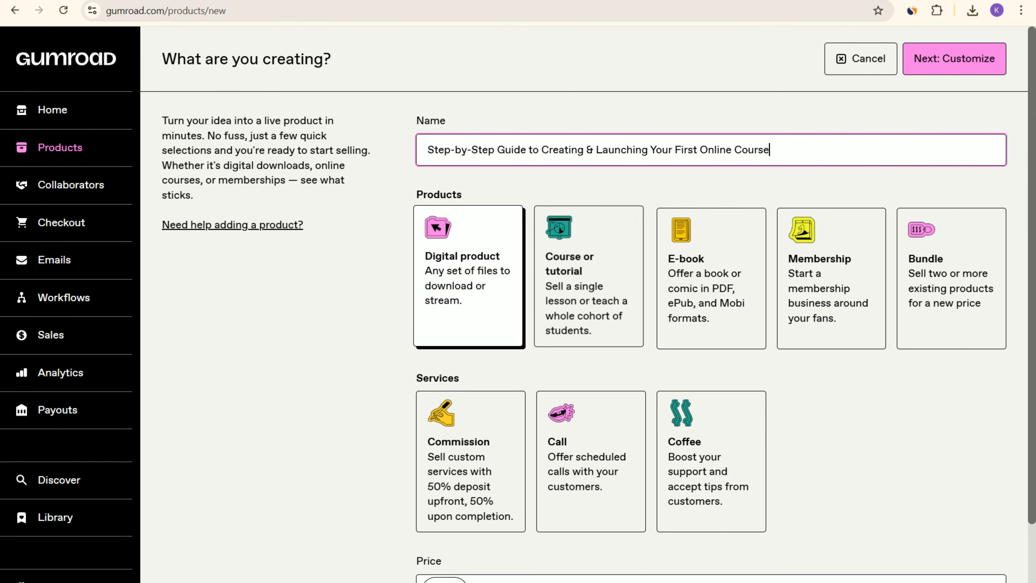
Make the product an E-book priced at $15 and continue to its customization page.
left_click(711, 279)
scroll(712, 279, "down", 1)
scroll(712, 279, "down", 1)
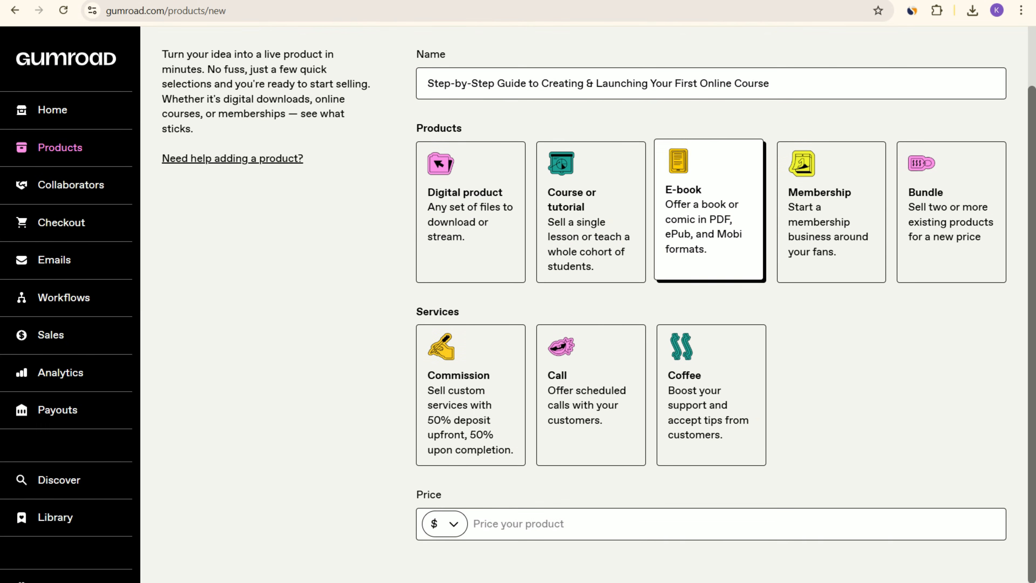
left_click(518, 524)
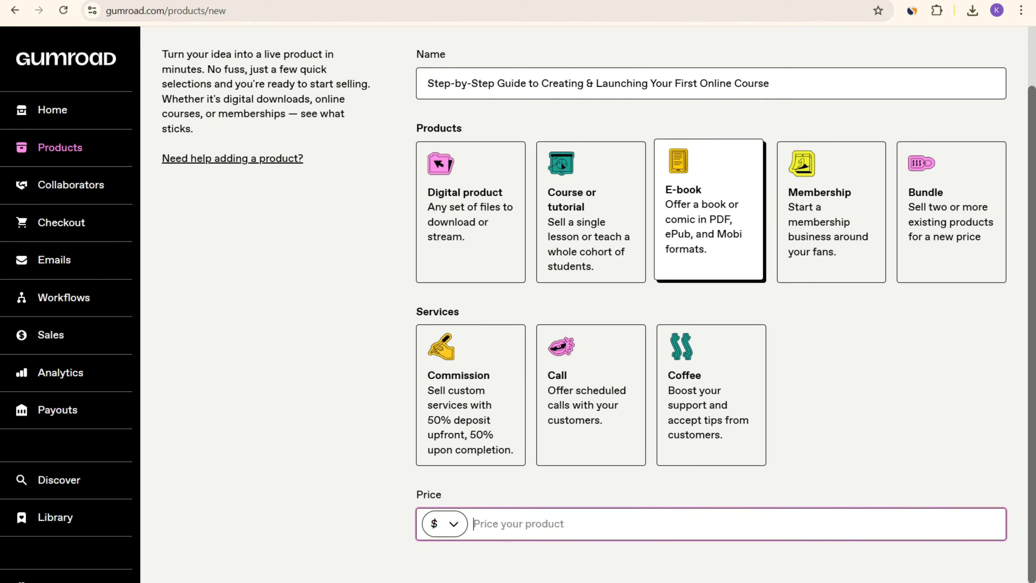
type("15")
key("Tab")
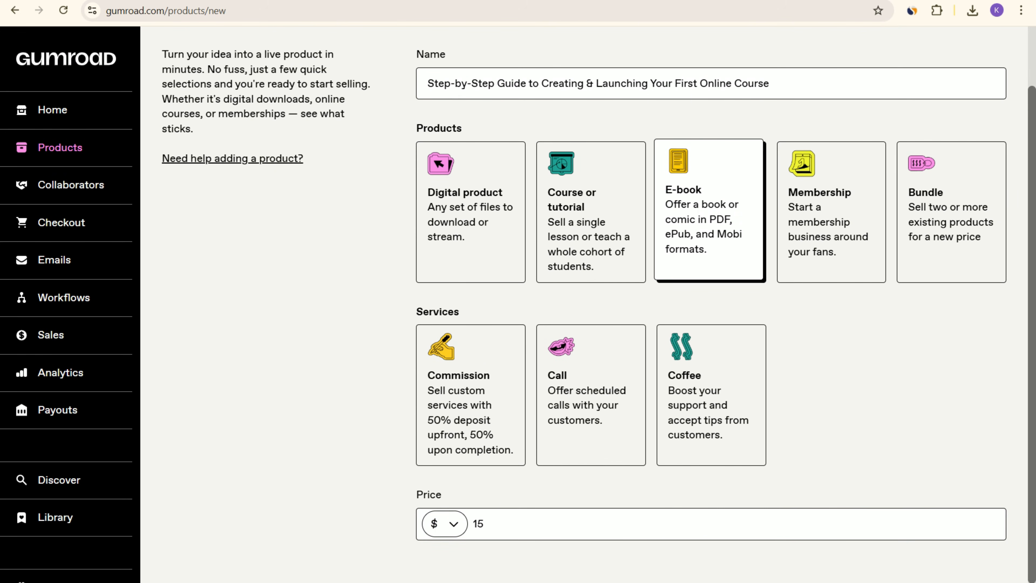
scroll(711, 279, "up", 1)
left_click(954, 59)
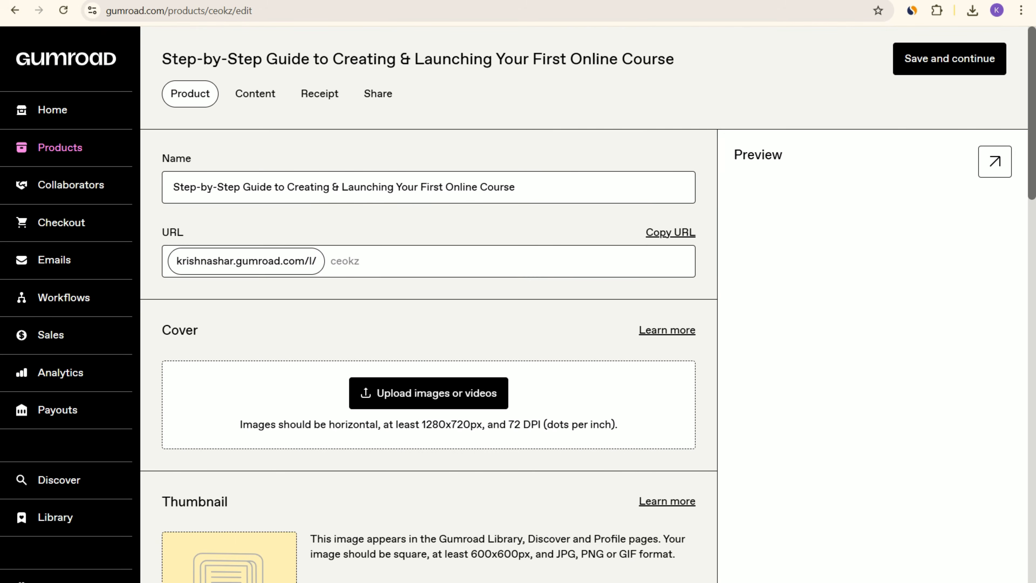
In the ChatGPT ebook chat, start a message reading "I need a clickbait title and description for this ebook and also".
key("ctrl+Tab")
scroll(606, 286, "down", 20)
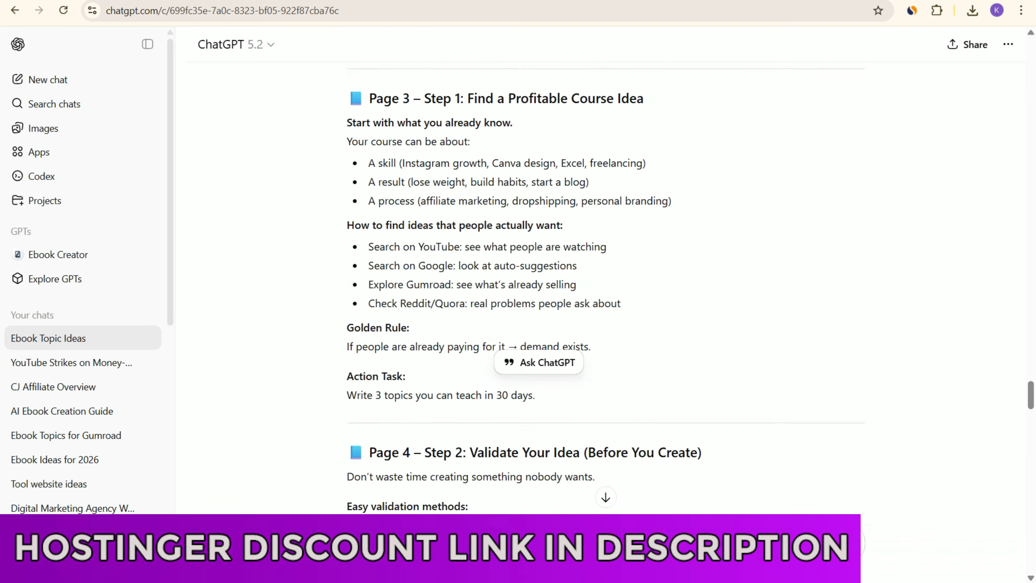
scroll(606, 286, "down", 20)
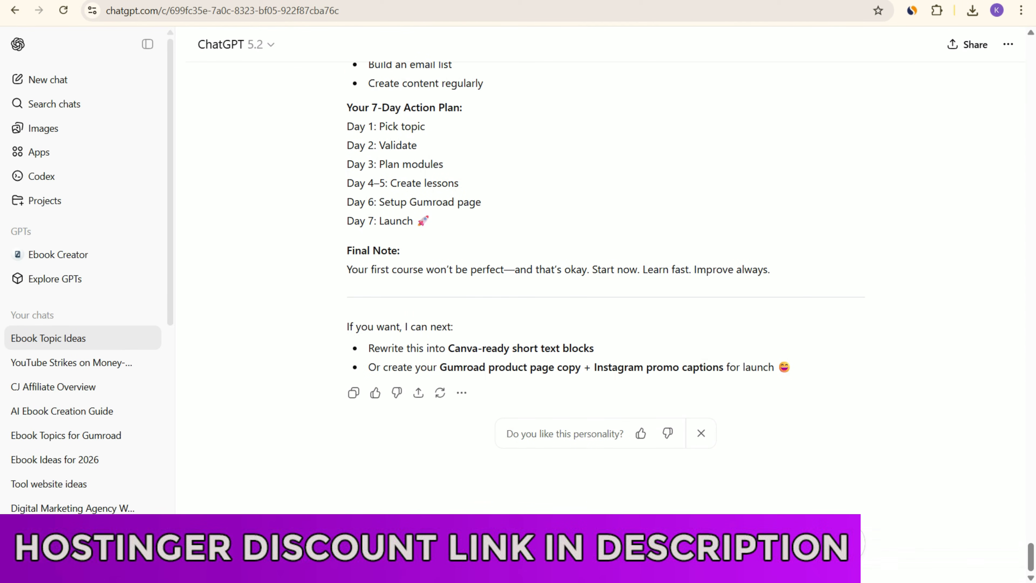
type("cli")
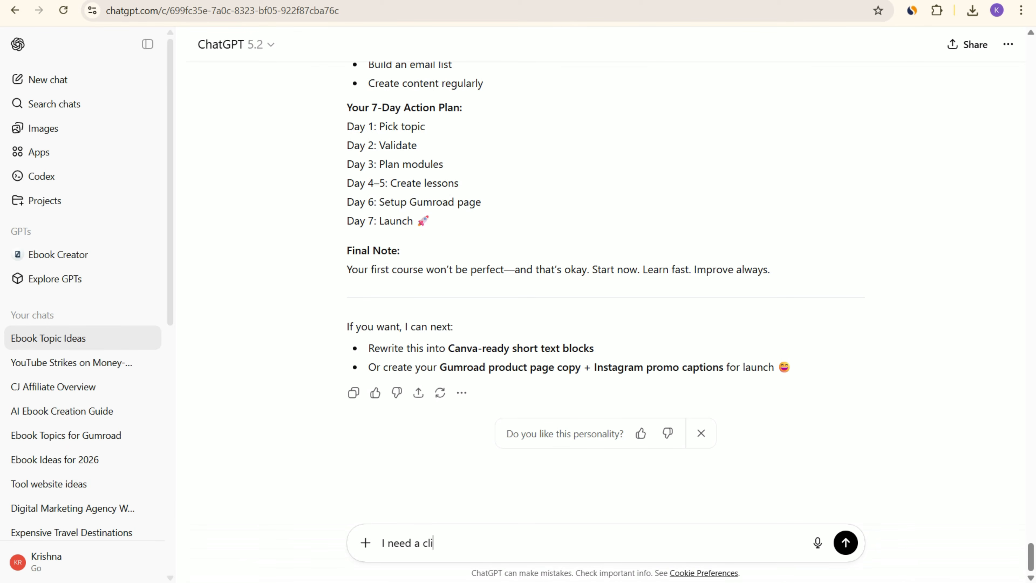
type("ckbait fo")
key("BackSpace")
type("titla")
key("BackSpace")
type("e an ")
type("d se")
key("BackSpace")
key("BackSpace")
type("descript")
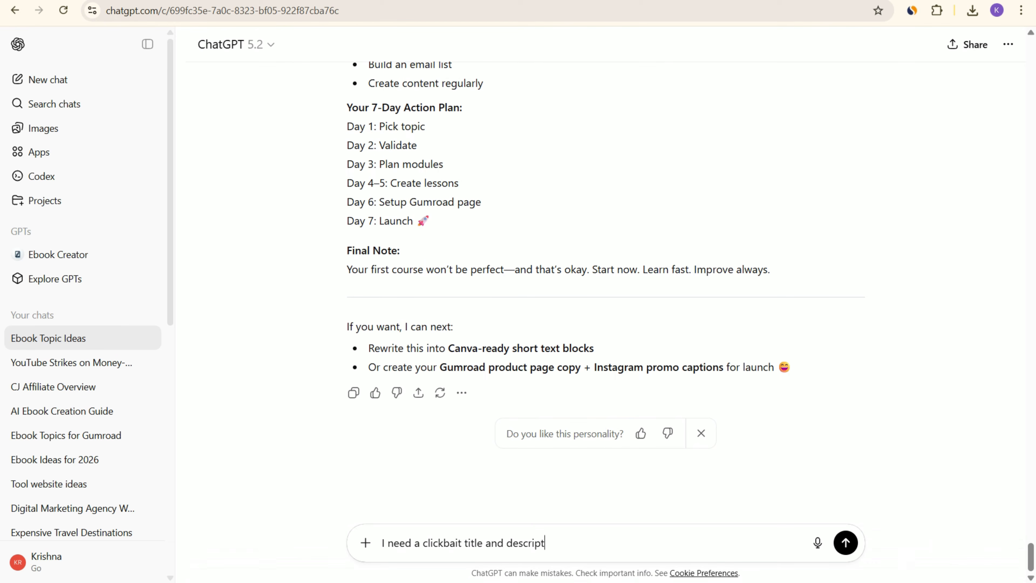
type("ion for this ebook and also")
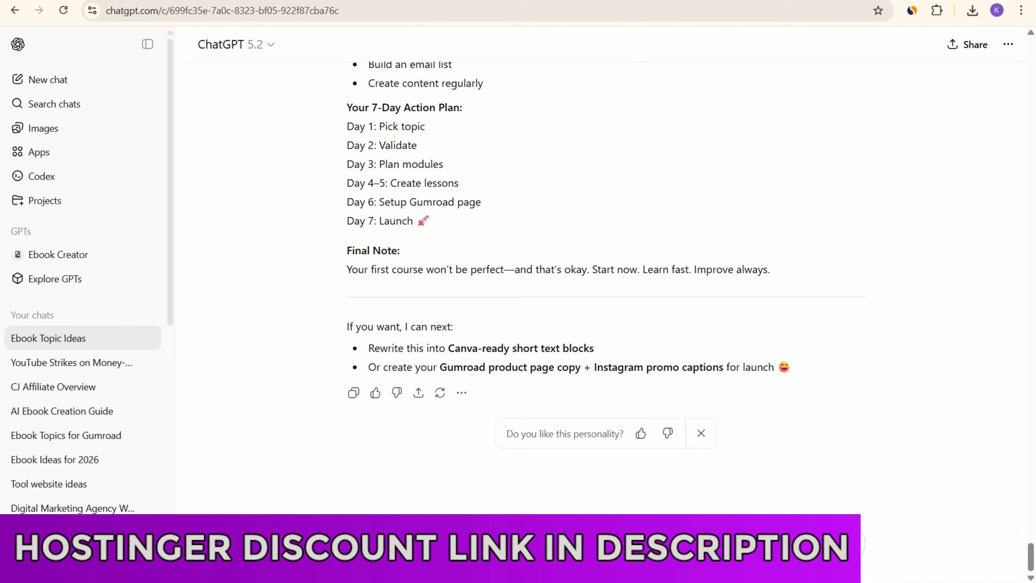
Complete the message with "provide an image prompt for this ebook image should be in landscape mode" and send it.
type("provide an image pro")
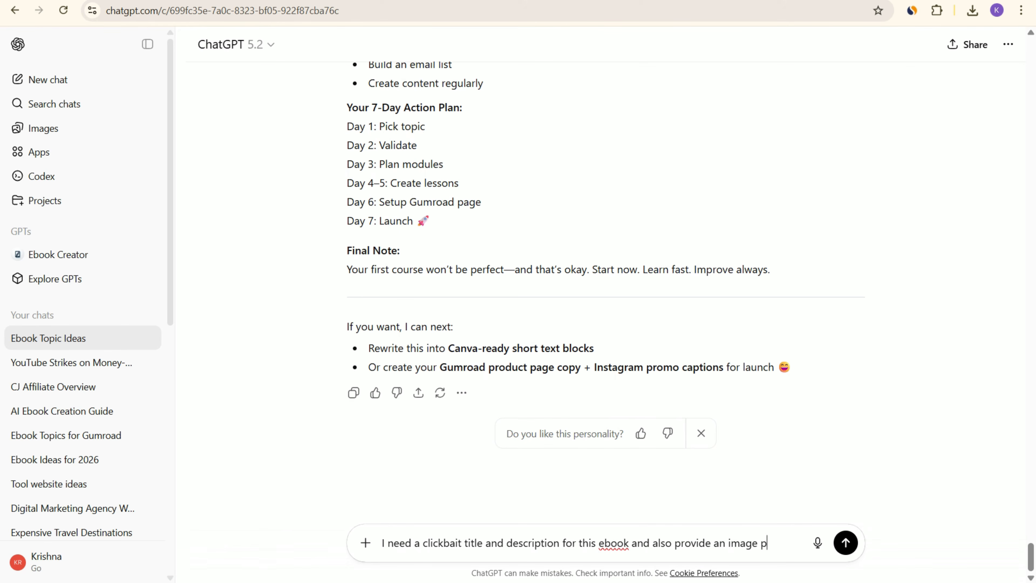
type("pt")
key("BackSpace")
key("BackSpace")
key("BackSpace")
type("mpt for ")
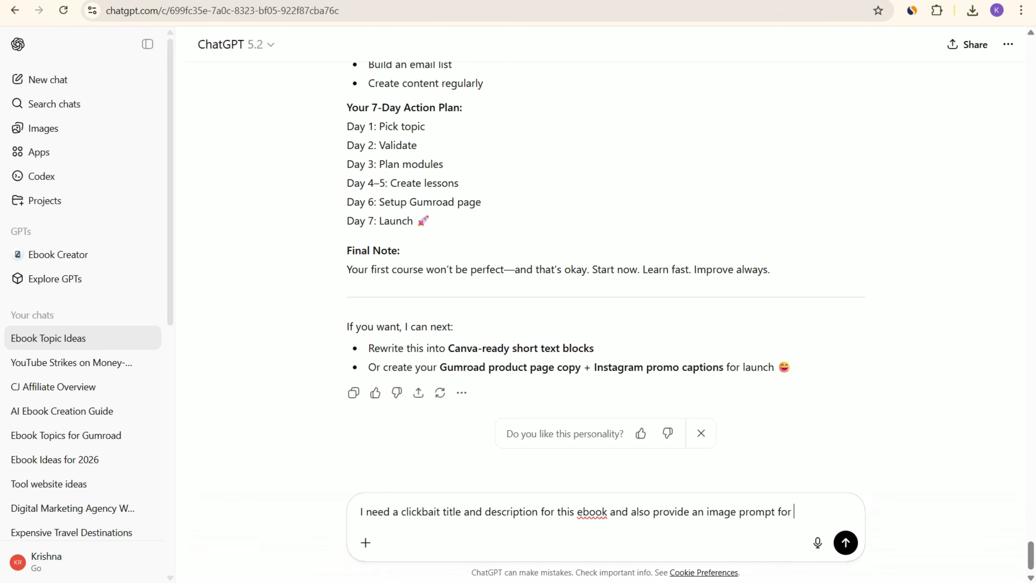
type("this ebbok")
key("BackSpace")
key("BackSpace")
key("BackSpace")
key("BackSpace")
type("ook ")
type("image shoul")
type("d")
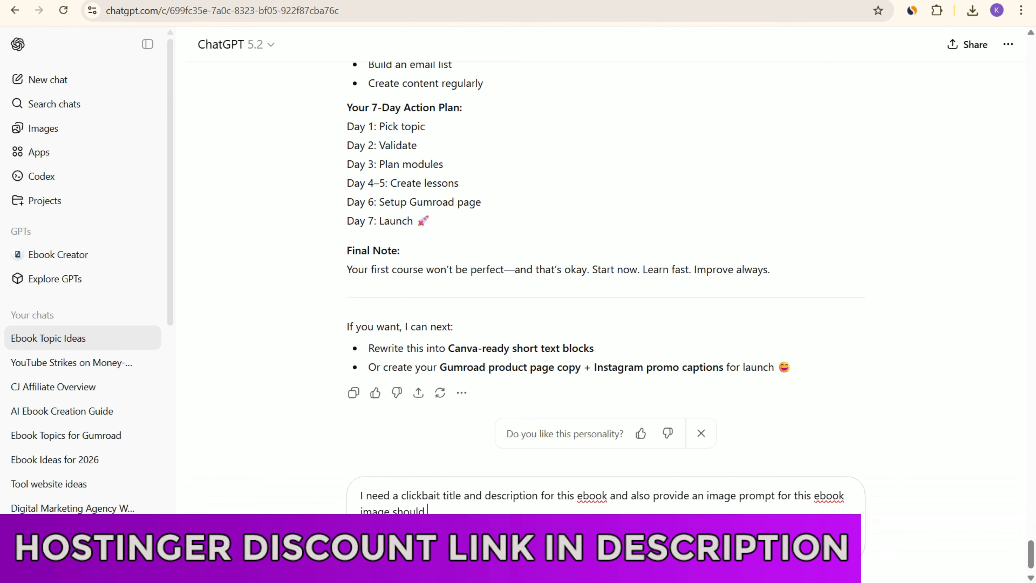
type(" be in landsccape mode")
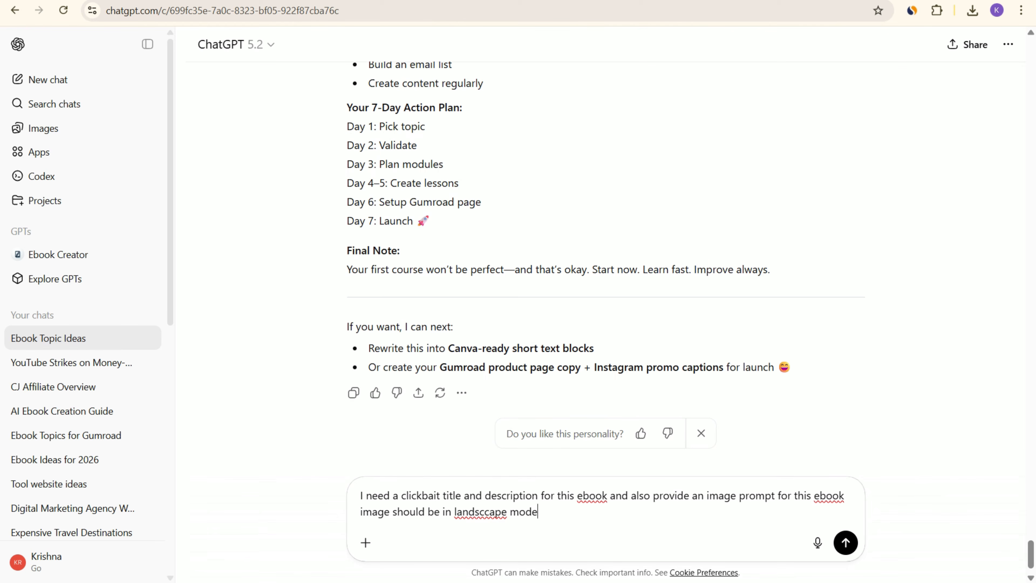
left_click(484, 512)
key("Right")
key("BackSpace")
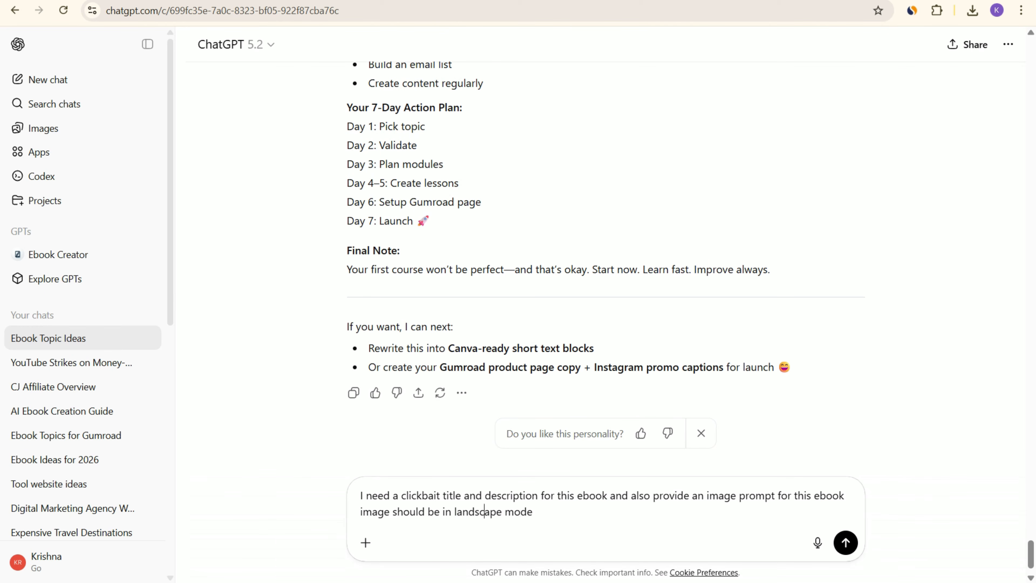
key("Return")
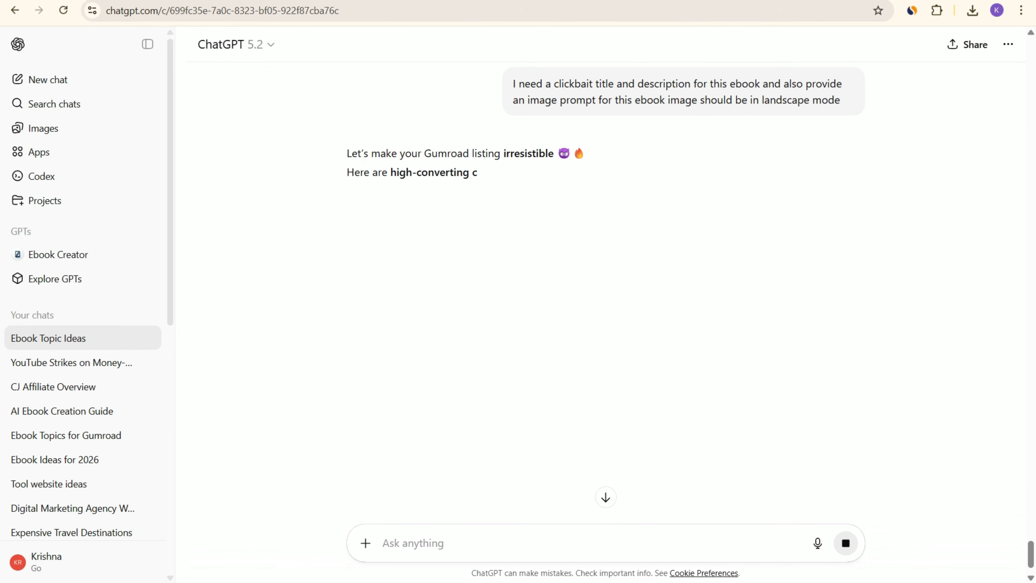
Look back through the chat and examine the new reply's clickbait title options.
scroll(606, 286, "up", 20)
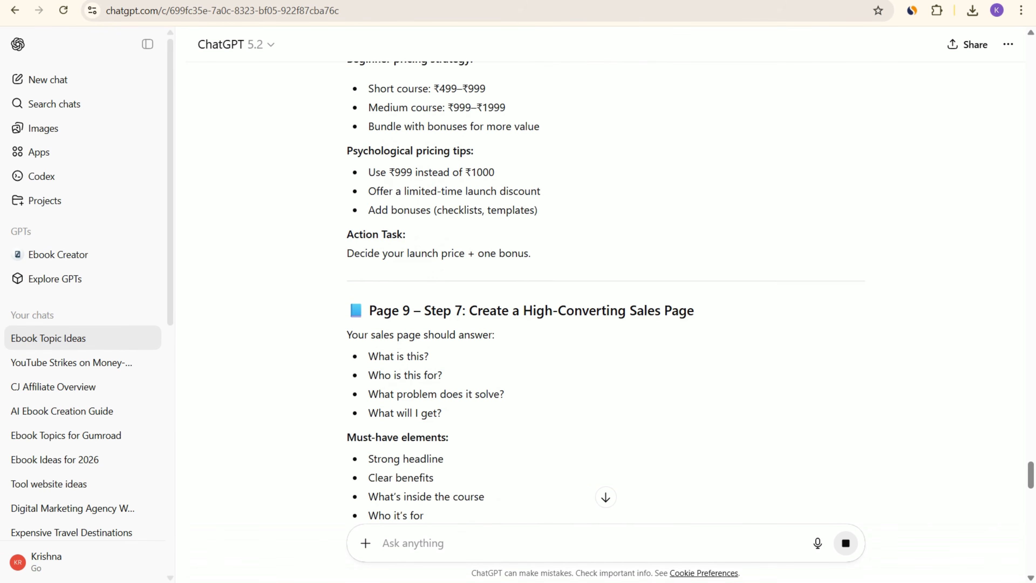
scroll(606, 286, "up", 20)
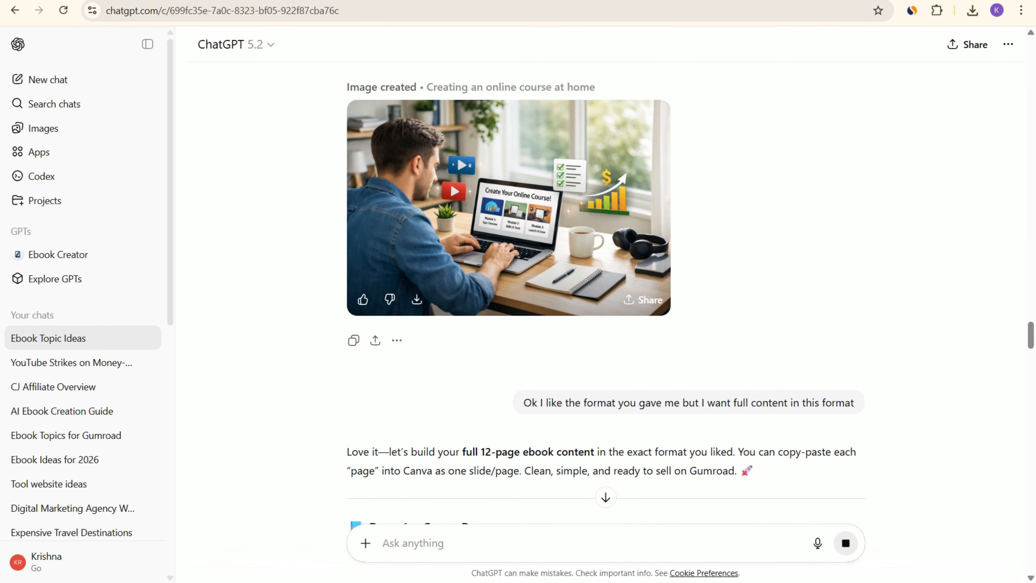
scroll(606, 286, "down", 13)
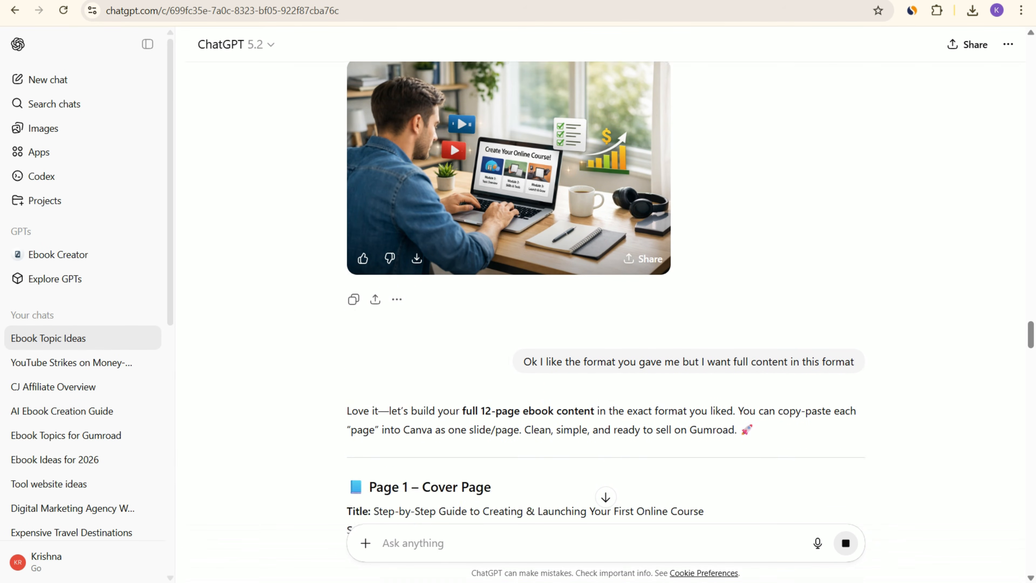
scroll(606, 286, "down", 20)
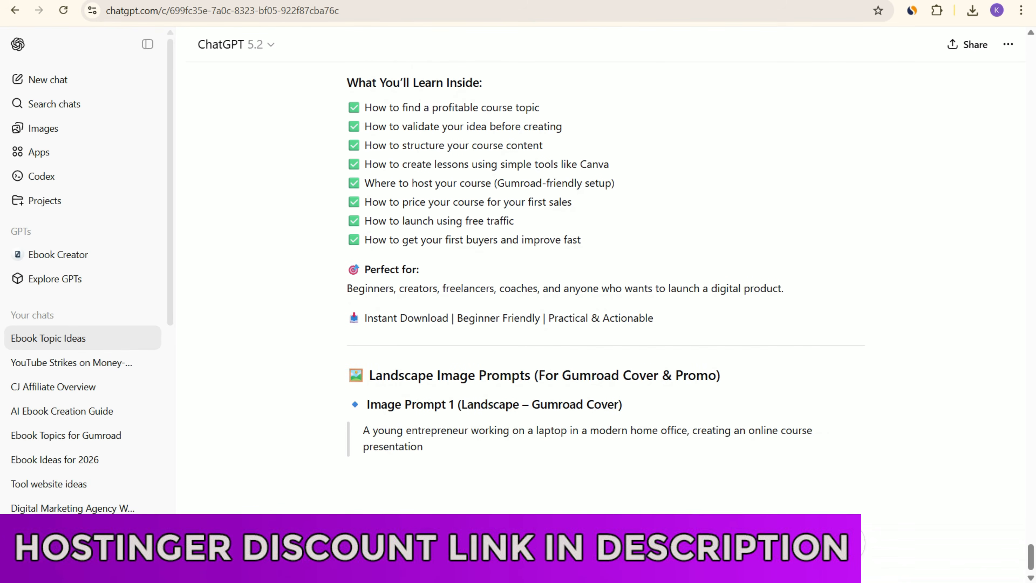
scroll(605, 286, "up", 15)
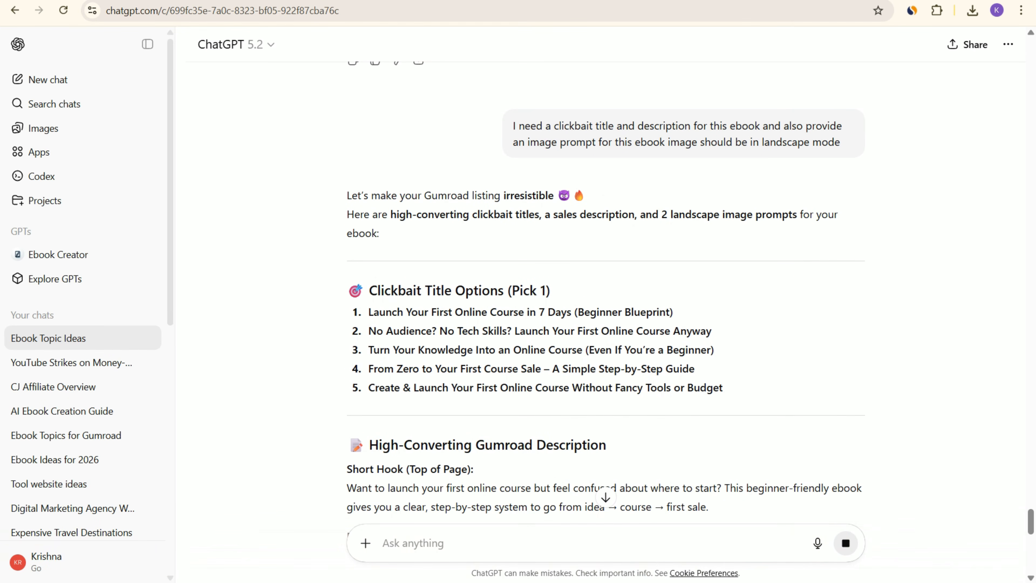
scroll(606, 286, "down", 2)
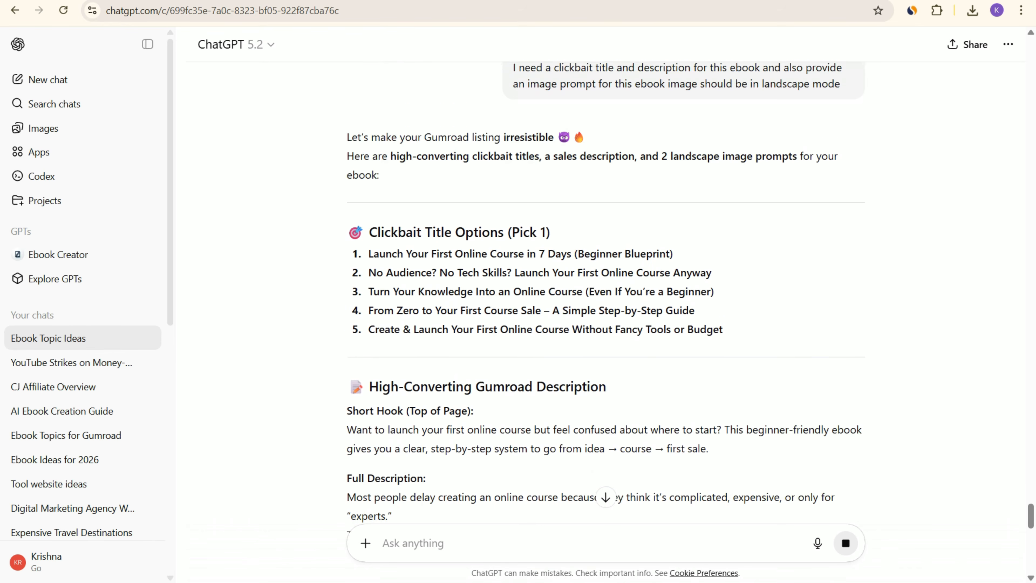
left_click_drag(373, 177, 606, 309)
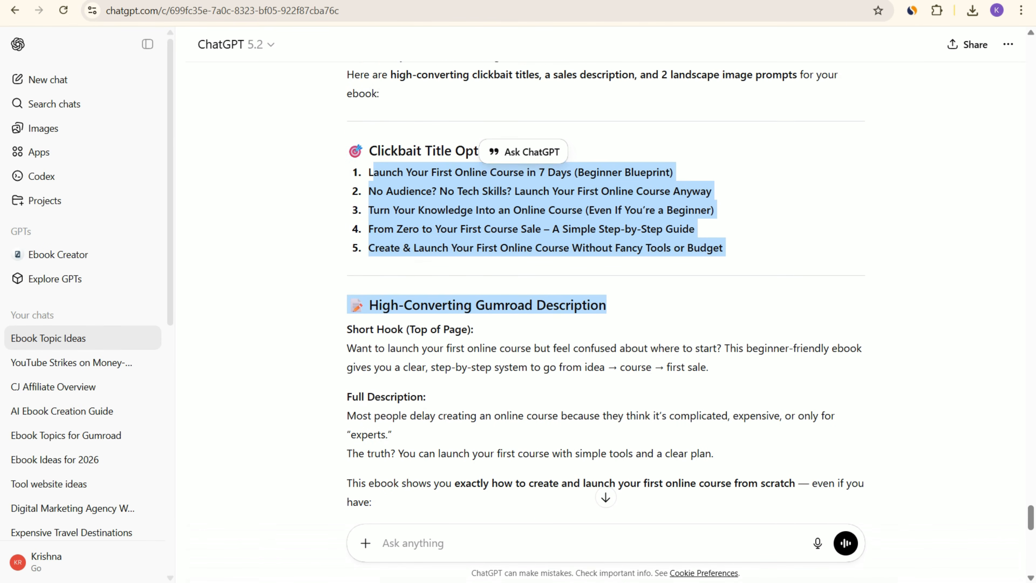
Copy the reply's Gumroad description, from "Short Hook" through "Instant Download", into the Gumroad product's description.
scroll(606, 310, "down", 2)
left_click_drag(348, 199, 656, 308)
scroll(565, 530, "down", 10)
scroll(588, 56, "up", 3)
scroll(587, 55, "up", 3)
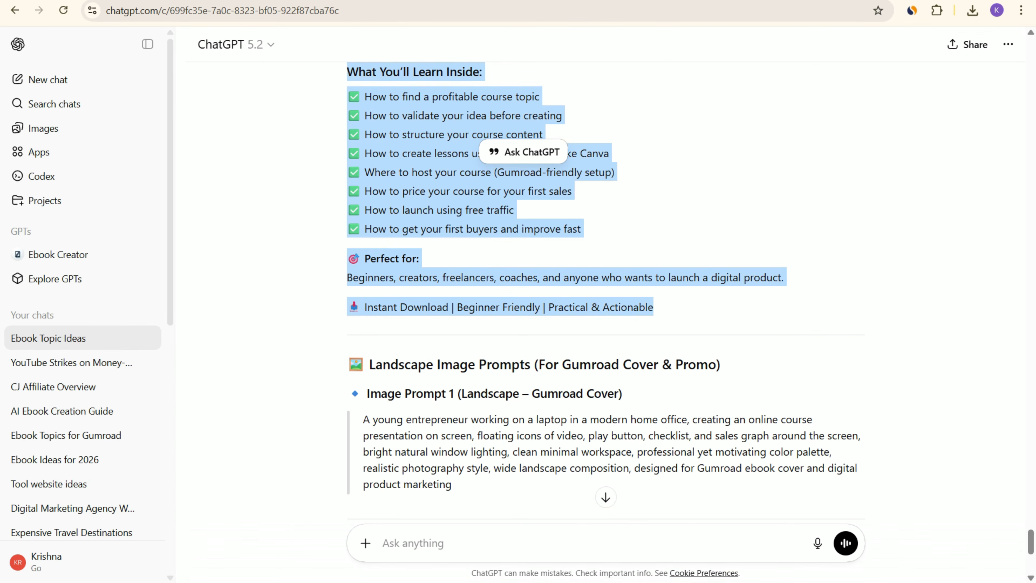
key("ctrl+c")
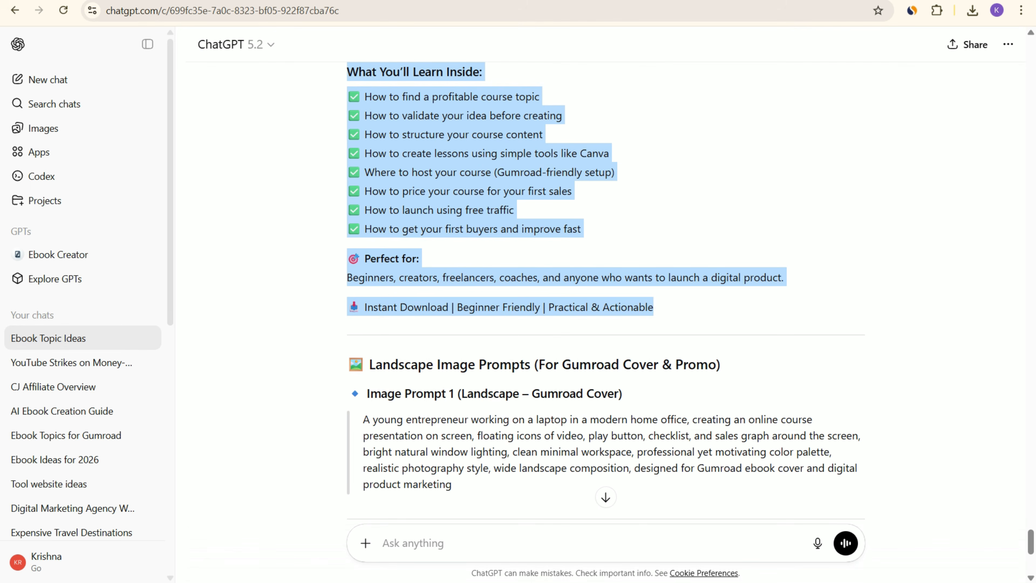
key("ctrl+Tab")
left_click(232, 302)
key("ctrl+v")
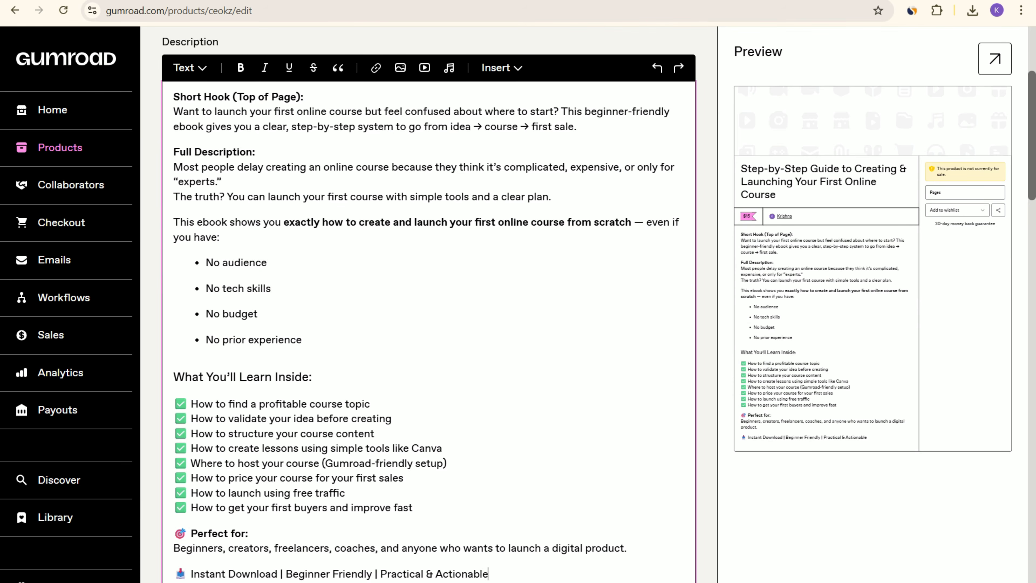
Set the ending of the product's URL to "Creating&LaunchingYourFirstOnlineCourse", reusing the end of the product name.
scroll(429, 286, "down", 5)
left_click(401, 265)
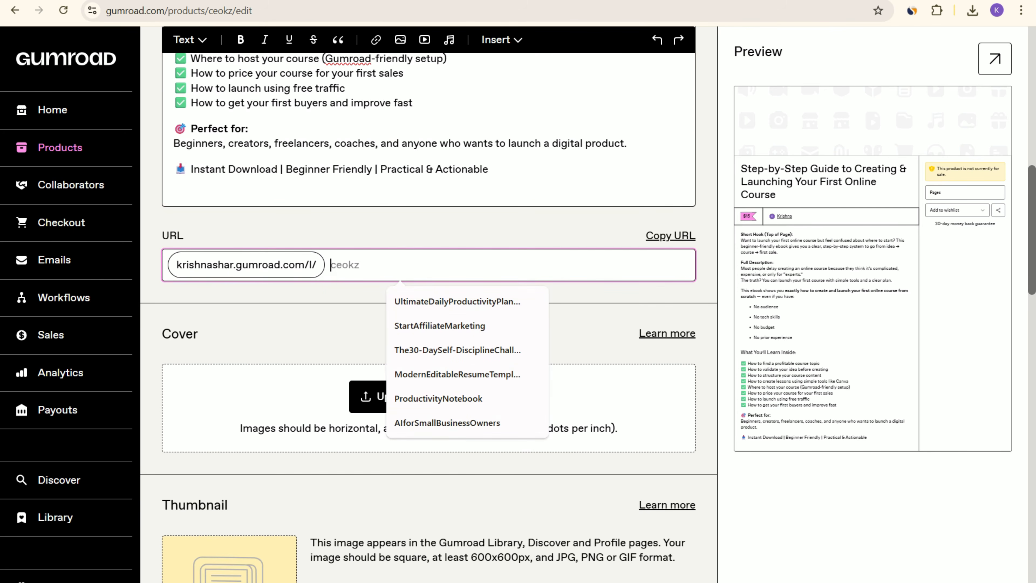
scroll(428, 301, "up", 4)
scroll(429, 286, "up", 7)
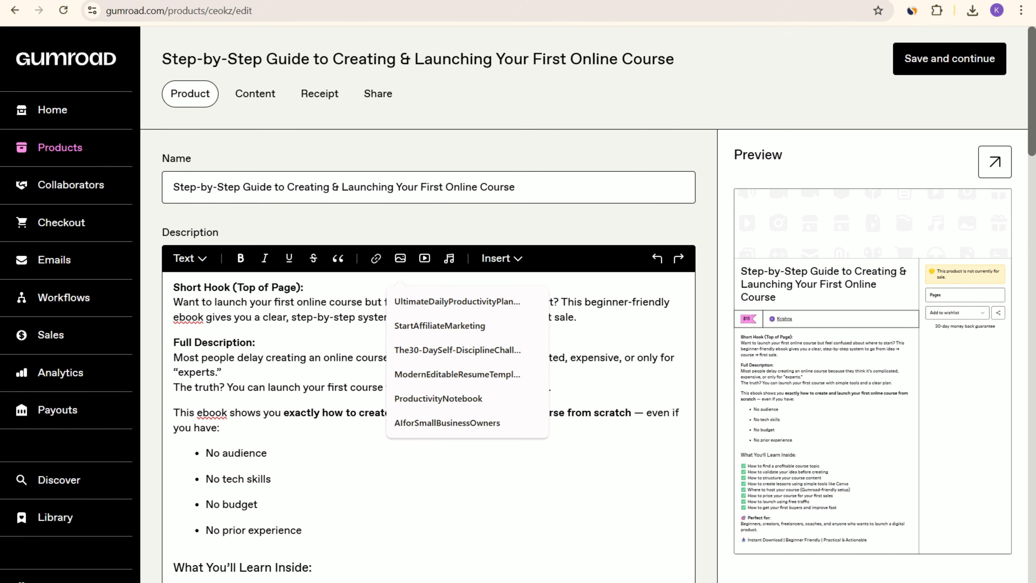
left_click_drag(287, 187, 515, 187)
scroll(515, 187, "down", 10)
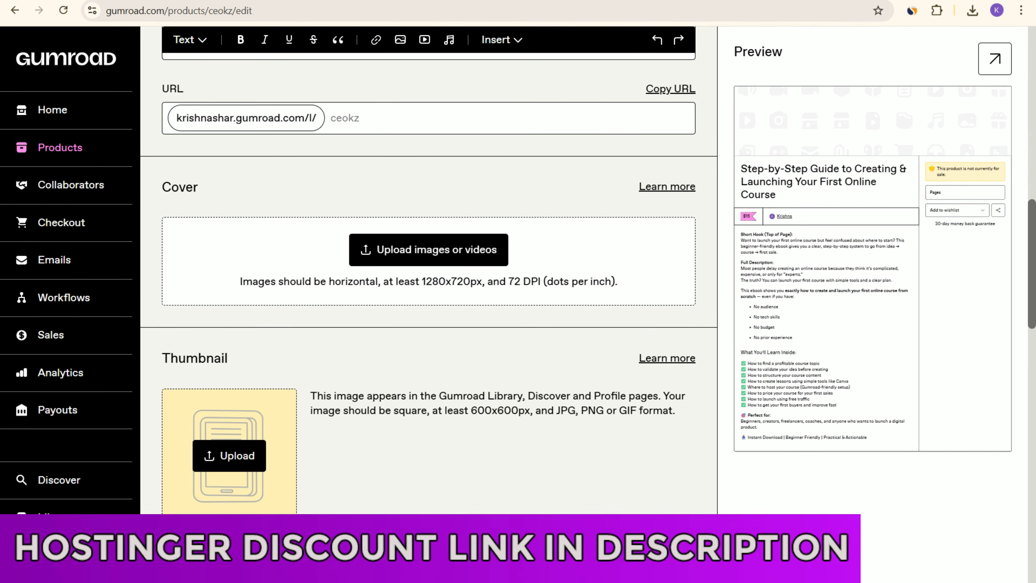
left_click(428, 118)
key("ctrl+v")
left_click(557, 163)
left_click_drag(547, 118, 329, 118)
left_click(437, 164)
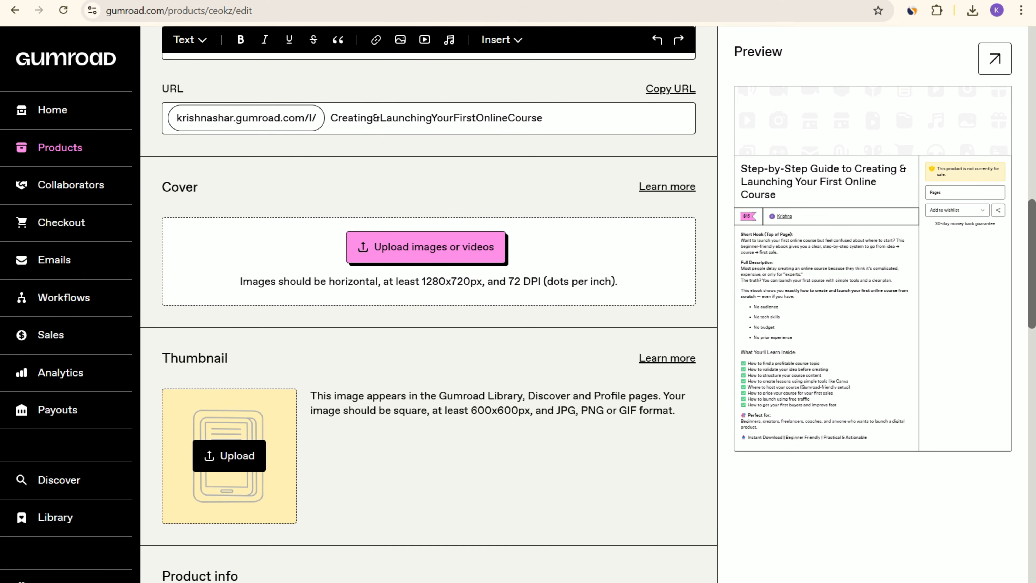
Open the product cover's upload options and submit Image Prompt 1 (Landscape – Gumroad Cover) as a new message in the ChatGPT chat.
left_click(426, 247)
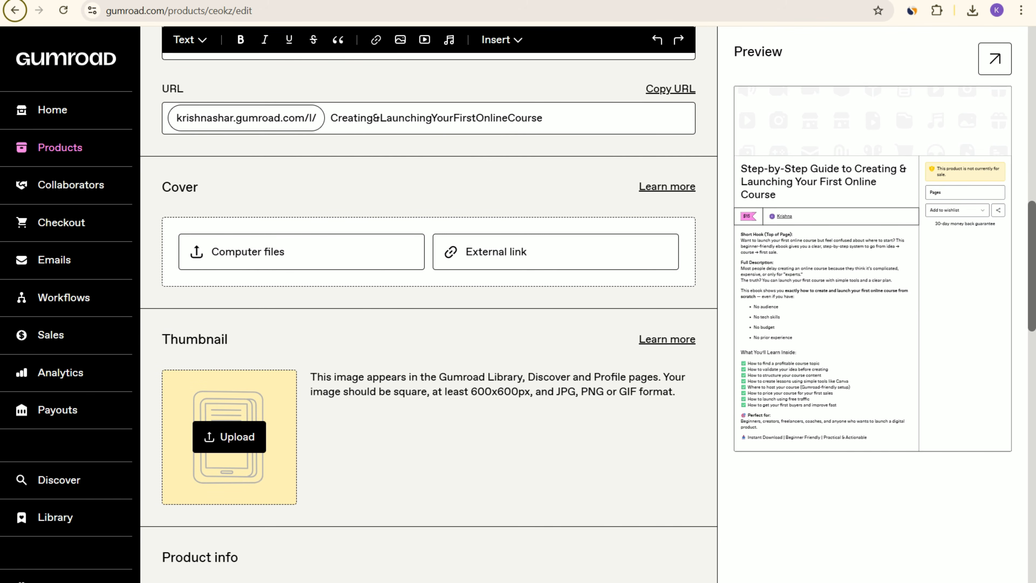
key("ctrl+Tab")
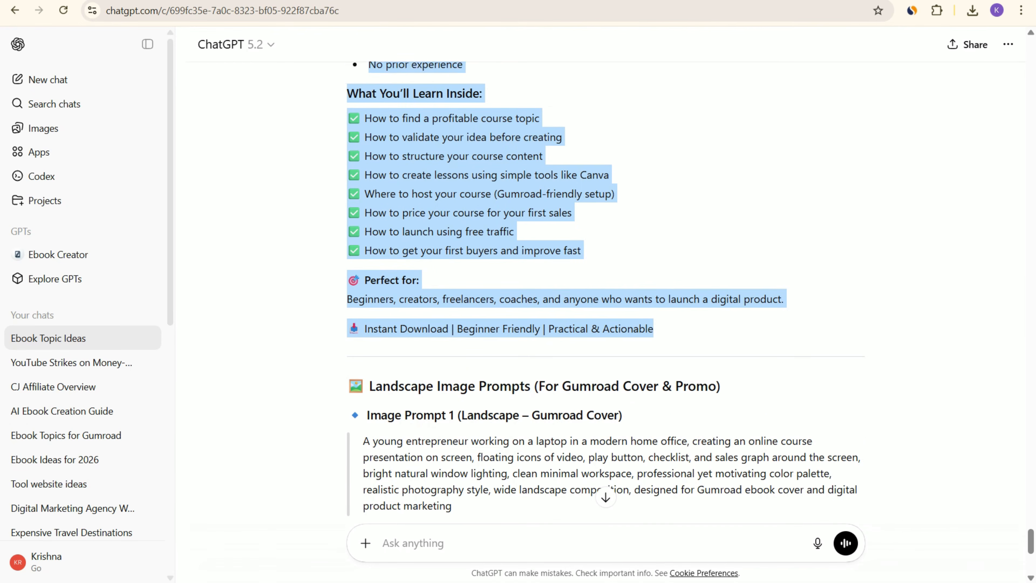
scroll(606, 291, "down", 7)
scroll(606, 290, "up", 5)
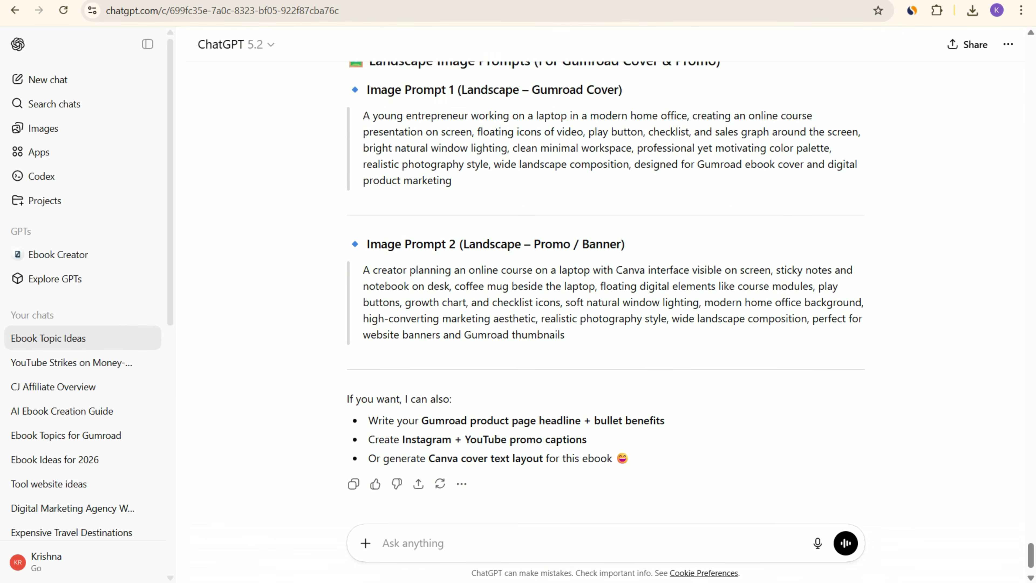
left_click_drag(363, 257, 452, 322)
scroll(606, 291, "down", 3)
left_click(490, 543)
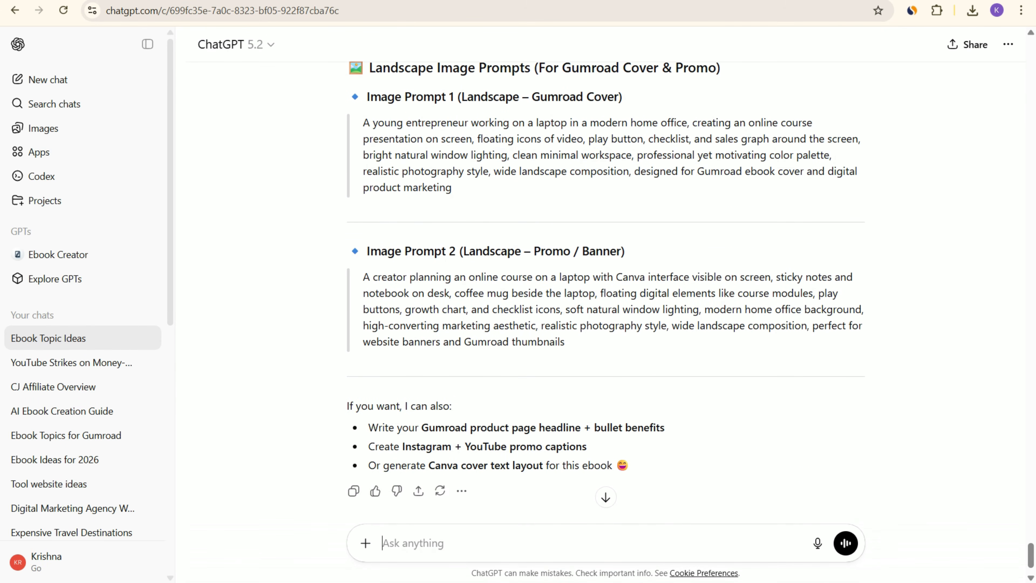
key("ctrl+v")
key("Return")
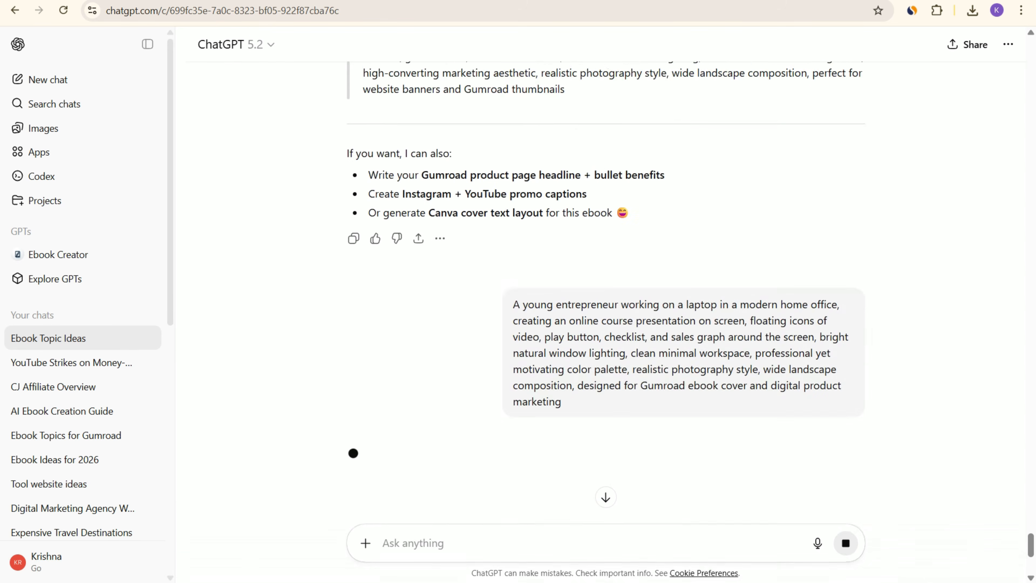
scroll(606, 286, "up", 20)
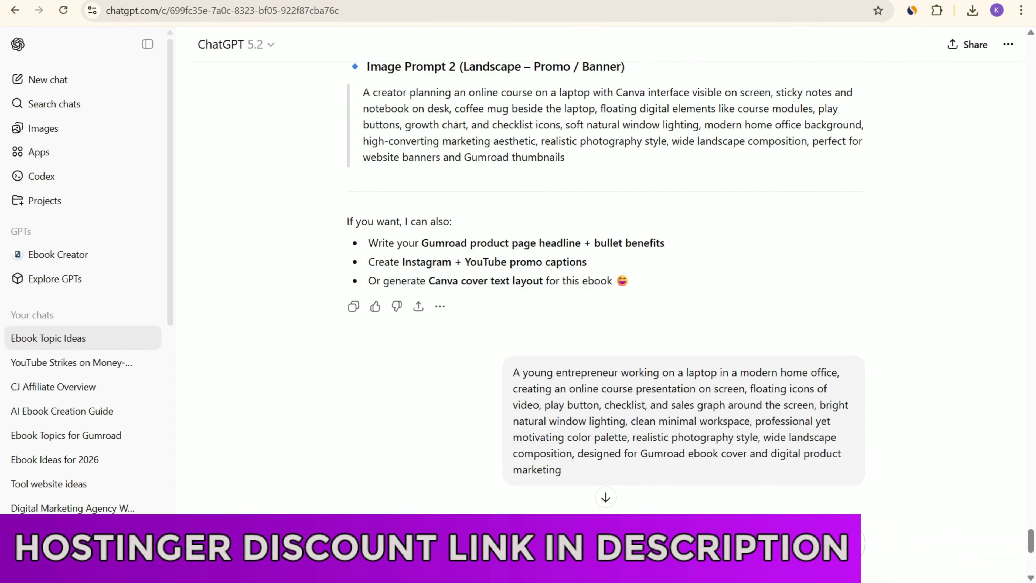
Download the previously generated "Creating an online course at home" image from the ChatGPT chat.
scroll(606, 285, "up", 20)
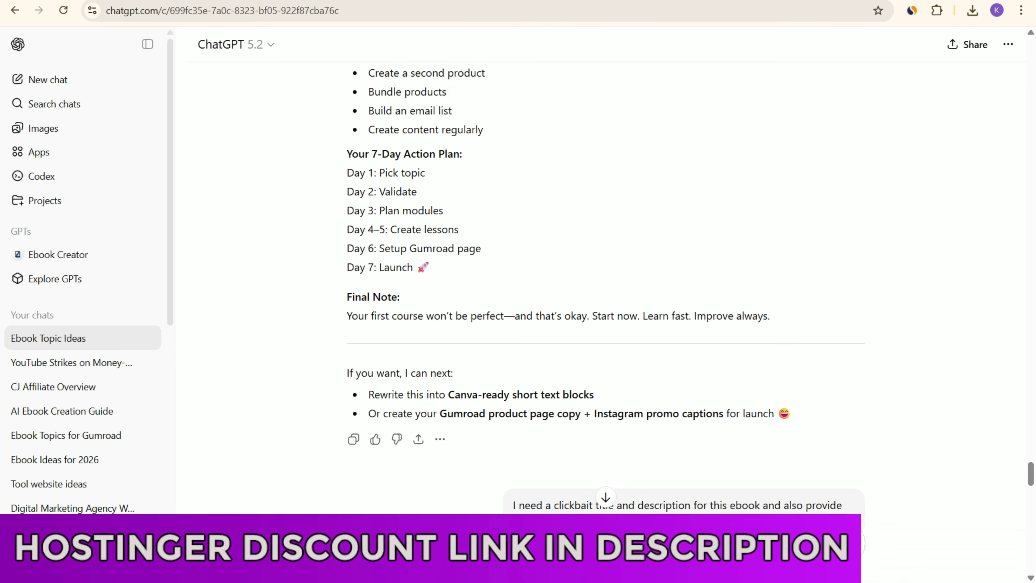
scroll(606, 286, "up", 20)
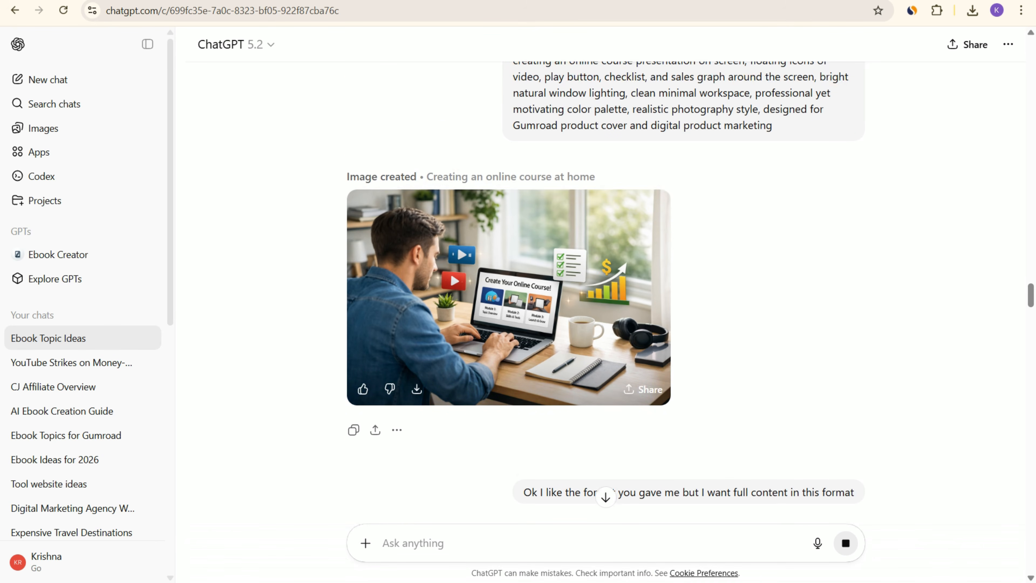
left_click(417, 388)
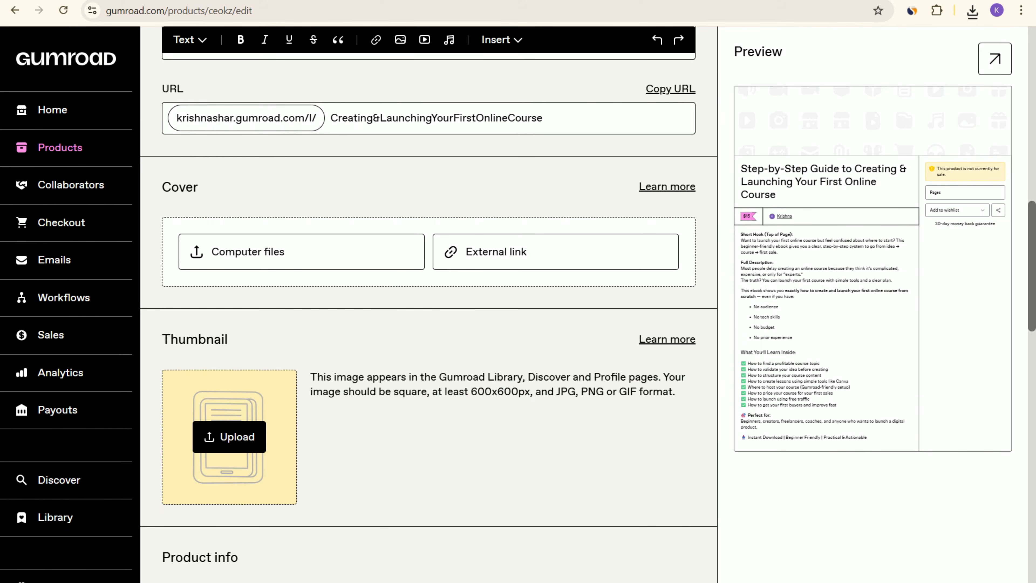
scroll(228, 231, "down", 5)
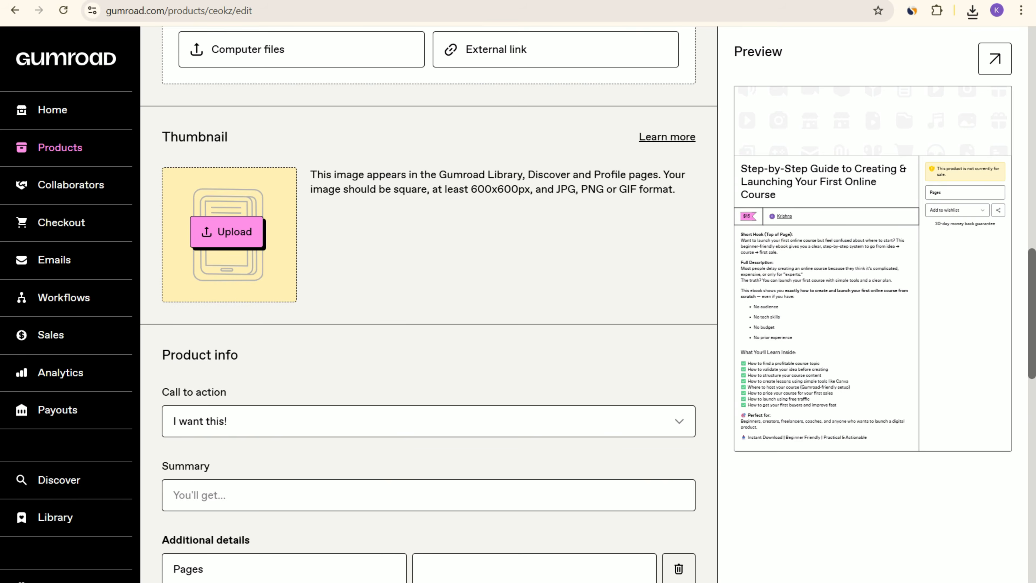
left_click(227, 232)
left_click(218, 126)
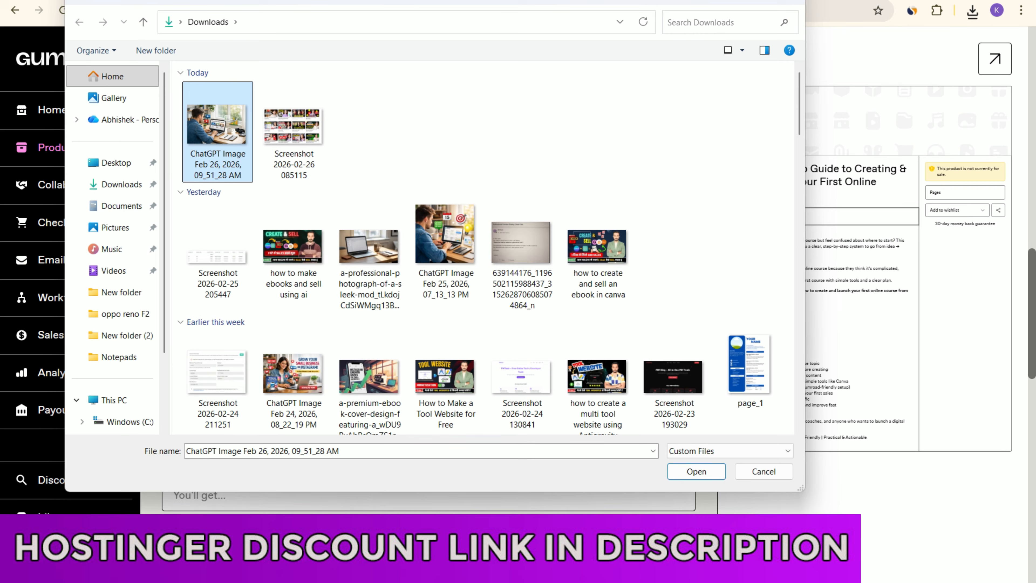
key("F2")
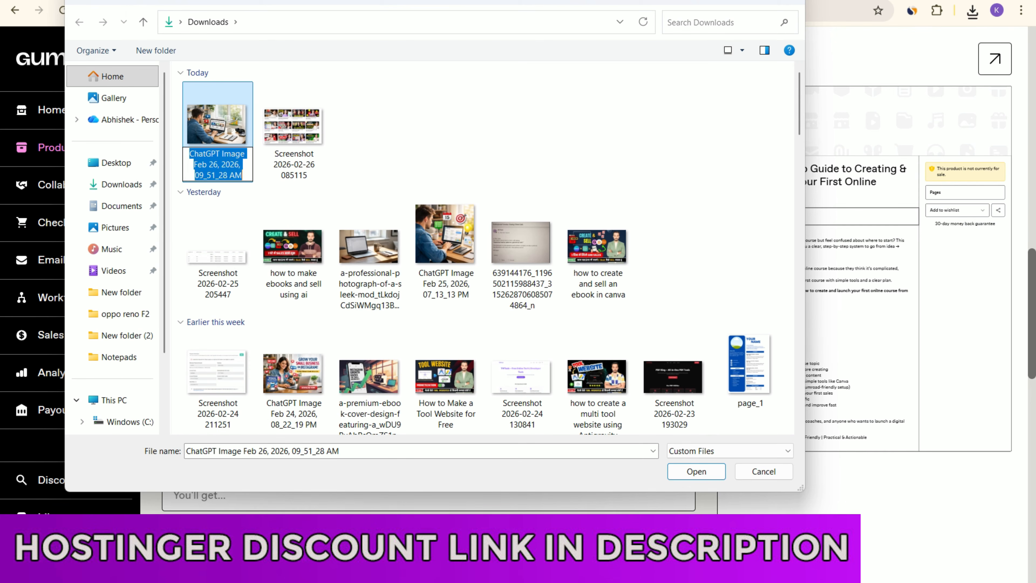
type("A young entrepreneur working on a laptop in a modern home office, creating an online course presentation on screen, floating icons of video, play button, checklist, and sales graph around the screen, bright natural window l")
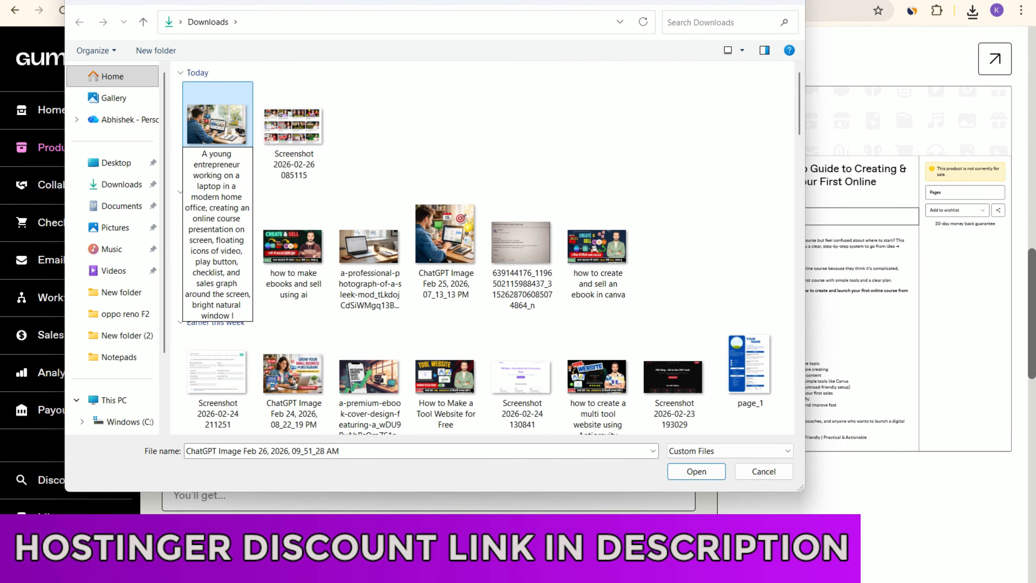
key("ctrl+a")
key("Escape")
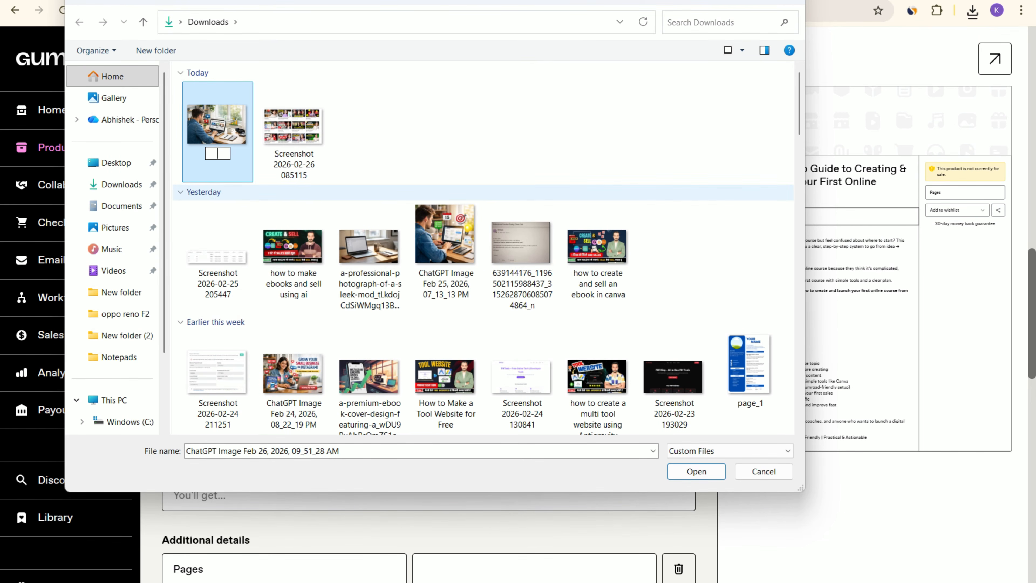
key("Down")
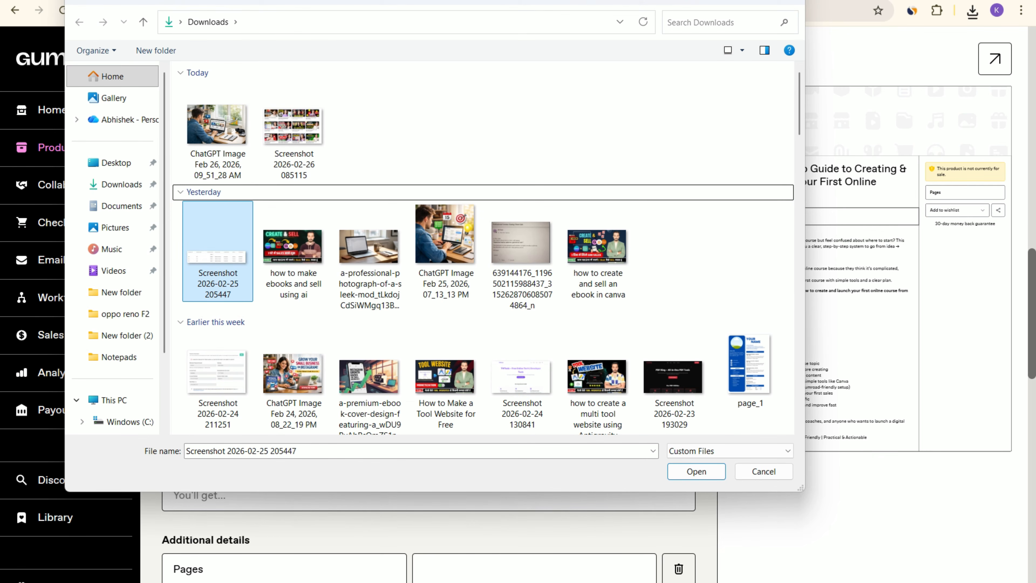
key("Escape")
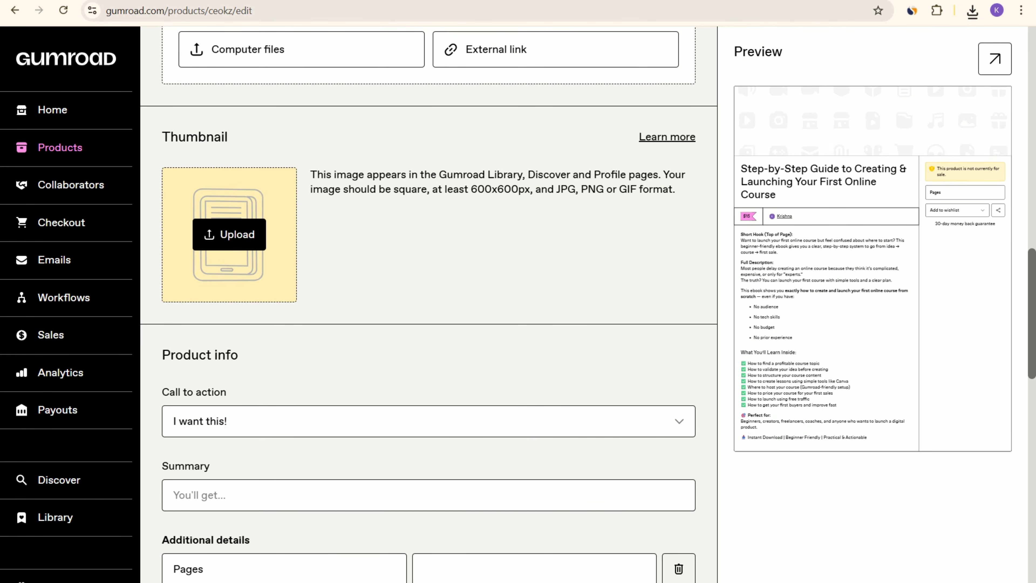
Rename the downloaded image as "Creating & Launching Your First Online Course", reusing the title text from Page 1 of the ChatGPT reply.
key("ctrl+shift+Tab")
scroll(606, 285, "down", 5)
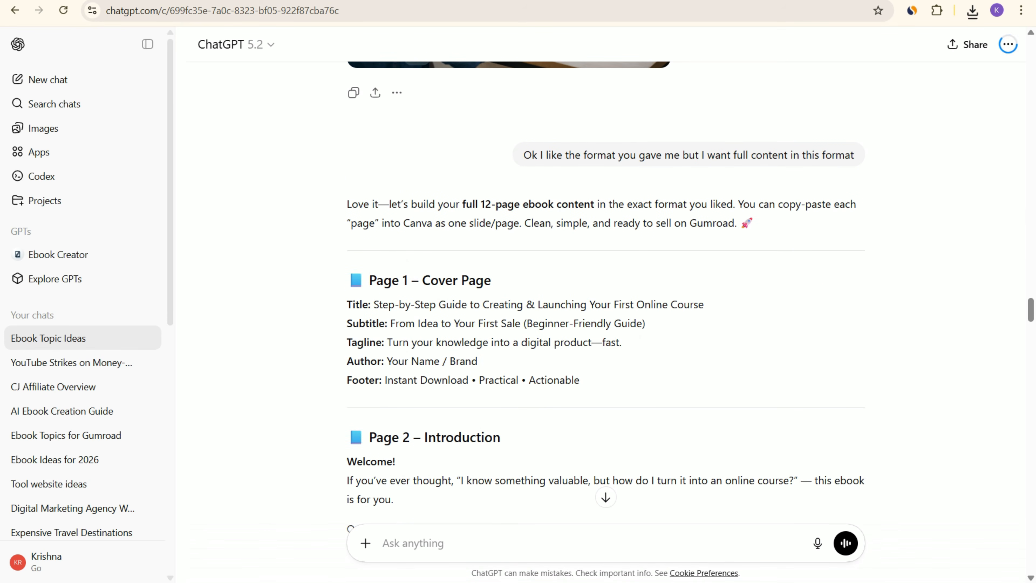
left_click_drag(483, 304, 704, 305)
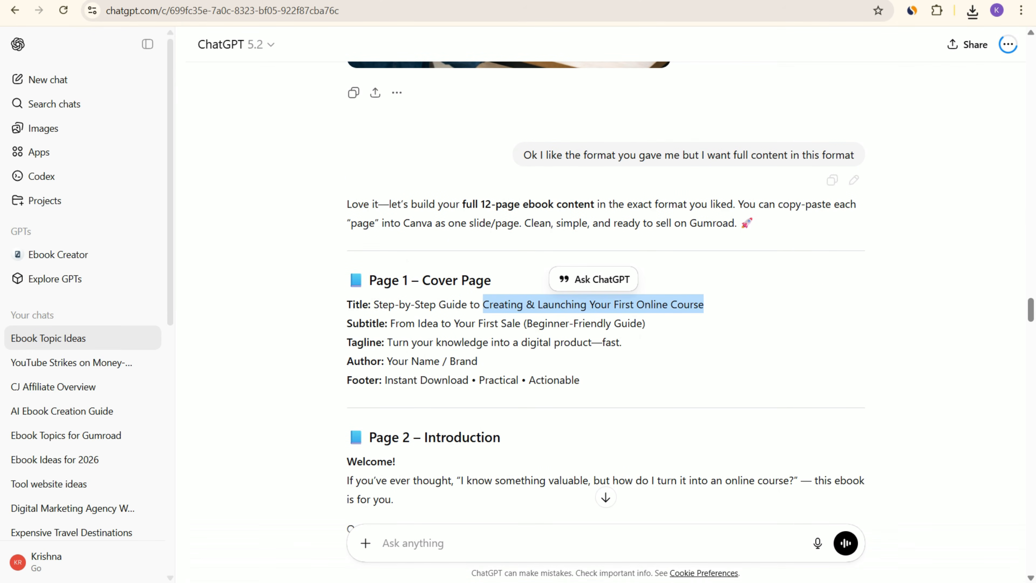
key("ctrl+Tab")
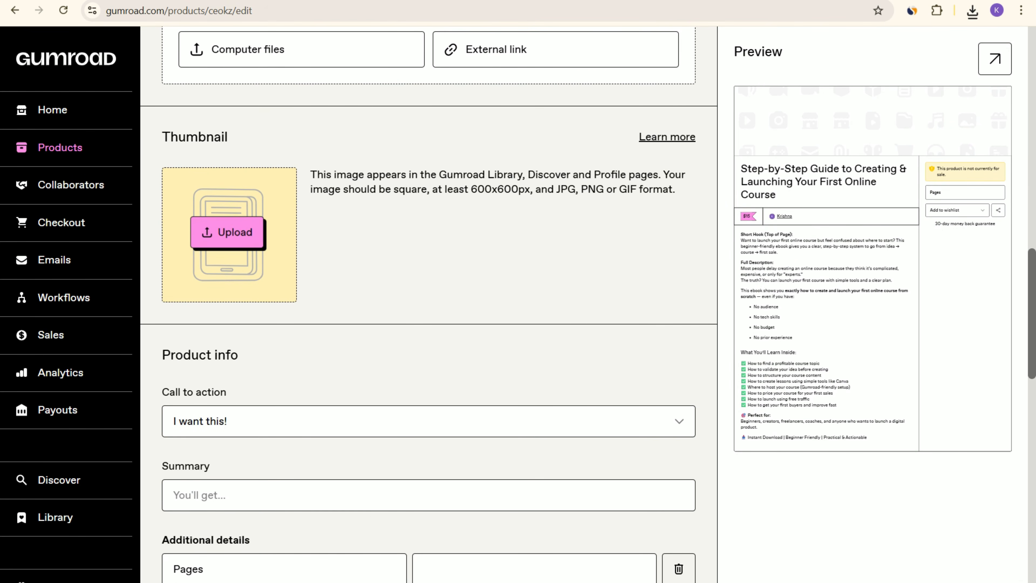
left_click(228, 233)
left_click(218, 127)
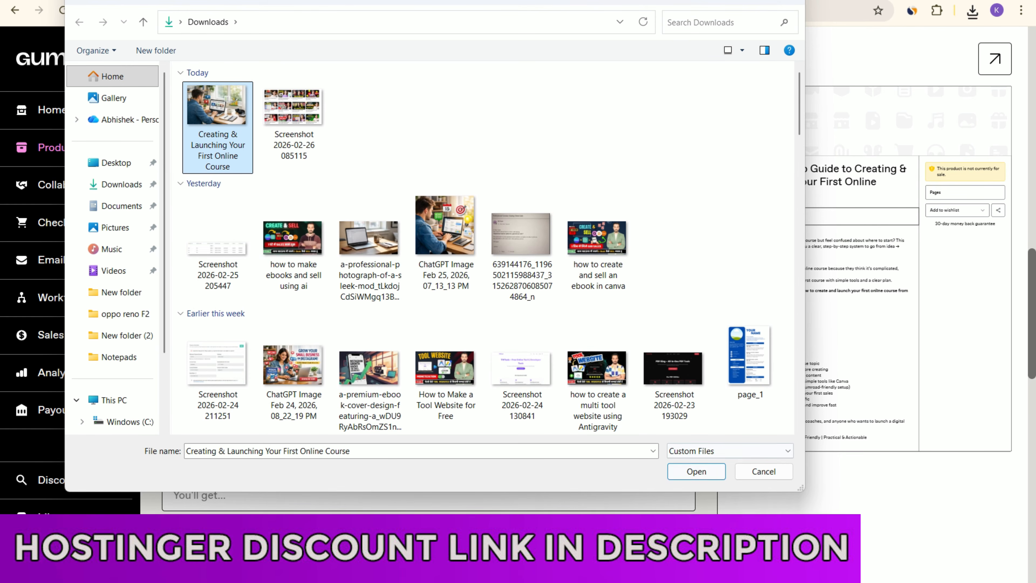
key("Return")
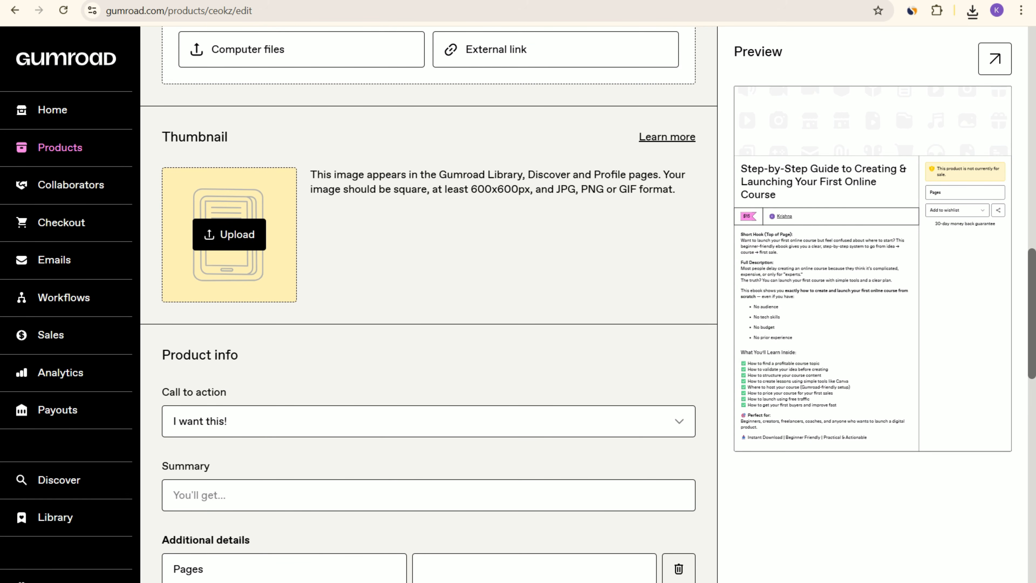
Check the newly generated image in the ChatGPT chat, and upload the renamed image file as the Gumroad product's cover.
key("ctrl+Tab")
scroll(606, 286, "down", 15)
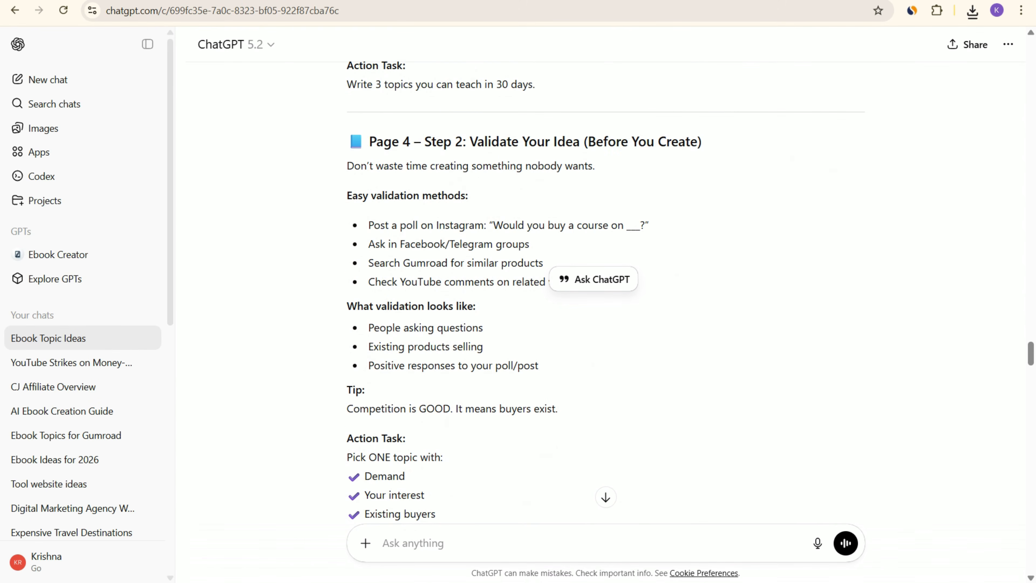
scroll(606, 286, "down", 20)
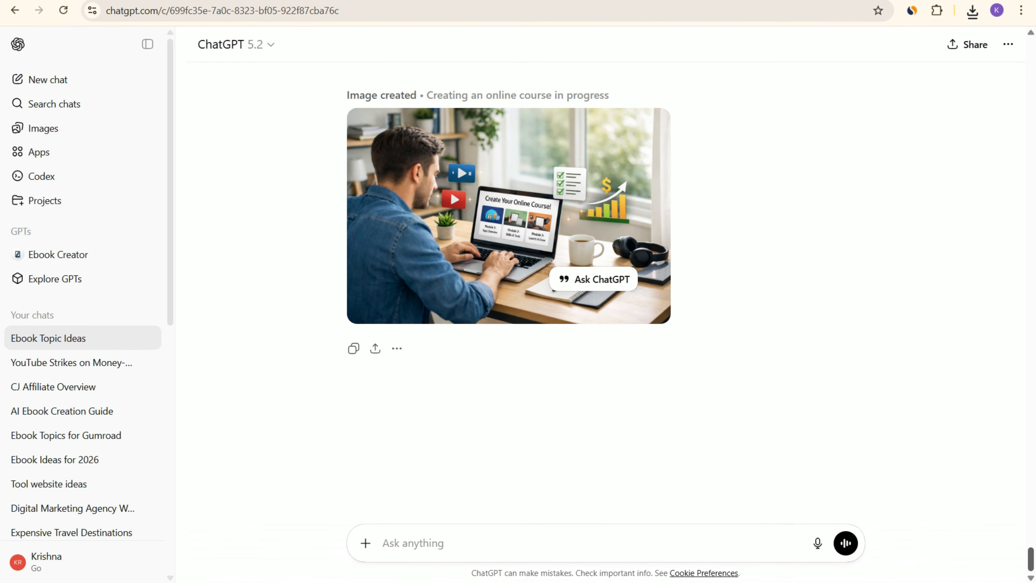
scroll(606, 286, "up", 3)
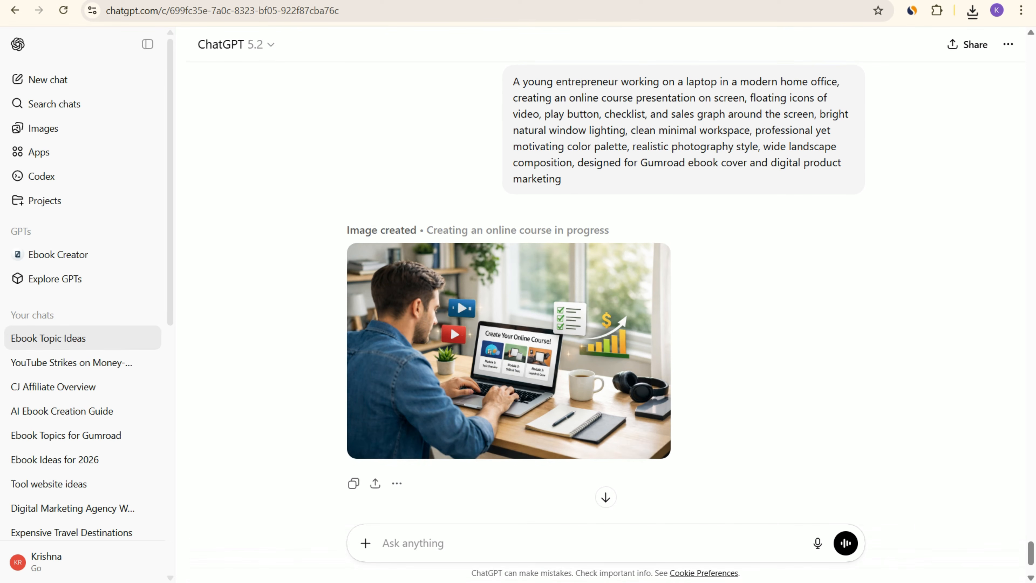
key("alt+Tab")
scroll(428, 286, "up", 5)
left_click(301, 250)
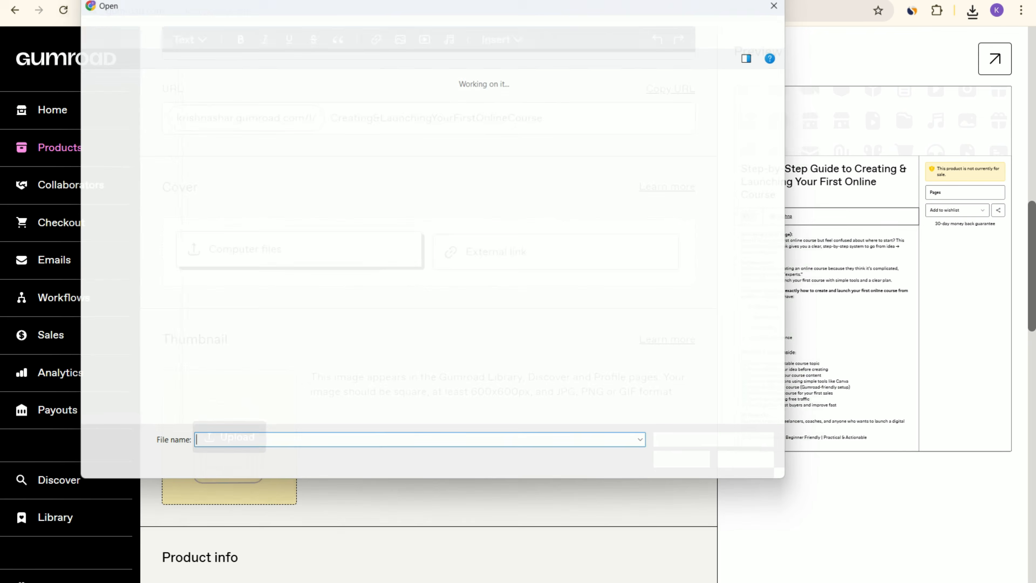
left_click(217, 135)
key("Return")
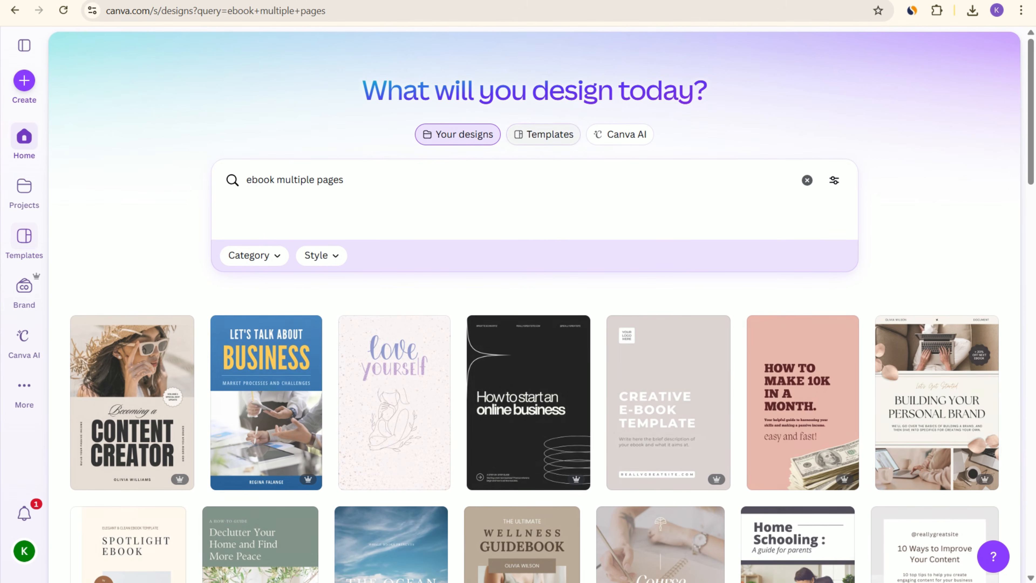
Start a custom-size design in Canva, entering 600 for both width and height, and switch the units to px.
left_click(807, 180)
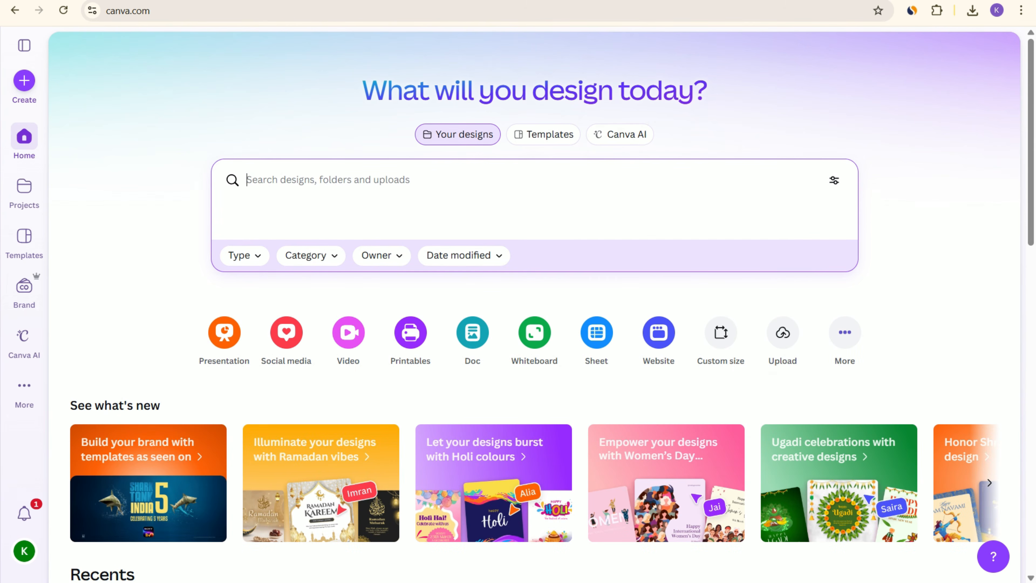
left_click(721, 332)
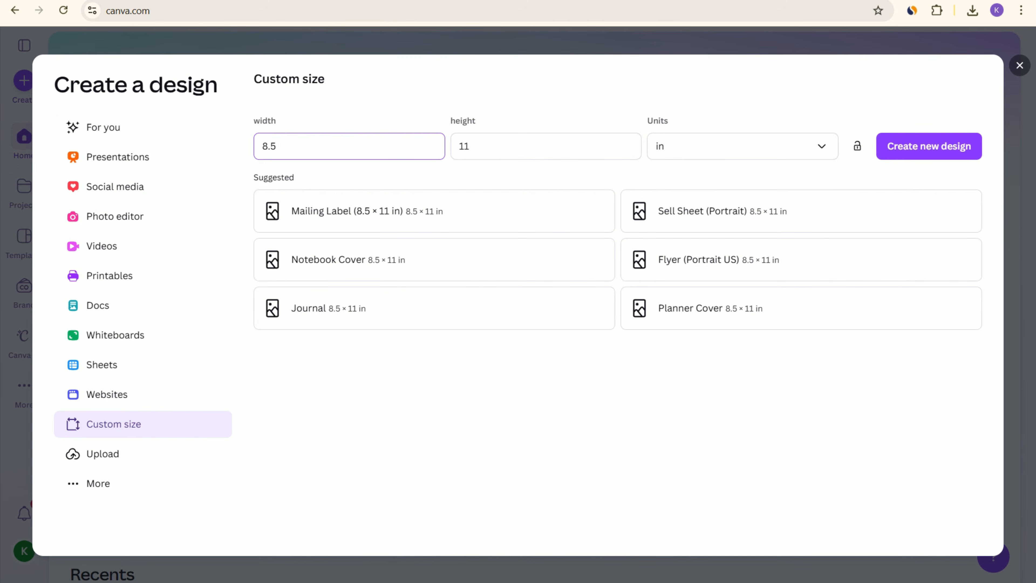
key("ctrl+a")
type("6")
key("Tab")
type("06")
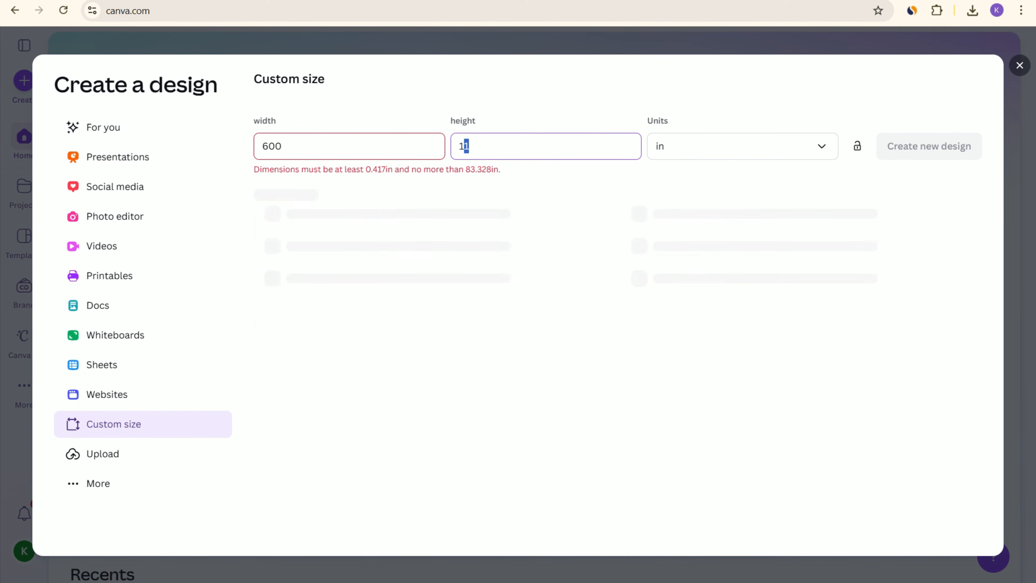
key("BackSpace")
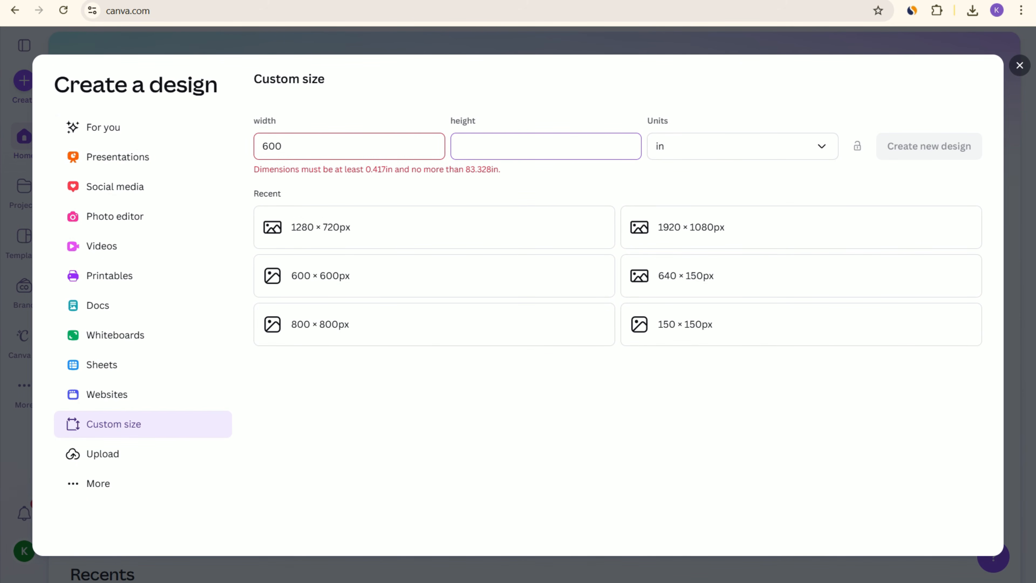
type("600")
key("Tab")
key("space")
key("Up")
key("Return")
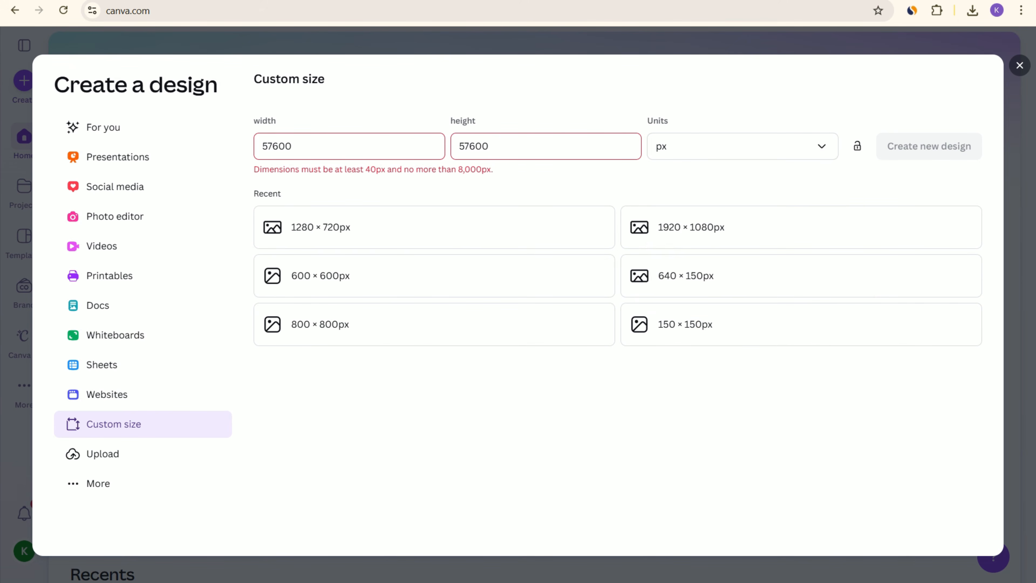
Set the custom size's width and height to 600 px and create the new design.
key("shift+Tab")
key("shift+Tab")
type("60")
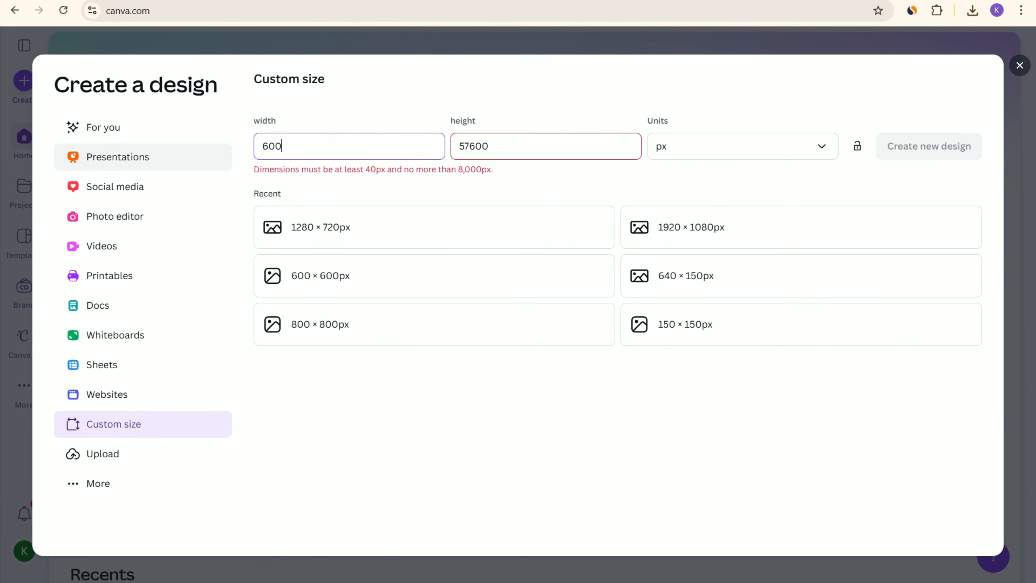
key("Tab")
type("600")
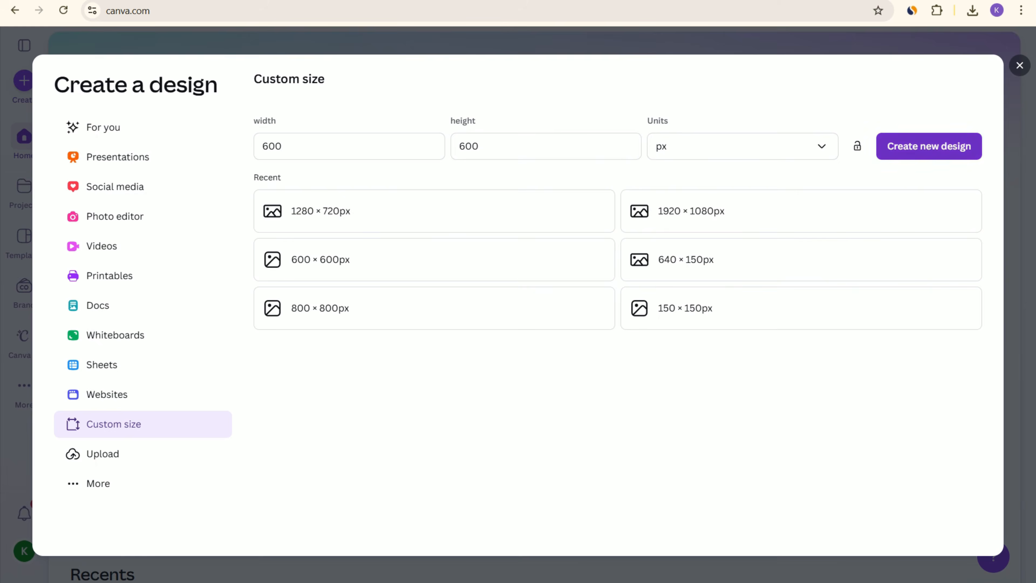
key("Return")
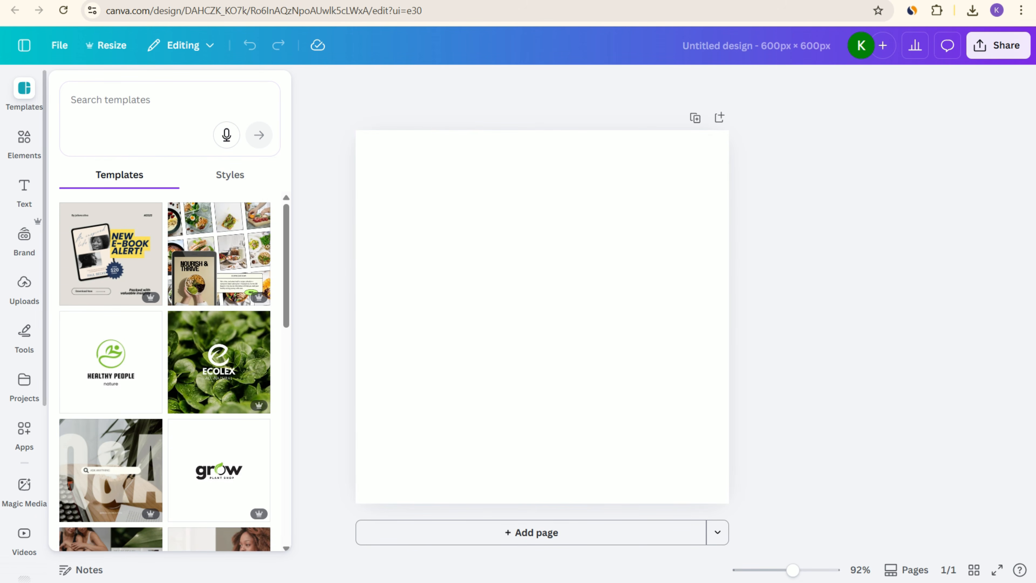
Try to place the downloaded "ChatGPT Image Feb 26, 2026, 09_51_28 AM.png" on the blank Canva page.
key("super+e")
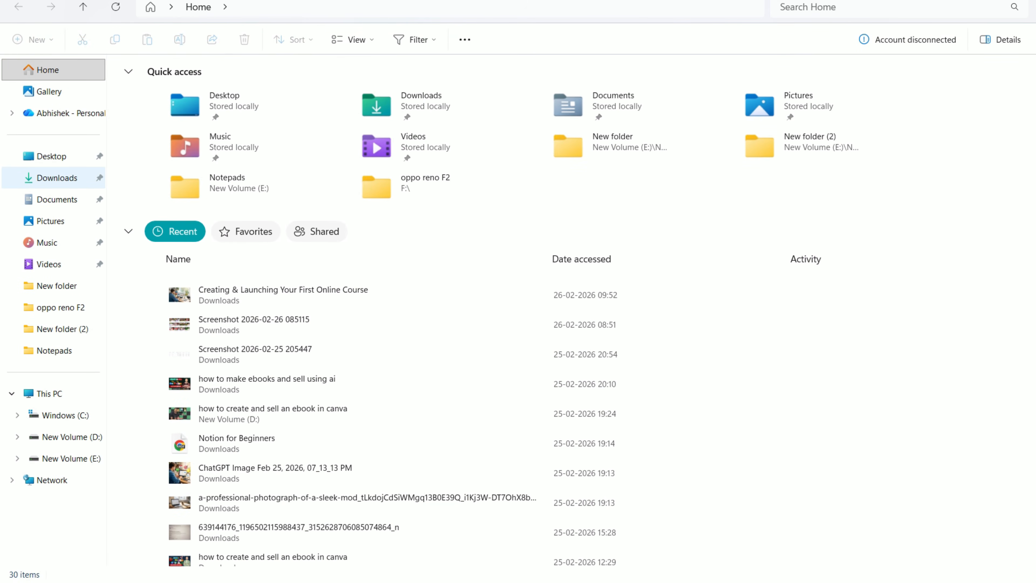
key("alt+Tab")
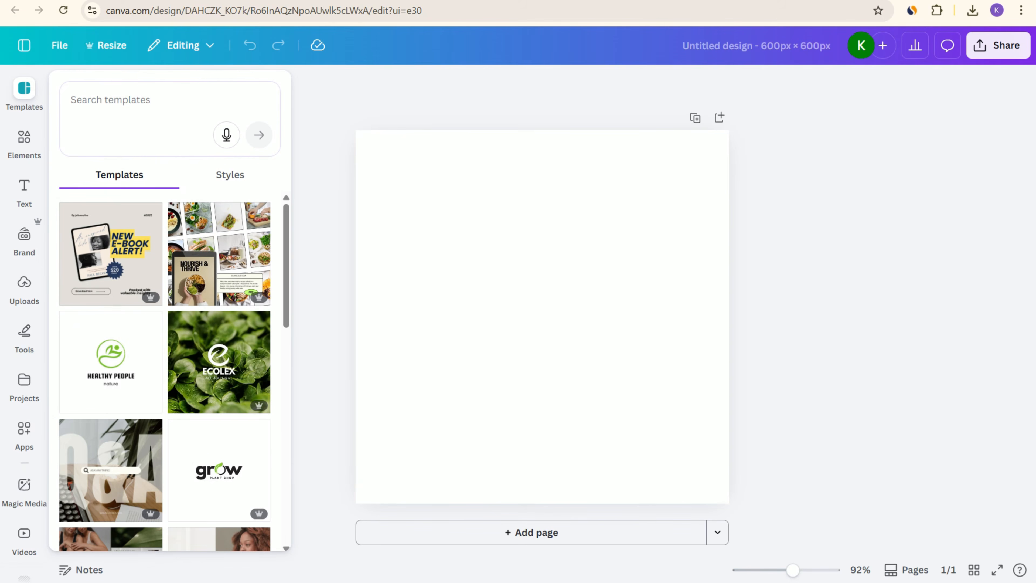
left_click(973, 10)
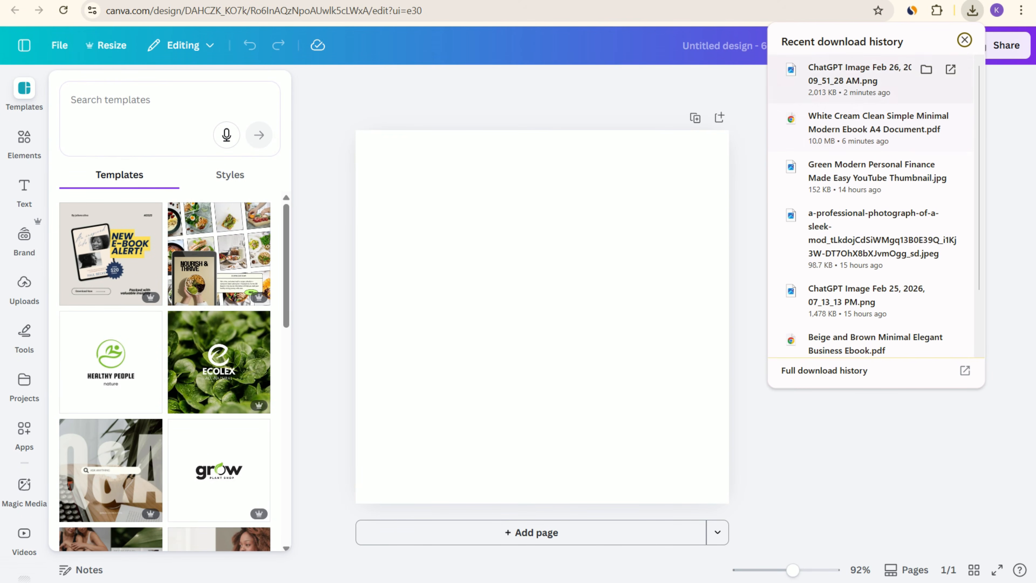
left_click_drag(865, 74, 457, 455)
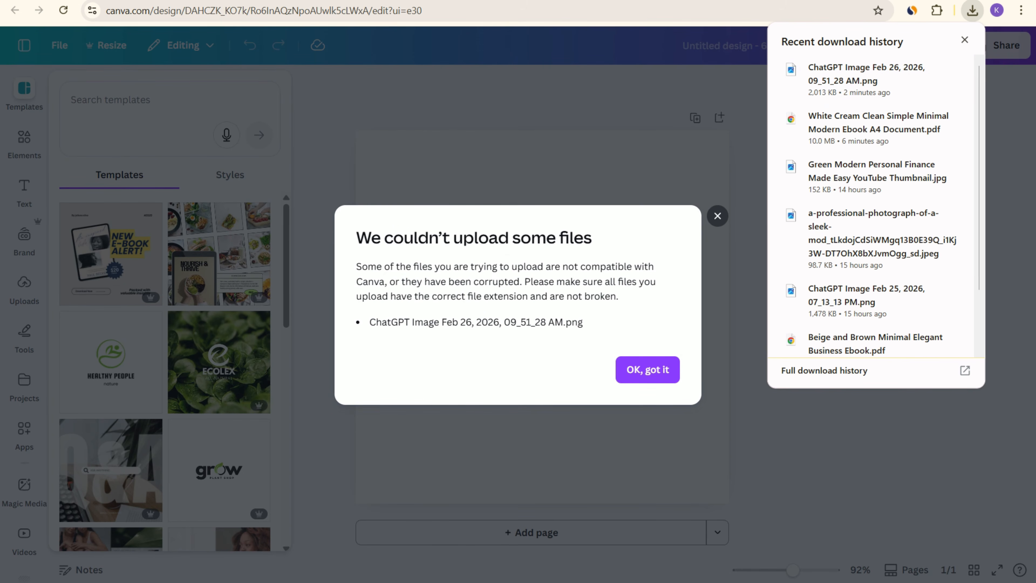
left_click(648, 370)
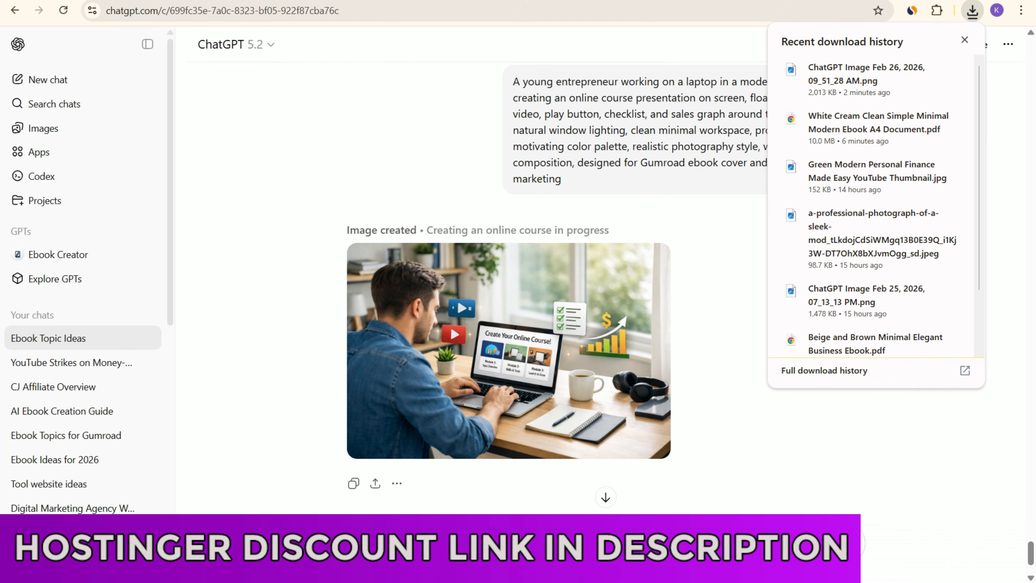
Download the newest "Creating an online course in progress" image from ChatGPT and place it on the blank 600 × 600 px Canva page.
left_click(965, 39)
left_click(416, 442)
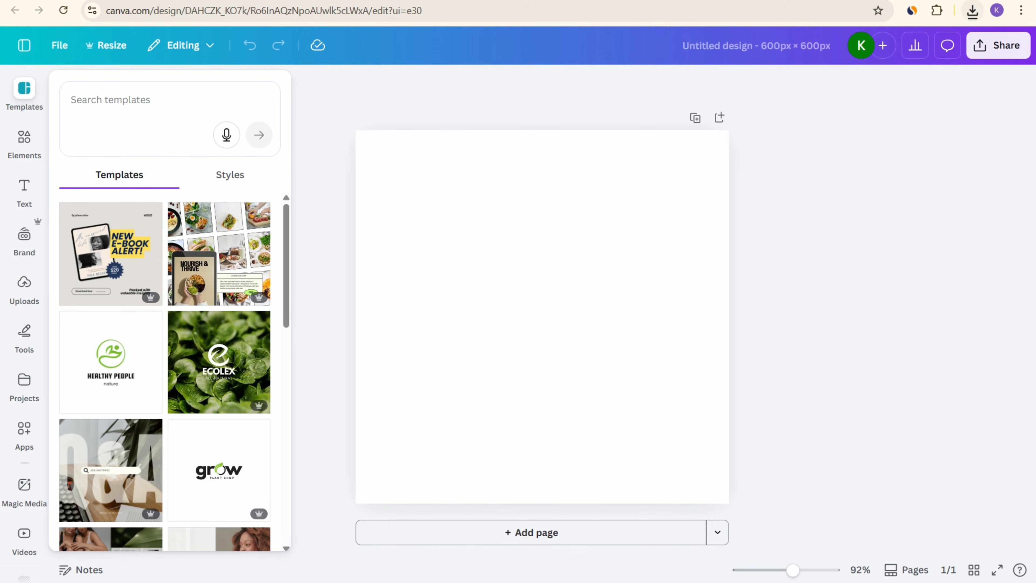
left_click(973, 11)
left_click_drag(865, 77, 512, 274)
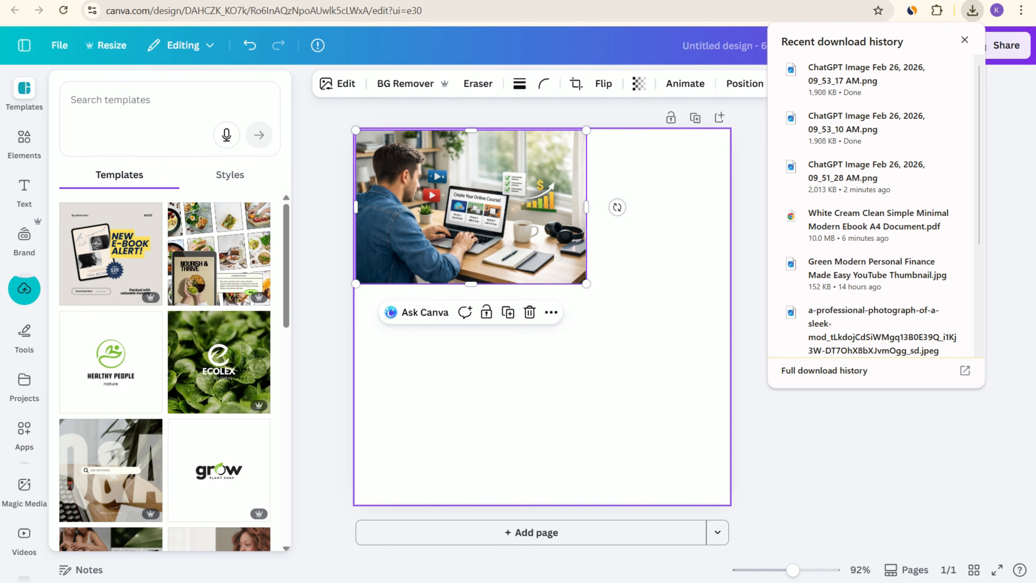
Enlarge the online-course image so it fills the whole 600 × 600 px page, and dismiss the download history.
left_click_drag(587, 284, 916, 503)
left_click(949, 475)
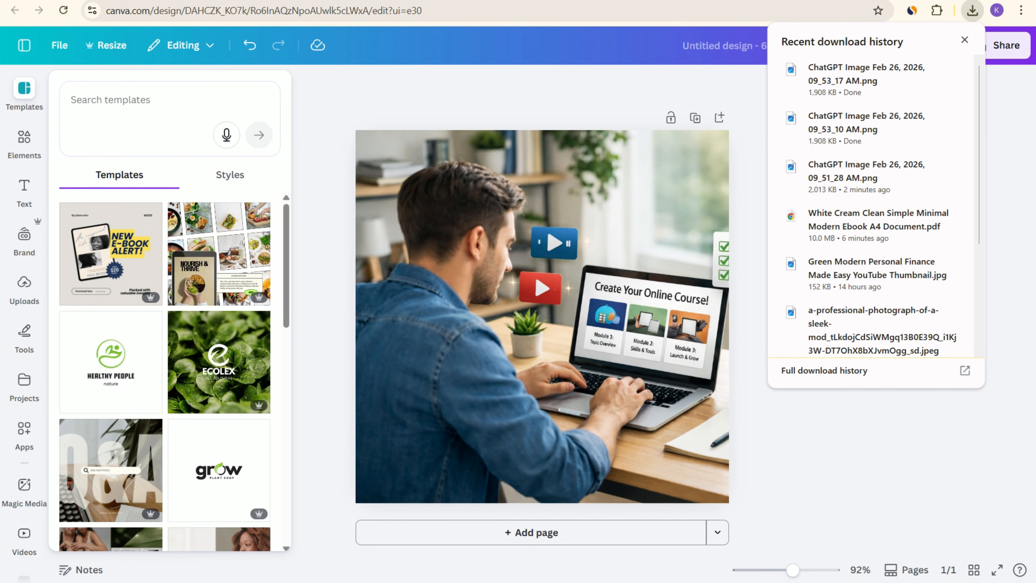
left_click(965, 40)
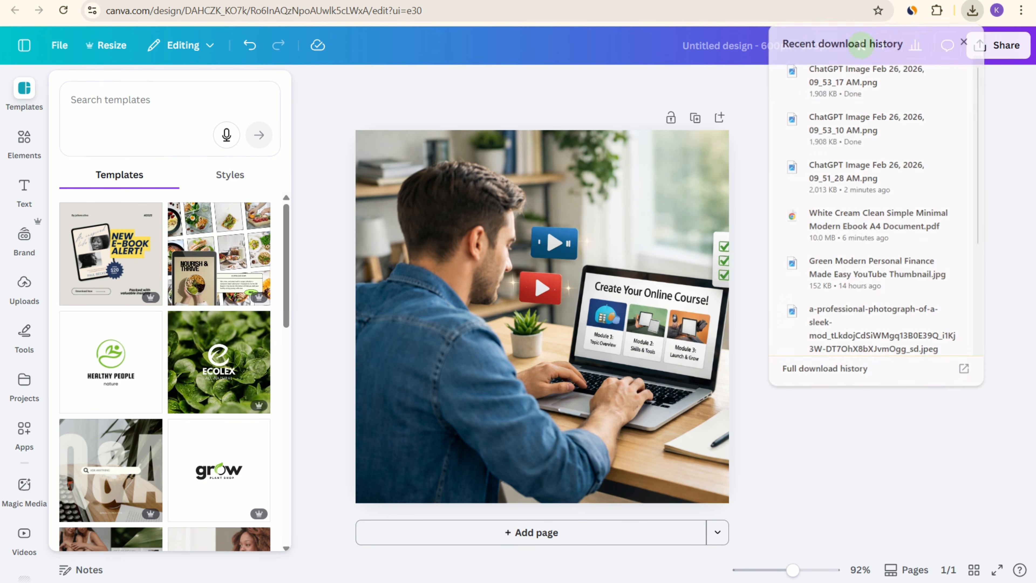
Download the square thumbnail design as a JPG at size 1 (600 × 600 px).
left_click(998, 45)
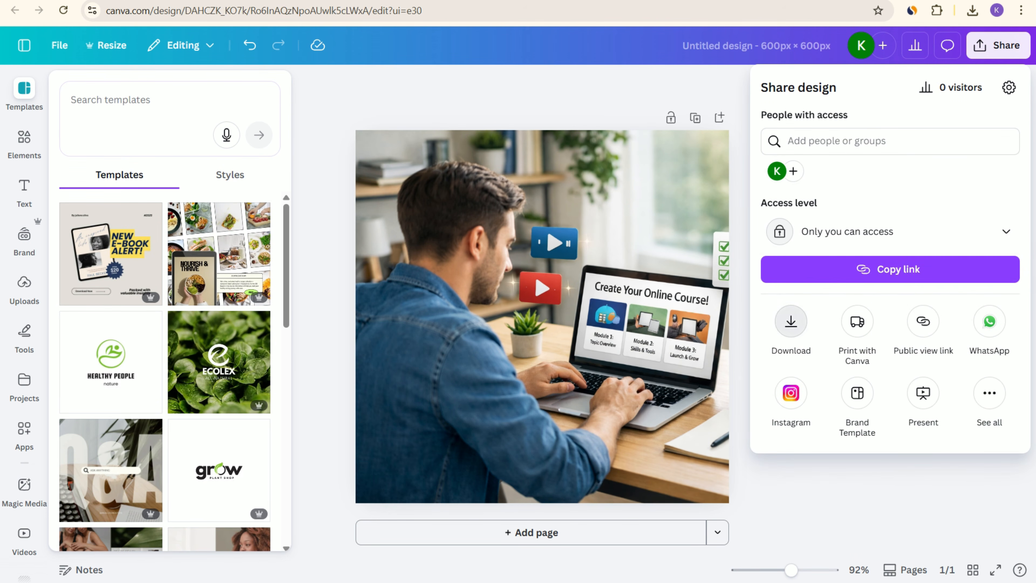
left_click(791, 322)
left_click(891, 139)
left_click(803, 183)
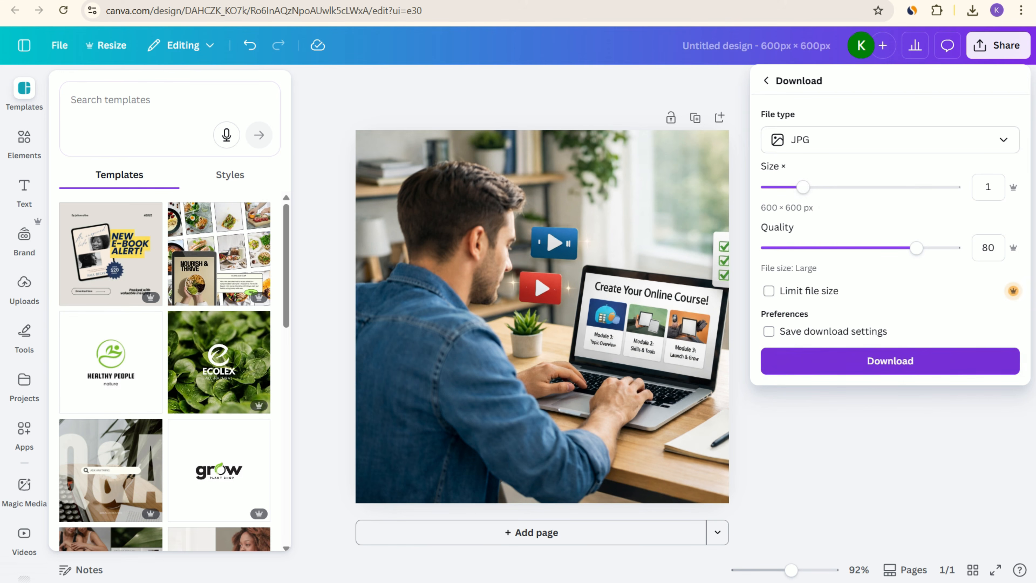
left_click(891, 361)
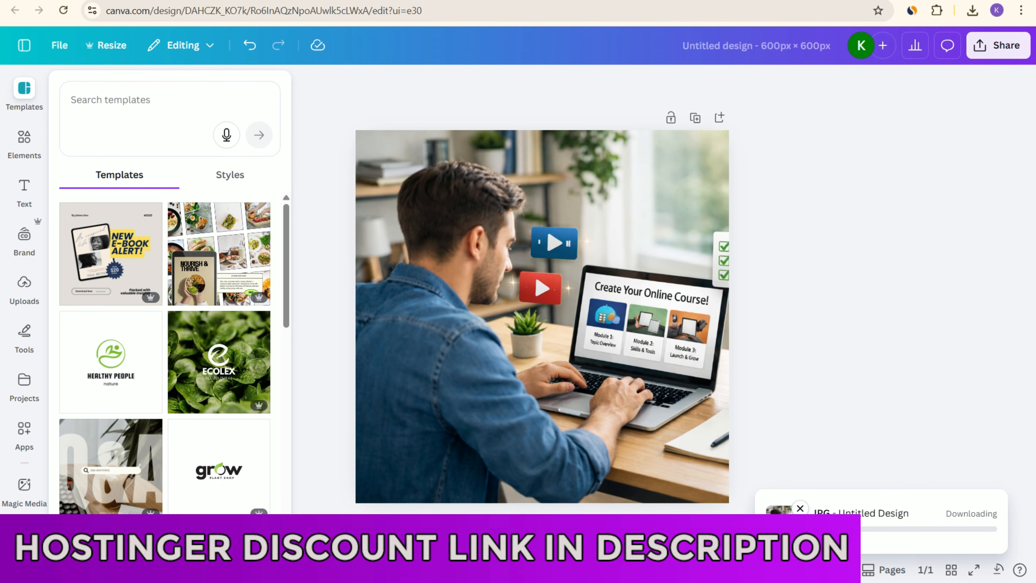
Switch to the Gumroad product page and upload "Untitled design (5)" from Downloads as the product thumbnail.
key("ctrl+Tab")
scroll(429, 269, "down", 9)
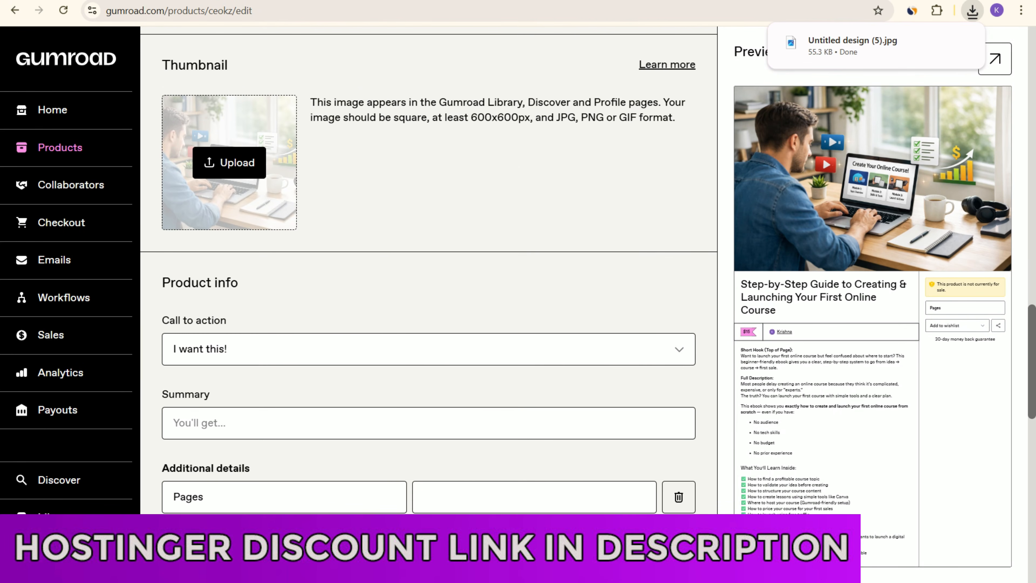
left_click(227, 160)
left_click(218, 127)
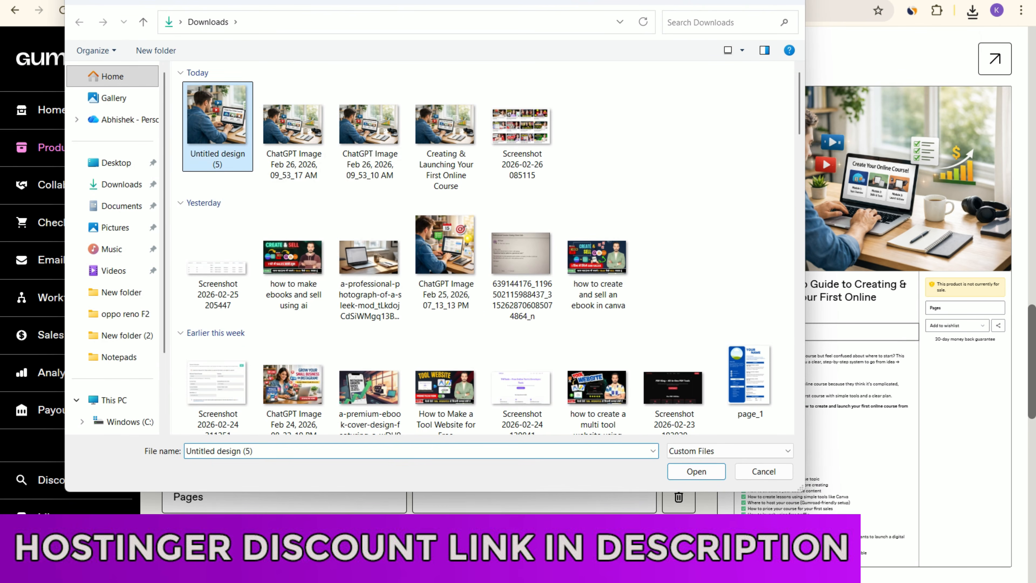
key("Return")
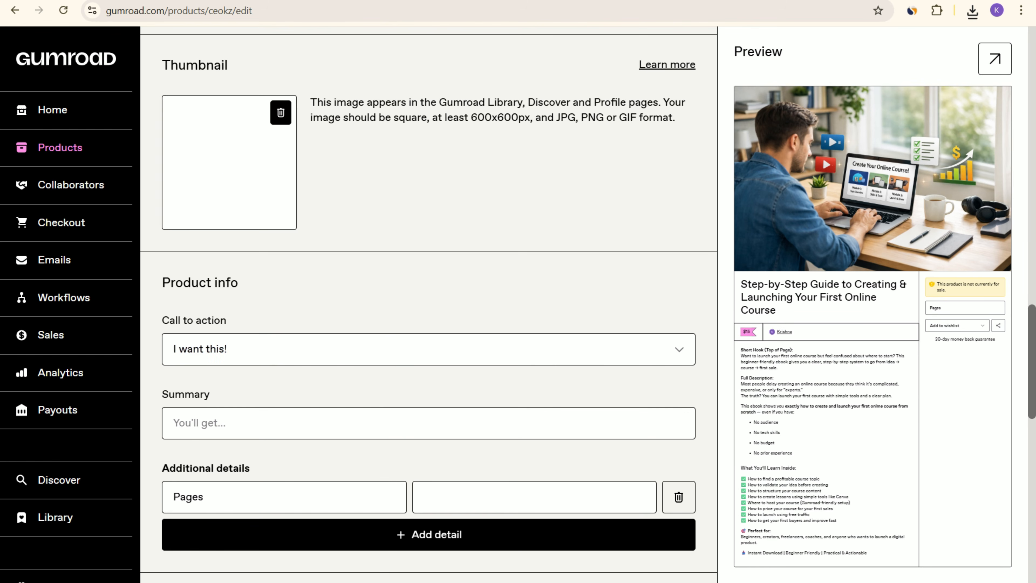
Set the product's call to action to "Buy this".
scroll(429, 305, "down", 5)
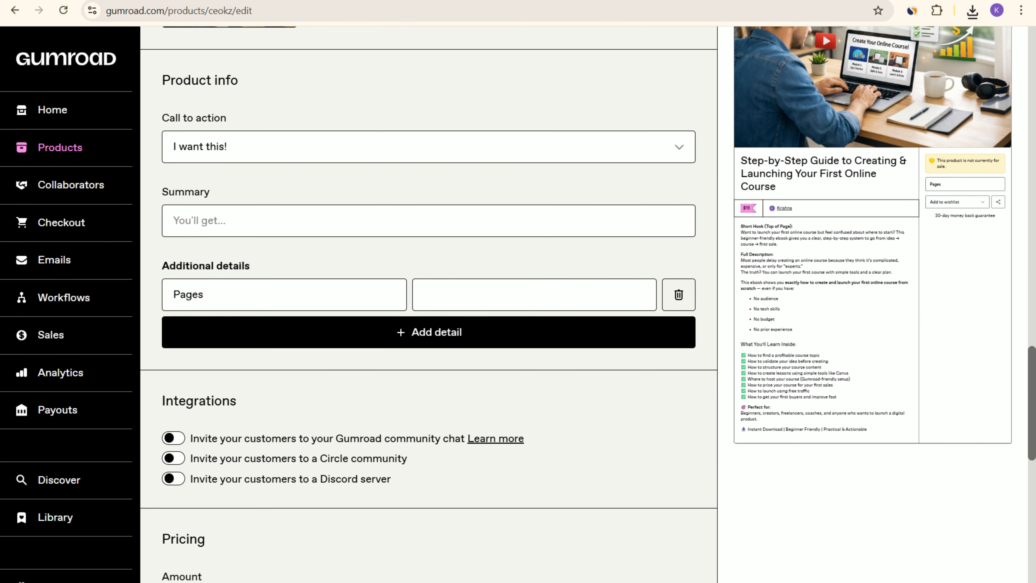
left_click(428, 146)
left_click(428, 191)
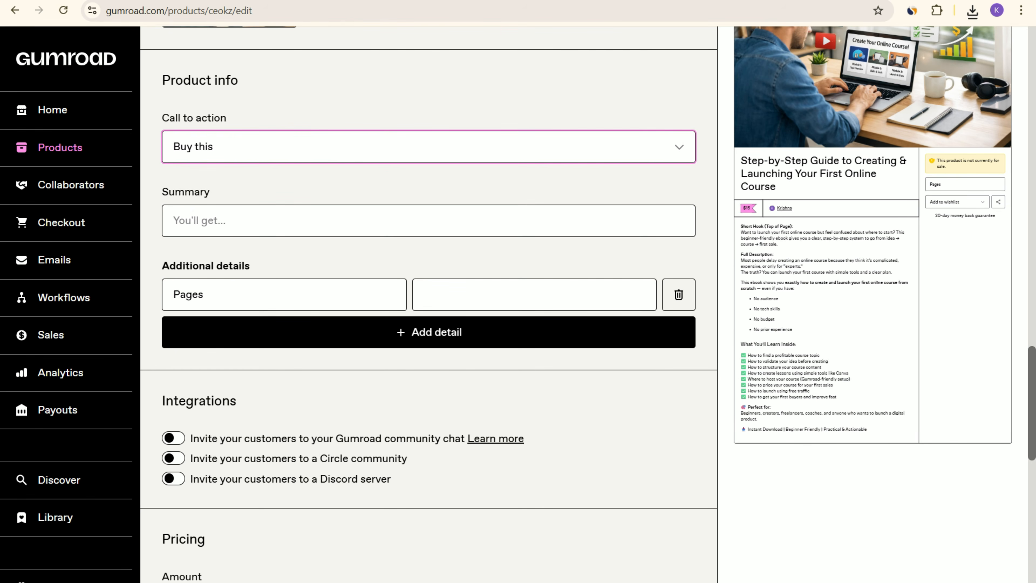
Copy the Short Hook text, "Want to launch your first online course… first sale.", from the description into the product summary.
left_click(428, 221)
scroll(428, 305, "up", 20)
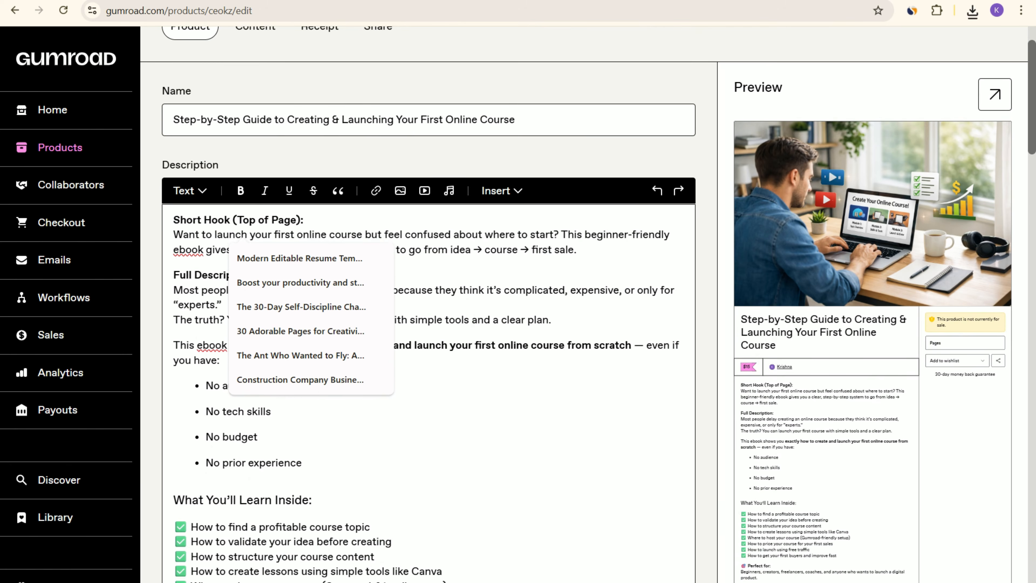
scroll(428, 305, "down", 2)
left_click(255, 140)
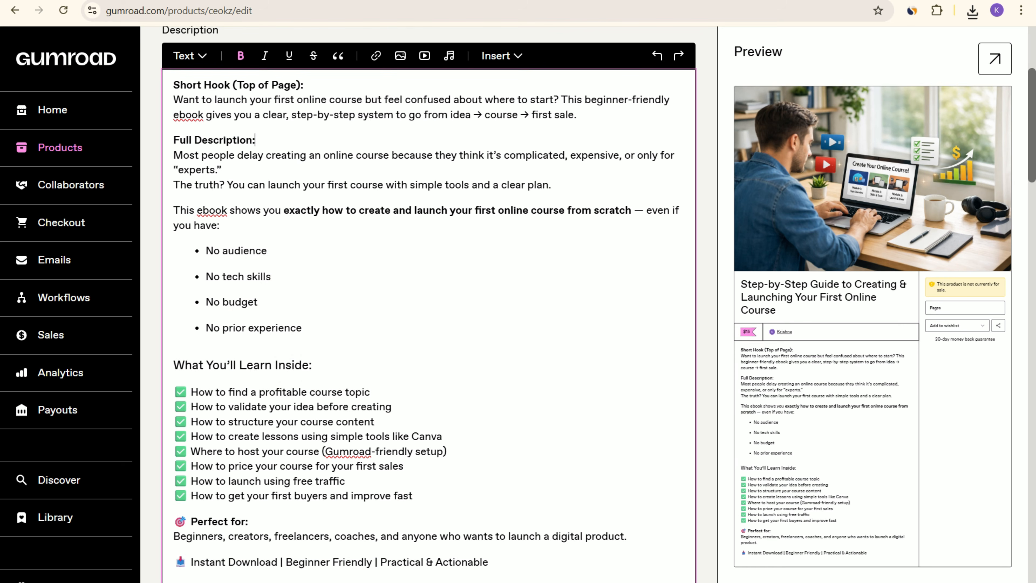
left_click_drag(173, 99, 576, 115)
key("ctrl+c")
scroll(428, 304, "down", 20)
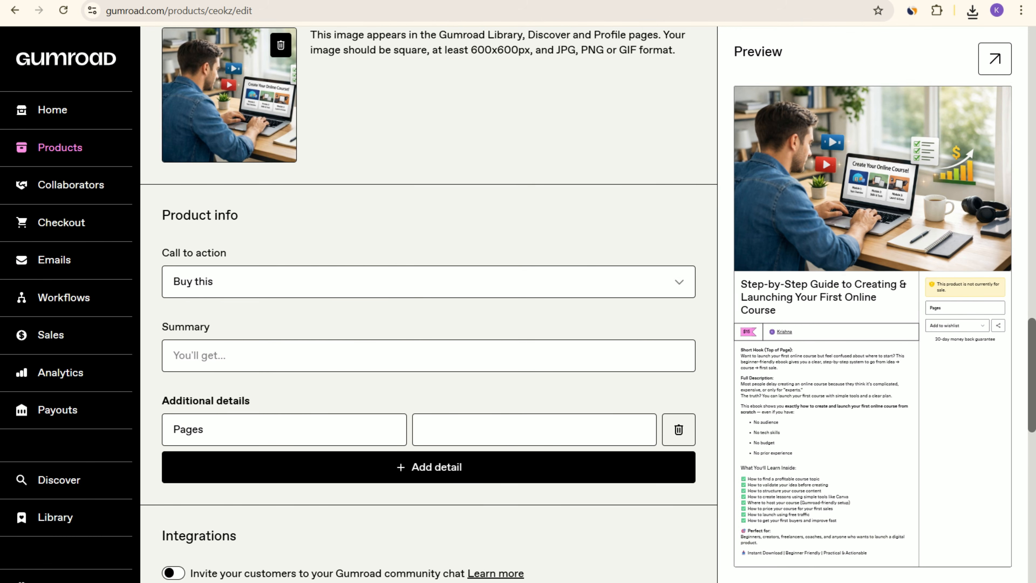
left_click(428, 355)
key("ctrl+v")
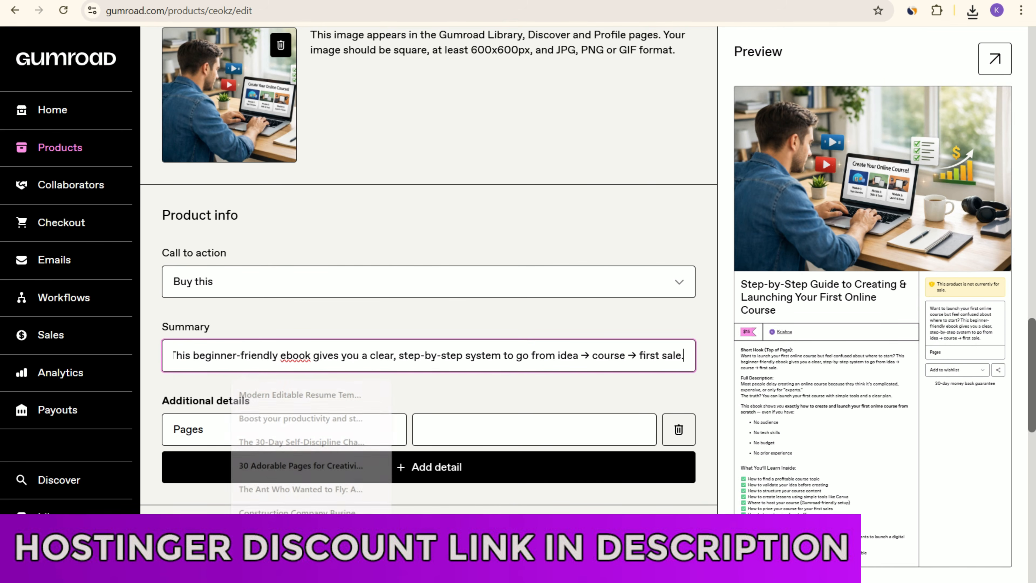
Enter 19 for the Pages detail and try to save the product and continue to its content.
left_click(534, 429)
type("19")
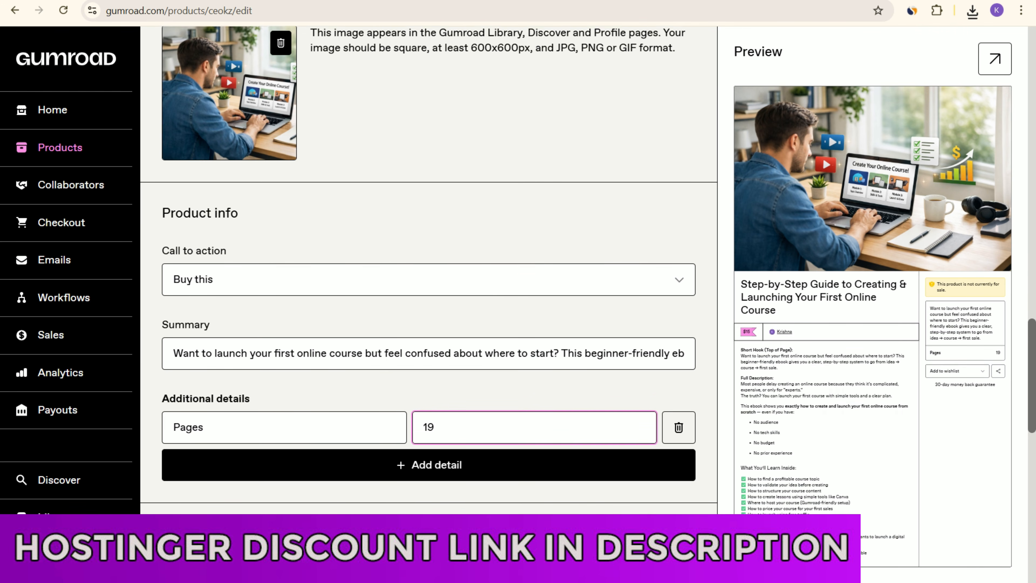
scroll(428, 286, "down", 5)
scroll(428, 270, "down", 5)
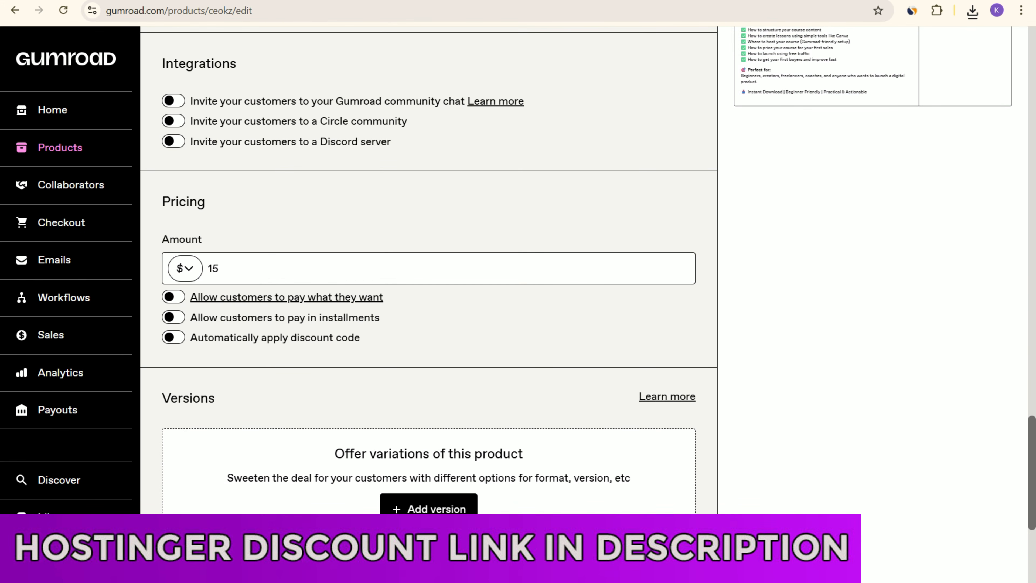
scroll(428, 286, "up", 20)
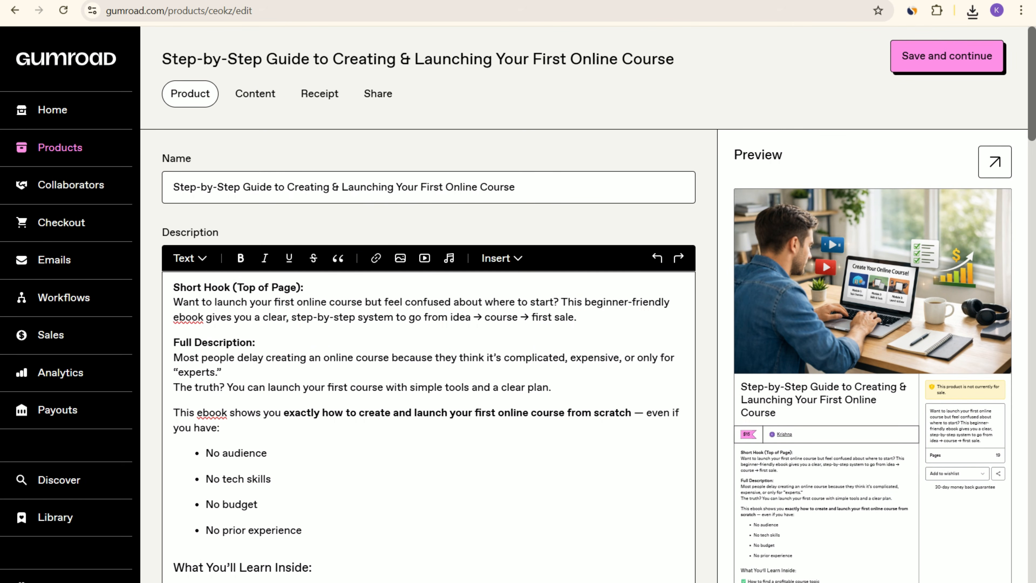
left_click(947, 55)
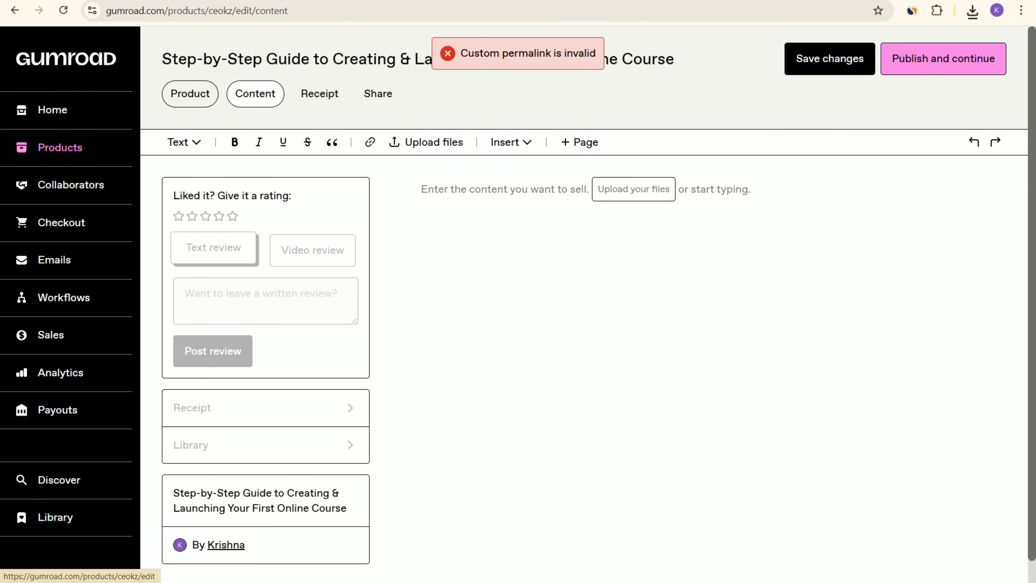
Remove the "&" from the product's custom URL so it reads "CreatingLaunchingYourFirstOnlineCourse", and save and continue.
left_click(190, 94)
scroll(428, 304, "down", 15)
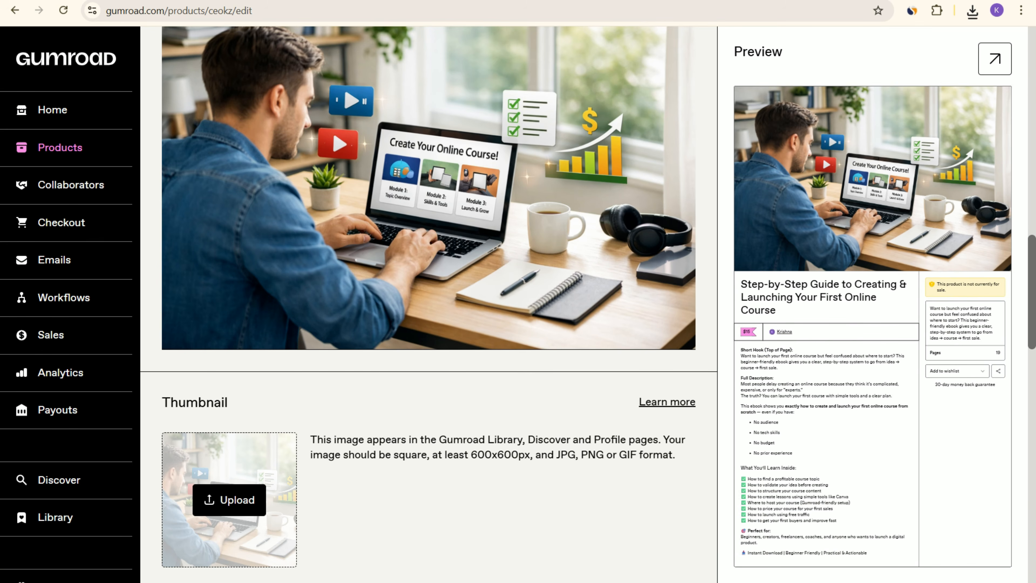
scroll(428, 304, "up", 6)
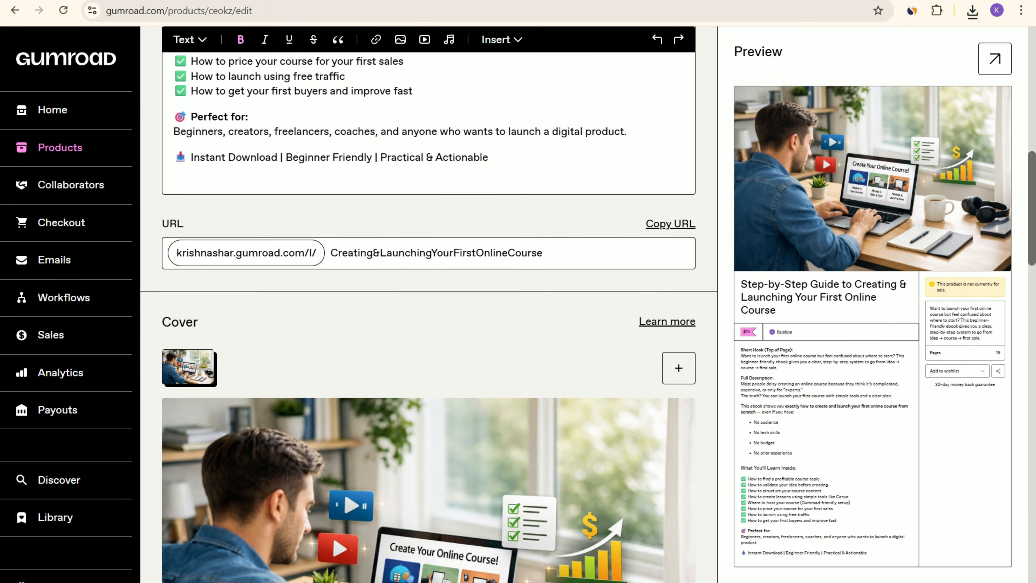
left_click_drag(380, 253, 373, 253)
key("BackSpace")
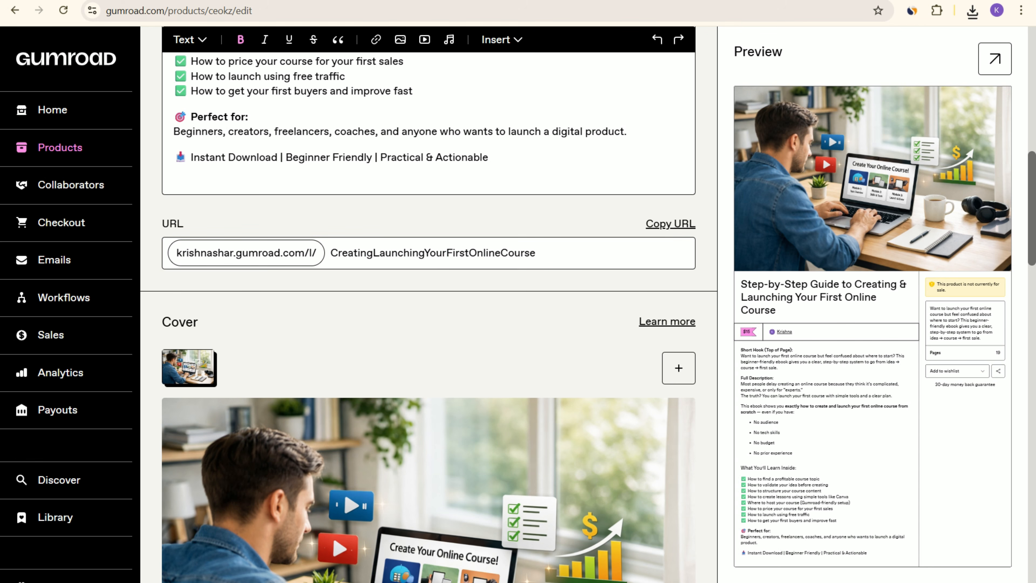
scroll(429, 304, "up", 5)
left_click(950, 59)
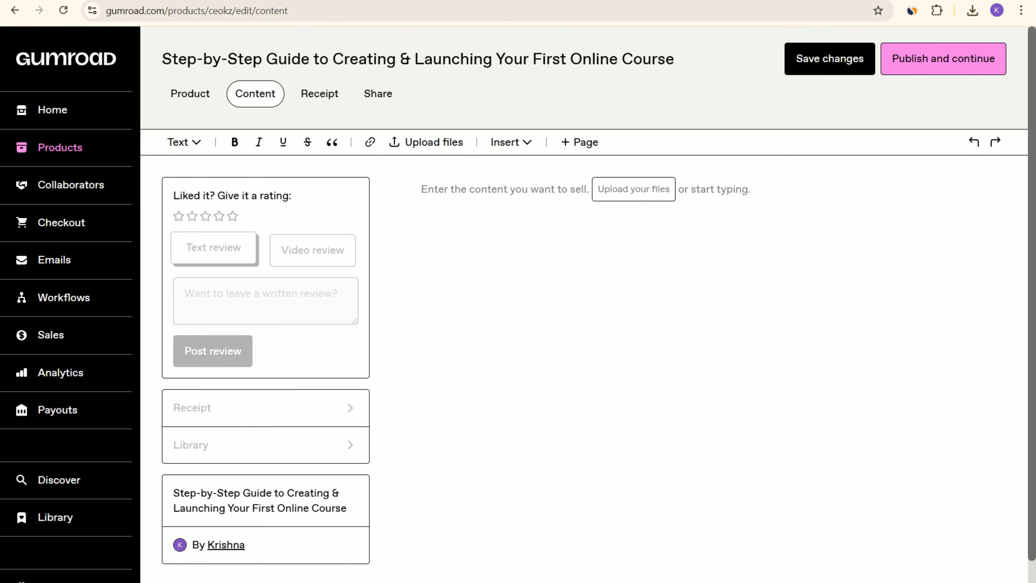
left_click(426, 142)
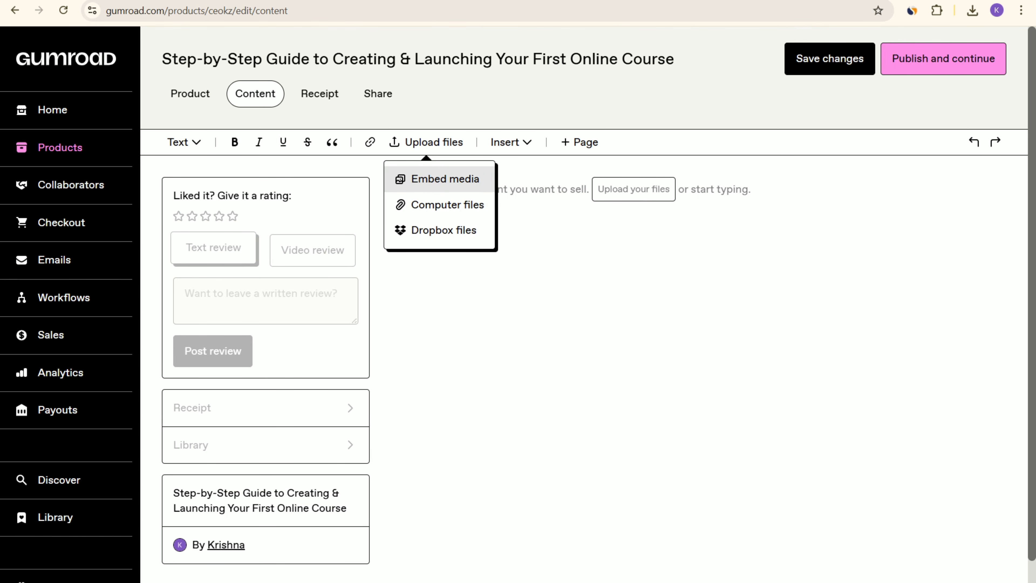
left_click(448, 204)
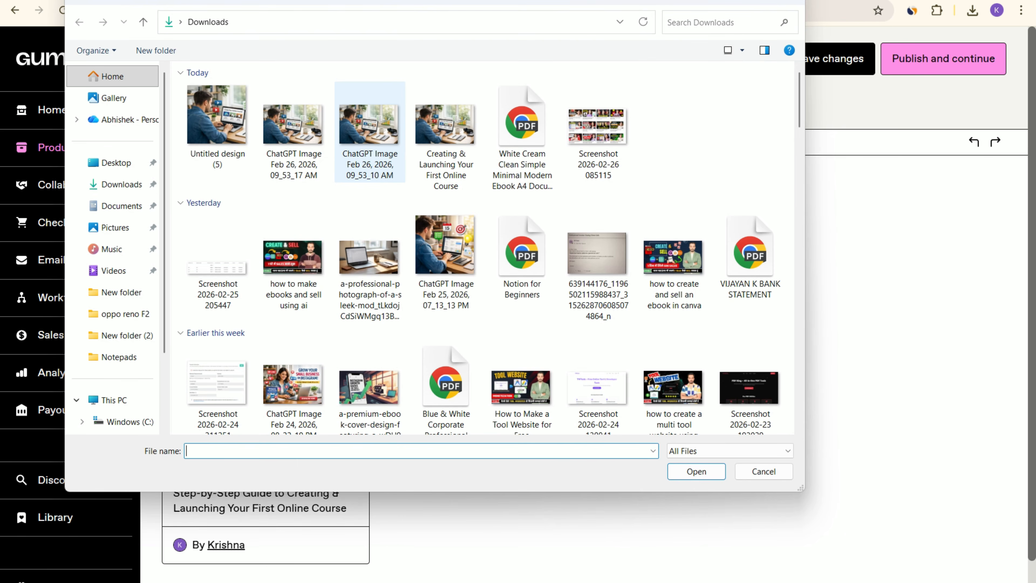
left_click(523, 159)
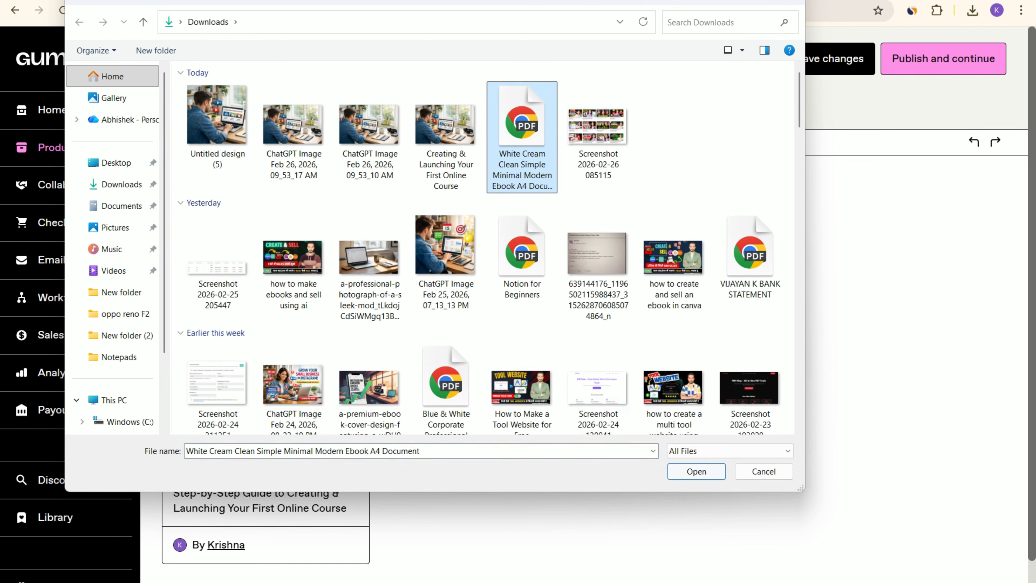
left_click(696, 472)
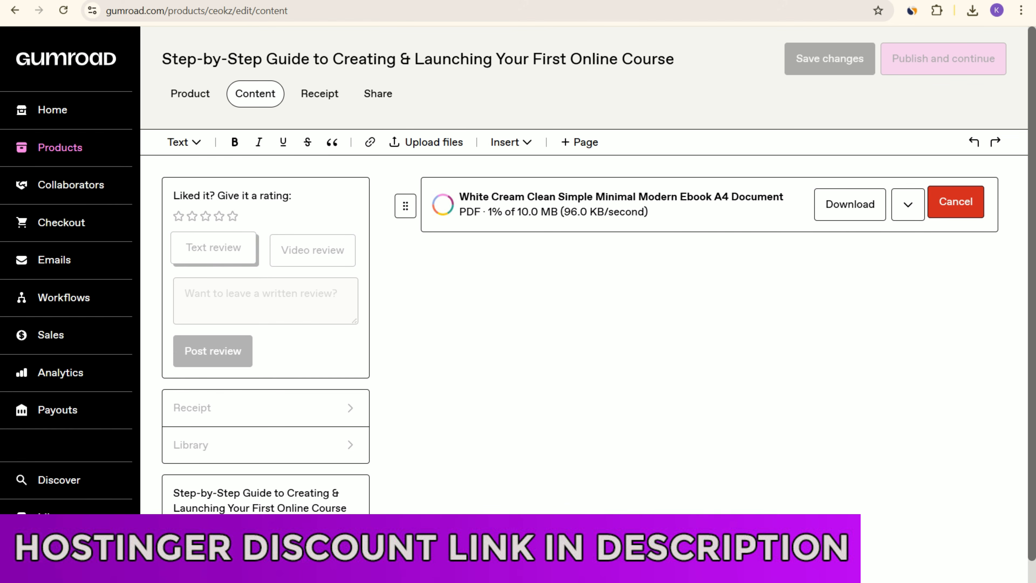
left_click(958, 204)
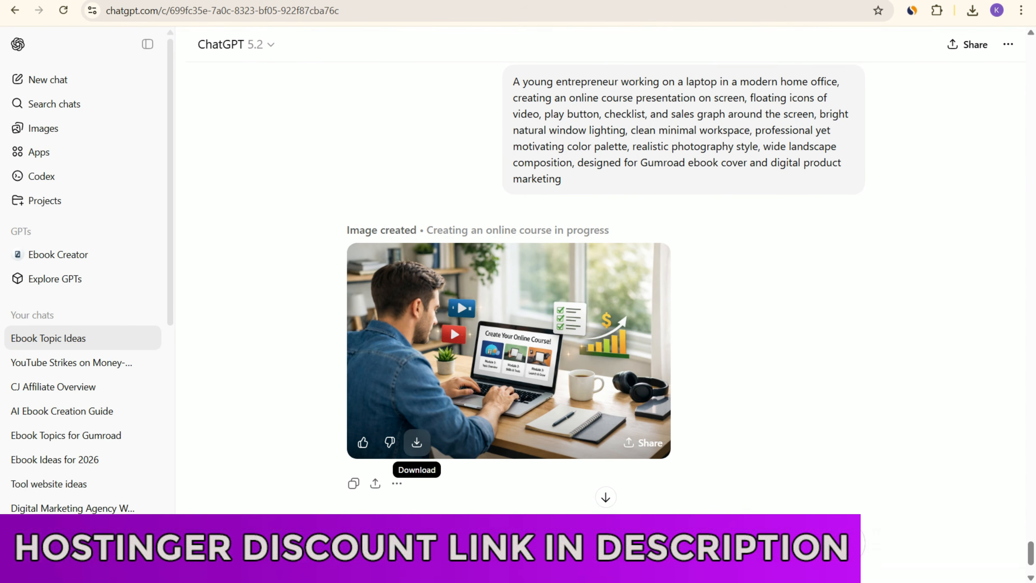
Copy "Launch Your First Online Course in 7 Days" from the first clickbait title option in the ChatGPT conversation.
scroll(417, 439, "down", 3)
scroll(417, 307, "up", 20)
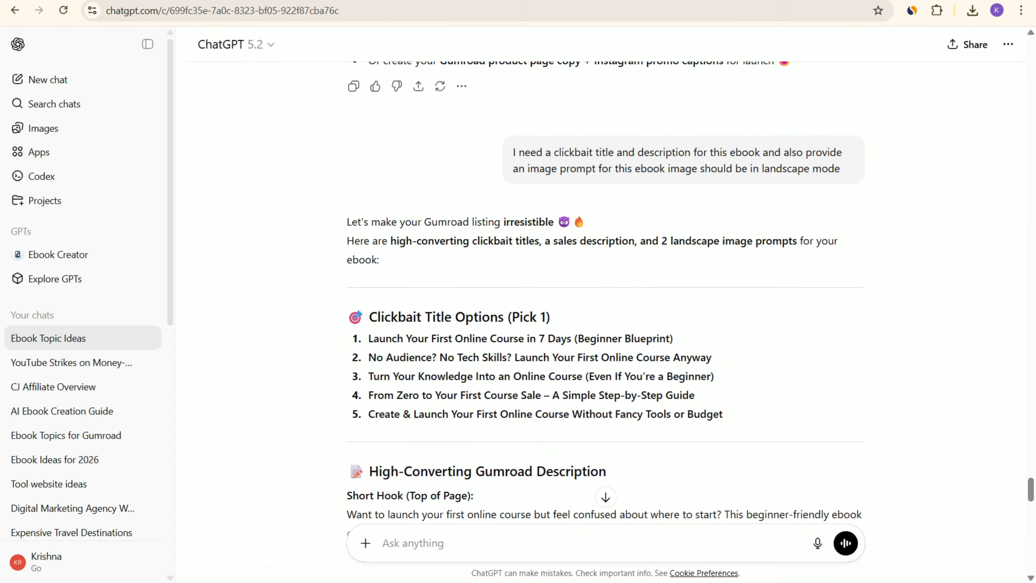
left_click_drag(368, 339, 571, 339)
key("ctrl+c")
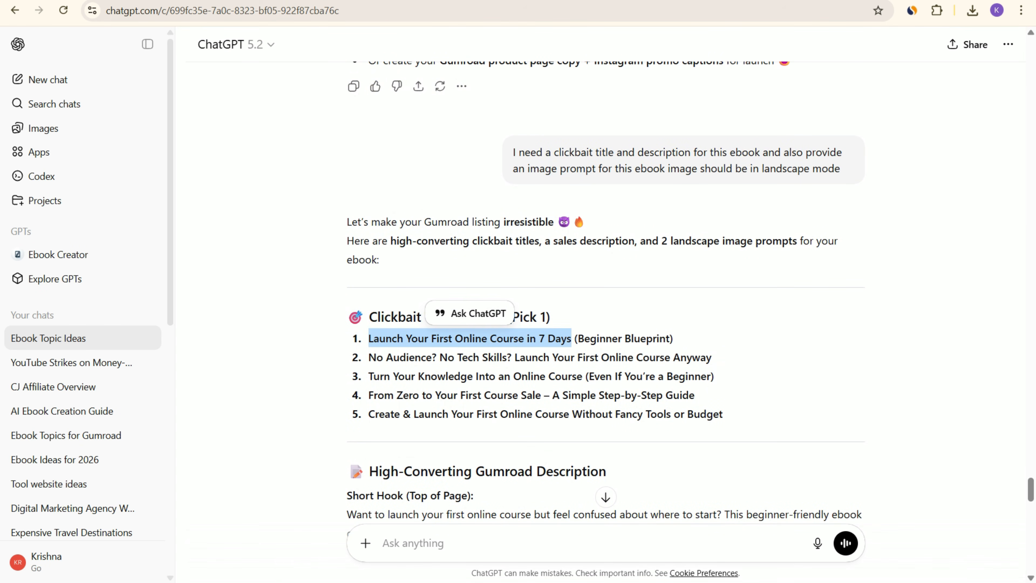
scroll(605, 282, "down", 20)
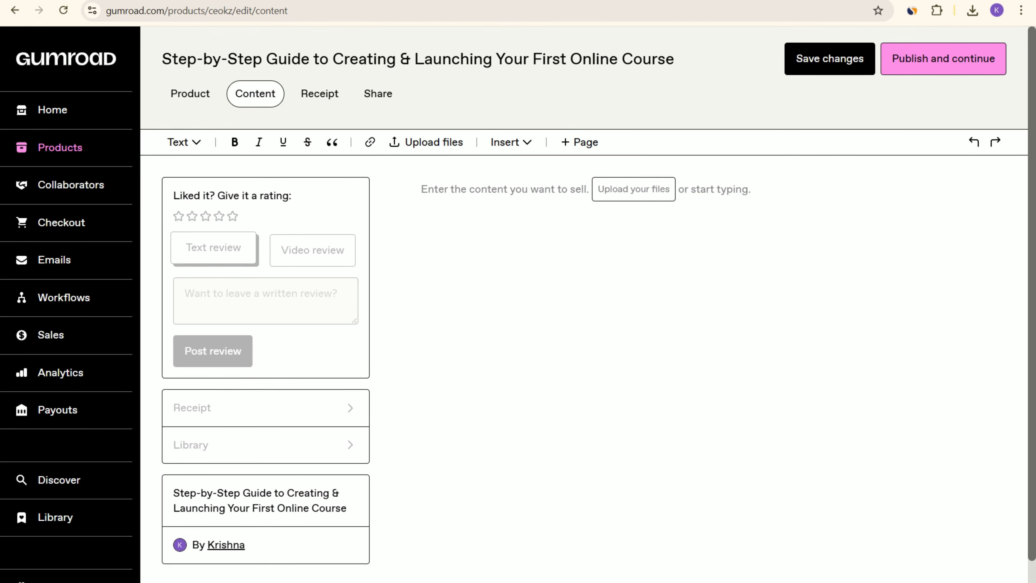
Rename the ebook PDF as "Launch Your First Online Course in 7 Days" and upload it to Gumroad as saved product content.
left_click(427, 142)
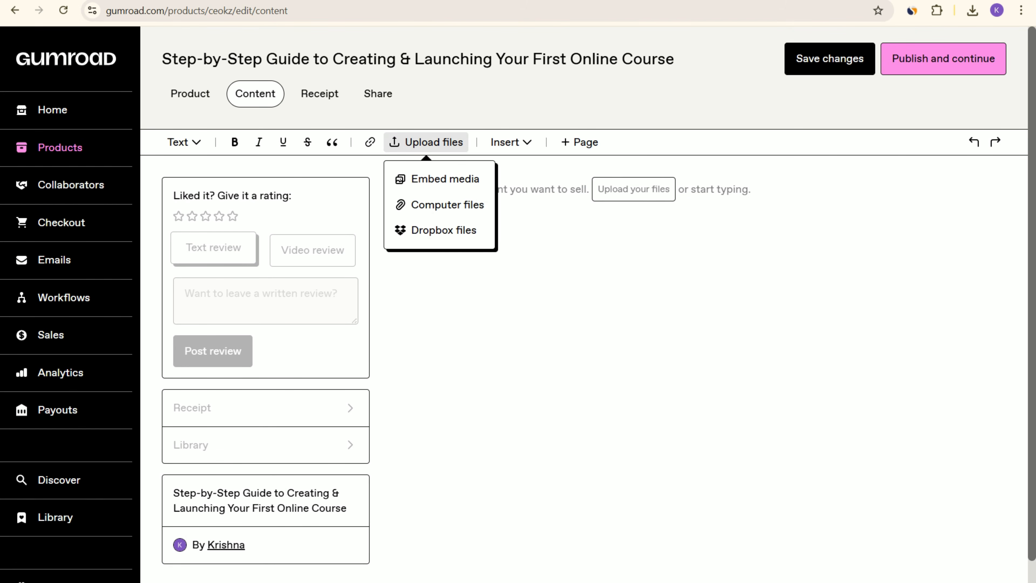
left_click(445, 204)
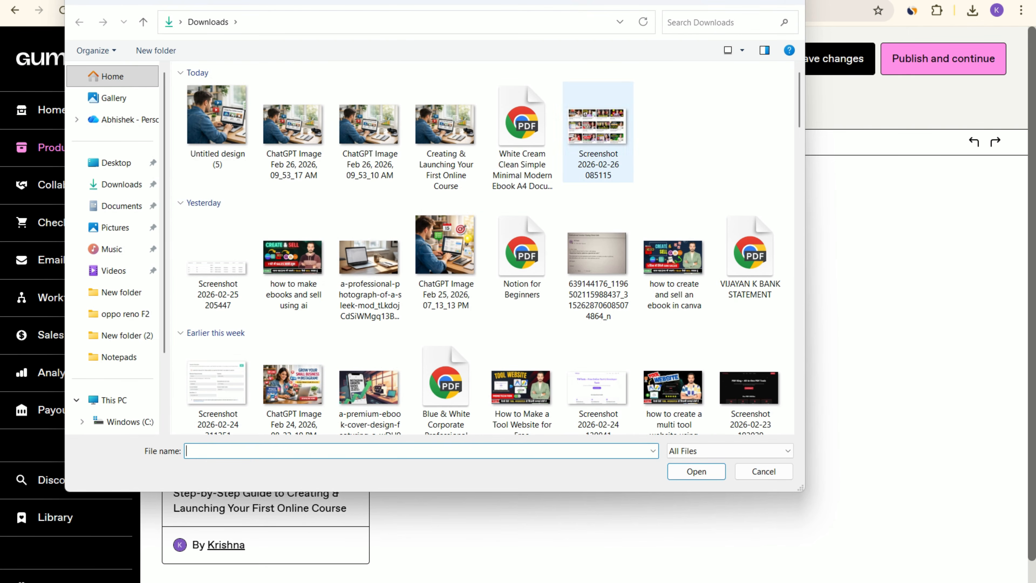
left_click(522, 135)
key("F2")
key("ctrl+v")
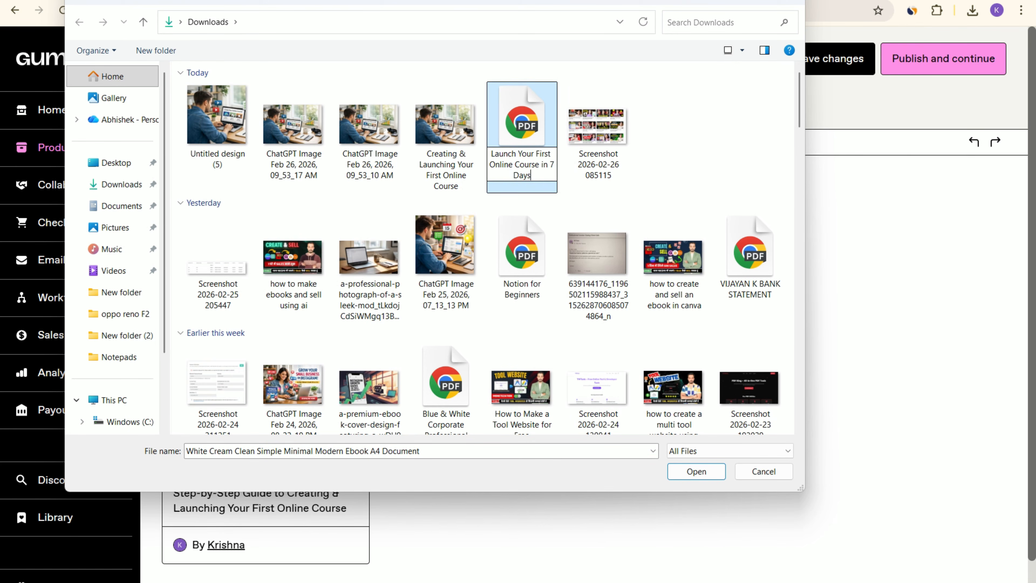
key("Return")
left_click(696, 472)
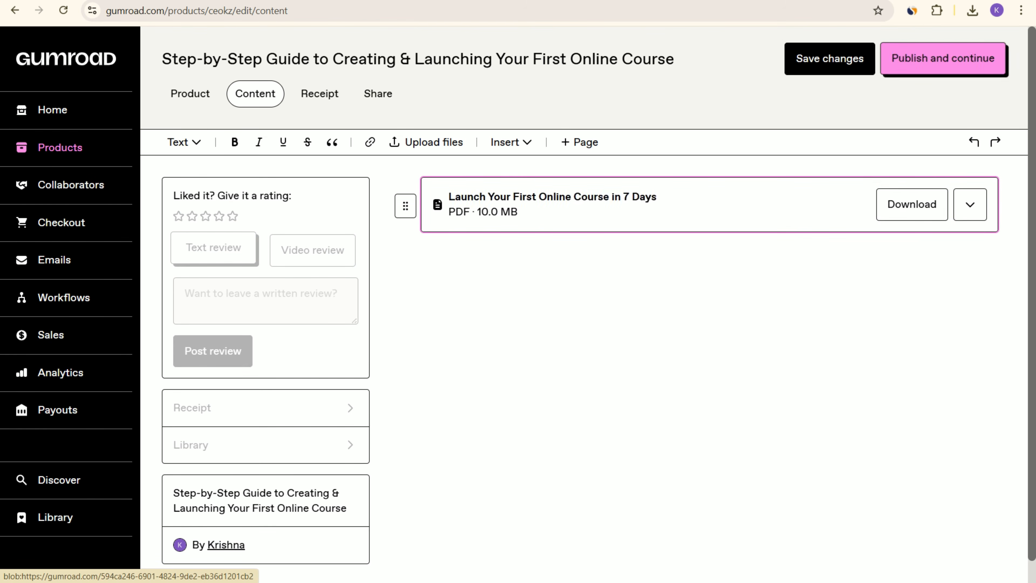
left_click(828, 57)
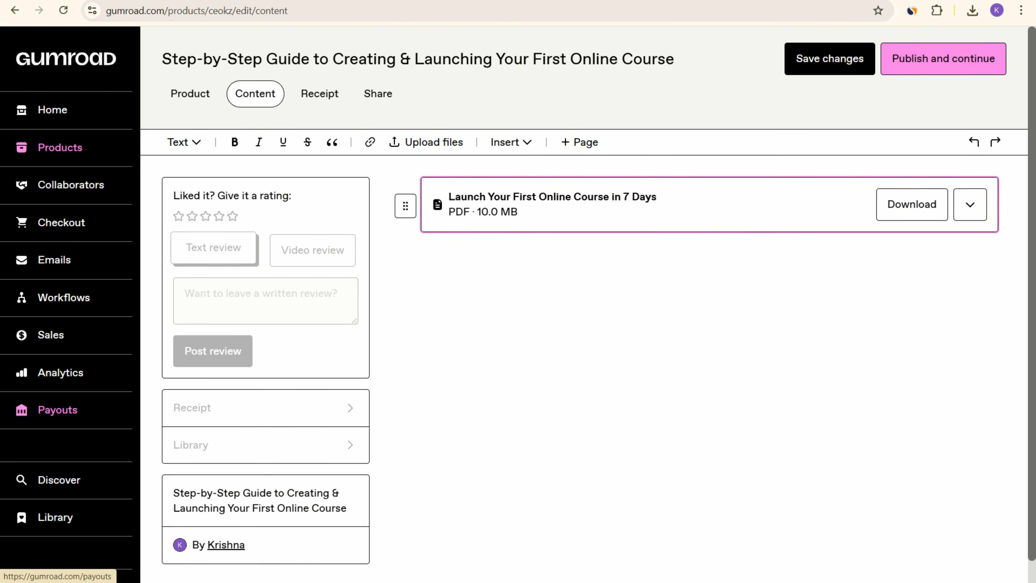
Open Gumroad's payout threshold settings and examine the payout schedule, minimum threshold, bank account and account holder fields.
left_click(58, 410)
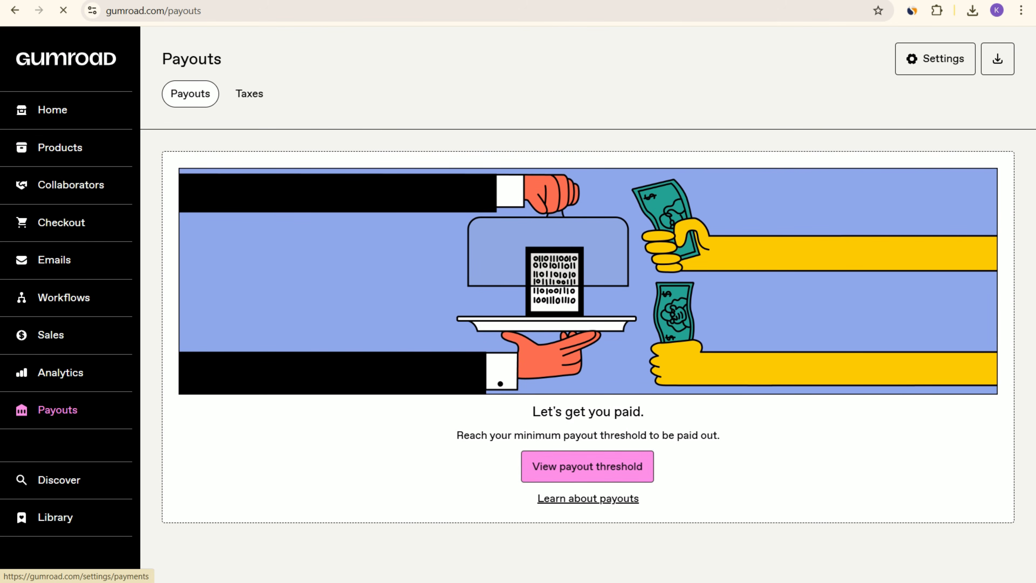
left_click(588, 466)
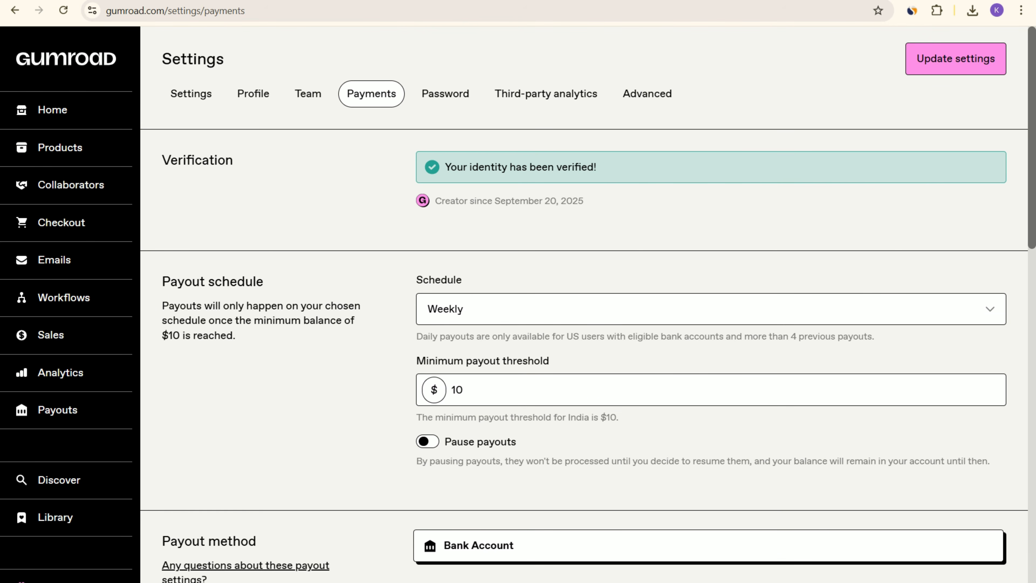
scroll(588, 304, "down", 15)
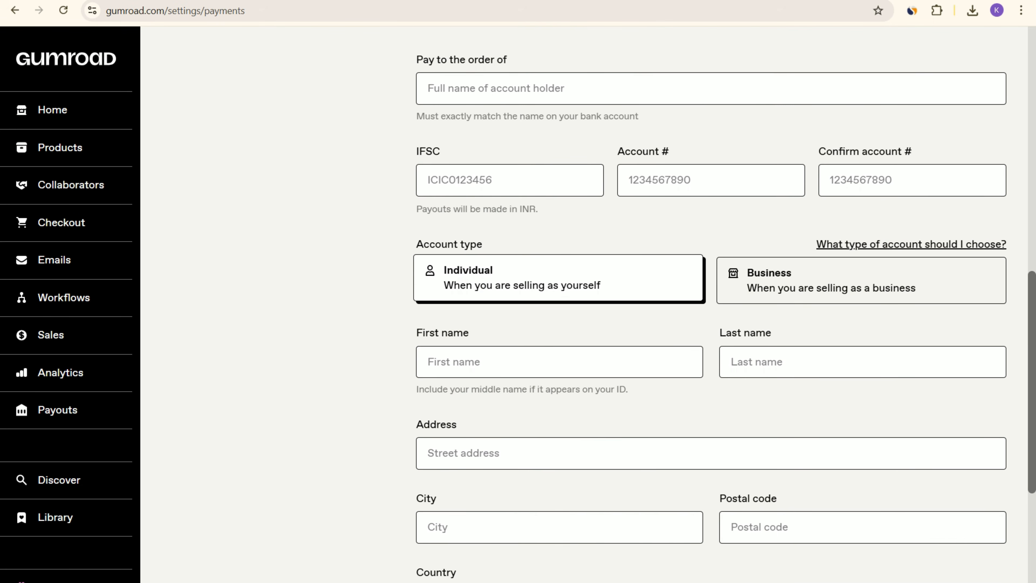
scroll(588, 305, "down", 5)
scroll(588, 304, "up", 20)
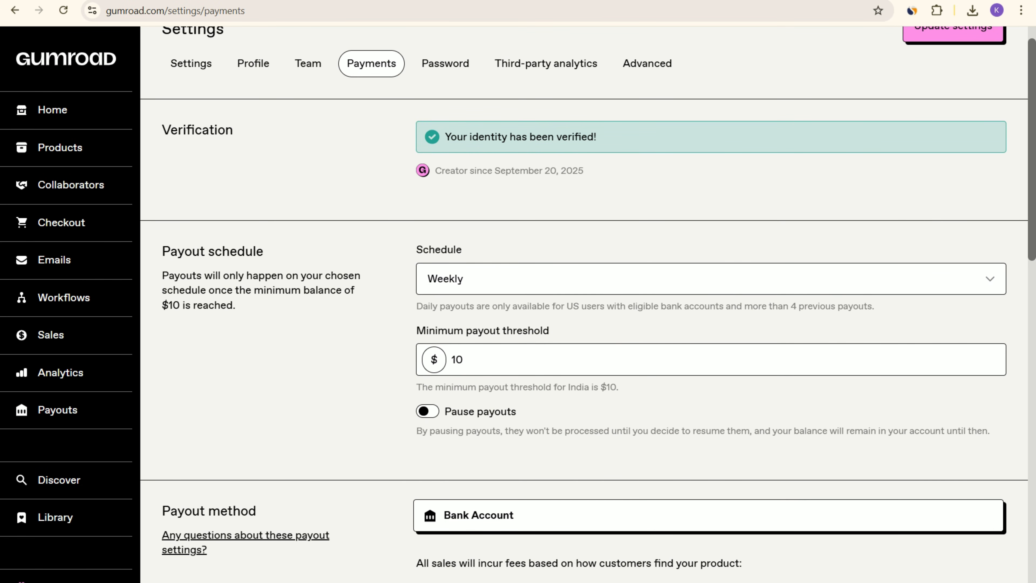
scroll(588, 304, "down", 10)
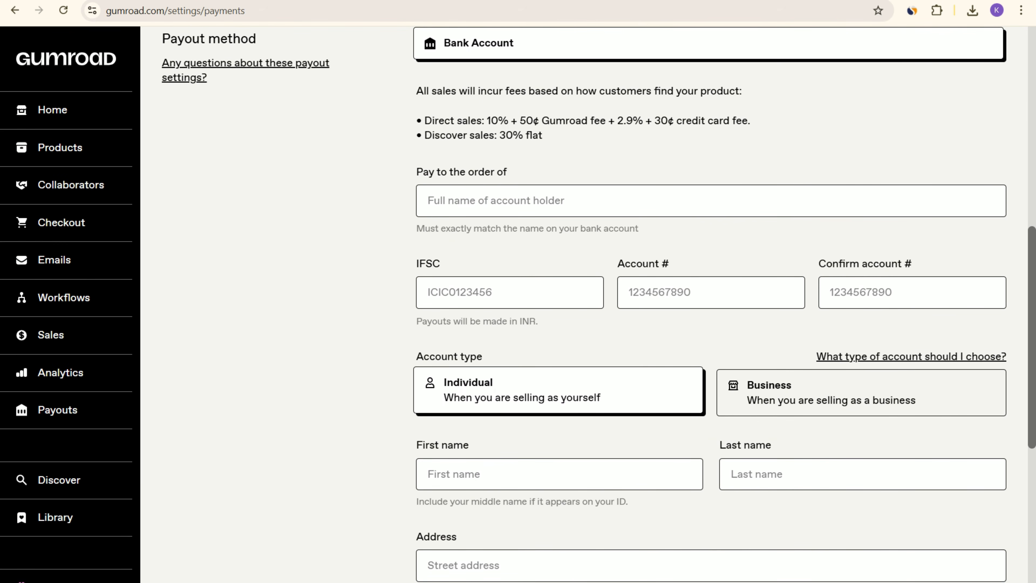
Examine the fees for Discover sales and direct sales in the payout method section.
left_click_drag(425, 136, 467, 135)
left_click(467, 135)
left_click_drag(498, 136, 543, 136)
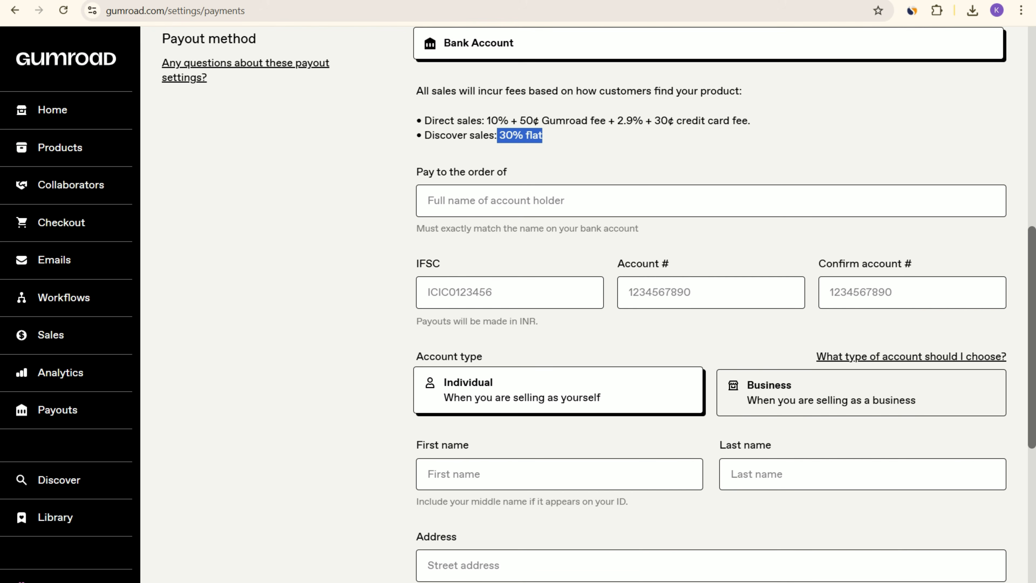
left_click(545, 137)
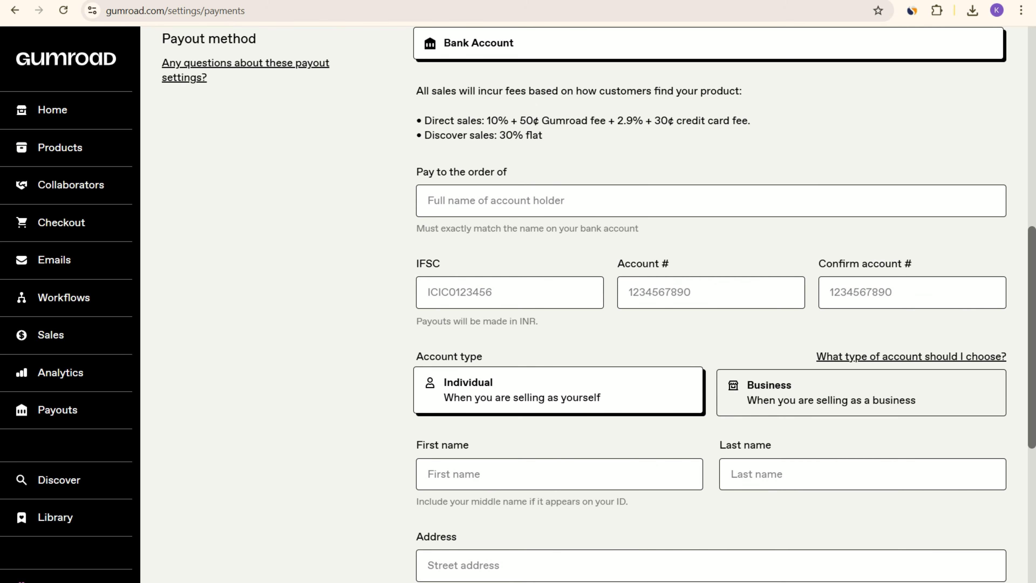
left_click_drag(487, 121, 508, 120)
left_click(515, 122)
scroll(583, 286, "up", 10)
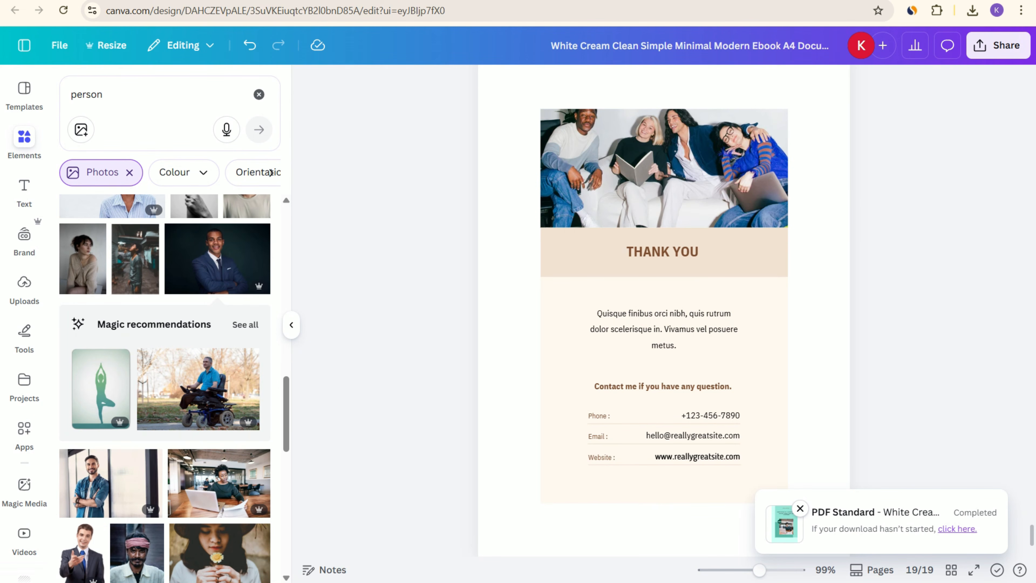
Switch to YouTube and rerun the search for the creator's prompt engineering videos.
scroll(663, 310, "up", 2)
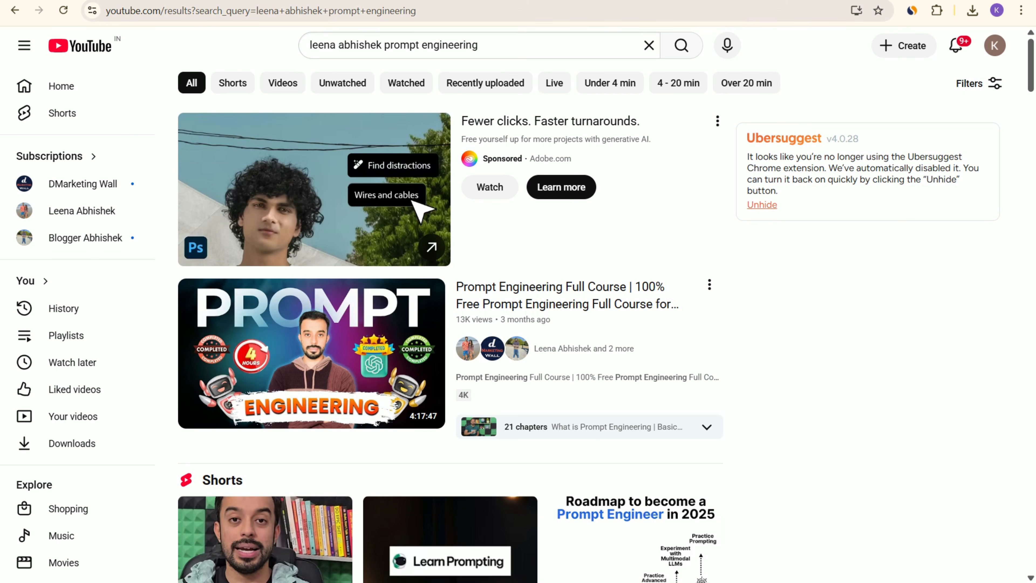
left_click_drag(481, 46, 25, 45)
left_click(482, 45)
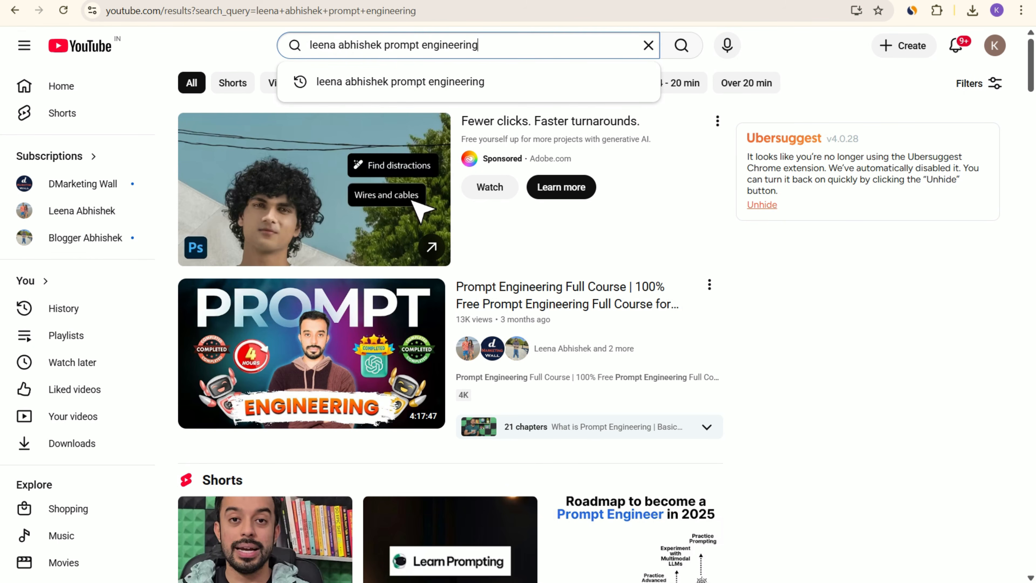
key("Return")
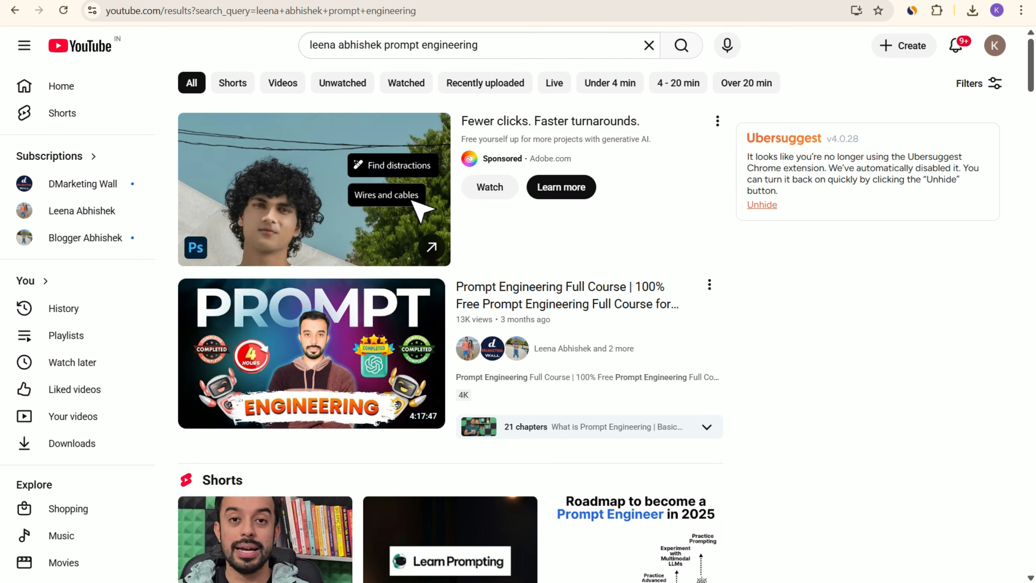